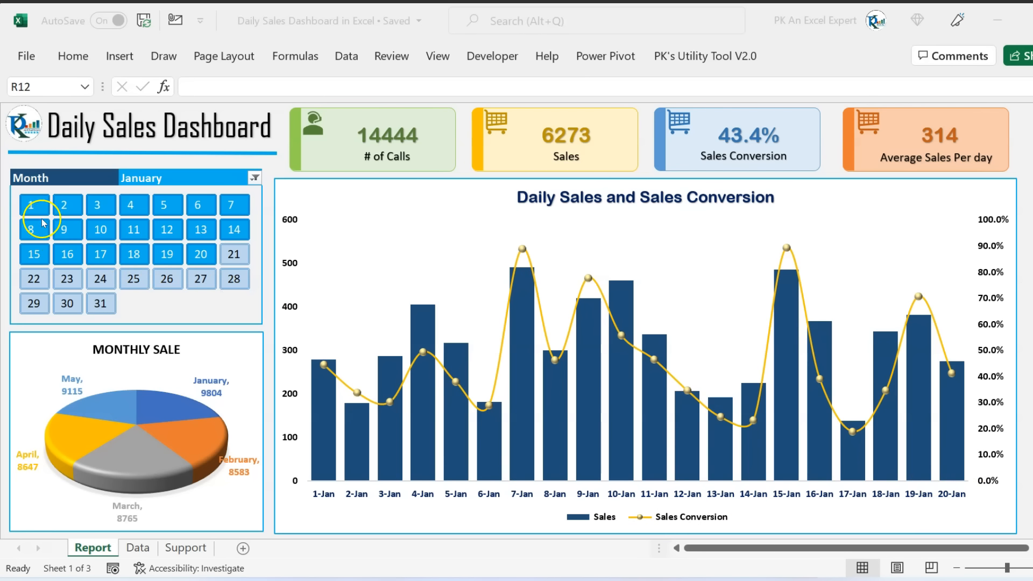
Step: Filter the dashboard by several day ranges in the calendar slicer, ending with January 9 to 14 plus 22 to 28
left_click_drag(33, 206, 208, 234)
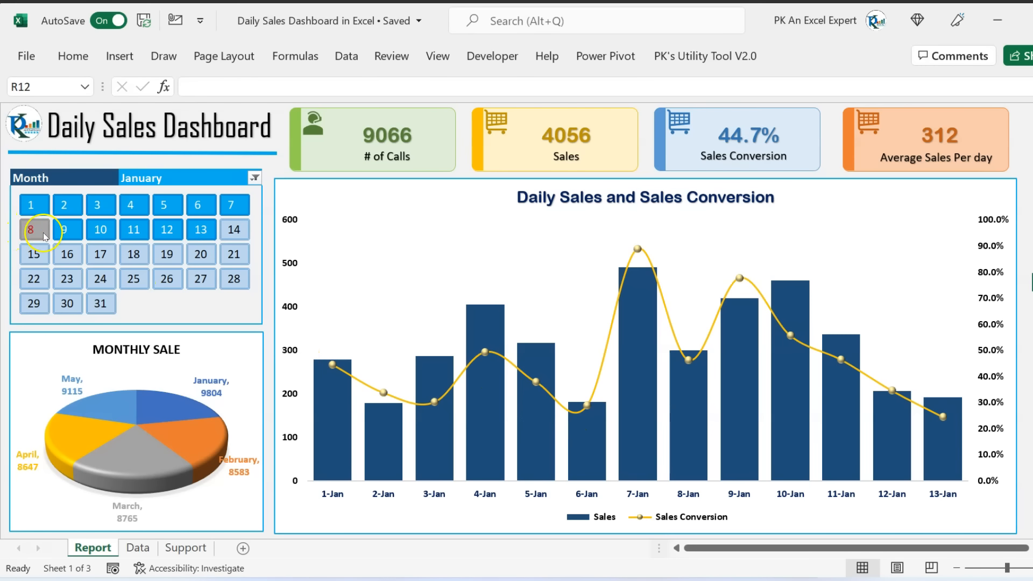
left_click_drag(31, 205, 228, 254)
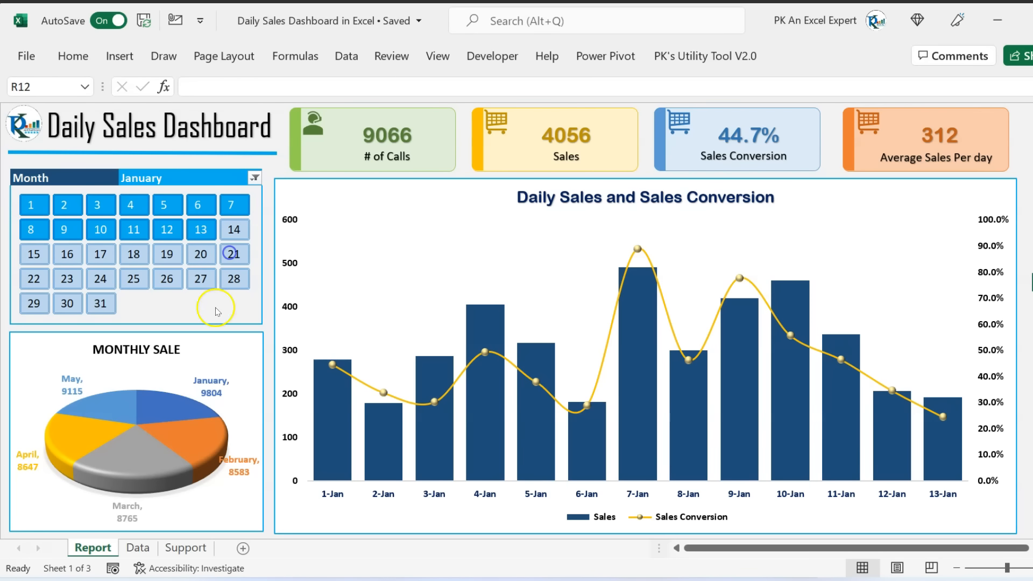
left_click_drag(64, 229, 237, 229)
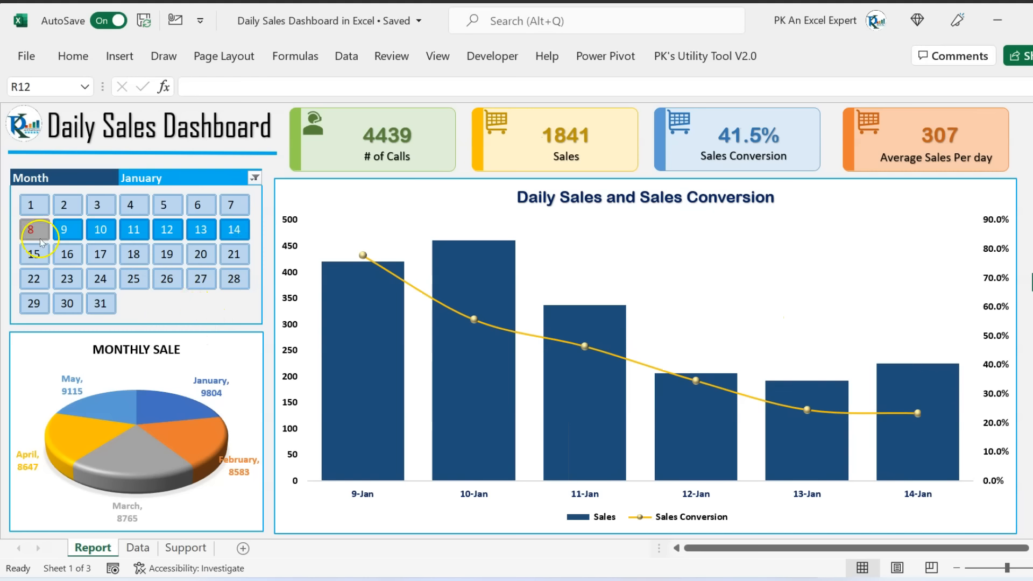
left_click_drag(34, 279, 234, 279)
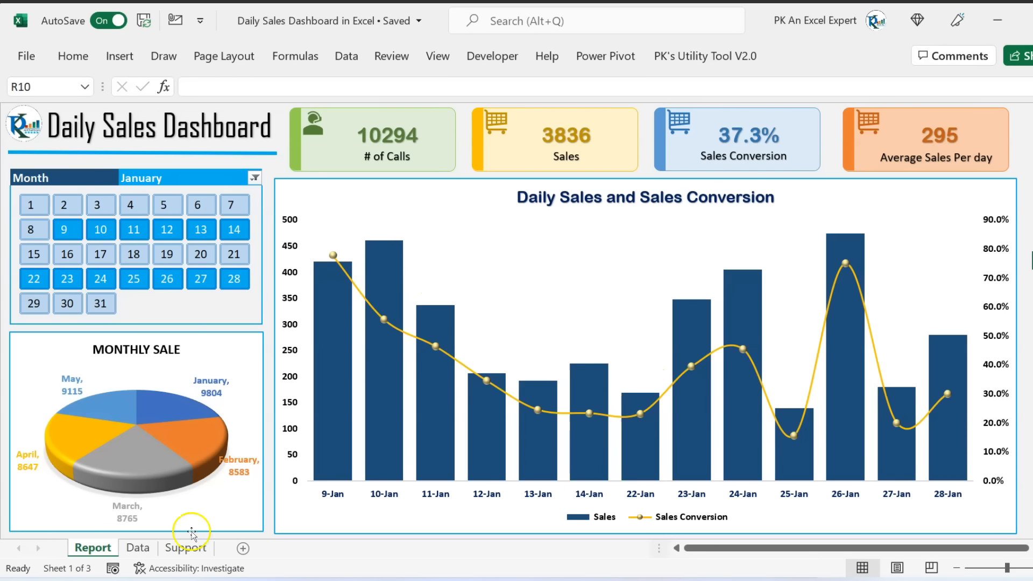
Step: Examine the Date, # of Calls, Sales, Calendar and Month columns of the source table on the Data sheet
left_click(137, 547)
left_click(494, 256)
left_click_drag(49, 129, 48, 277)
left_click_drag(113, 132, 121, 278)
left_click_drag(178, 130, 176, 261)
left_click_drag(247, 131, 373, 202)
left_click(239, 124)
left_click_drag(252, 139, 269, 260)
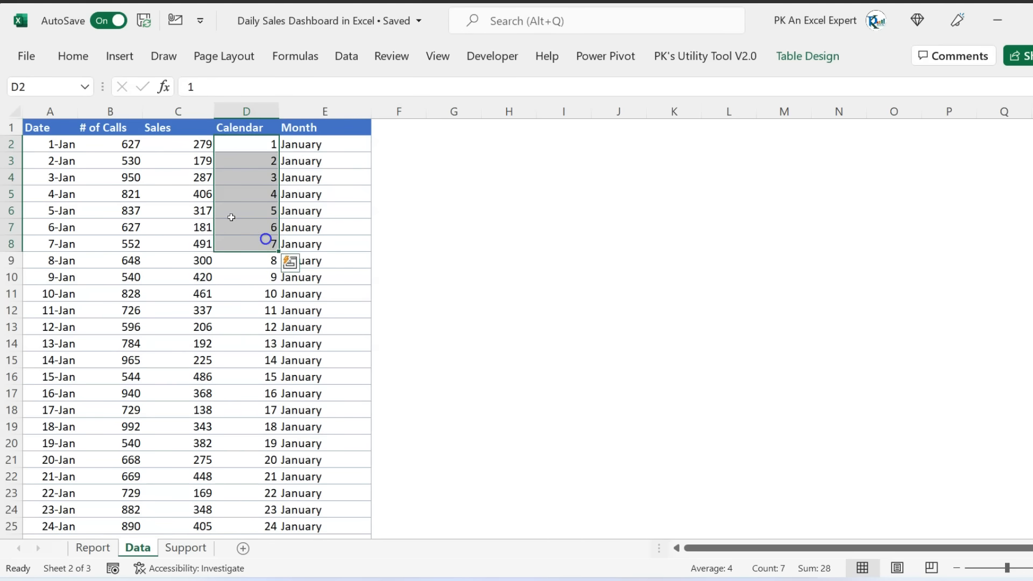
left_click_drag(333, 134, 329, 177)
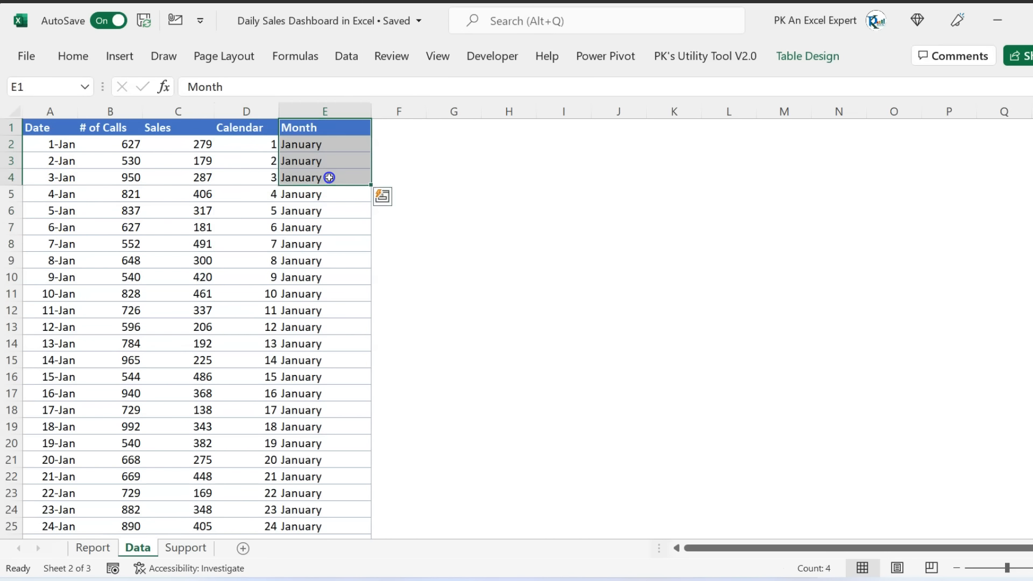
left_click(186, 145)
left_click(43, 126)
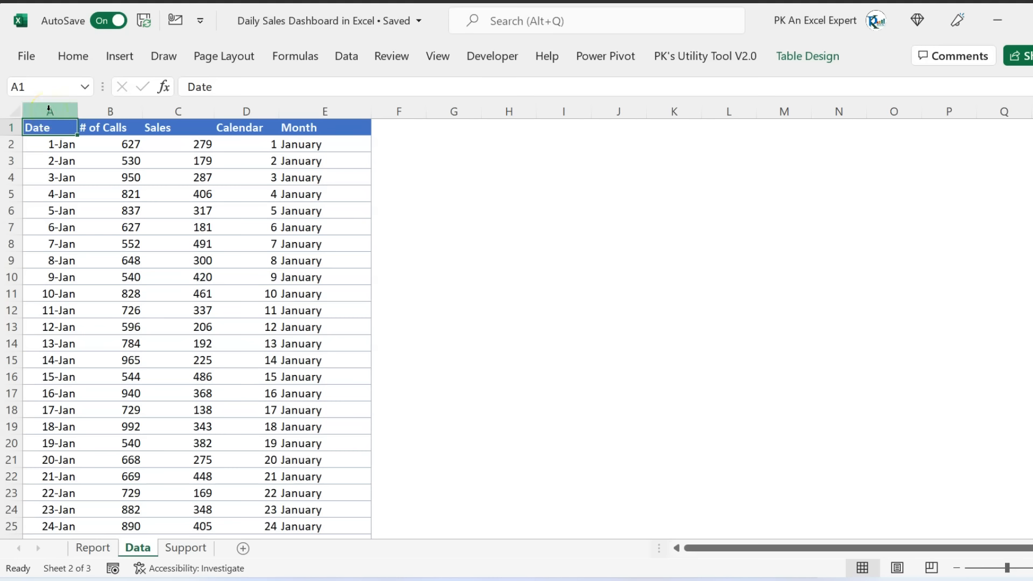
Step: Copy the Data sheet's columns A to E and paste them into a new blank workbook starting at cell A1
left_click_drag(49, 109, 334, 114)
key("ctrl+c")
key("ctrl+n")
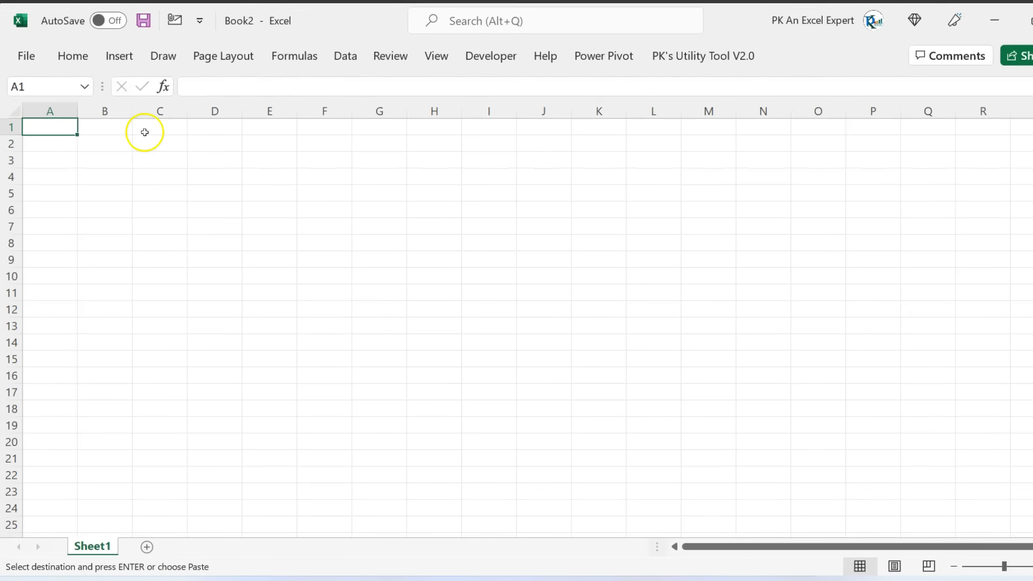
key("ctrl+v")
left_click(303, 194)
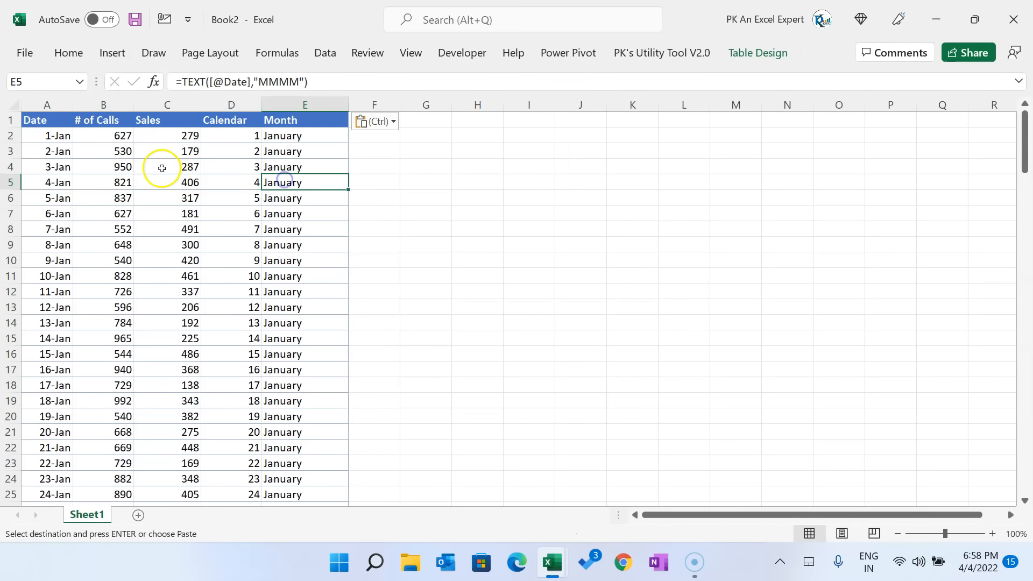
Step: Check the pasted data's table properties and look over its columns
left_click(162, 168)
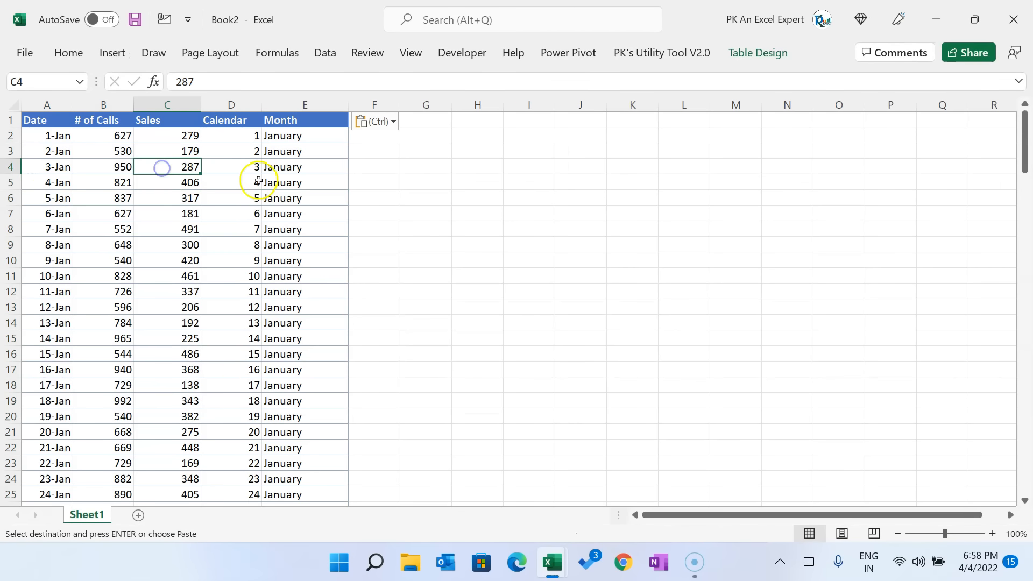
left_click(52, 135)
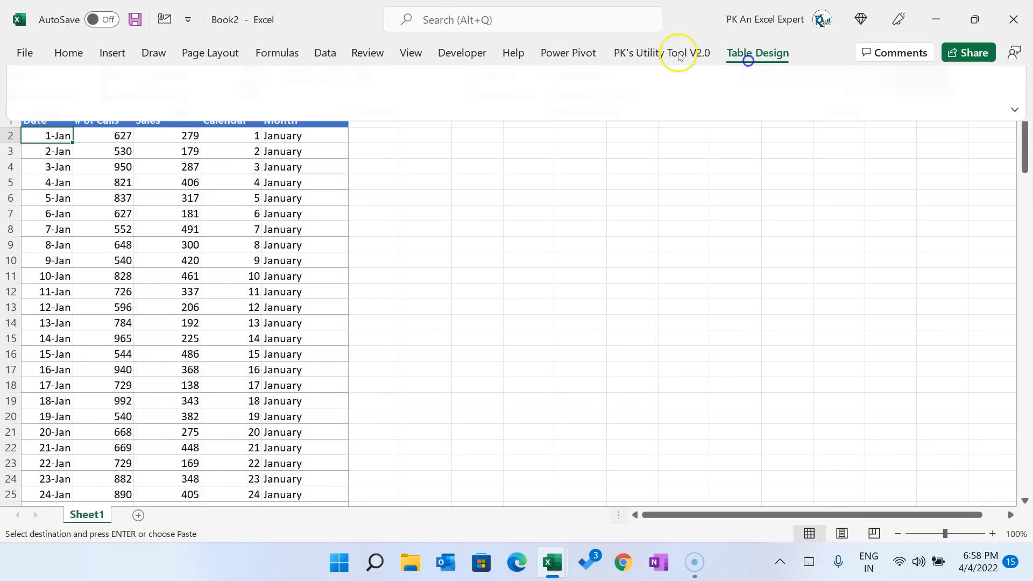
left_click(750, 53)
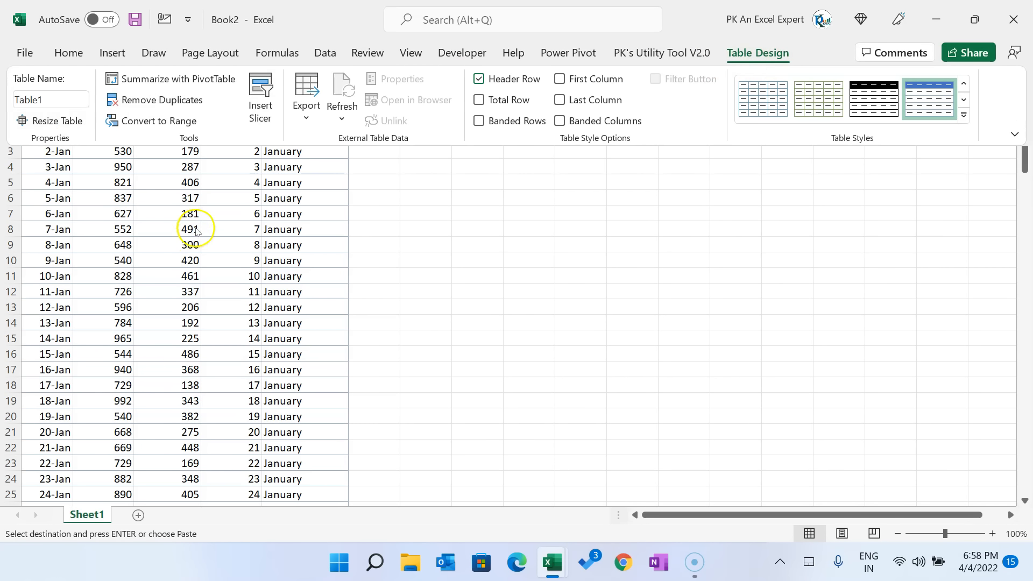
left_click(207, 230)
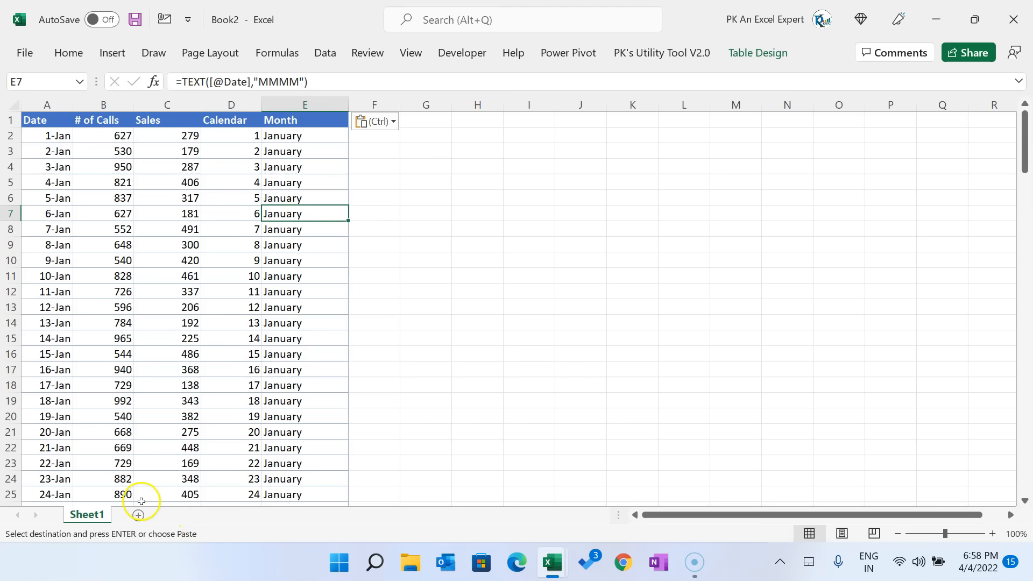
left_click_drag(213, 133, 223, 124)
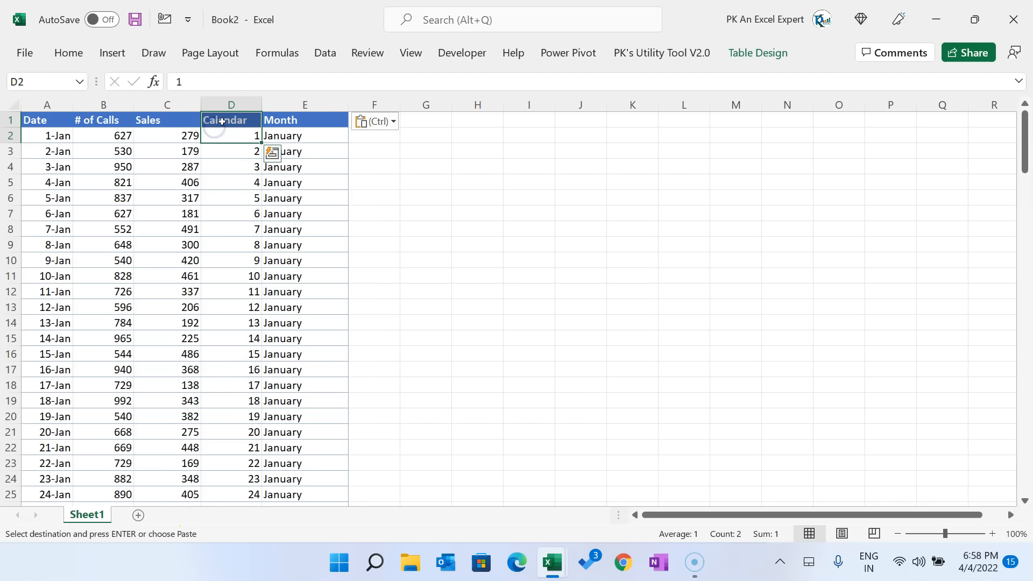
Step: Create a PivotTable from the sales table on a new worksheet
left_click(223, 122)
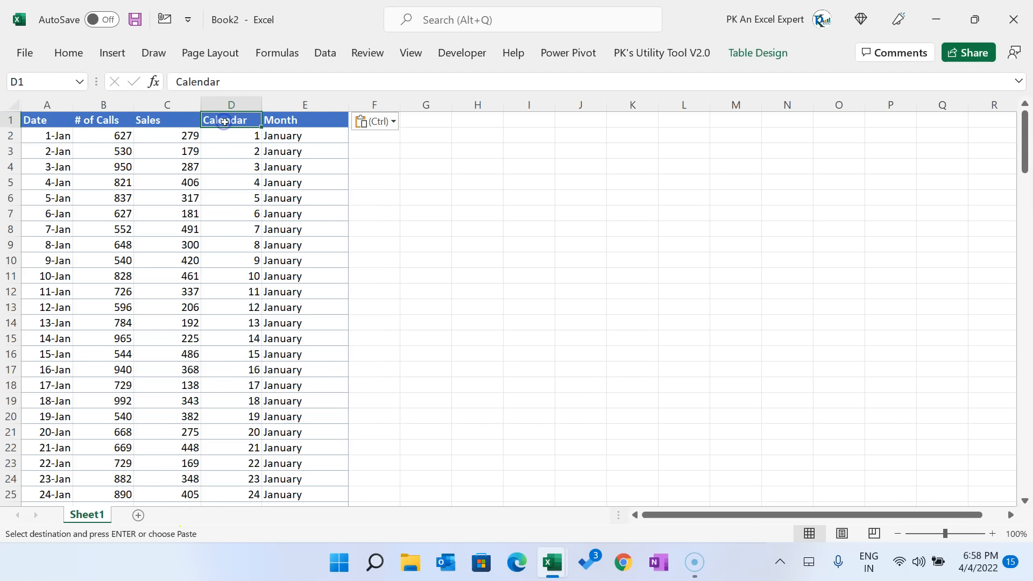
left_click(116, 53)
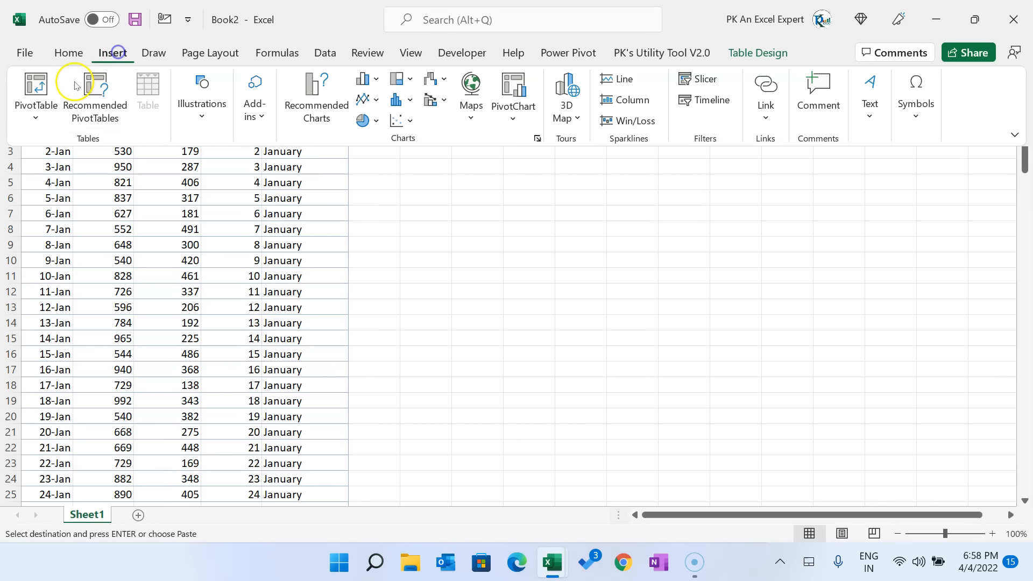
left_click(40, 92)
left_click(659, 331)
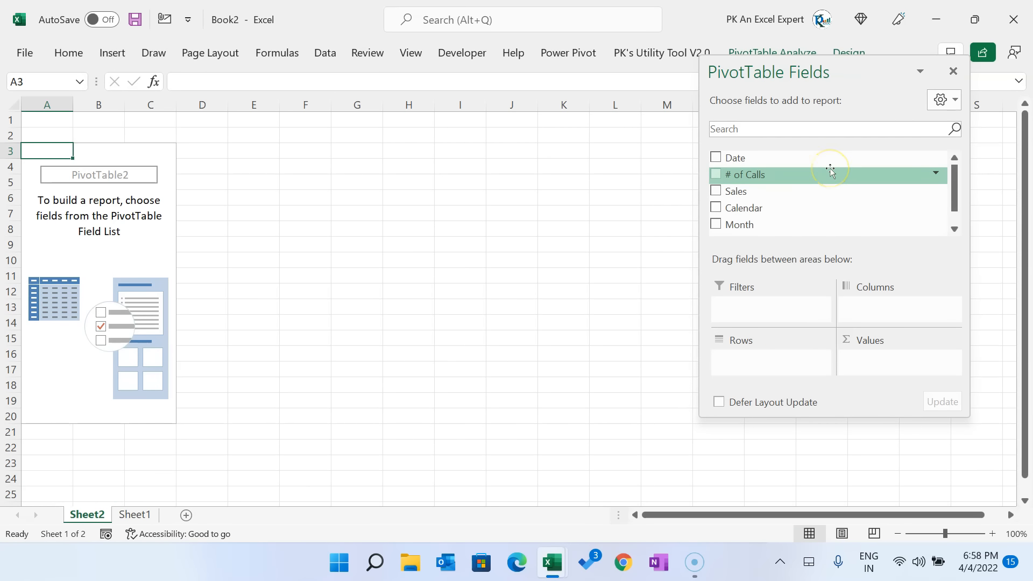
Step: Add # of Calls and Sales to the PivotTable as summed values
left_click_drag(744, 179, 871, 353)
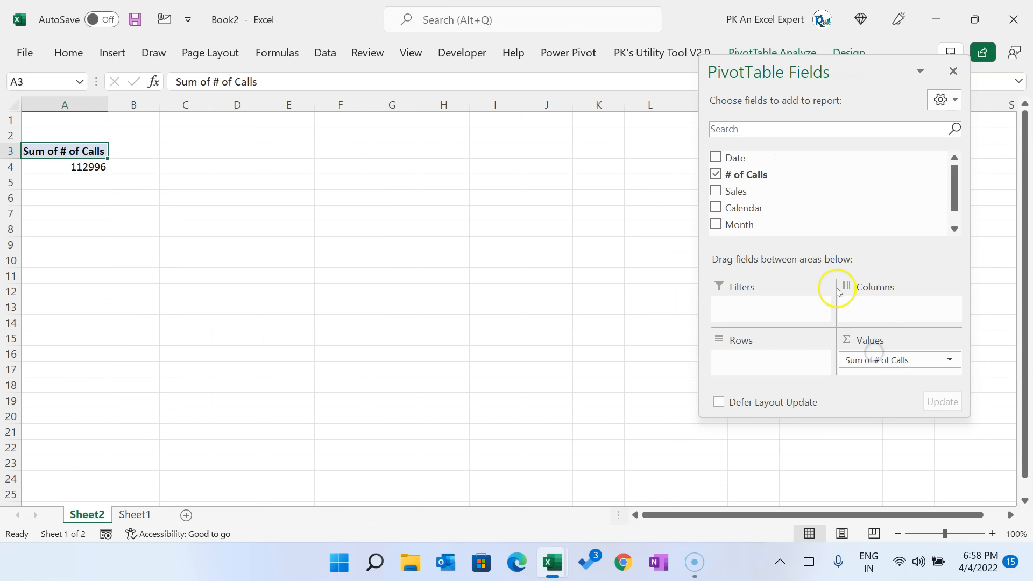
left_click_drag(746, 200, 882, 362)
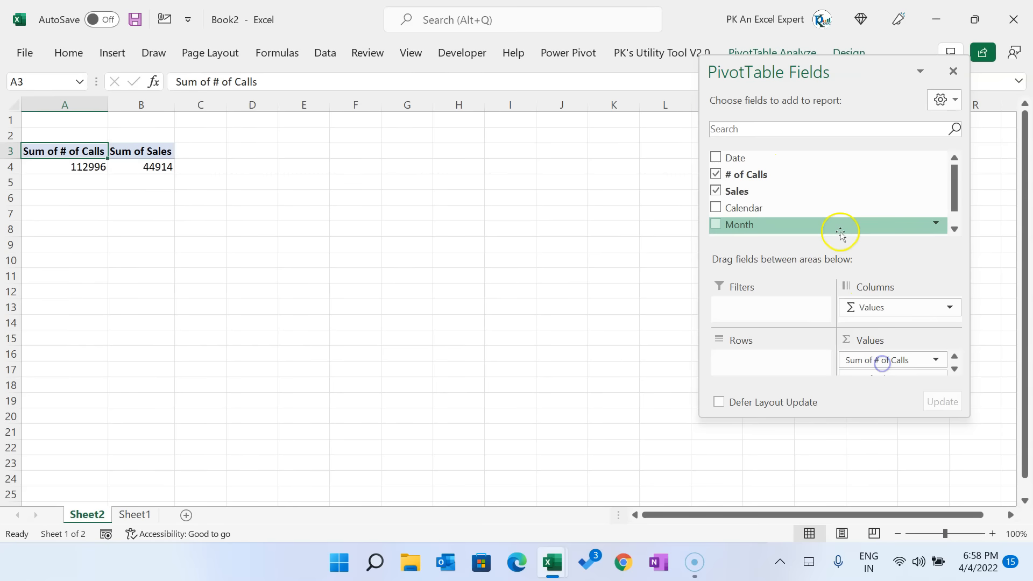
scroll(845, 210, "down", 1)
scroll(848, 198, "up", 1)
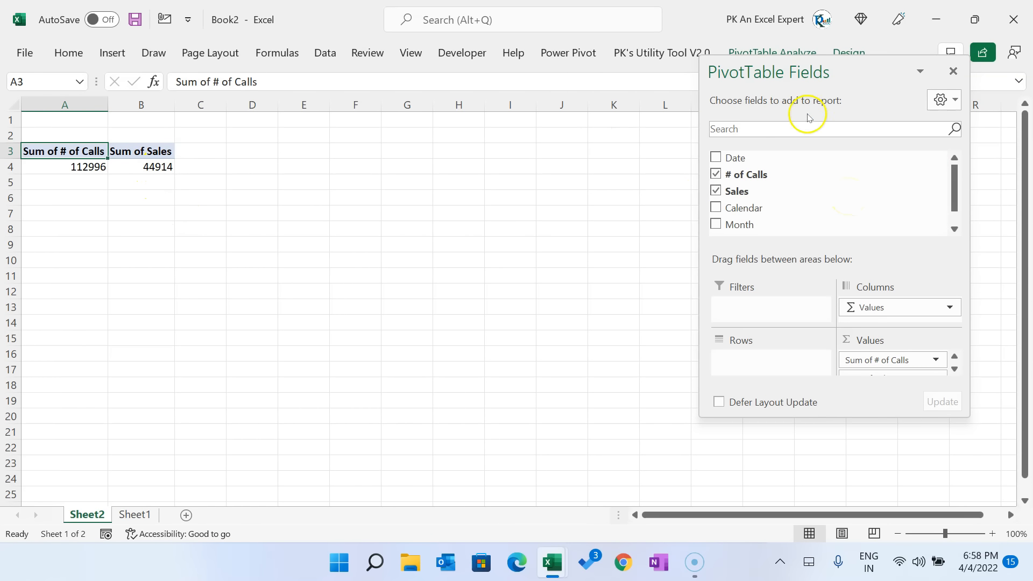
left_click_drag(835, 73, 843, 127)
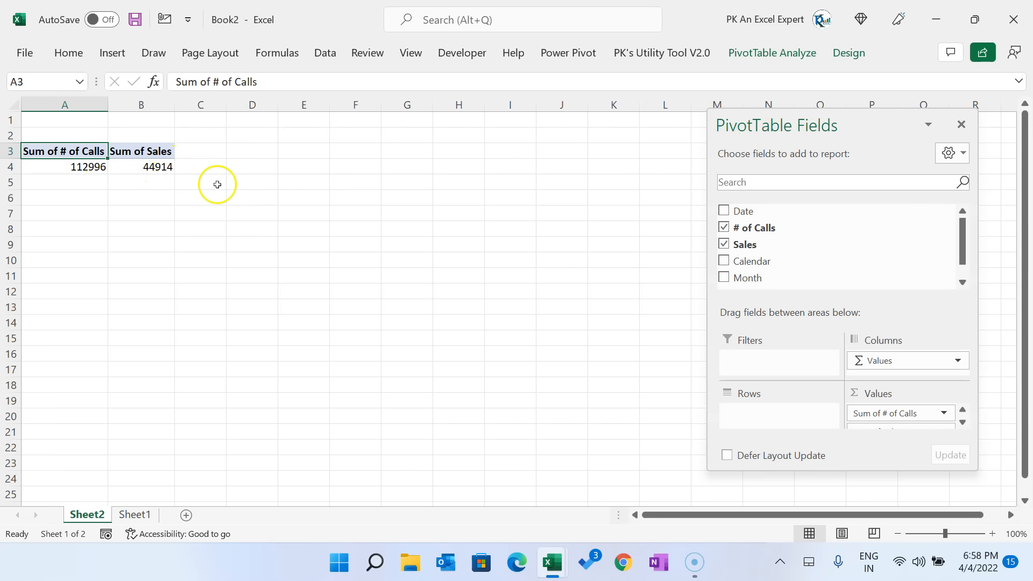
Step: Add a calculated field named Sales Conversion to the PivotTable with the formula = Sales/ '# of Calls'
left_click(778, 57)
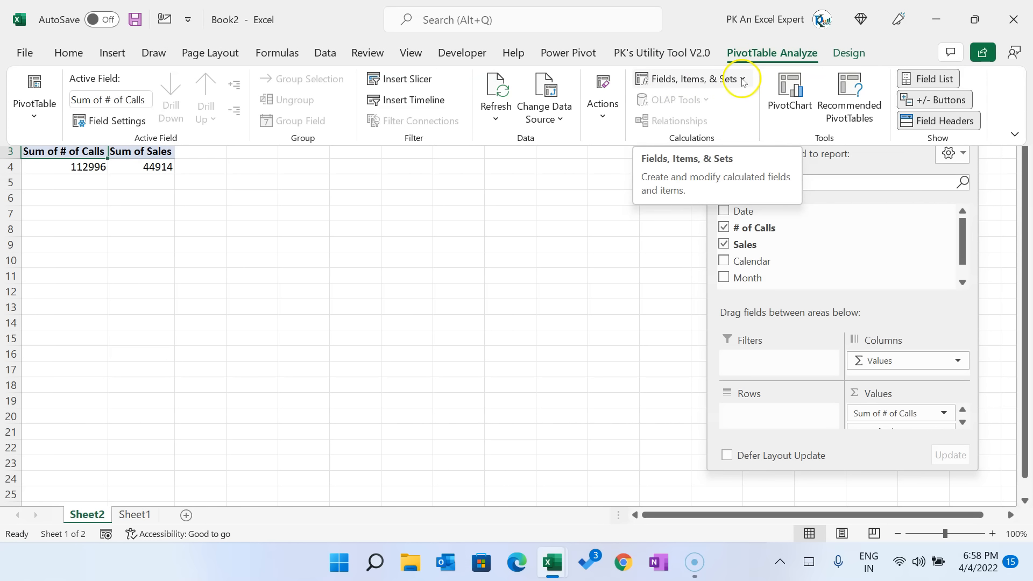
left_click(743, 80)
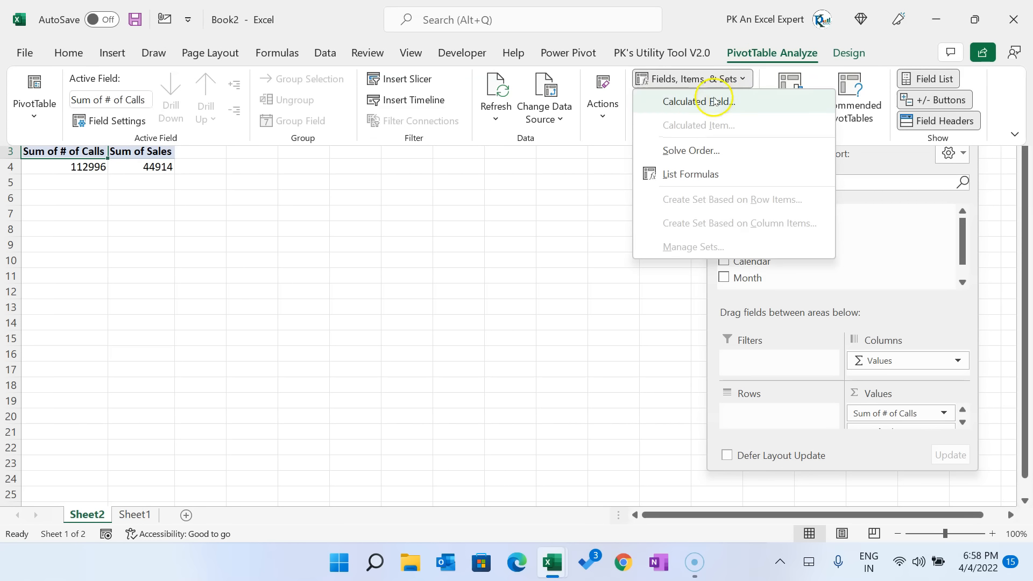
left_click(697, 102)
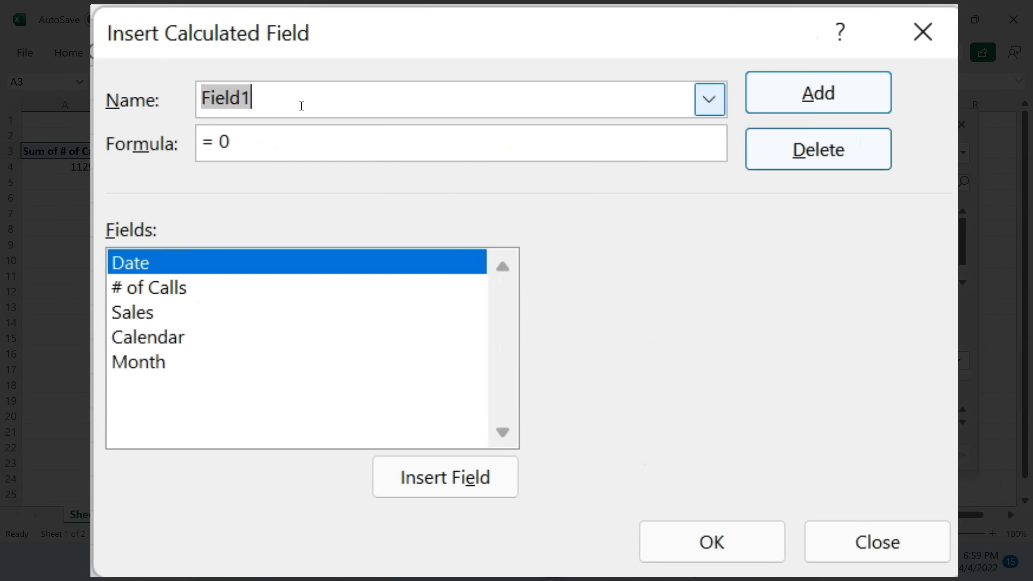
type("Sales")
left_click(276, 141)
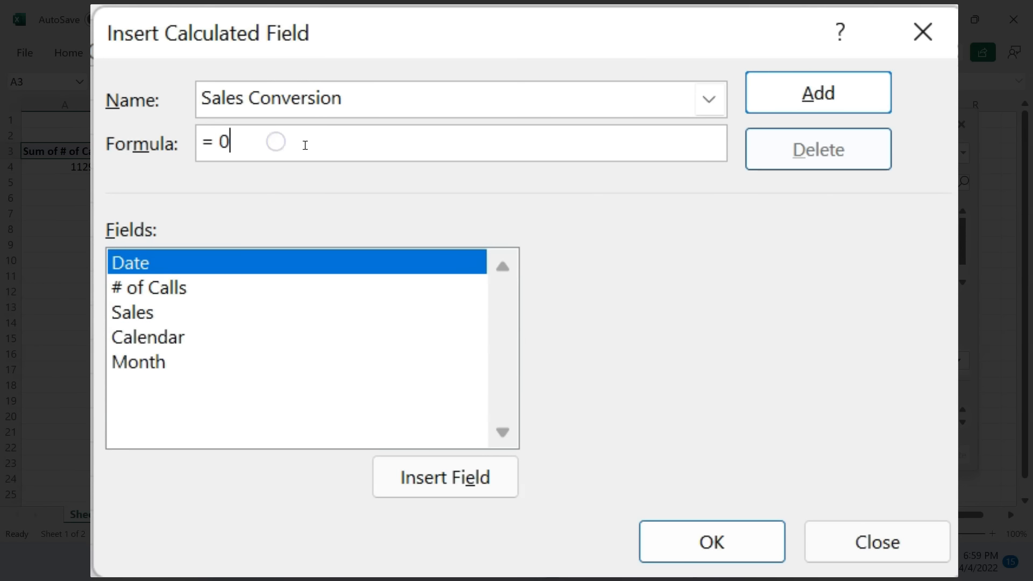
double_click(141, 310)
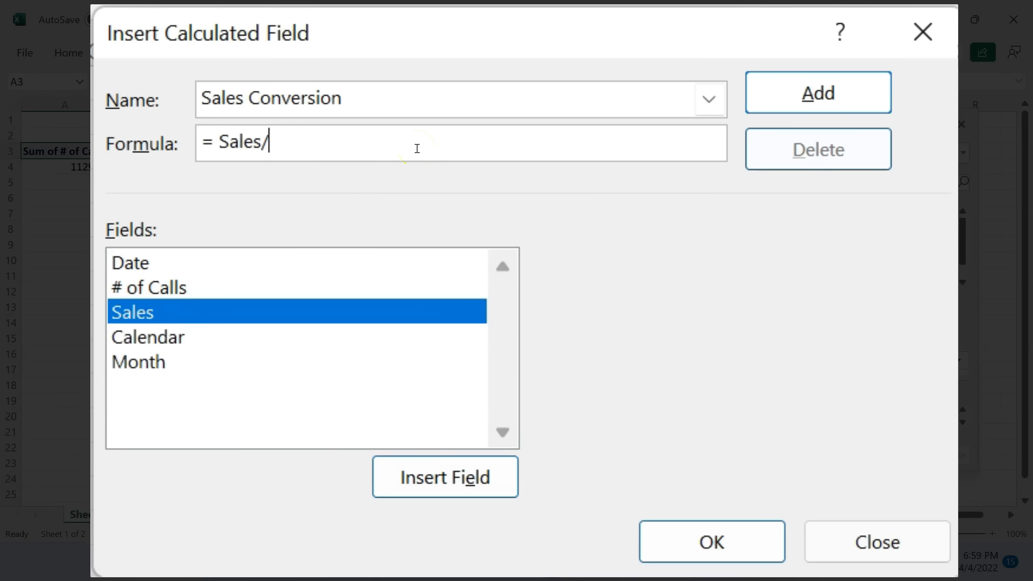
double_click(167, 288)
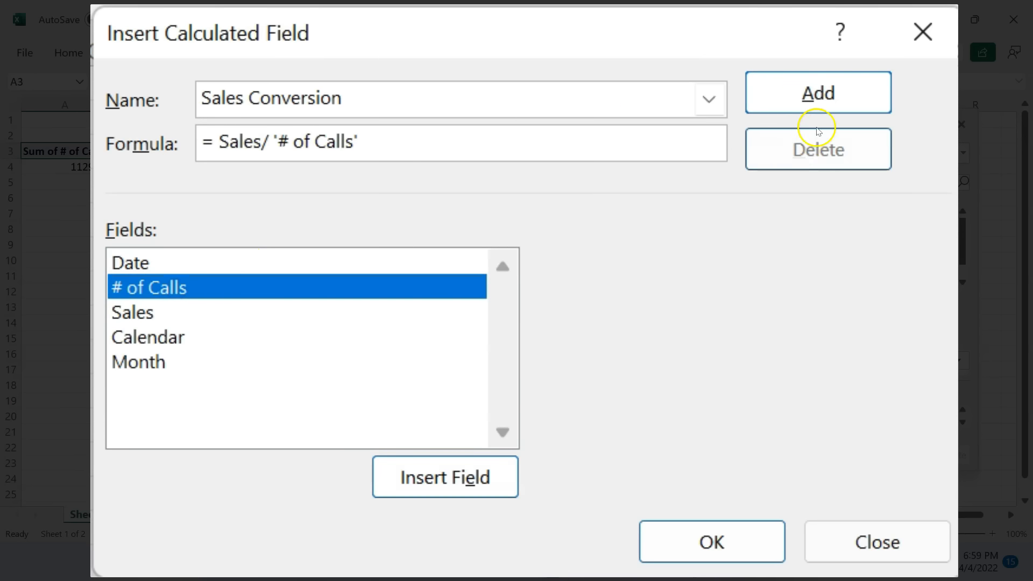
left_click(828, 102)
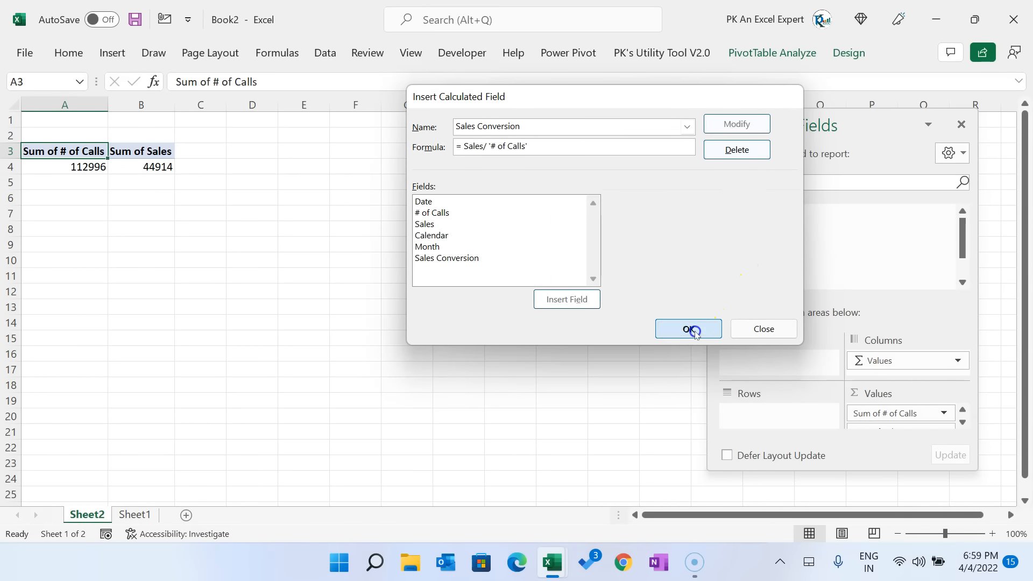
left_click(689, 328)
Step: Format the Sum of Sales Conversion value field as Percentage with 2 decimal places
mouse_move(261, 167)
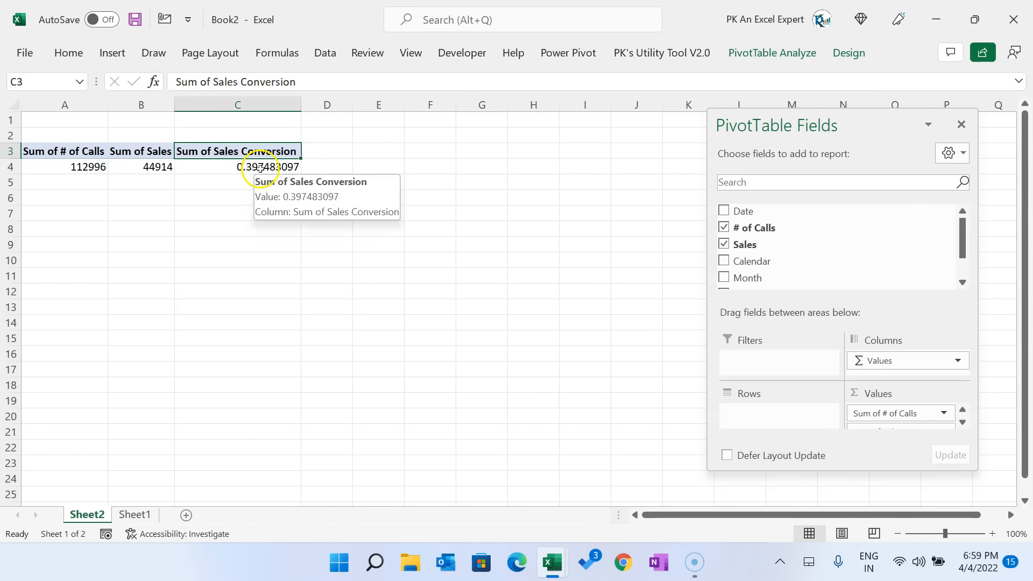
double_click(249, 152)
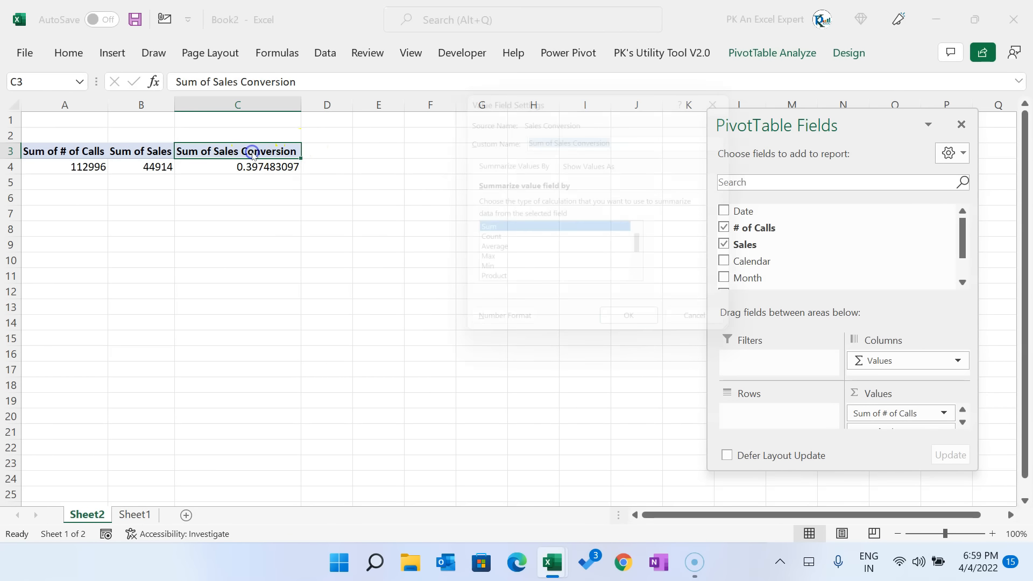
left_click(493, 335)
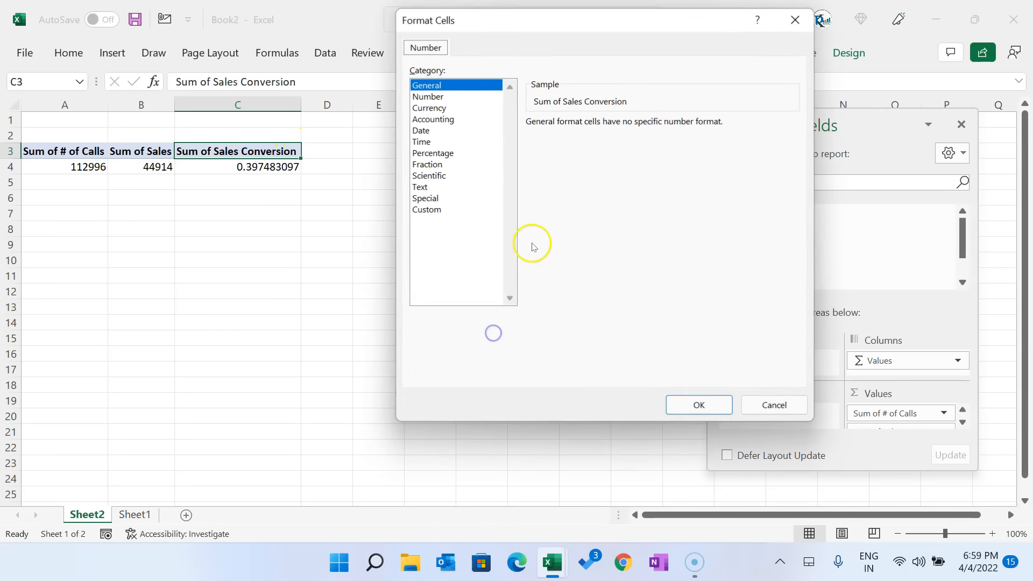
left_click(448, 153)
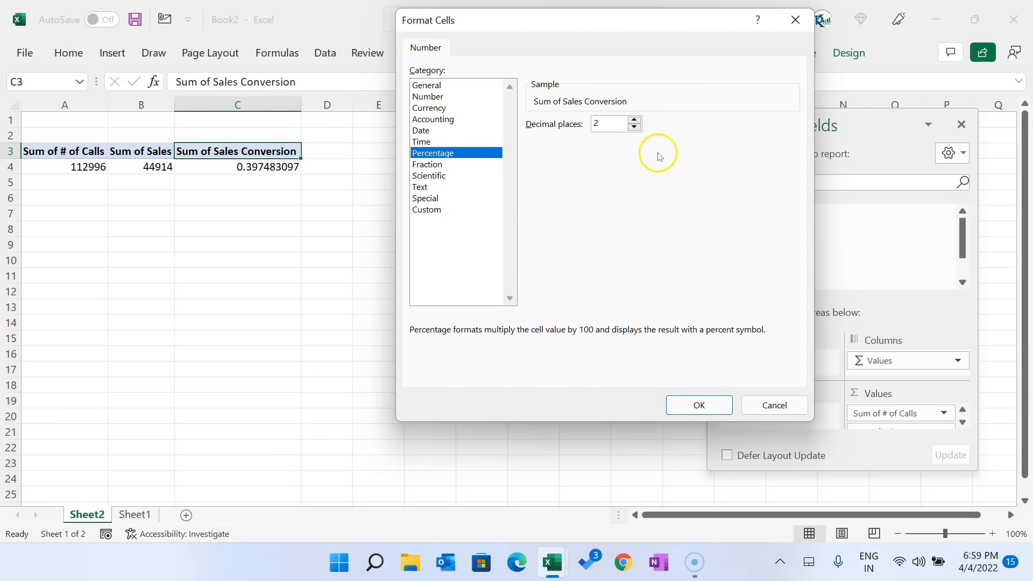
left_click(698, 408)
left_click(639, 331)
left_click(308, 200)
left_click(271, 177)
left_click(271, 168)
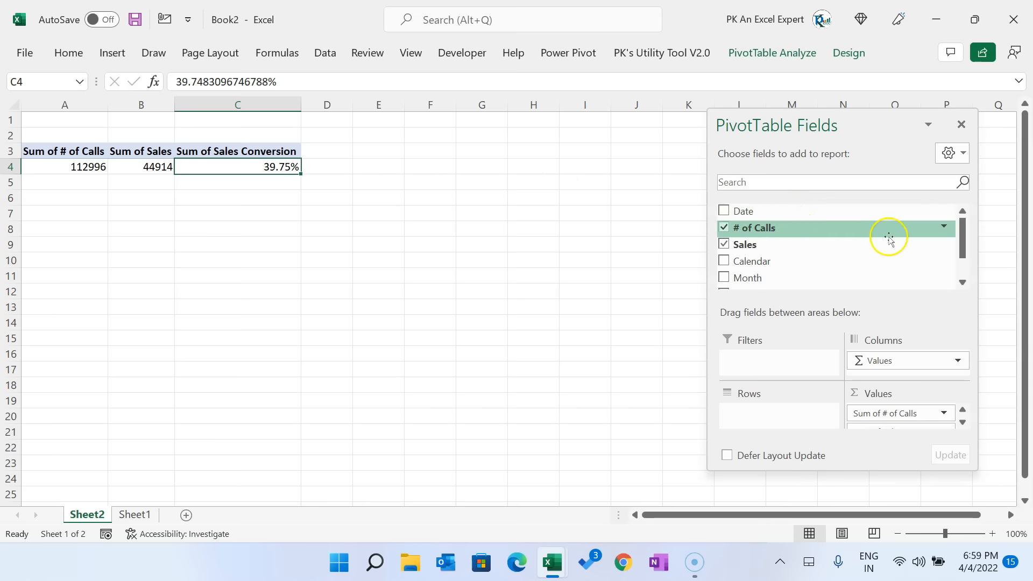
Step: Enlarge the PivotTable field list to show more fields and go back to the source data on Sheet1
left_click_drag(839, 127, 817, 48)
left_click_drag(951, 391, 973, 449)
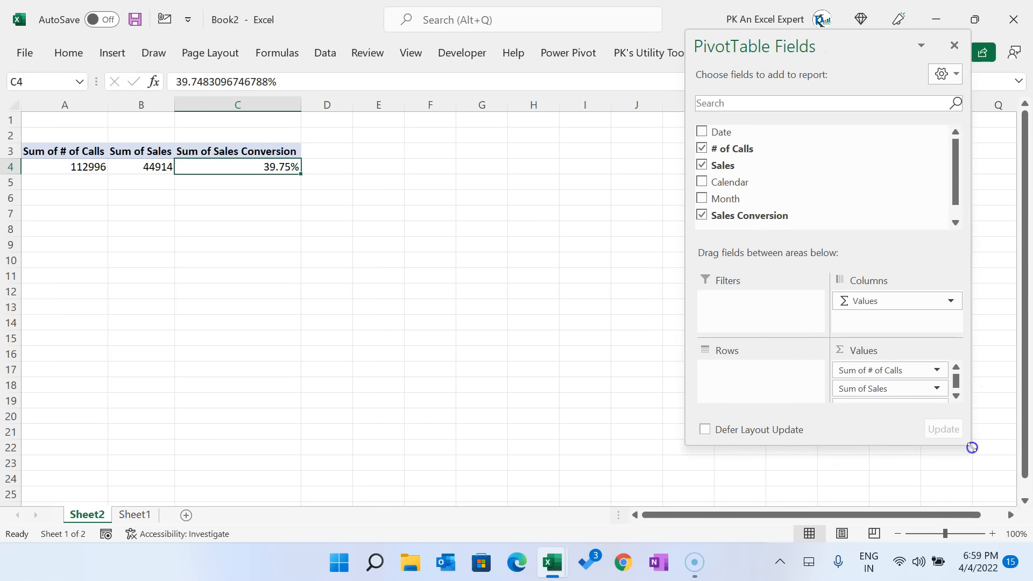
left_click(141, 514)
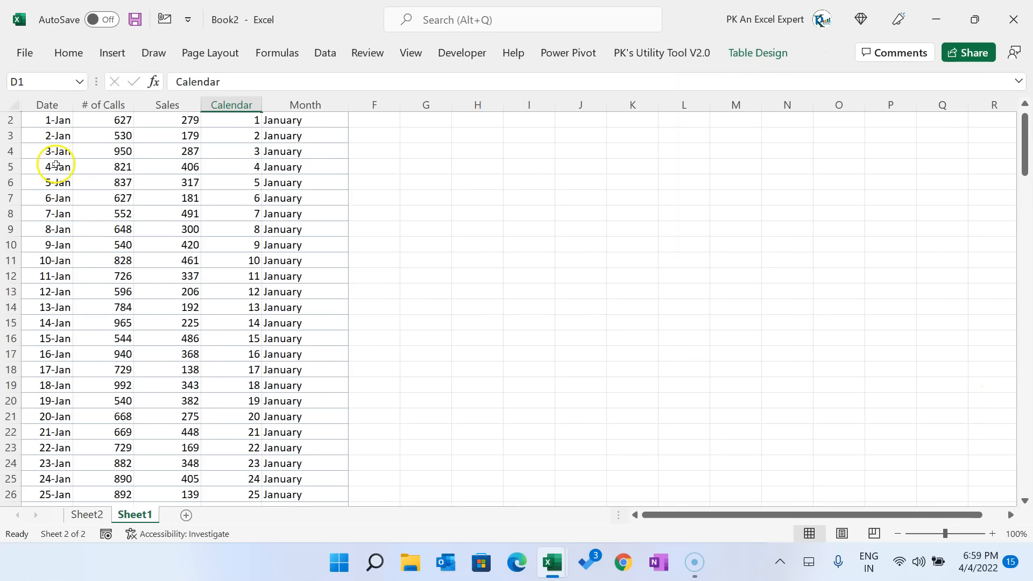
Step: Examine the daily records in the source table on Sheet1 and return to the PivotTable on Sheet2
left_click(53, 151)
scroll(70, 178, "up", 1)
left_click_drag(48, 138, 283, 136)
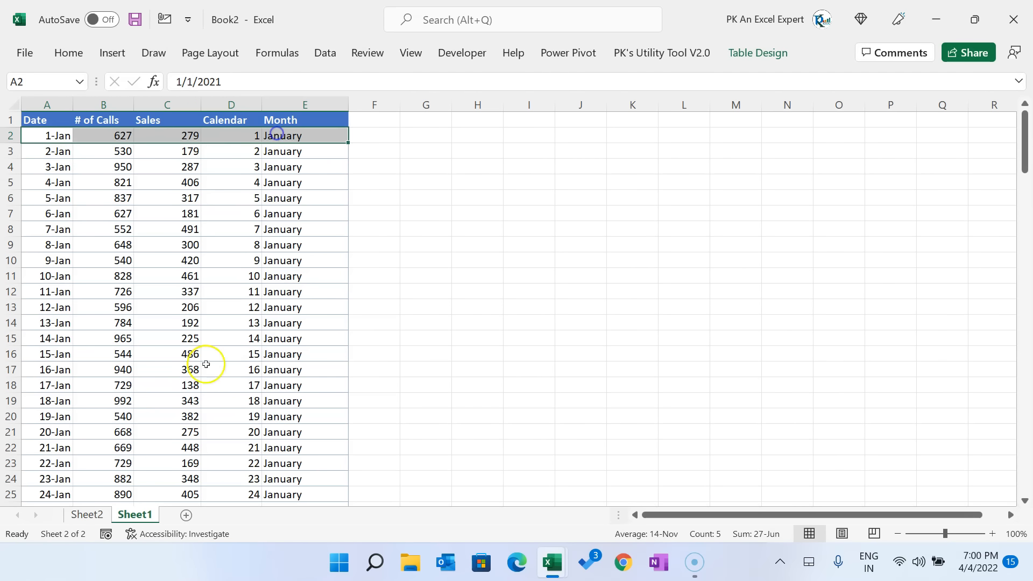
left_click(105, 518)
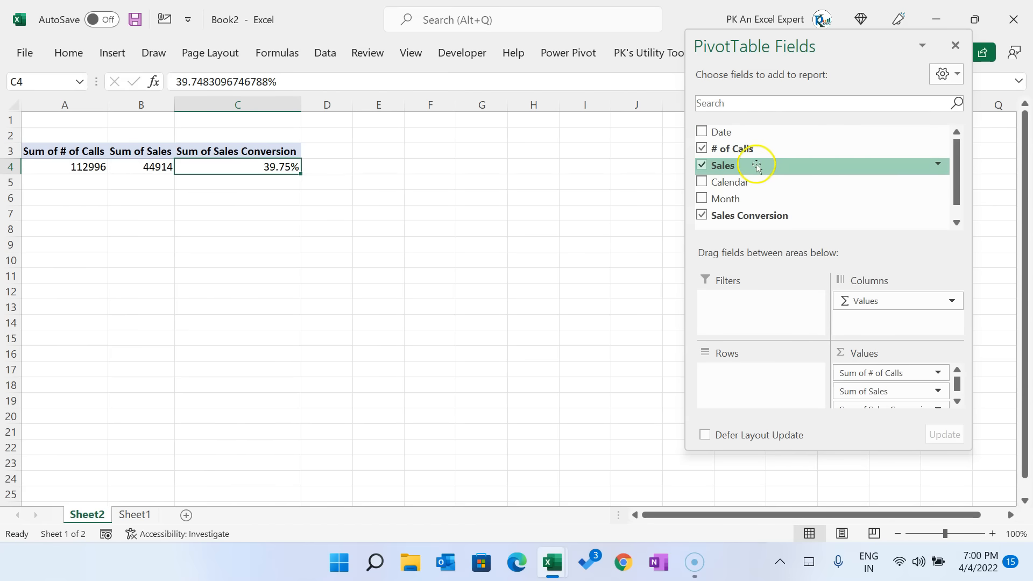
Step: Add Sales to the PivotTable values a second time, summarized by Average and named Average Sales per day
scroll(742, 173, "down", 1)
scroll(886, 401, "down", 1)
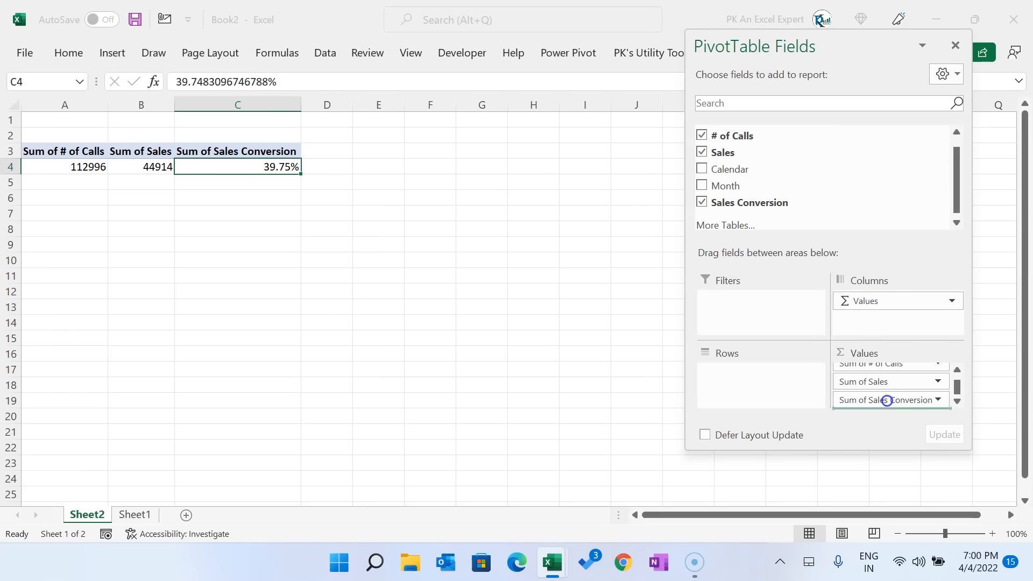
left_click_drag(887, 401, 886, 404)
left_click(330, 151)
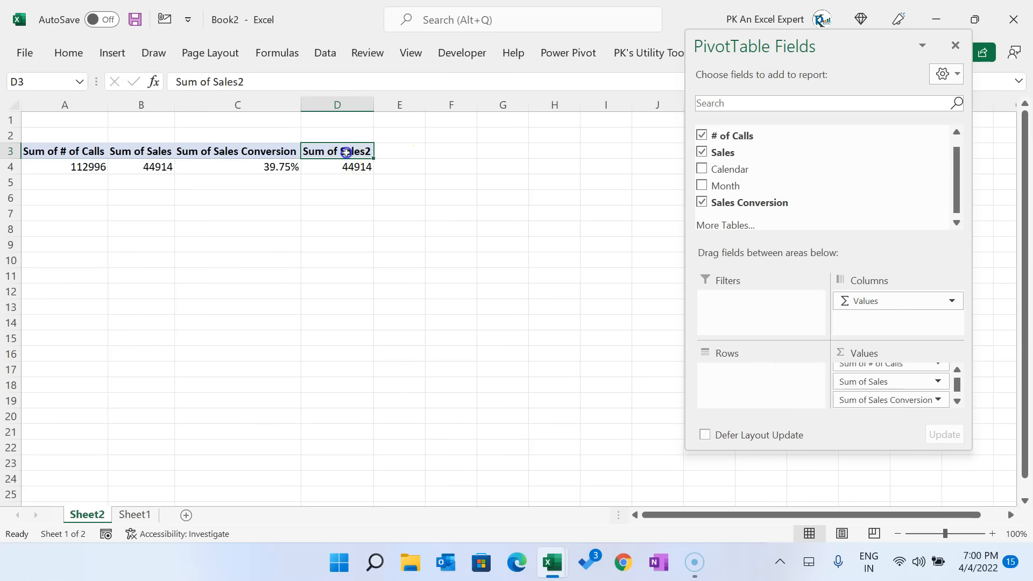
double_click(346, 152)
left_click(488, 254)
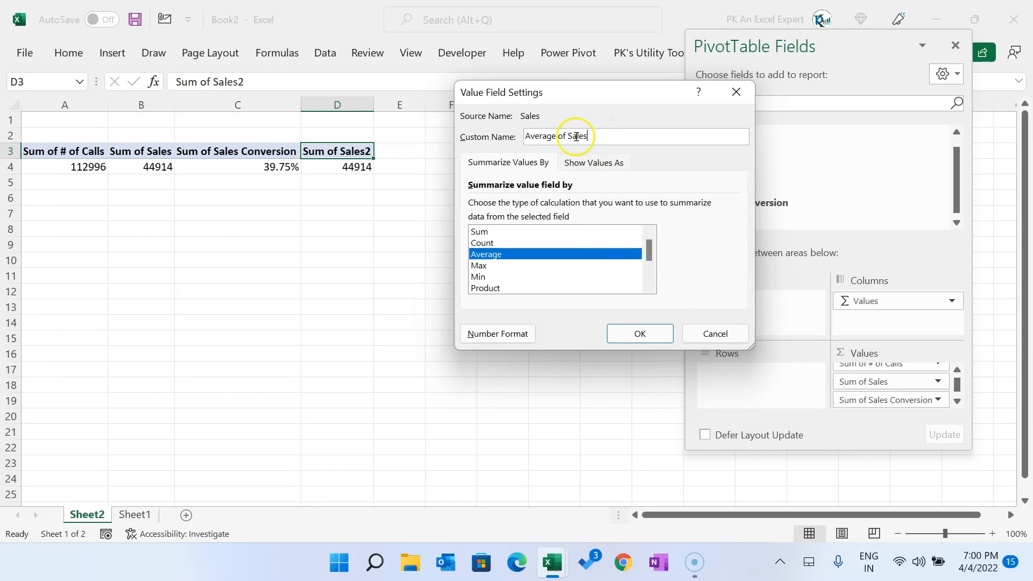
left_click_drag(561, 135, 594, 136)
left_click(640, 332)
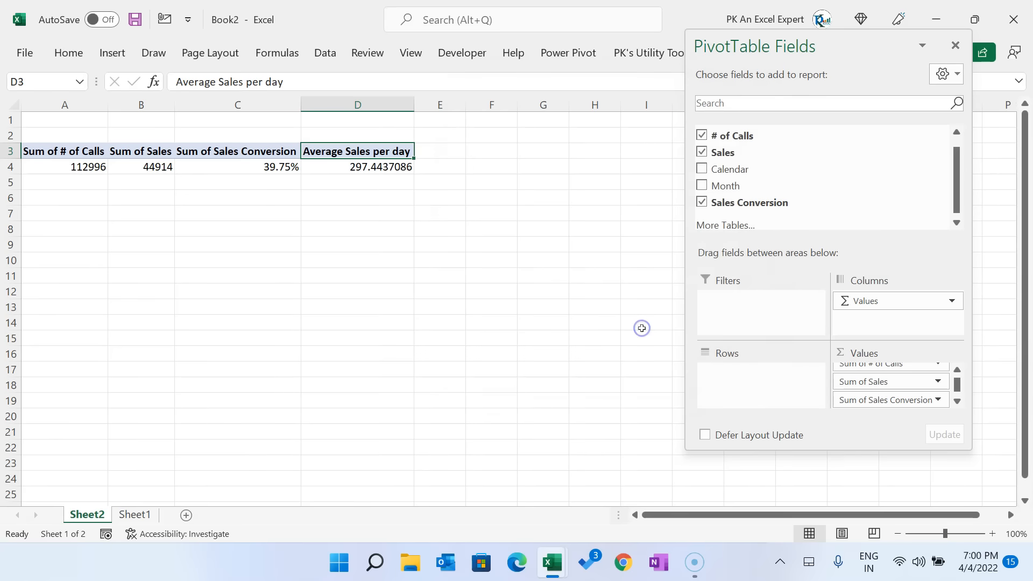
Step: Format the Average Sales per day value field as Number with 0 decimal places
left_click(428, 212)
left_click(381, 152)
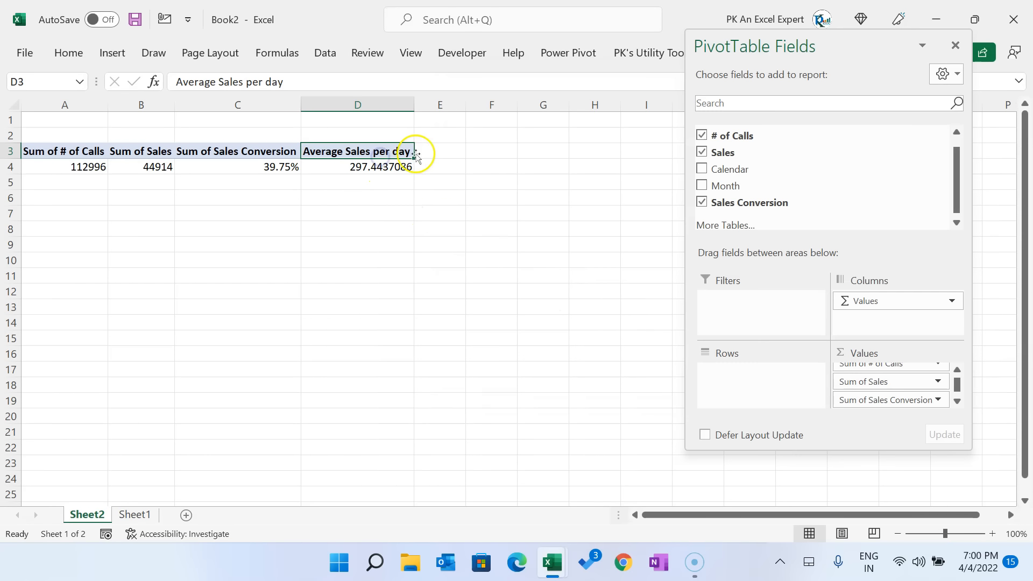
double_click(382, 152)
left_click(512, 333)
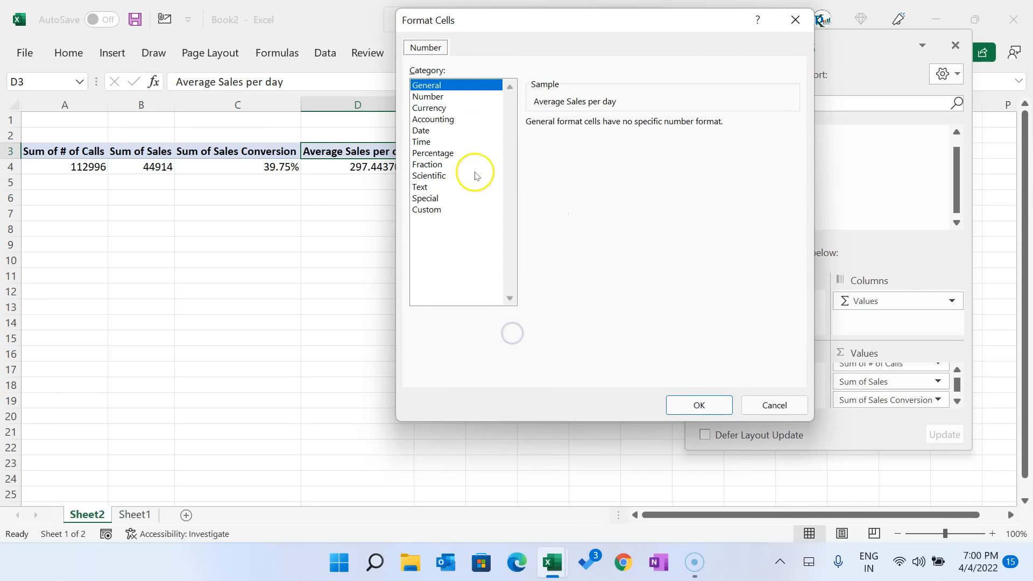
left_click(430, 97)
left_click(637, 128)
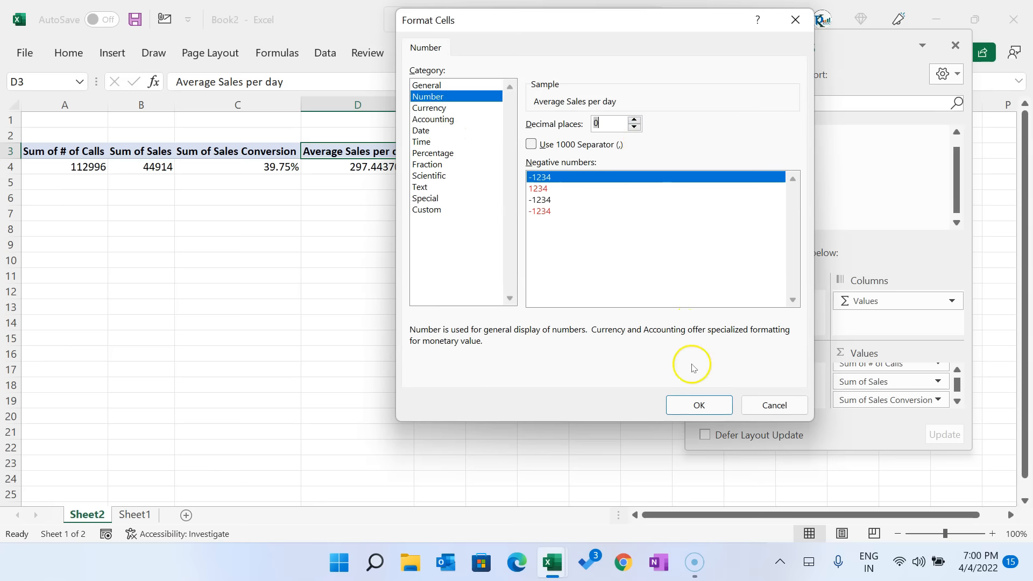
left_click(698, 405)
left_click(639, 334)
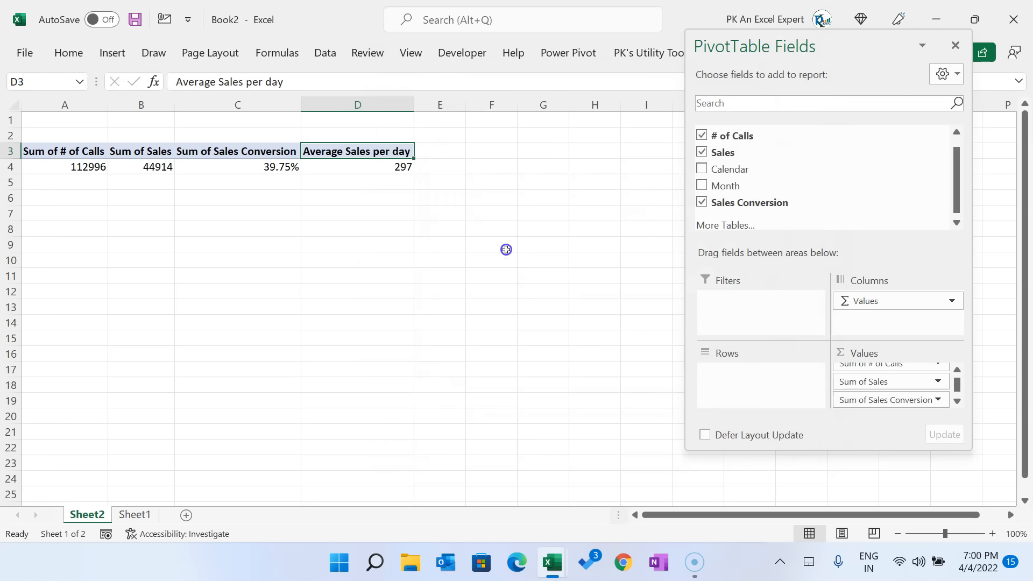
left_click(503, 245)
Step: Replace "Sum of" with nothing in the PivotTable's value headers in row 3
left_click_drag(55, 151, 341, 148)
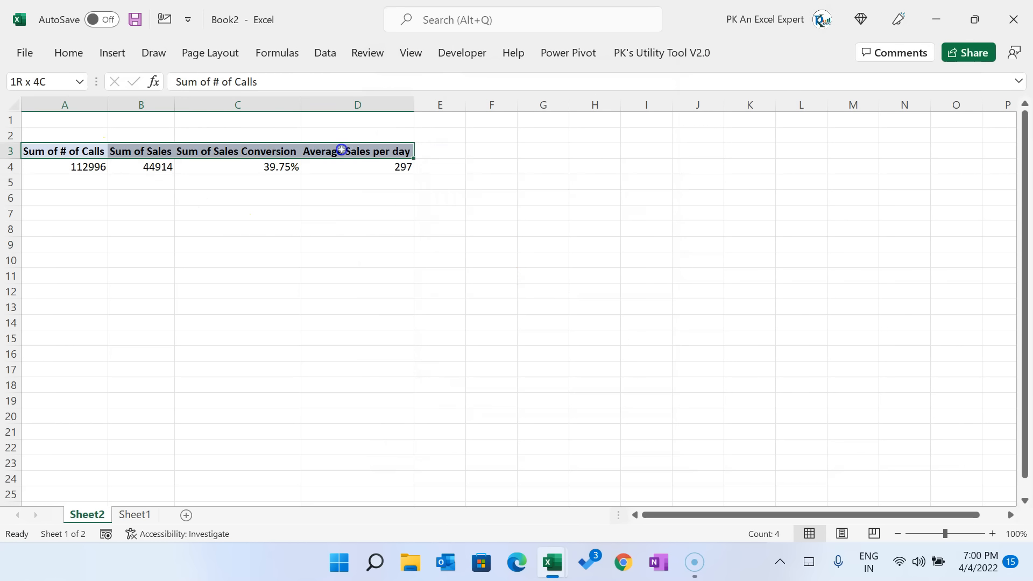
left_click_drag(86, 156, 365, 154)
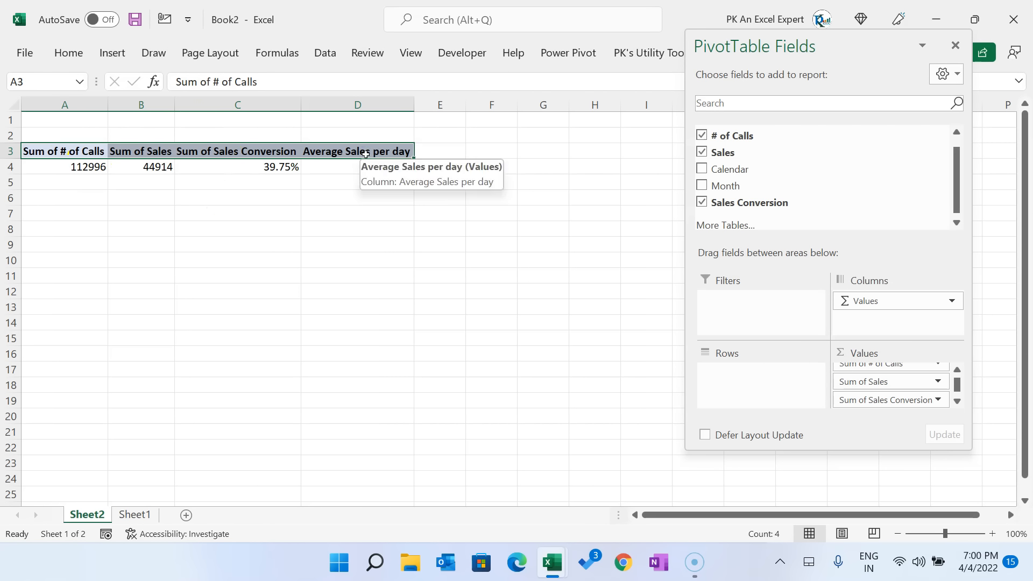
key("ctrl+h")
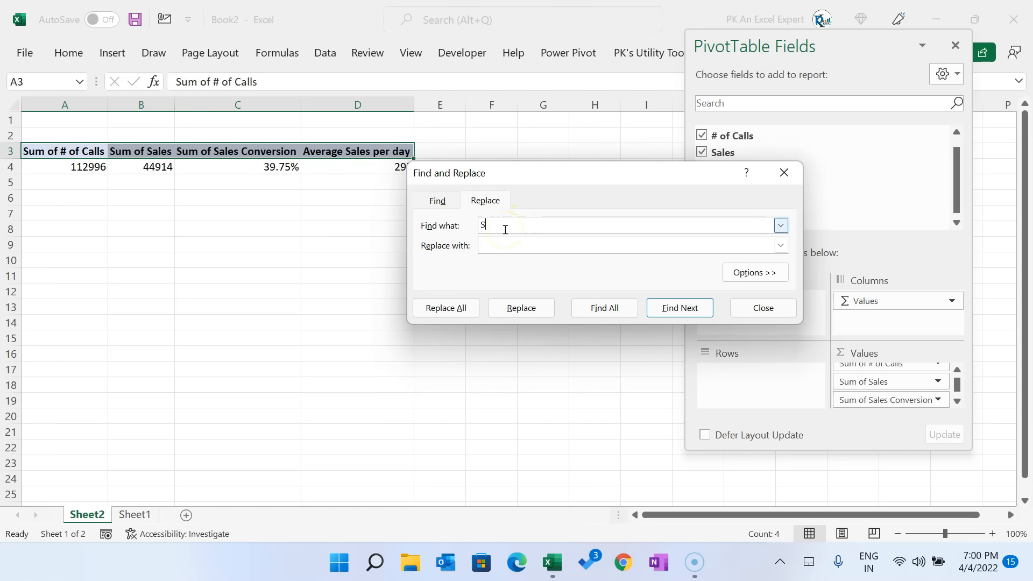
left_click(510, 246)
left_click(446, 308)
key("Return")
left_click(784, 173)
left_click(232, 194)
Step: Copy the PivotTable's columns A to D and paste them starting at cell H1
left_click_drag(64, 104, 341, 109)
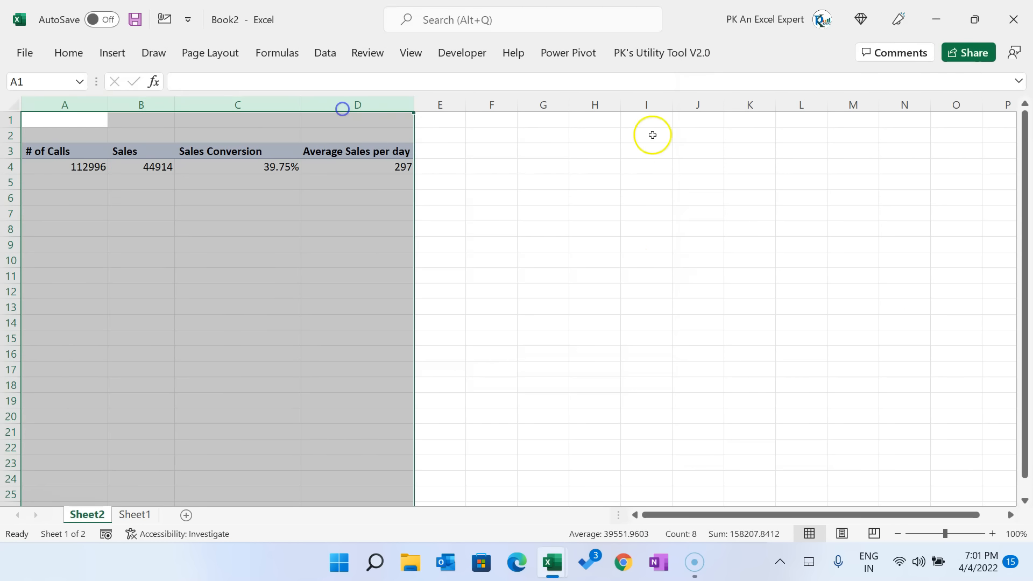
key("ctrl+c")
left_click(602, 117)
key("ctrl+v")
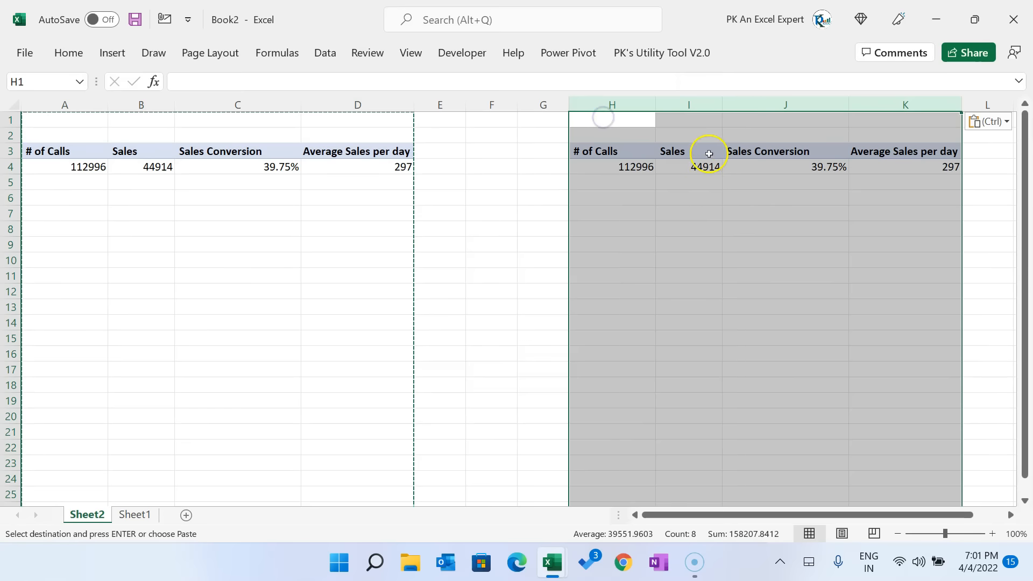
key("Escape")
Step: Add the Date field to the rows of the copied PivotTable and close the field list
left_click(694, 166)
right_click(696, 167)
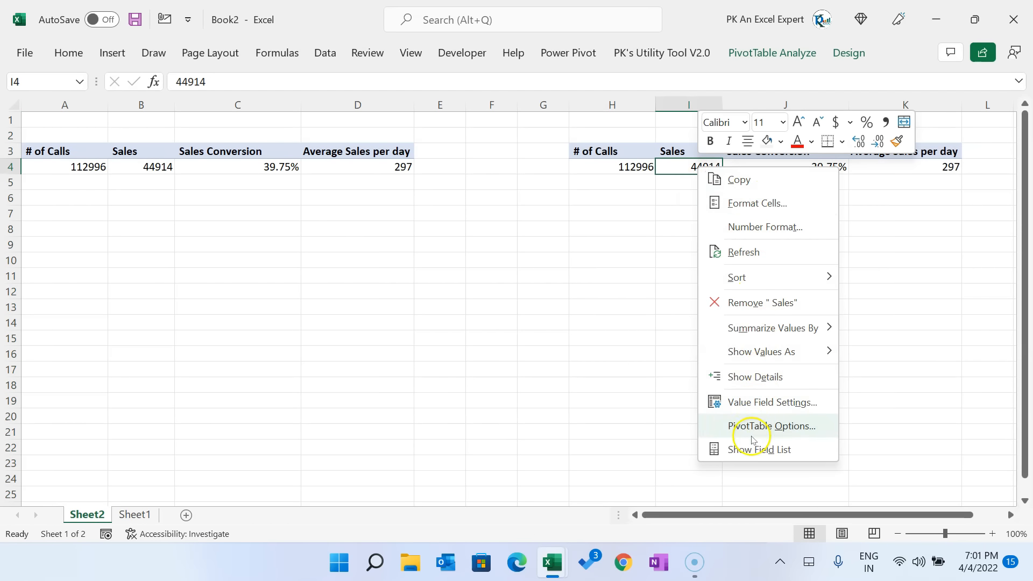
left_click(749, 449)
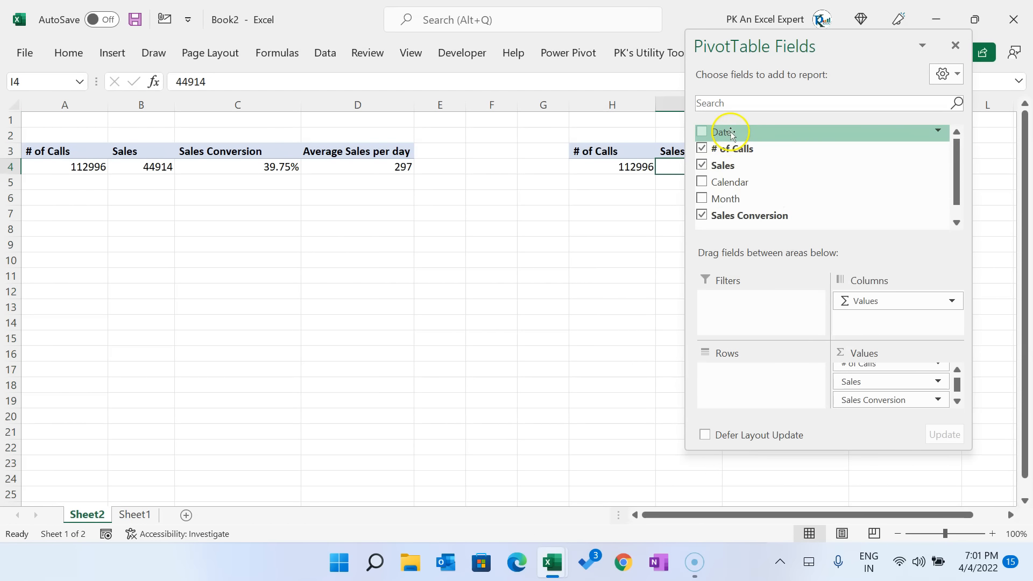
left_click_drag(731, 134, 768, 356)
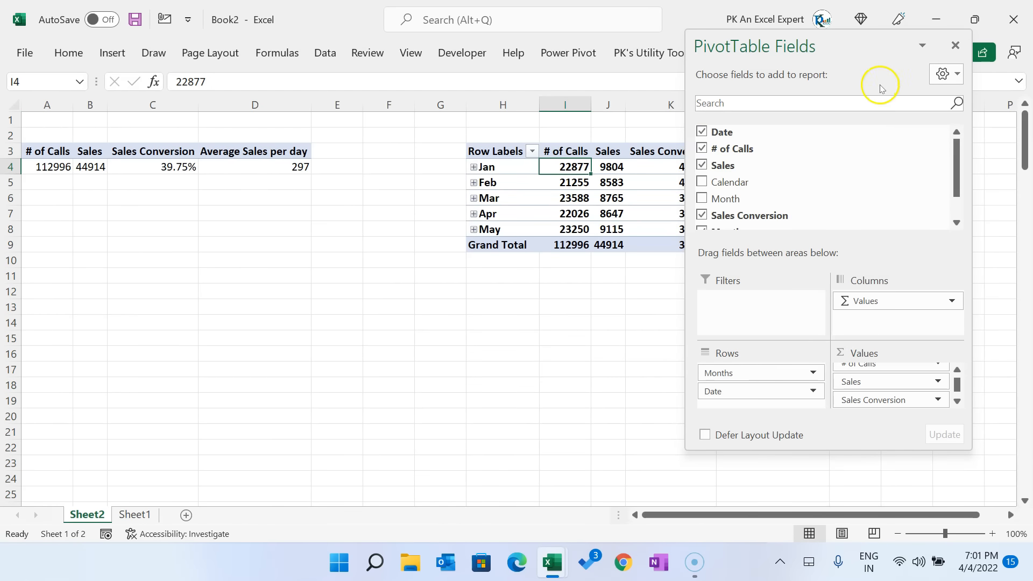
left_click(954, 45)
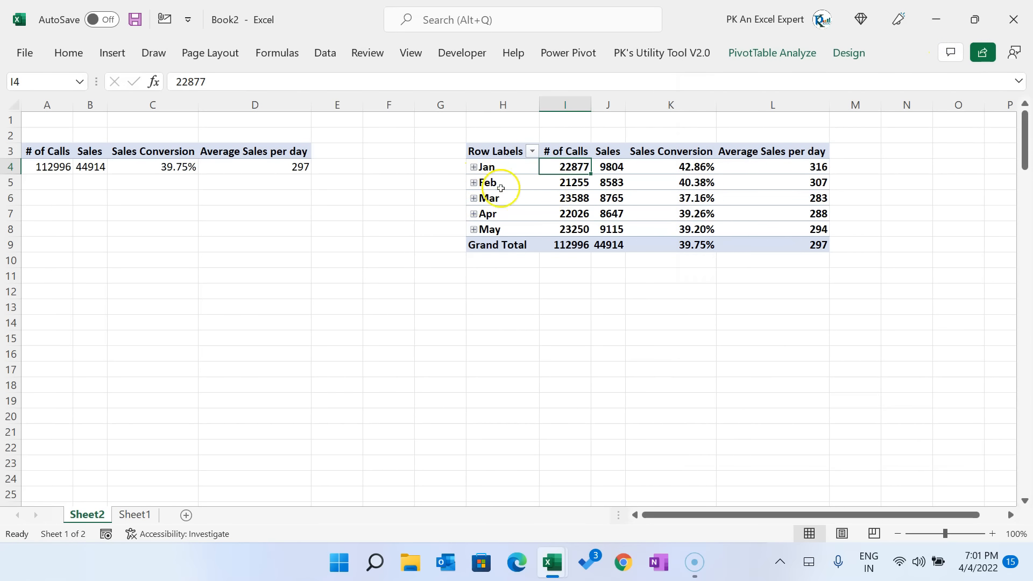
Step: Ungroup the months in the copied PivotTable's row labels to list individual dates
mouse_move(507, 184)
left_mouse_down()
mouse_move(503, 214)
mouse_move(498, 185)
left_mouse_up()
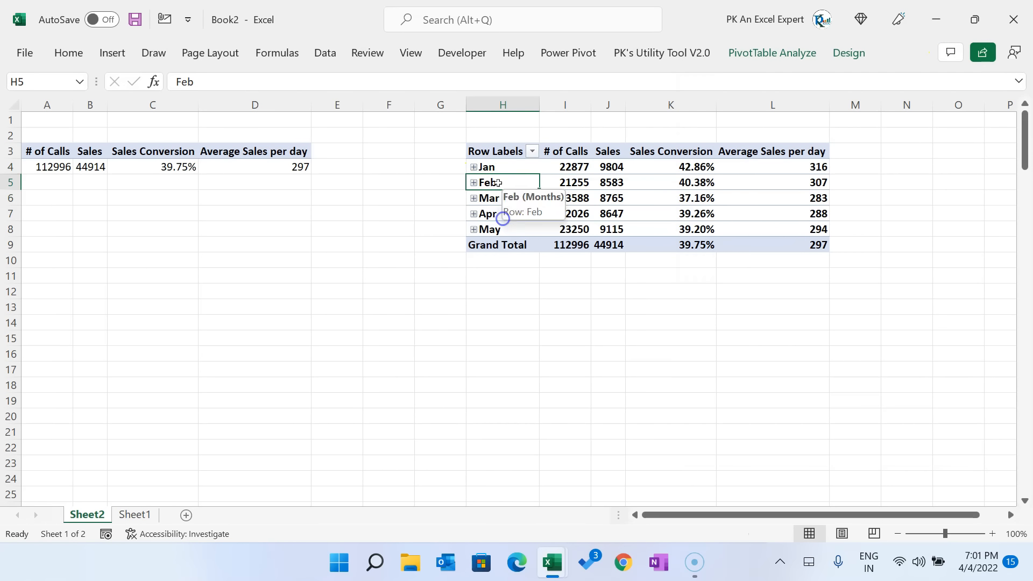
right_click(498, 184)
left_click(560, 392)
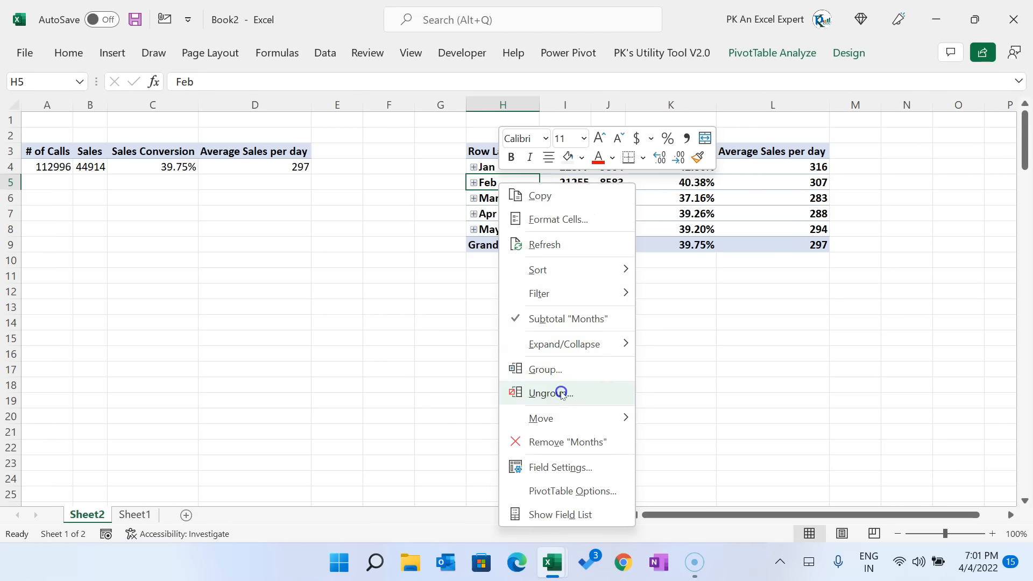
Step: Examine the daily rows and the value columns of the copied PivotTable
left_click_drag(497, 170, 483, 384)
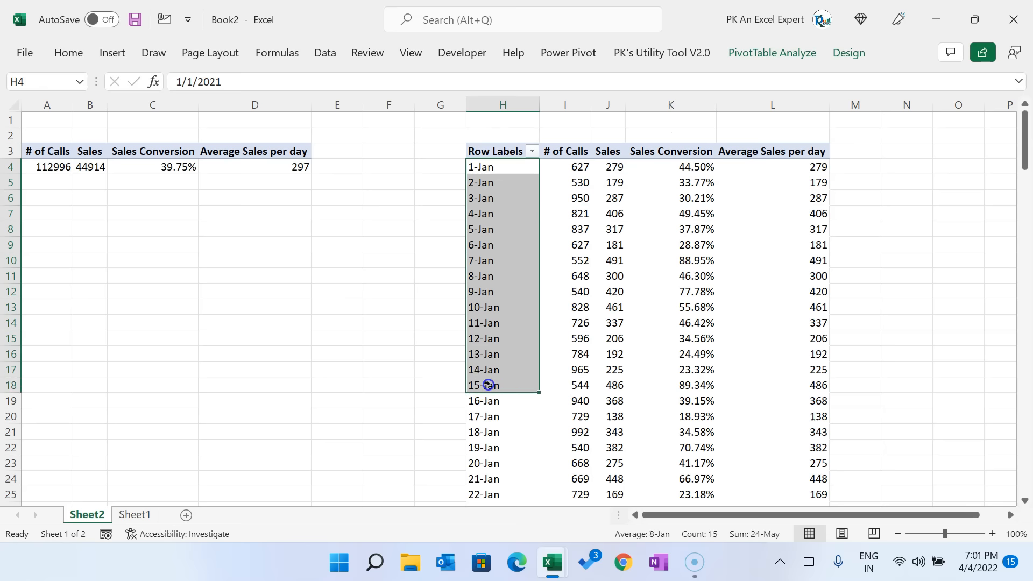
left_click(583, 168)
mouse_move(582, 167)
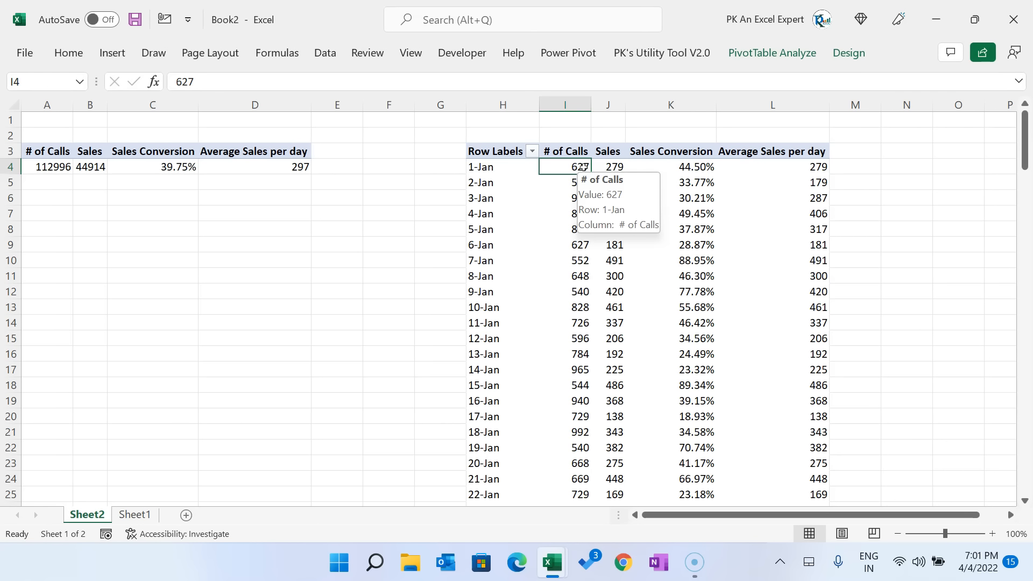
left_click(610, 151)
left_click(683, 151)
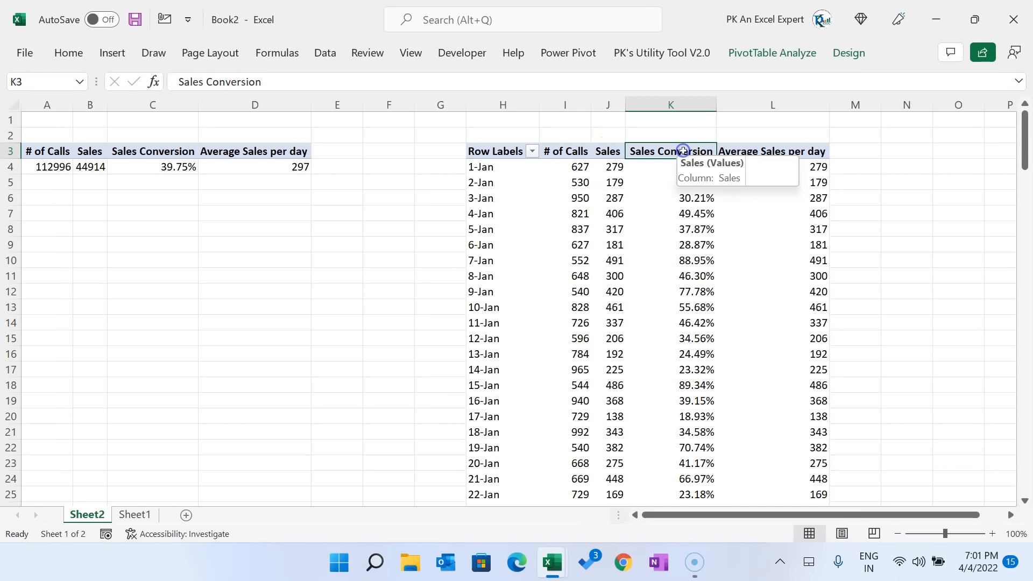
left_click(782, 150)
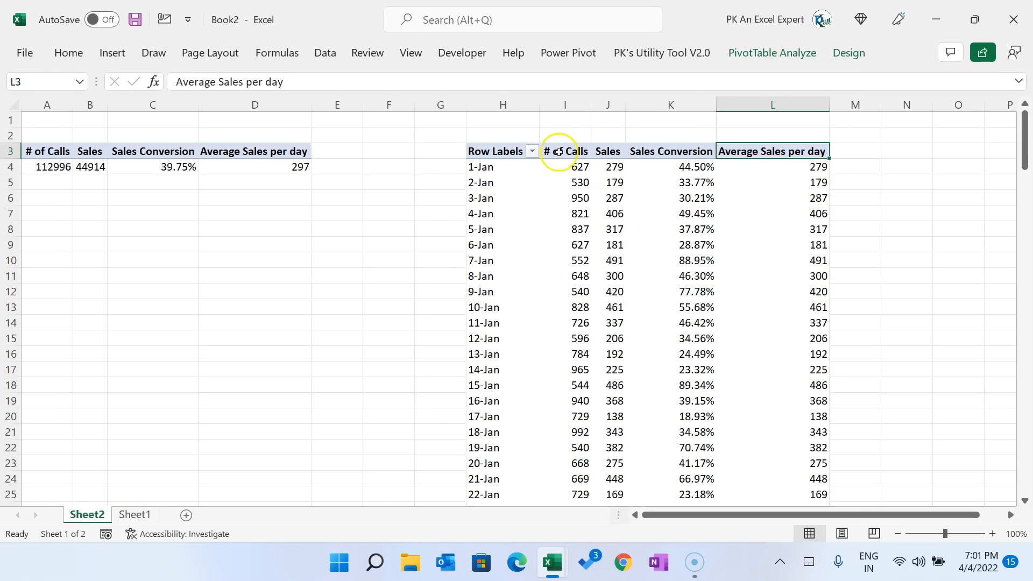
left_click_drag(609, 164, 615, 276)
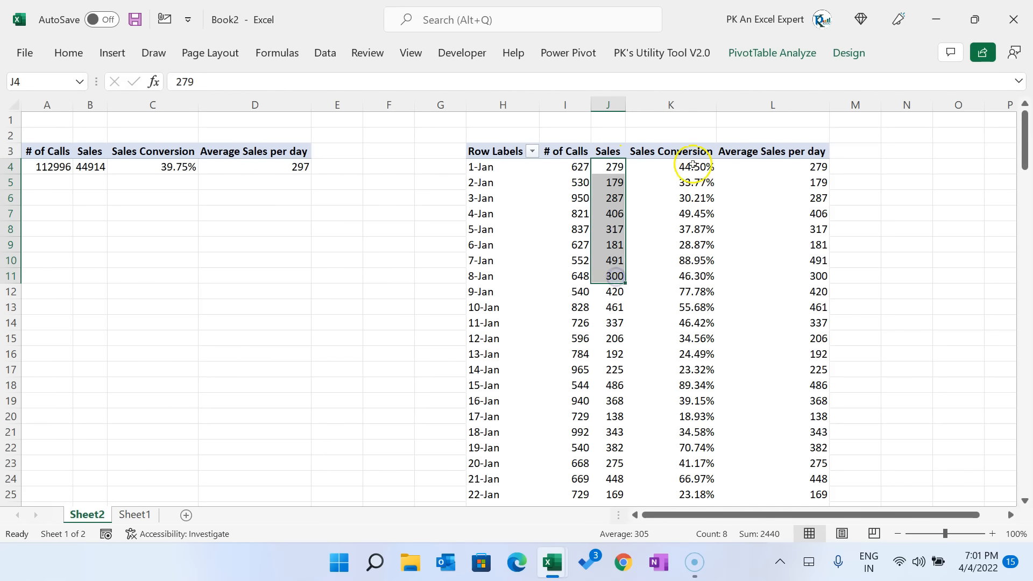
left_click_drag(693, 164, 691, 218)
Step: Remove the # of Calls and Average Sales per day fields from the copied PivotTable
left_click(562, 151)
right_click(562, 151)
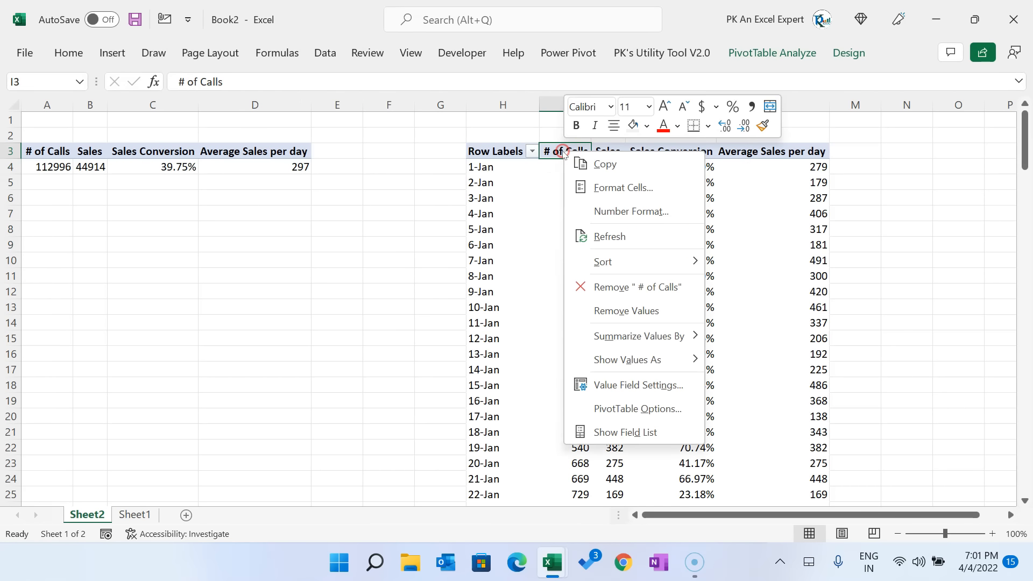
left_click(657, 288)
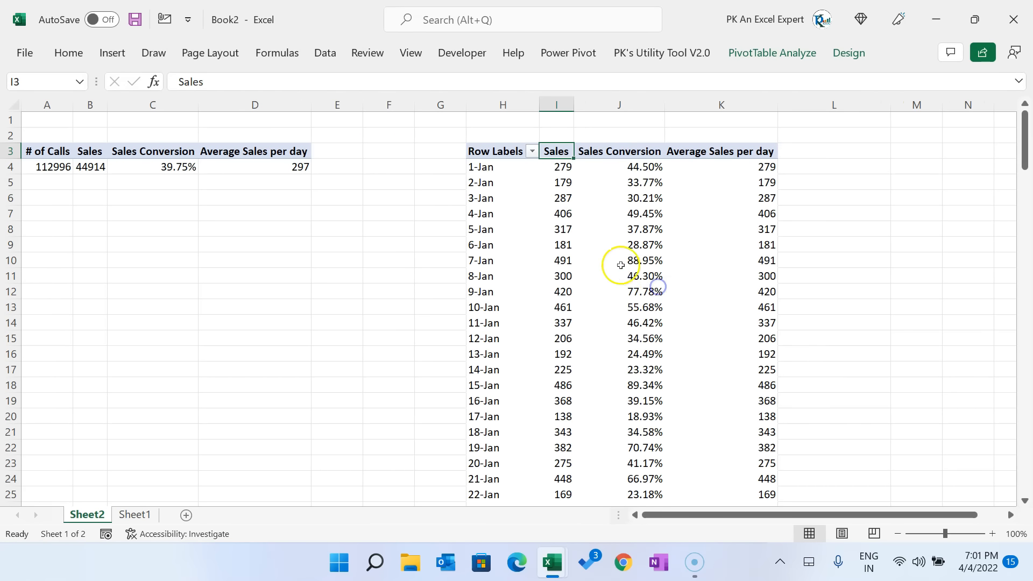
left_click(694, 151)
right_click(716, 153)
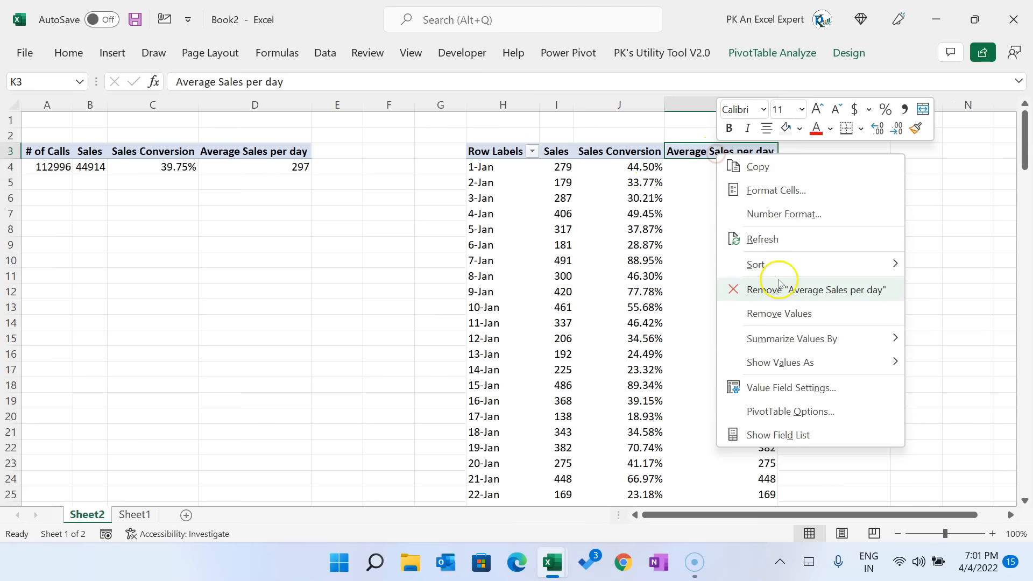
left_click(871, 290)
left_click(481, 242)
left_click(271, 193)
left_click(135, 515)
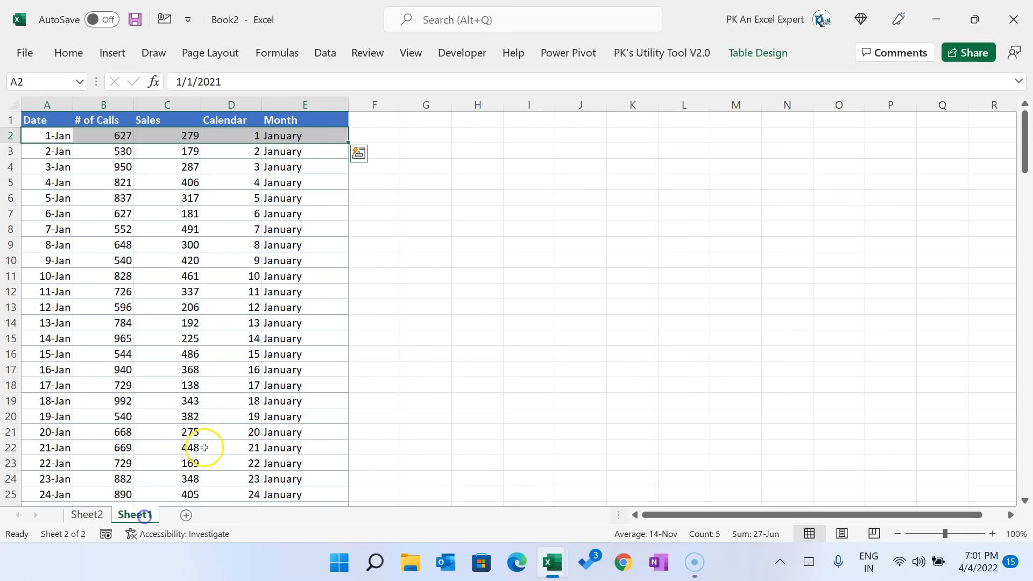
left_click(252, 166)
left_click(248, 139)
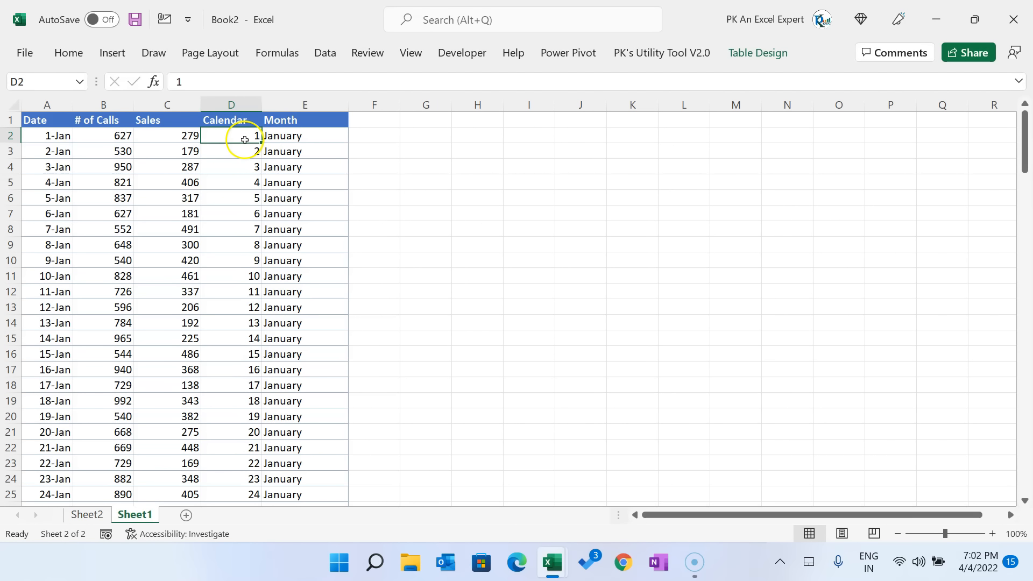
type("=day")
key("Tab")
key("Left")
key("Left")
key("Left")
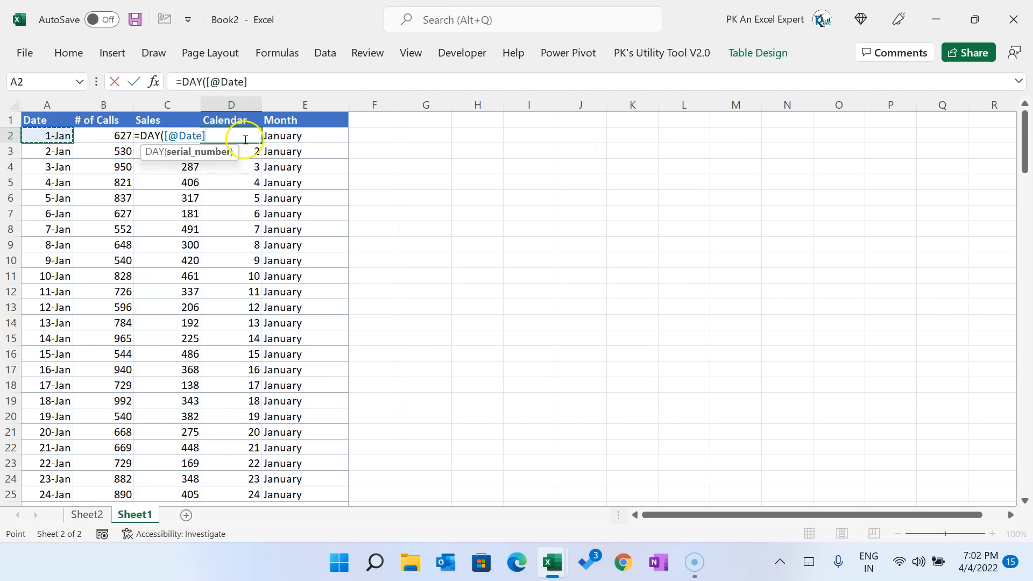
key("Return")
Step: Examine the filled Calendar column and the Month column's TEXT formula, and return to the PivotTables on Sheet2
key("Up")
key("ctrl+shift+Down")
key("ctrl+shift+Up")
key("Up")
key("Down")
key("Right")
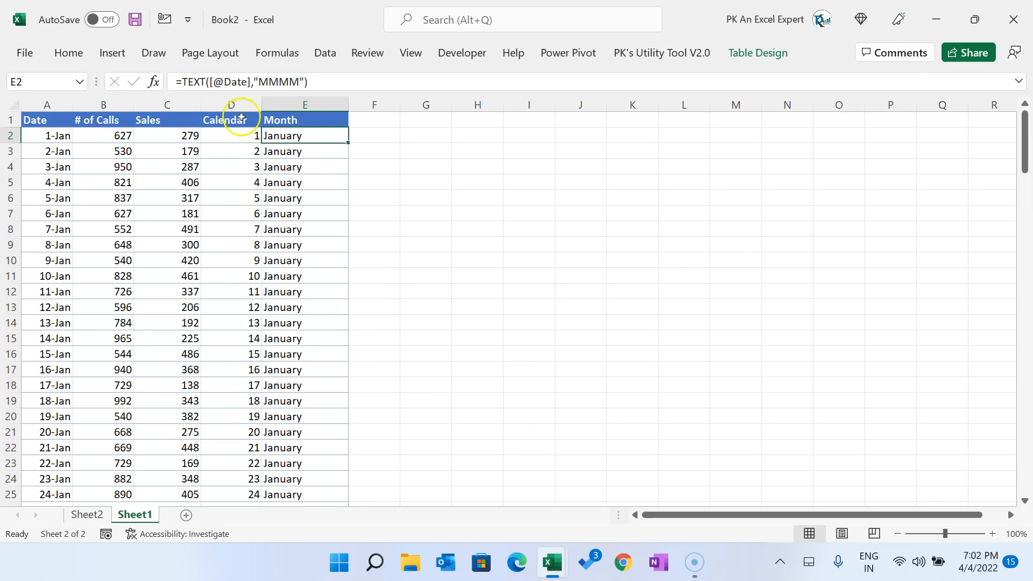
left_click_drag(197, 81, 302, 81)
key("Escape")
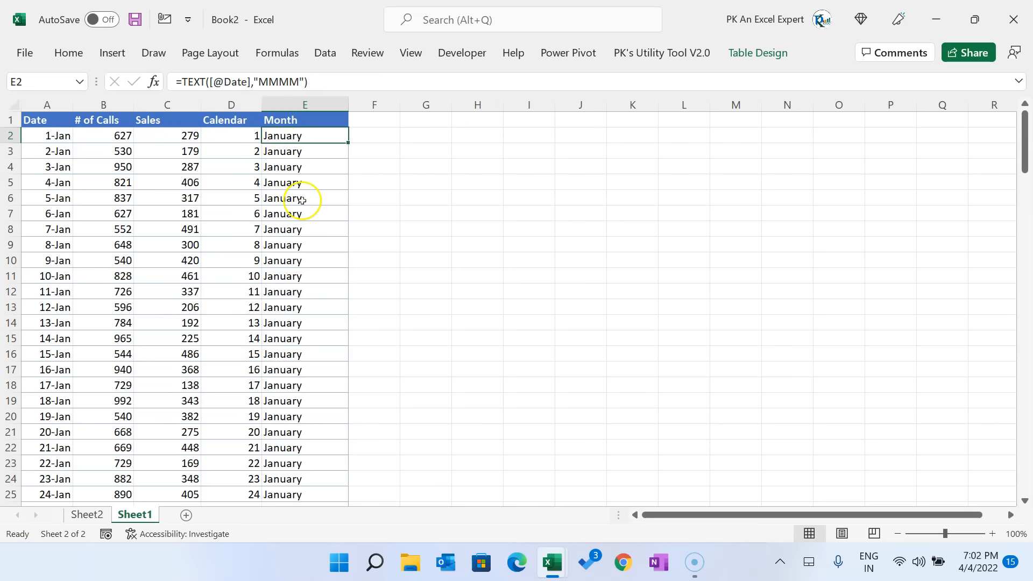
left_click(106, 515)
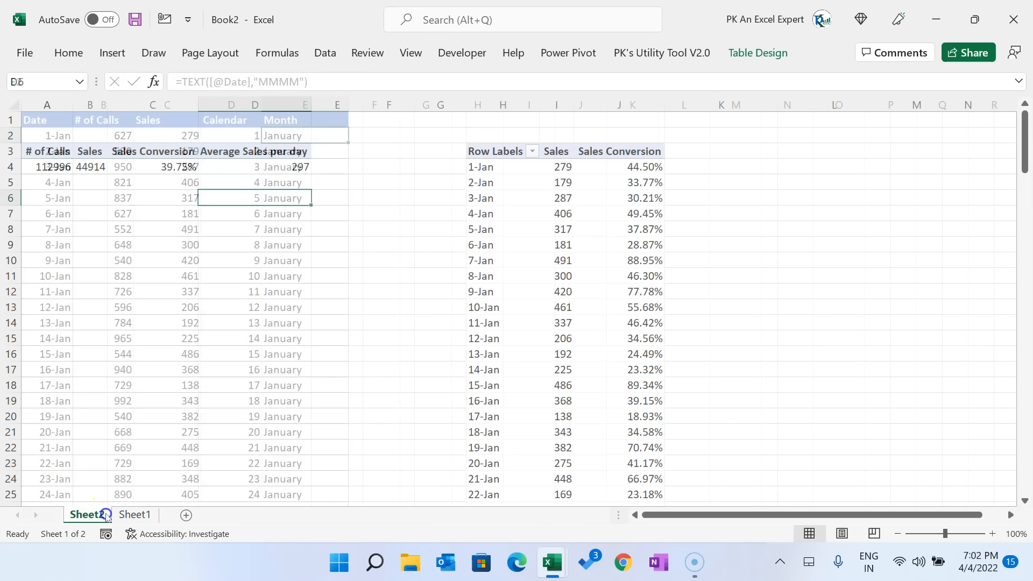
Step: Add a new worksheet between Sheet2 and Sheet1 and name it Dashboard
left_click(618, 225)
left_click(503, 151)
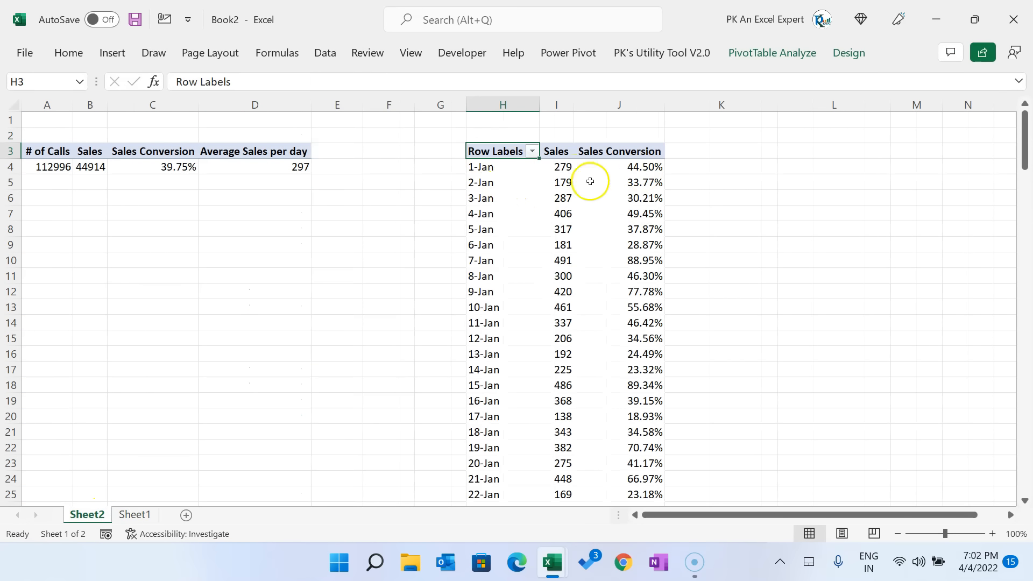
left_click(186, 516)
double_click(134, 514)
type("Dashboard")
key("Return")
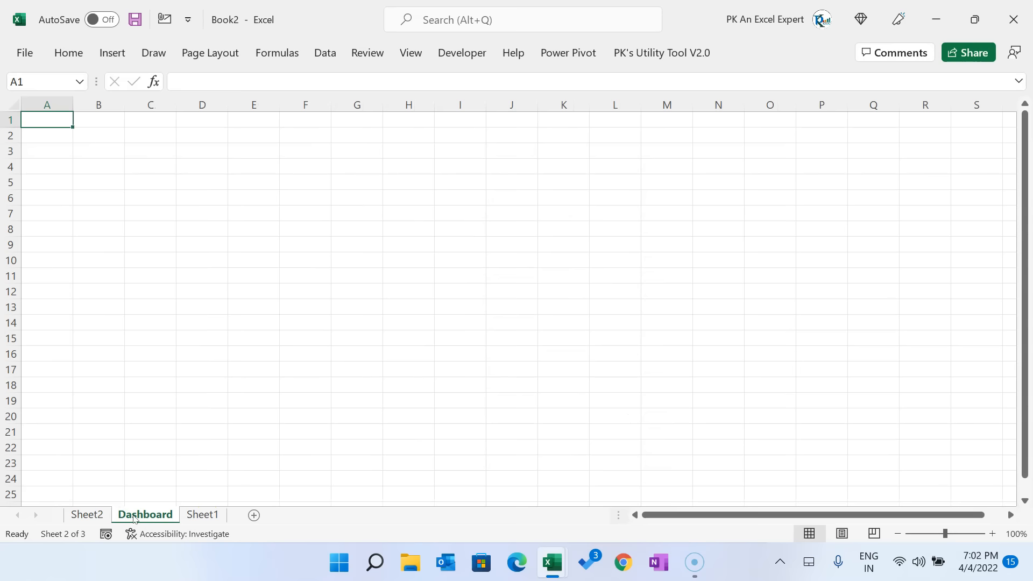
Step: Hide the gridlines on the Dashboard sheet
left_click(419, 54)
left_click(496, 113)
left_click(460, 191)
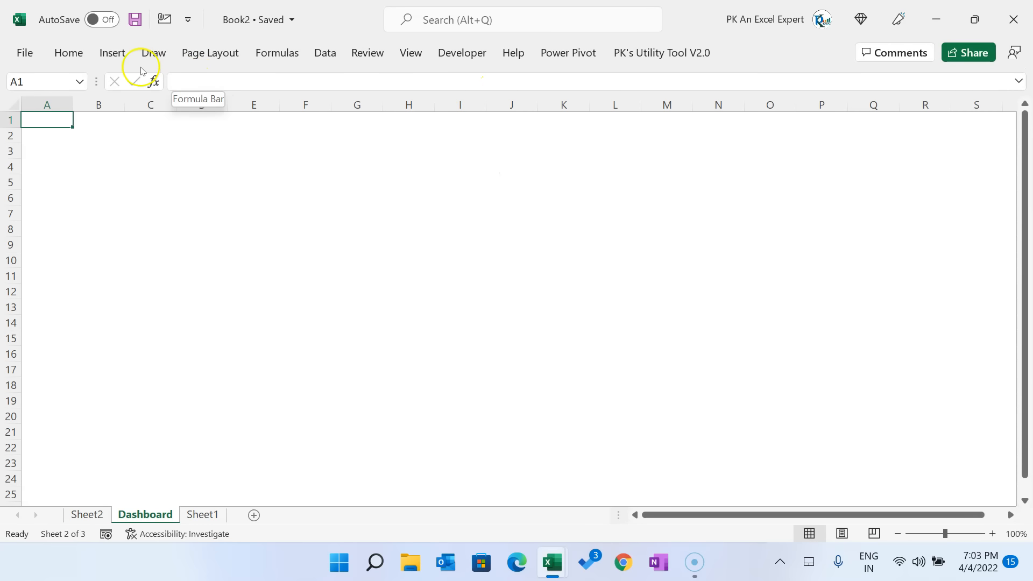
Step: Insert a plain black WordArt title in the sheet's upper-left area reading "Daily Sales Dashboard"
left_click(112, 52)
left_click(872, 111)
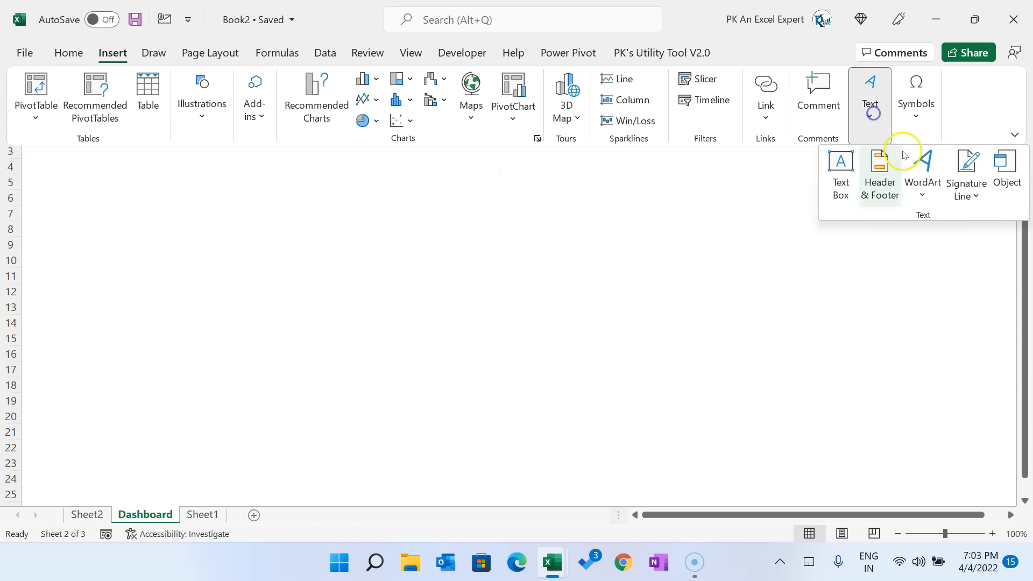
left_click(923, 185)
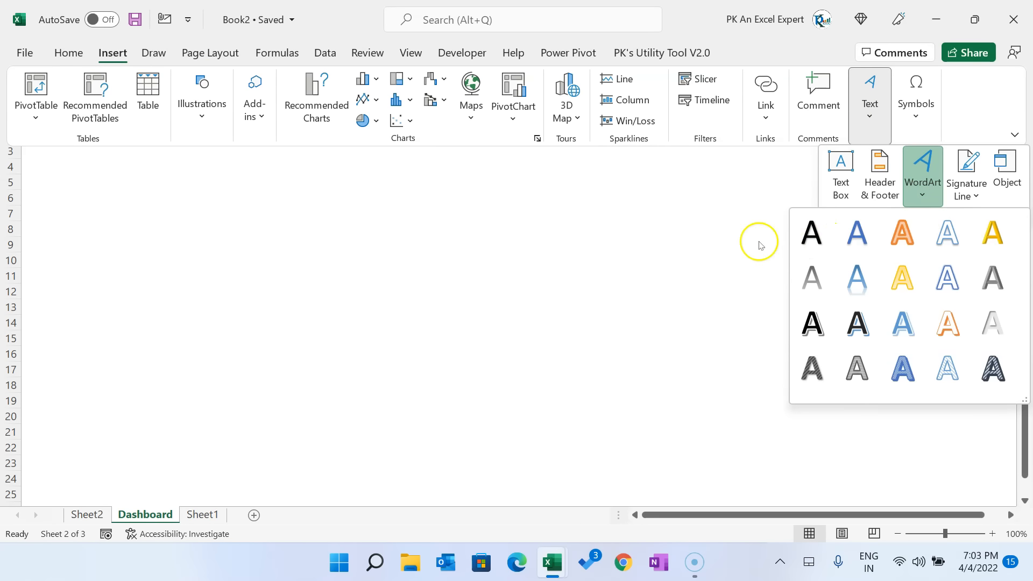
left_click(811, 232)
left_click_drag(457, 347, 139, 192)
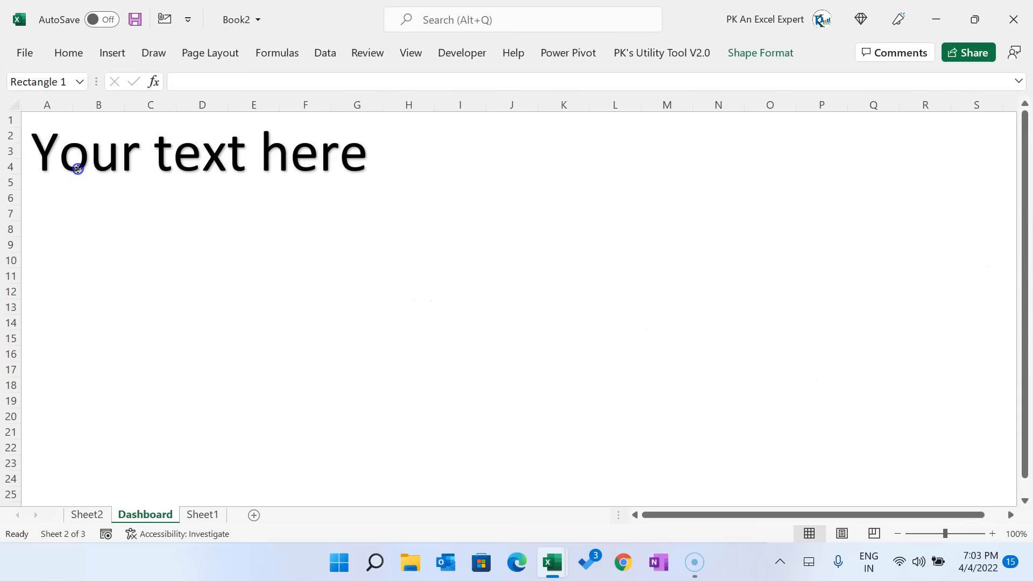
key("Delete")
type("Daily Sales Dashboard")
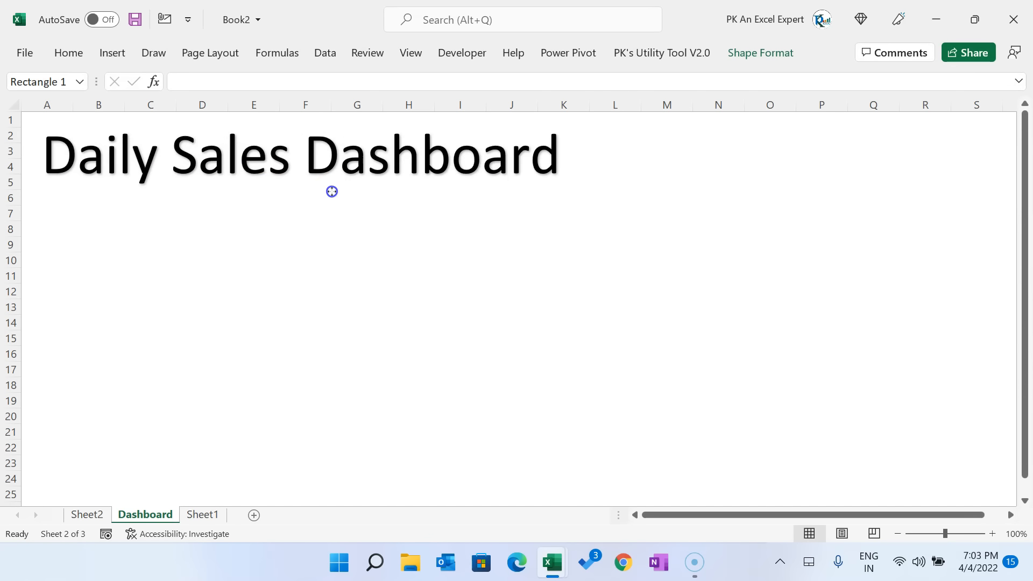
Step: Set the title's font size to 25 and move the title into the sheet's upper-left corner
left_click(74, 56)
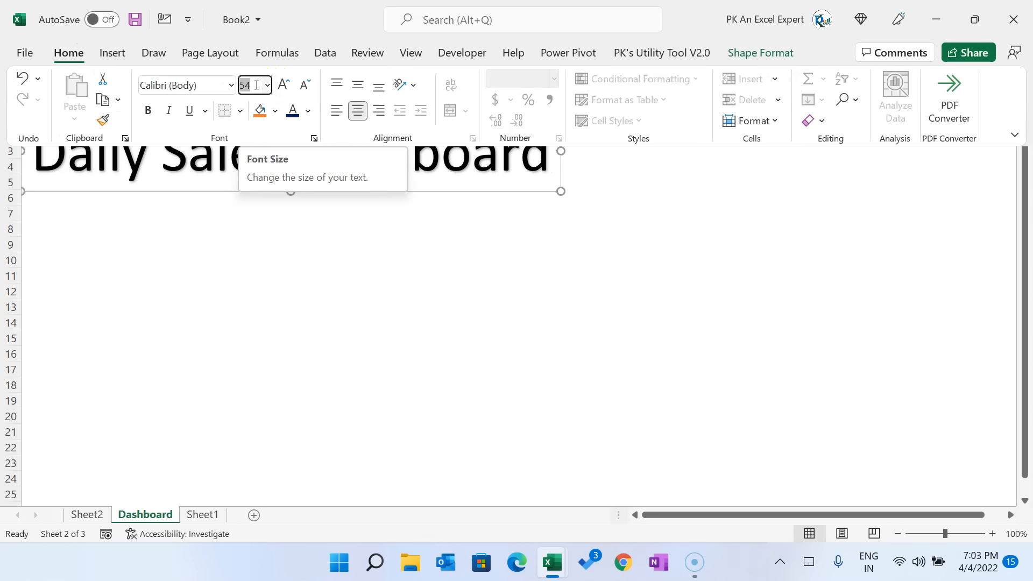
type("25")
key("Return")
left_click(350, 172)
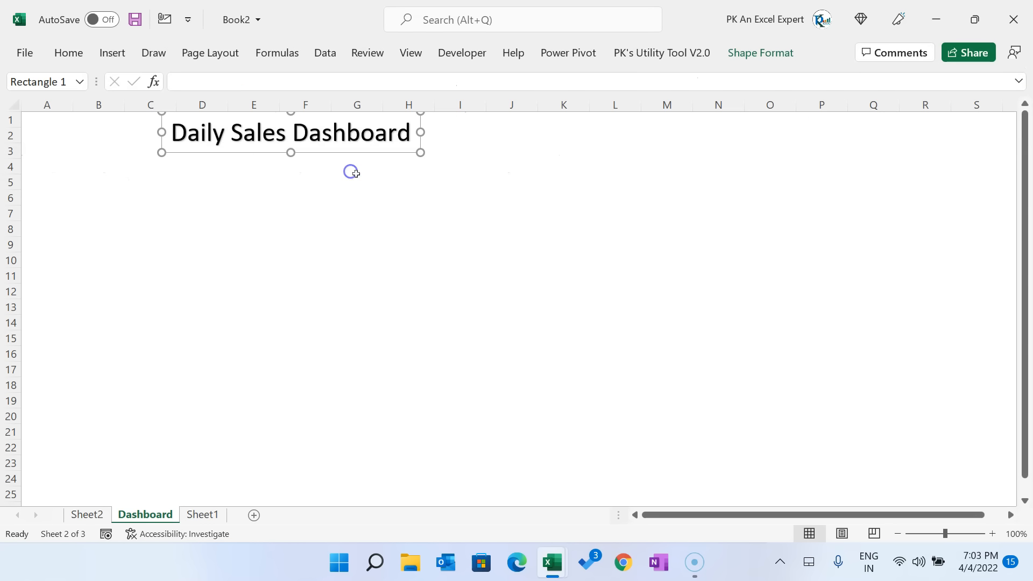
left_click_drag(343, 152, 201, 154)
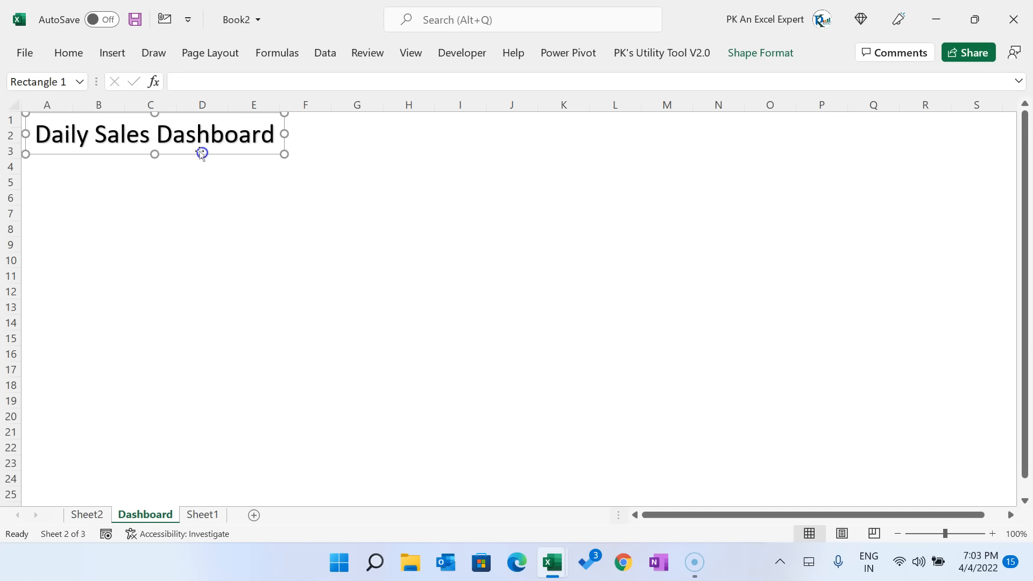
Step: Format the title in bold Agency FB and shift it against the sheet's left edge
left_click(79, 52)
left_click(210, 84)
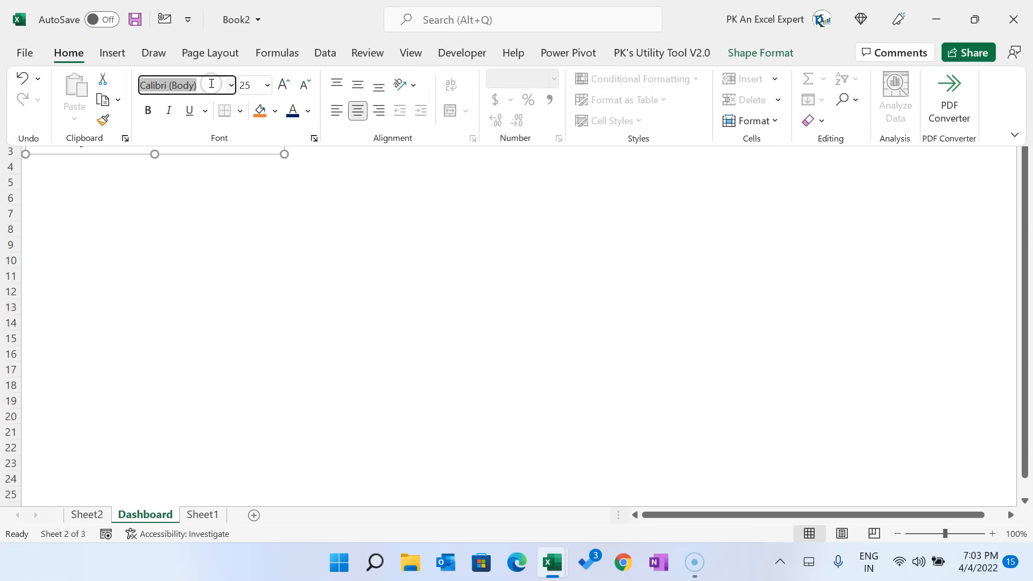
type("Agency FB")
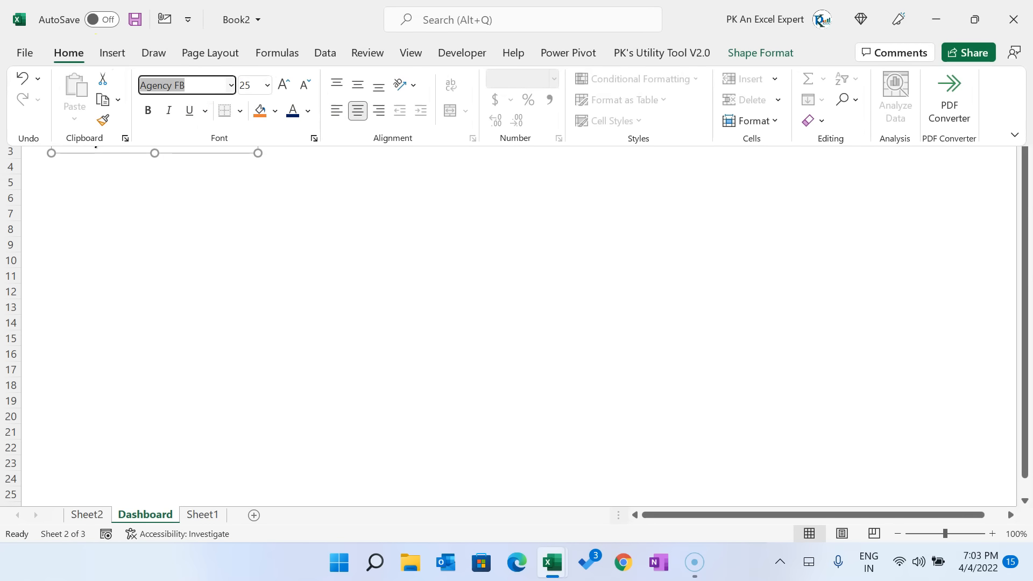
left_click(147, 110)
left_click(250, 198)
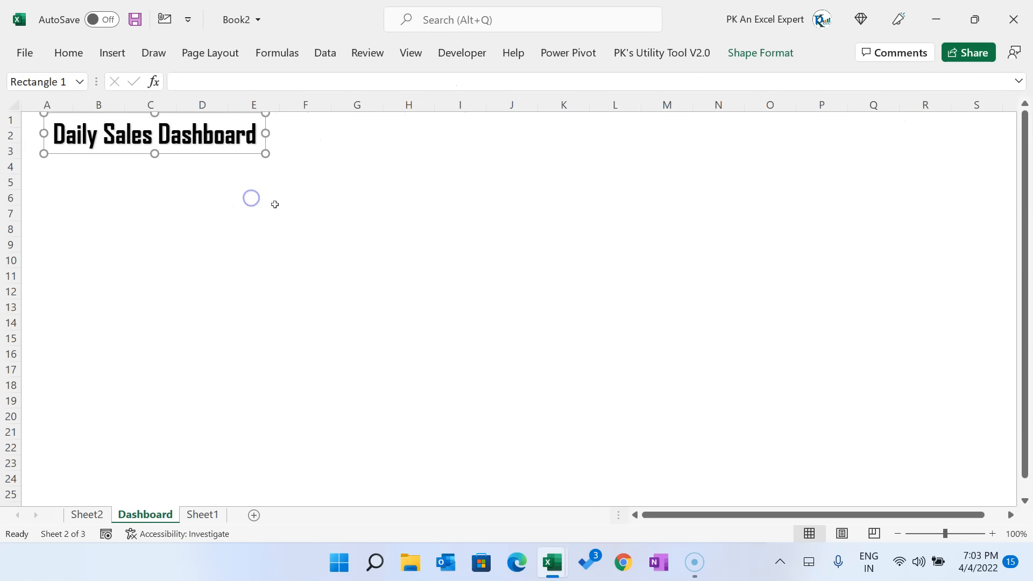
left_click_drag(222, 161, 196, 155)
left_click(336, 177)
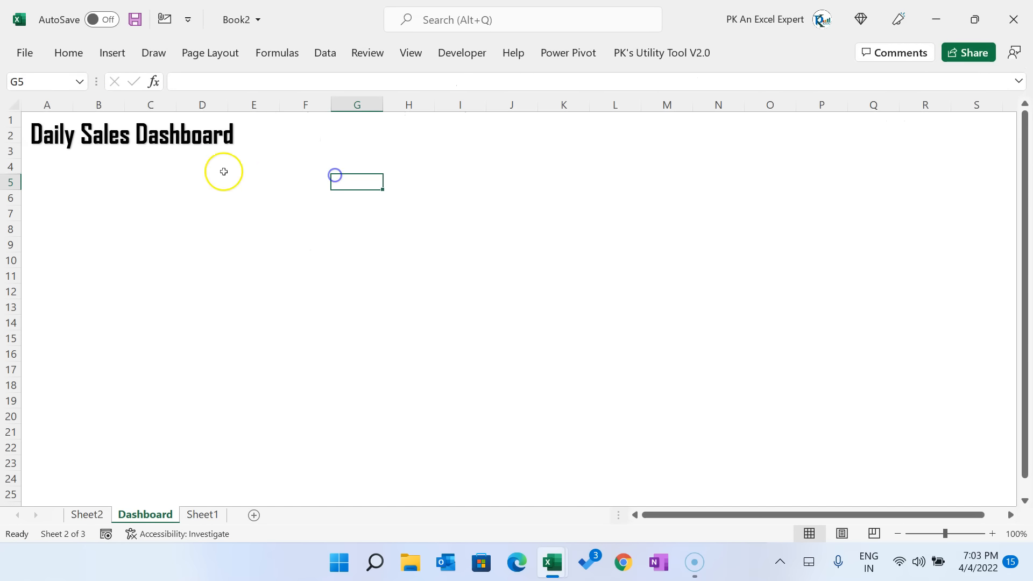
Step: Draw a straight horizontal line about 7.14 cm long directly beneath the Daily Sales Dashboard title
left_click(114, 51)
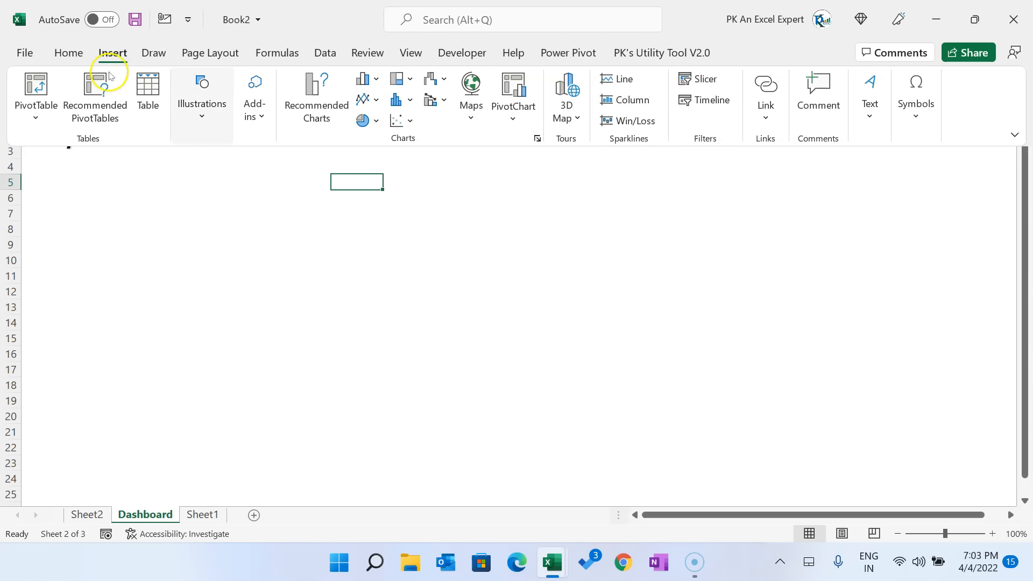
double_click(115, 50)
left_click(211, 116)
left_click(237, 189)
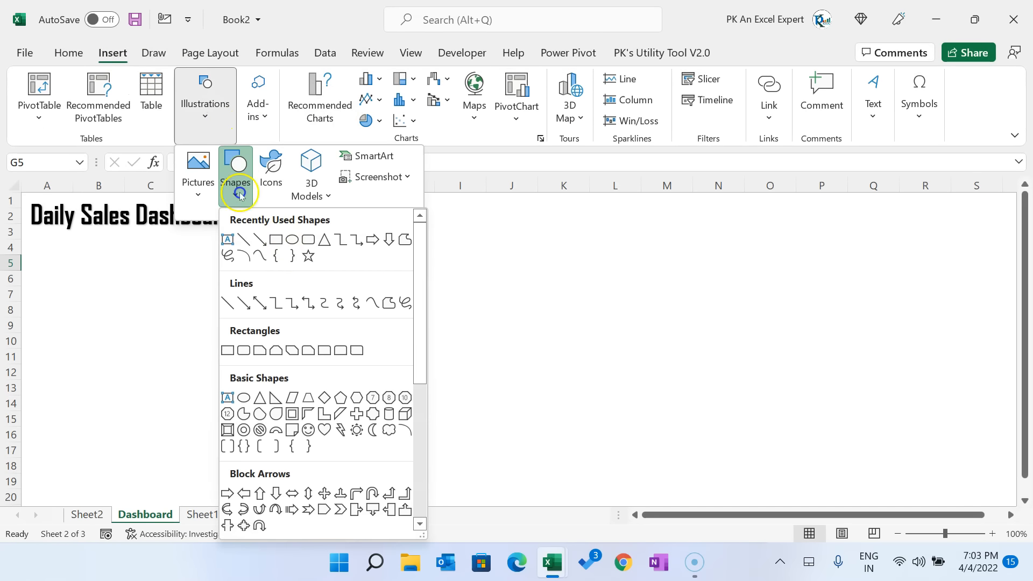
left_click(228, 306)
left_click_drag(30, 240, 112, 247)
left_click_drag(238, 250, 239, 234)
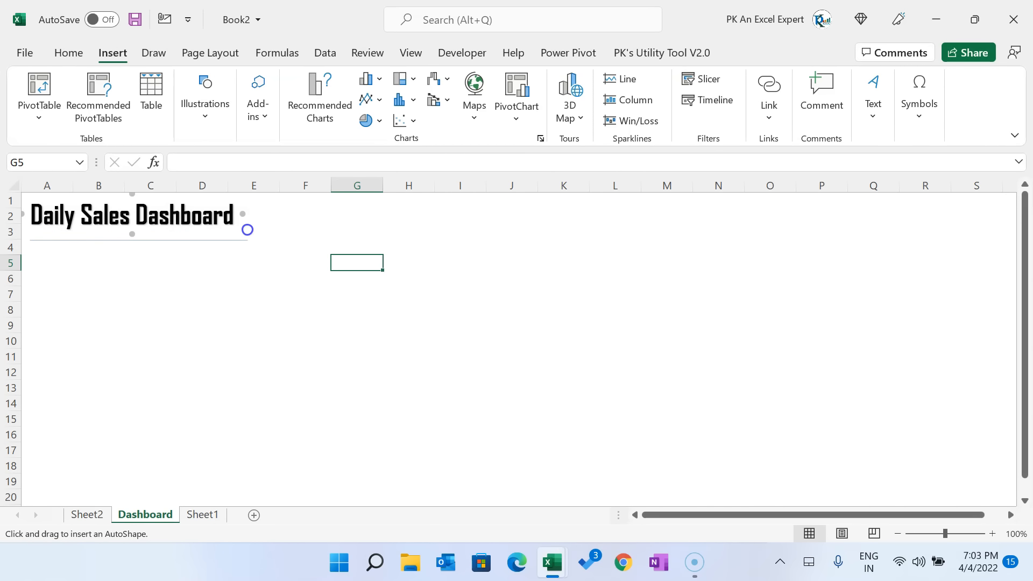
left_click_drag(248, 229, 247, 229)
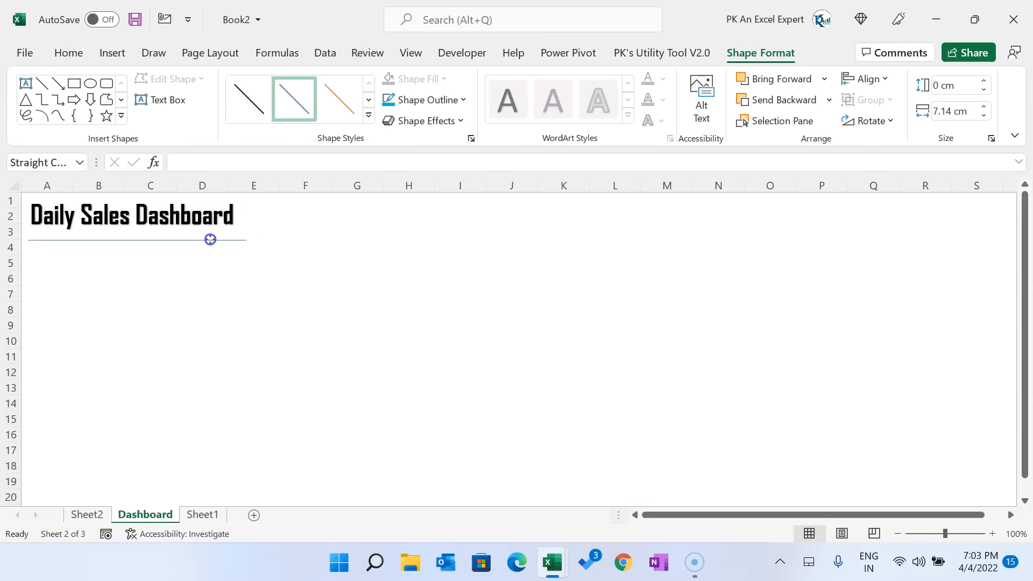
Step: Apply the thick light-blue theme style to the line and move it slightly closer to the title
left_click(368, 116)
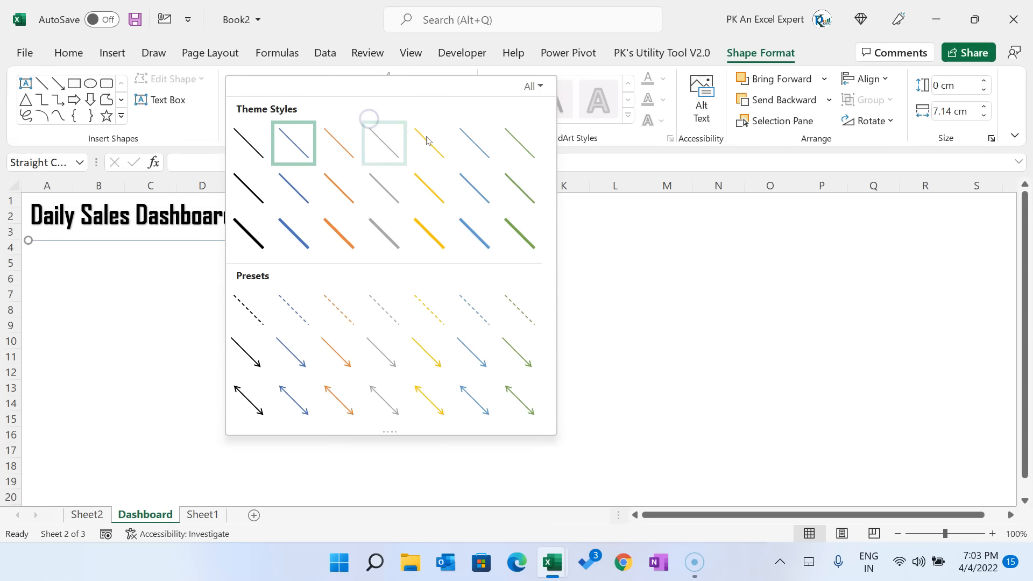
left_click(475, 235)
left_click(390, 264)
left_click_drag(192, 242, 193, 238)
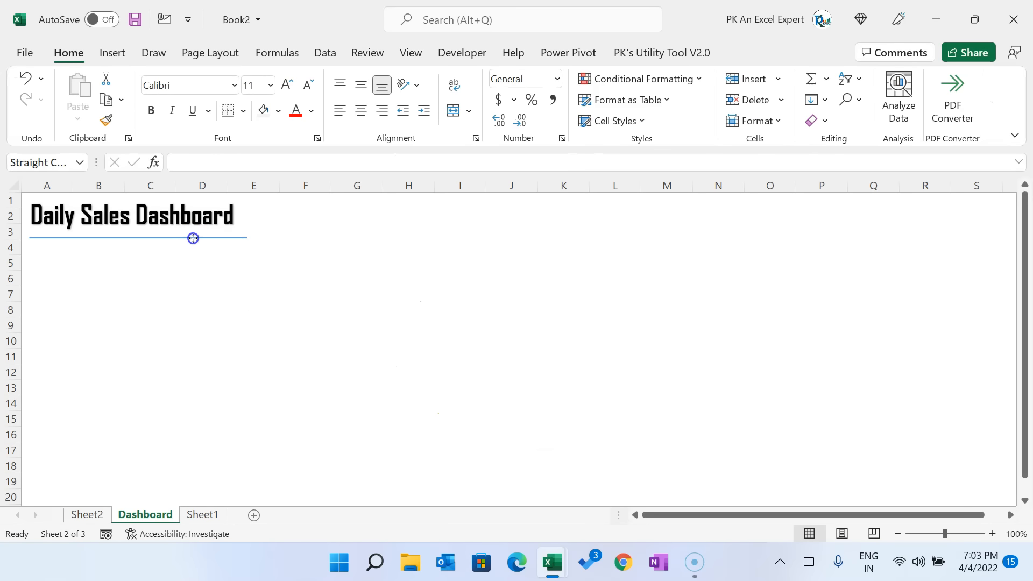
left_click(458, 237)
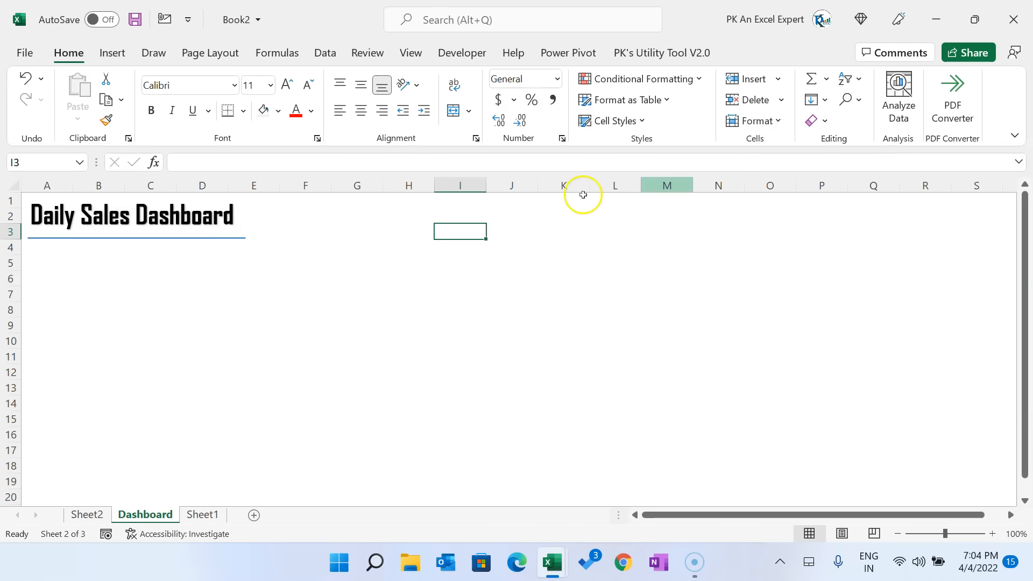
Step: Draw a rounded-corner rectangle about 1.78 cm high and 4.83 cm wide beside the title, across columns G to I in rows 1 to 4
left_click(458, 242)
left_click(113, 52)
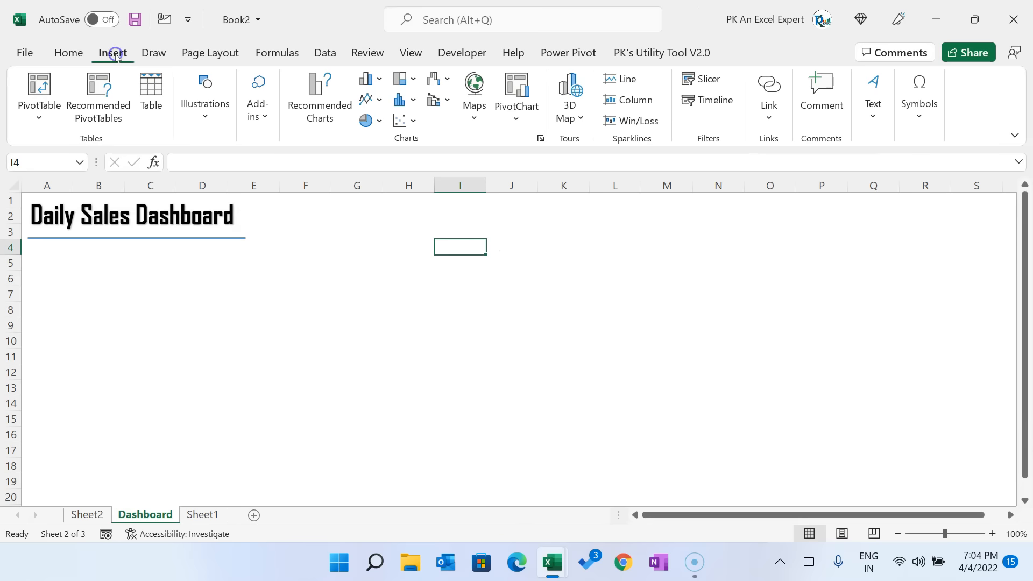
left_click(204, 107)
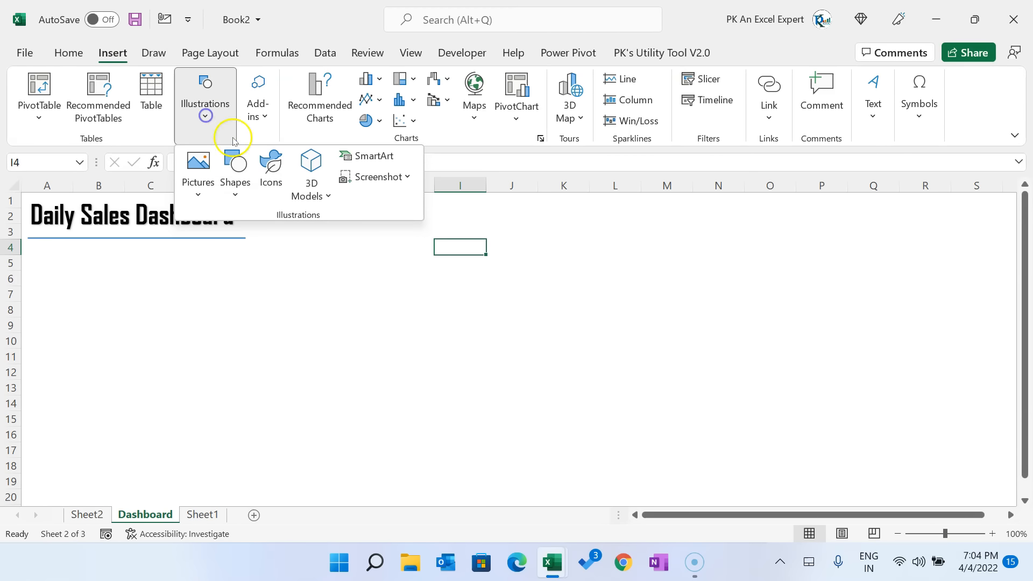
left_click(237, 185)
left_click(309, 240)
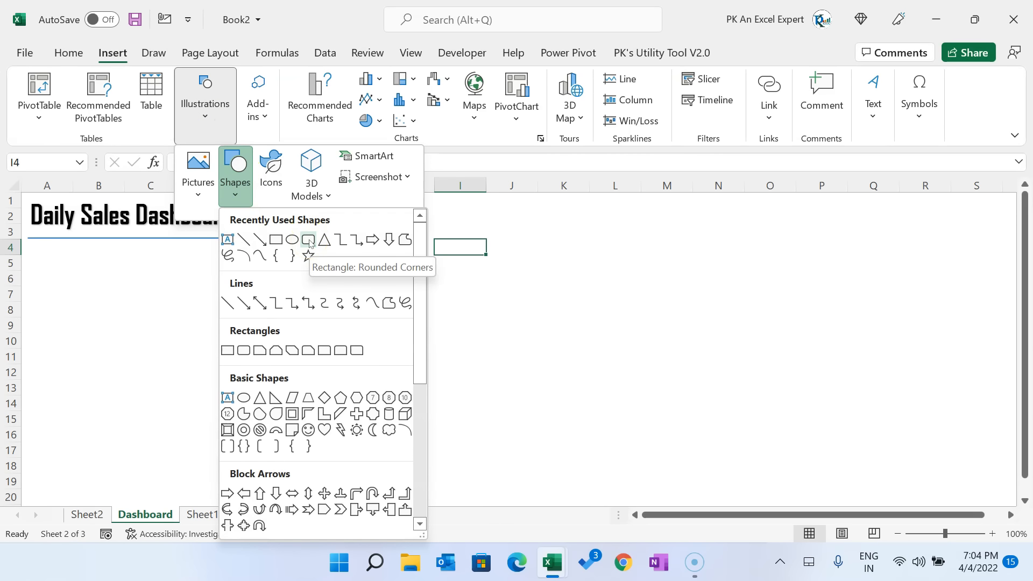
left_click(310, 241)
left_click_drag(347, 200, 493, 255)
left_click_drag(427, 235, 421, 235)
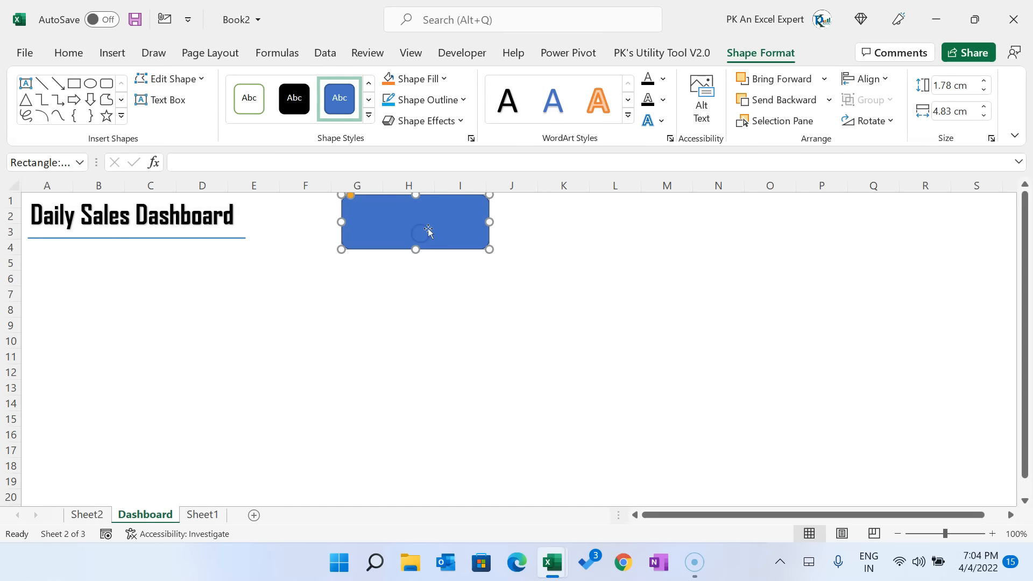
Step: Fill the rounded rectangle with the lightest blue theme tint and give it a standard blue outline
left_click(445, 79)
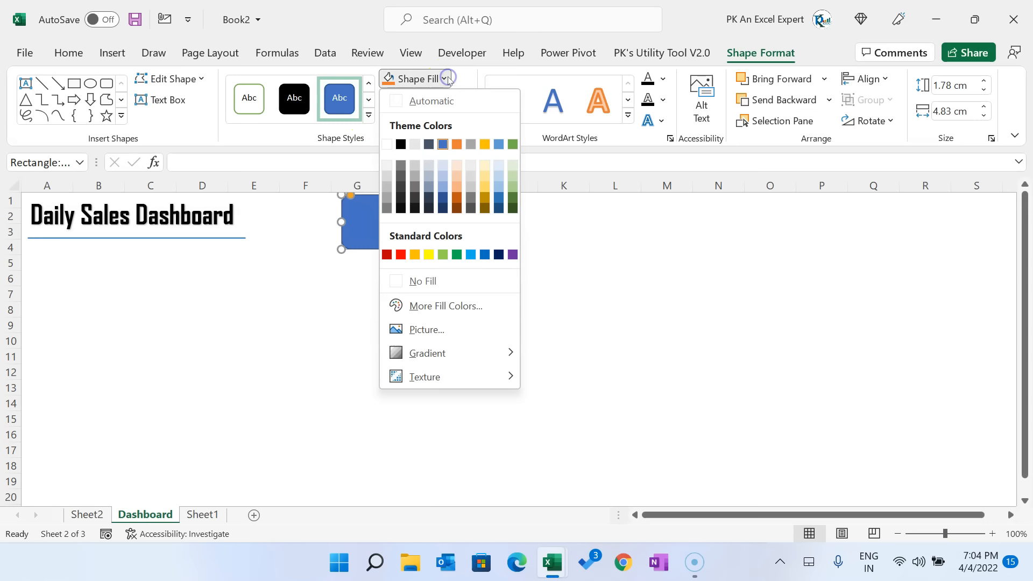
left_click(499, 168)
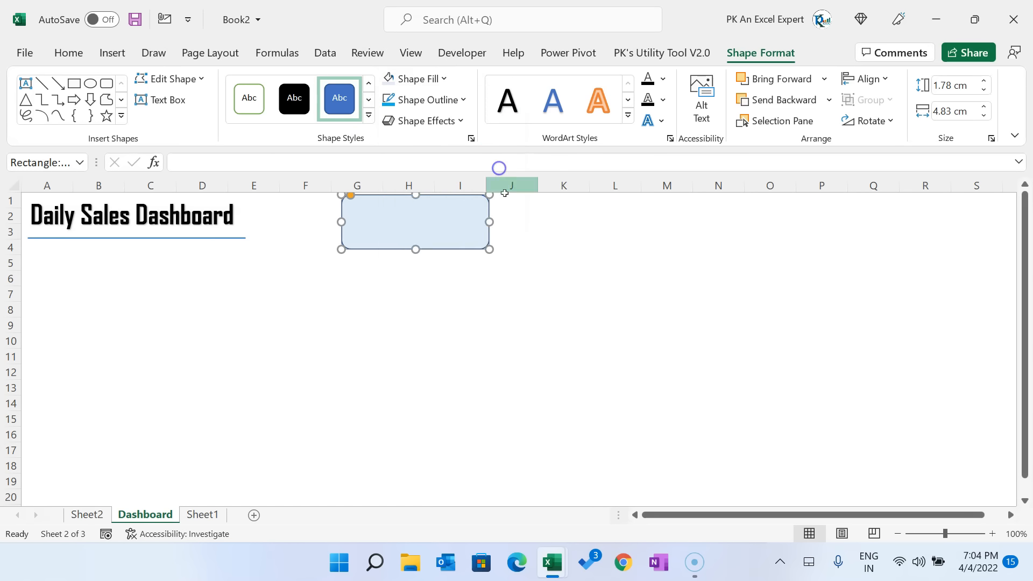
left_click(542, 244)
left_click(485, 228)
left_click(440, 106)
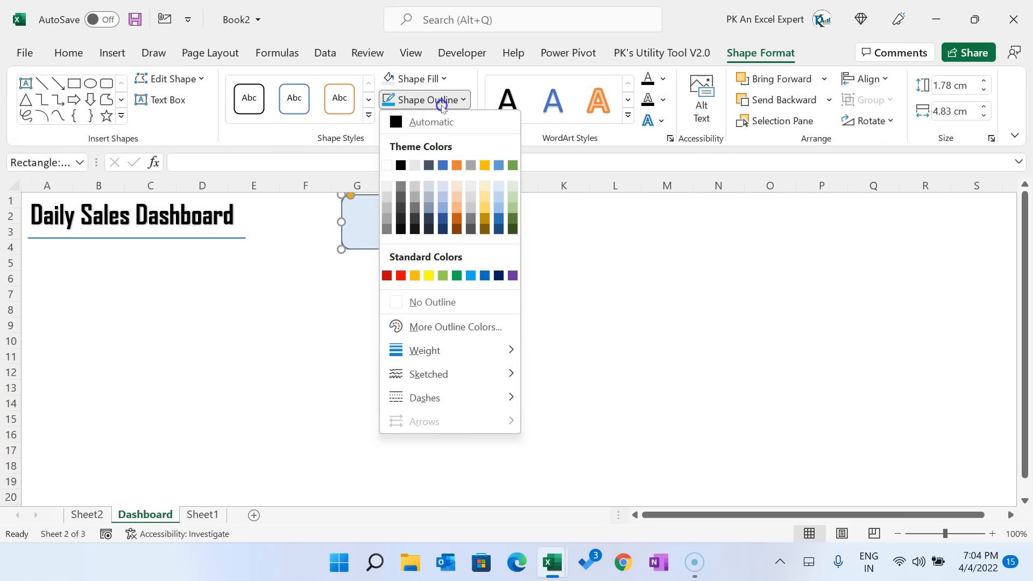
left_click(484, 278)
left_click(559, 246)
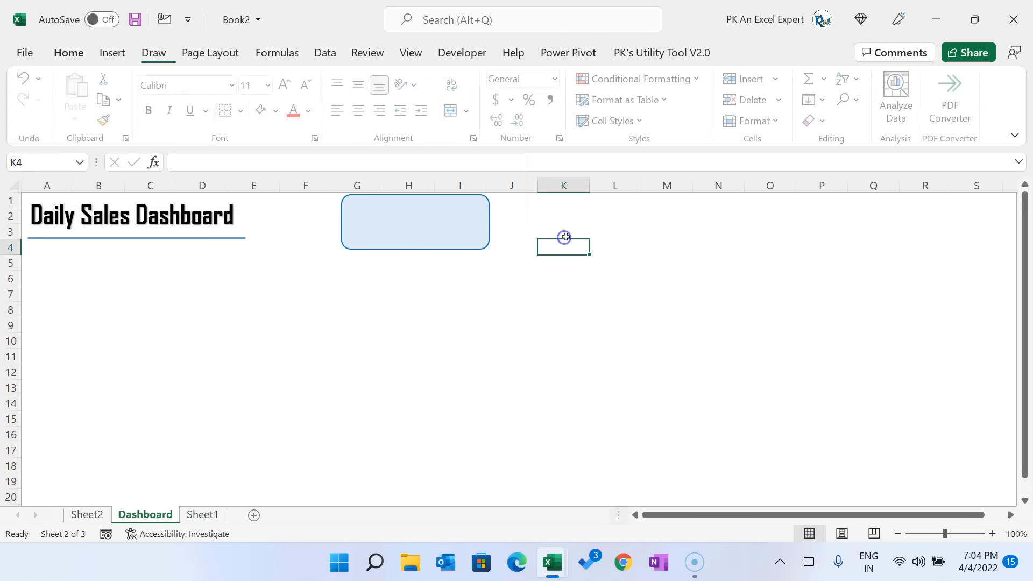
Step: Draw a rectangle with rounded top corners, about 1.45 cm by 3.4 cm, below the light-blue card
left_click(112, 53)
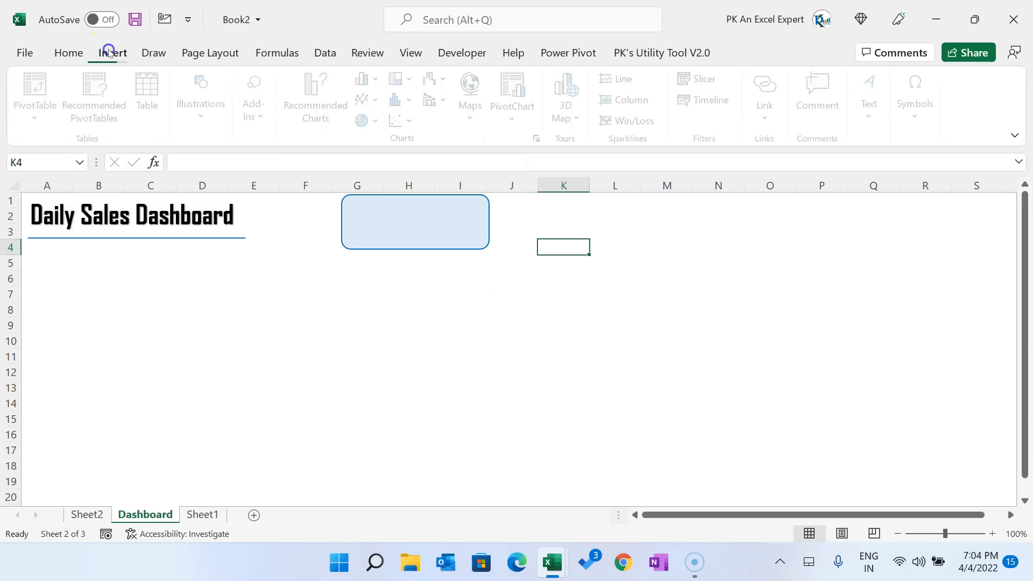
left_click(215, 122)
left_click(235, 195)
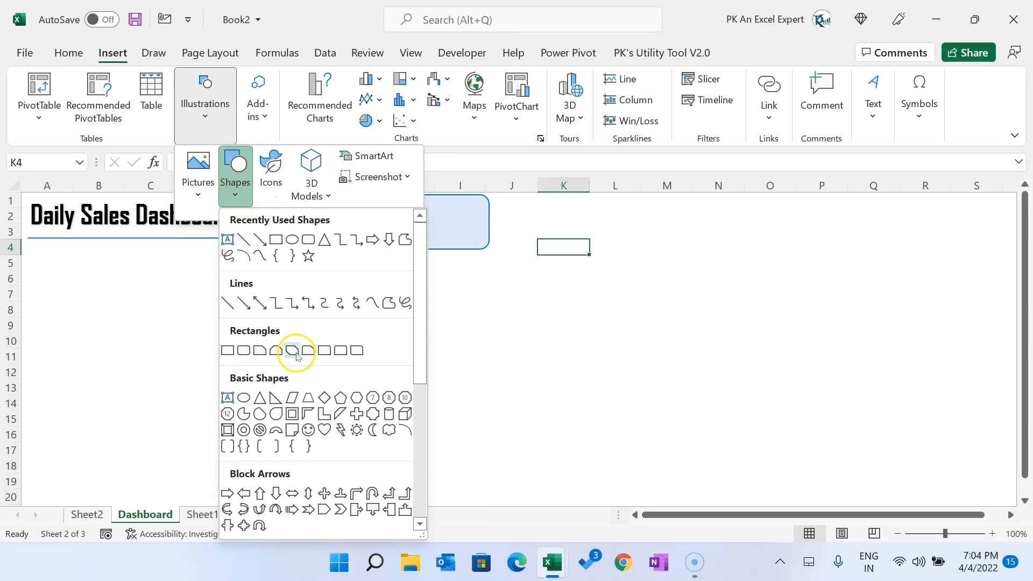
left_click(341, 351)
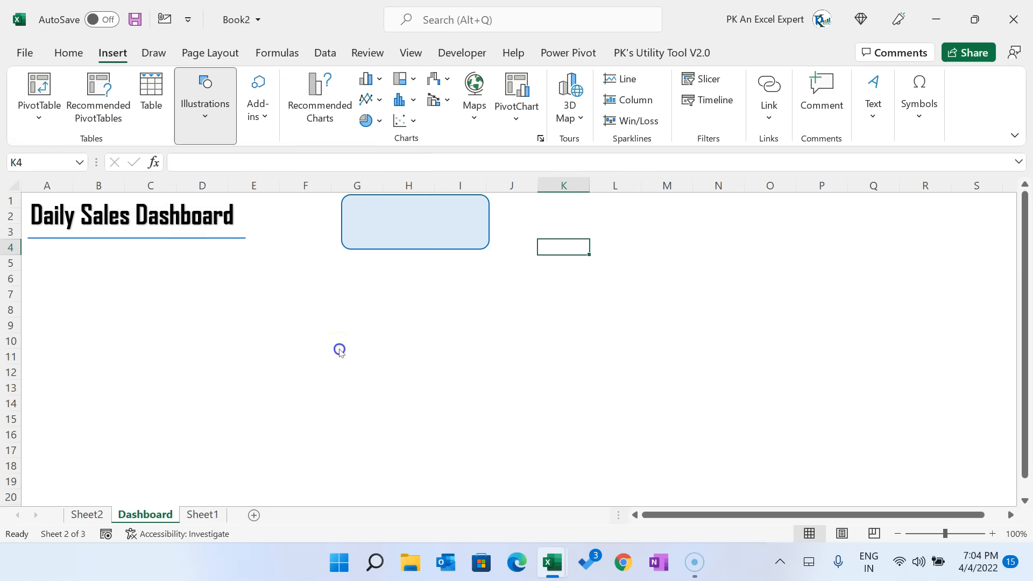
left_click_drag(367, 294, 473, 339)
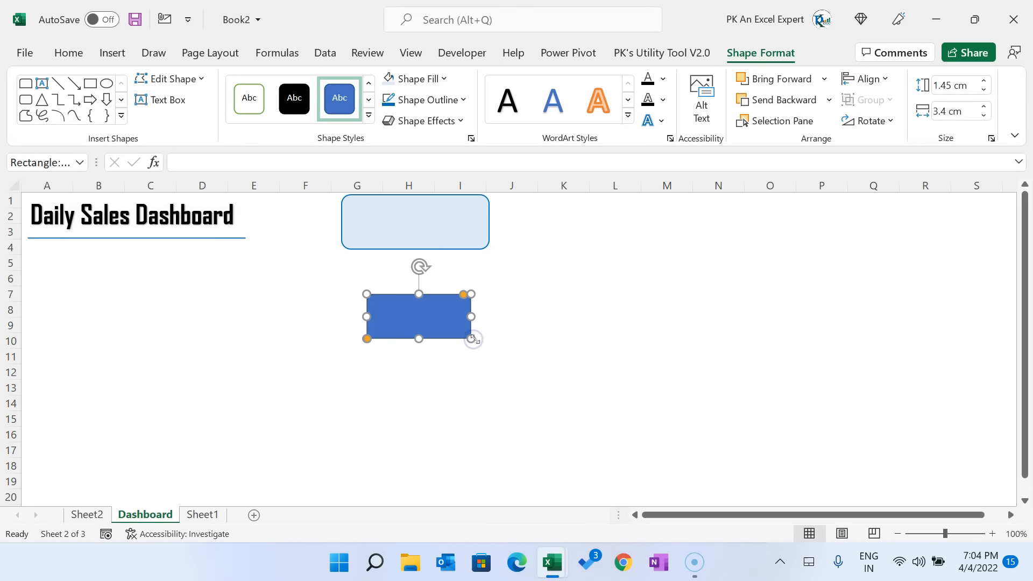
Step: Rotate the new rectangle left 90°, shrink it to about 0.52 cm by 1.7 cm, and fit it over the light-blue card's left edge
left_click(878, 120)
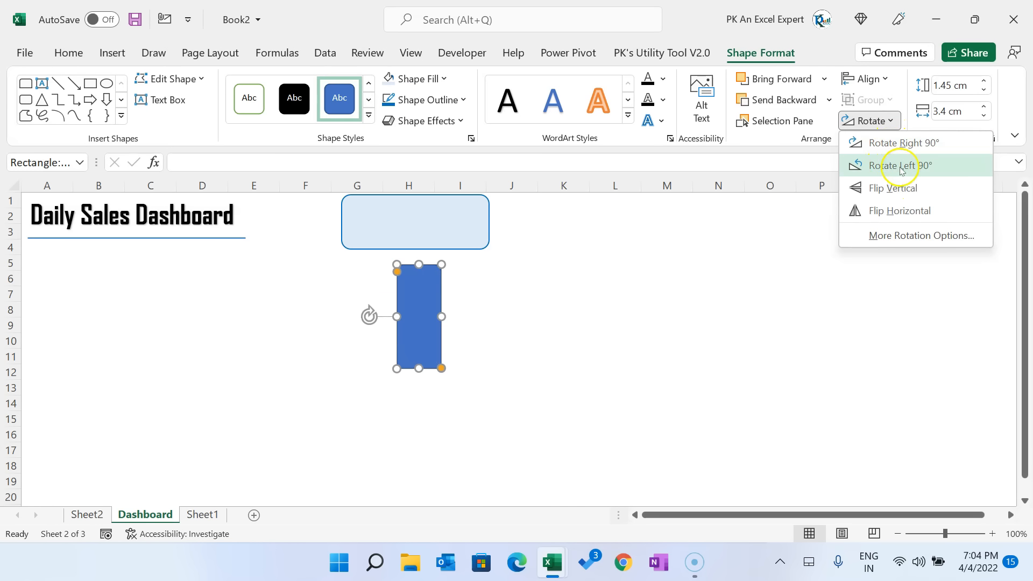
left_click(925, 167)
left_click(656, 272)
left_click_drag(382, 289, 357, 221)
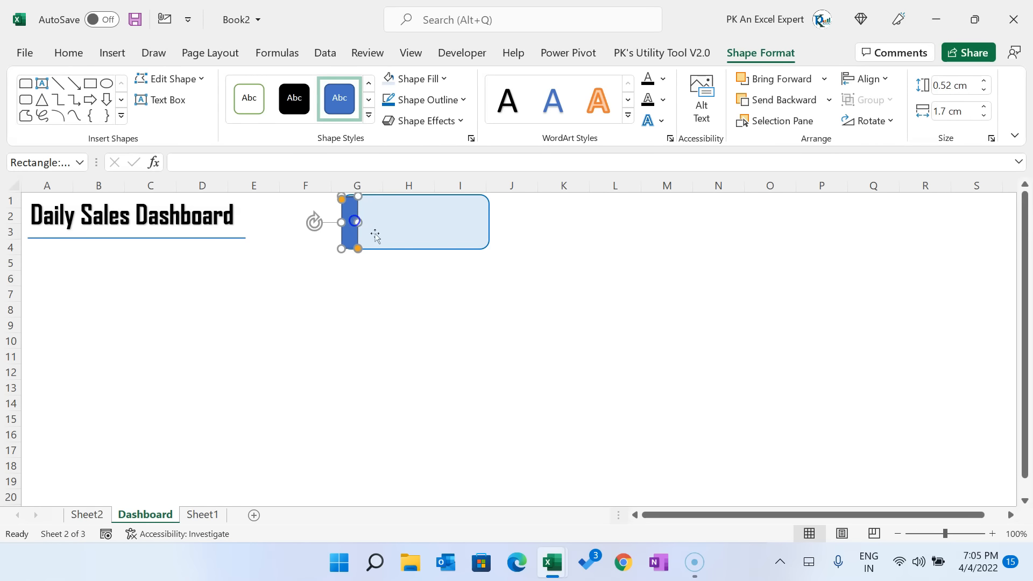
Step: Remove the outline from the dark-blue strip on the light-blue card
left_click(528, 353)
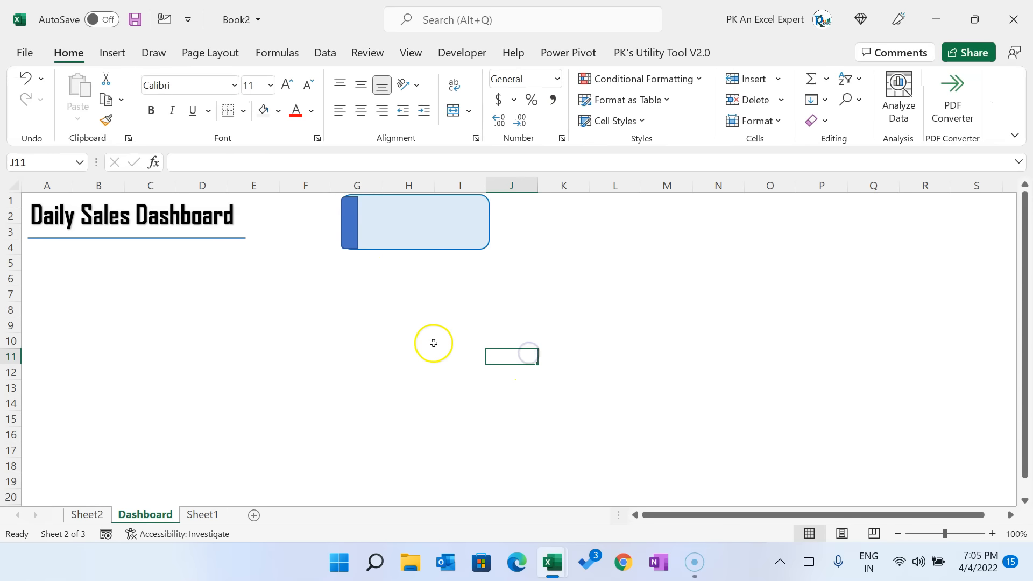
scroll(434, 343, "up", 7)
scroll(434, 343, "up", 2)
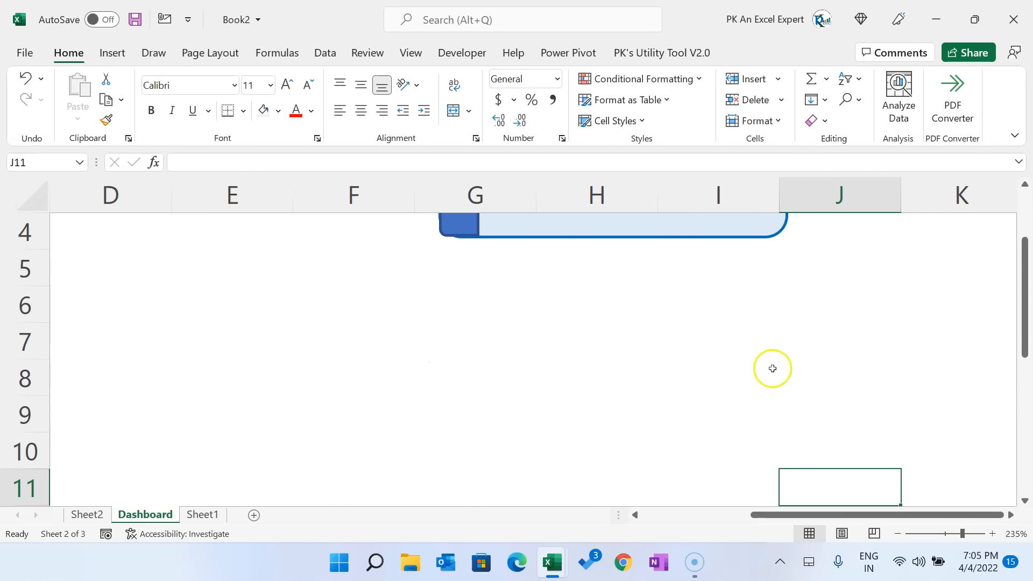
left_click(733, 320)
scroll(748, 339, "up", 1)
mouse_move(463, 280)
left_mouse_down()
mouse_move(484, 279)
mouse_move(465, 272)
left_mouse_up()
left_click(762, 53)
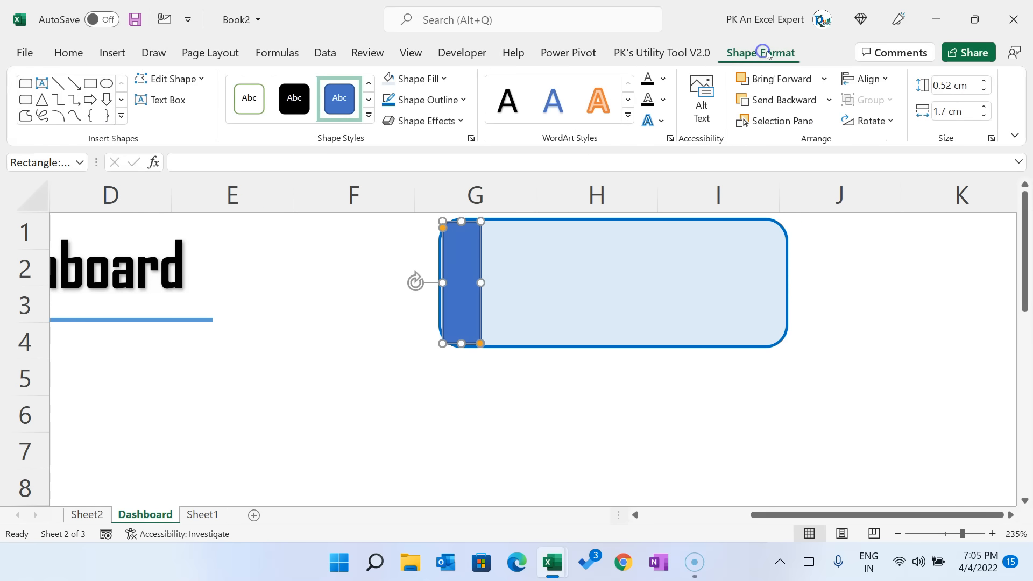
left_click(450, 100)
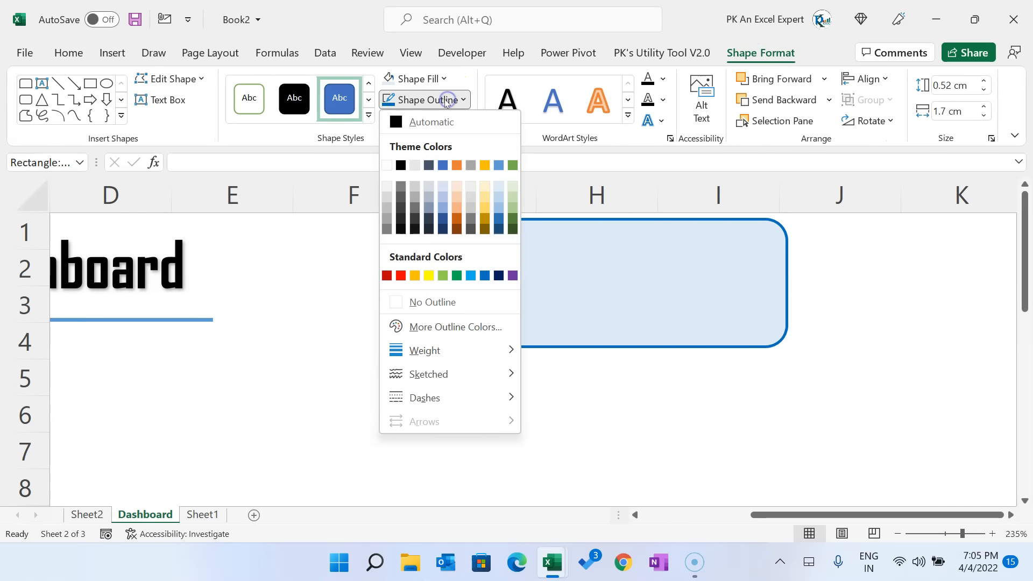
left_click(441, 304)
left_click(526, 380)
Step: Round the strip's outer corners to match the card and fit it to the card's edge at about 0.44 cm by 1.78 cm
left_click(452, 281)
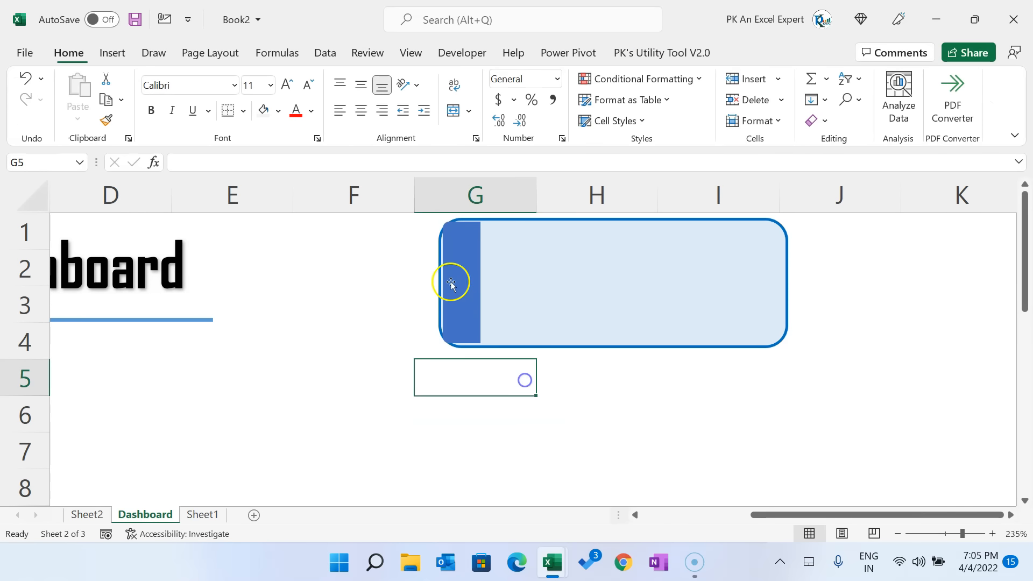
left_click(444, 229)
left_click_drag(444, 229, 473, 283)
Step: Fill the strip with standard light blue and trim its length to about 1.76 cm
left_click(429, 79)
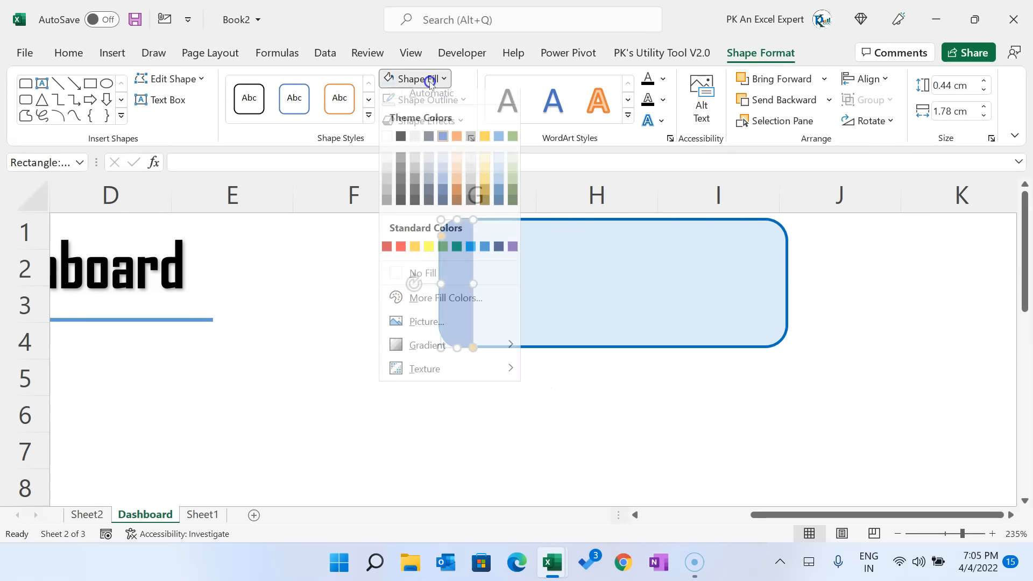
left_click(472, 256)
left_click(546, 375)
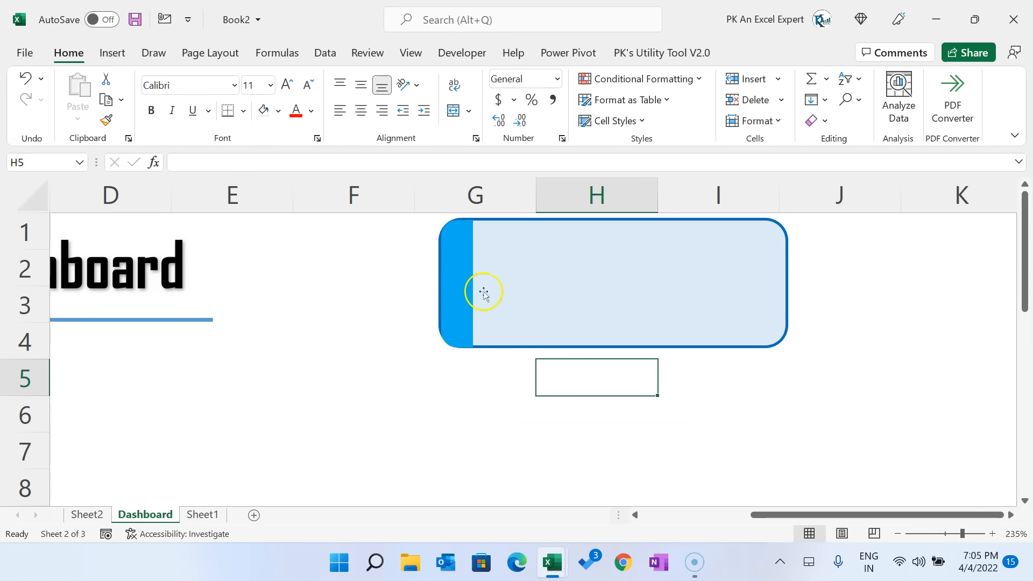
left_click(459, 290)
left_click_drag(457, 347, 459, 347)
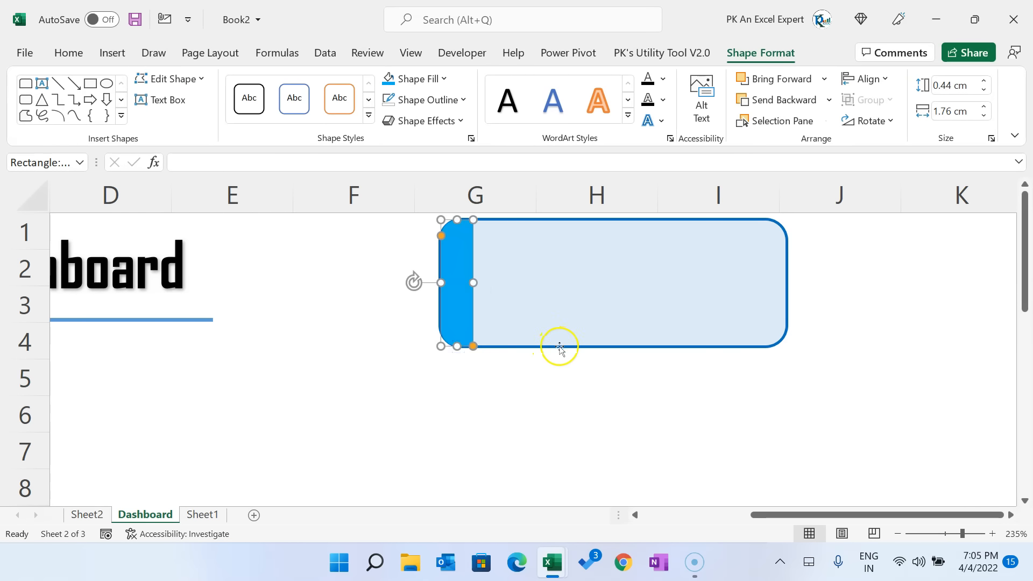
Step: Change the card's outline to standard light blue and reduce it to a thin line weight
left_click(560, 347)
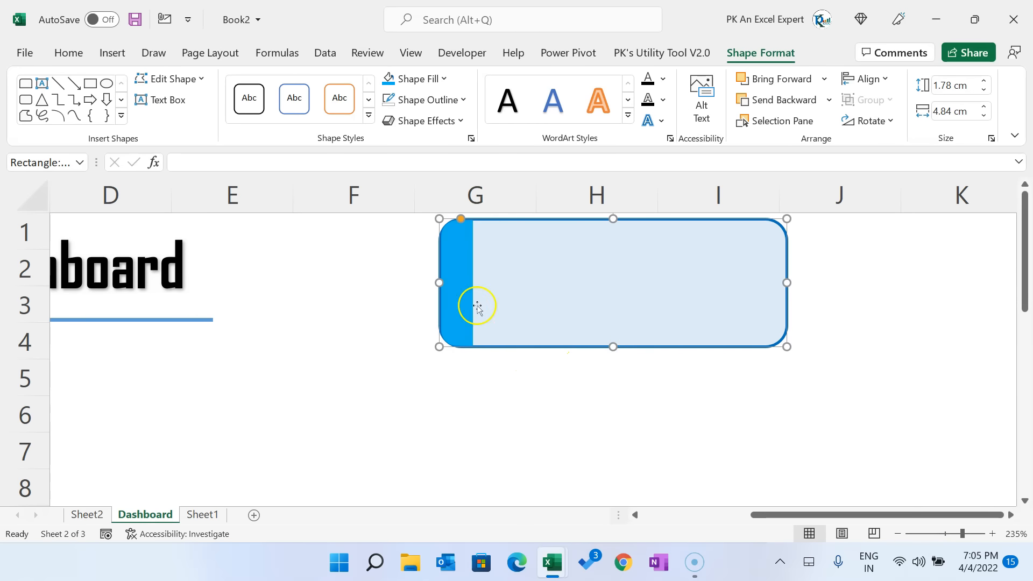
left_click(425, 100)
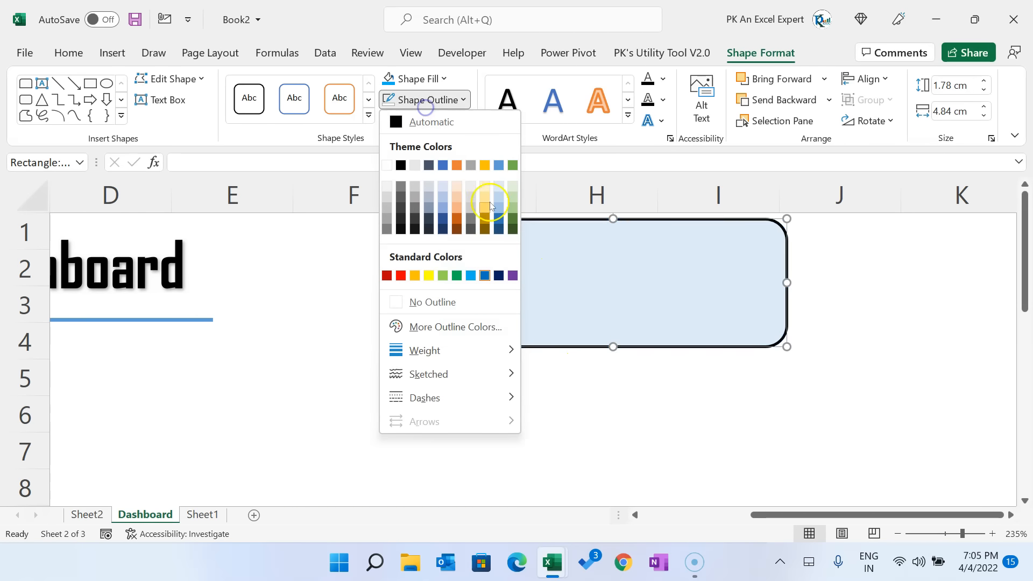
left_click(474, 275)
left_click(580, 394)
left_click(570, 347)
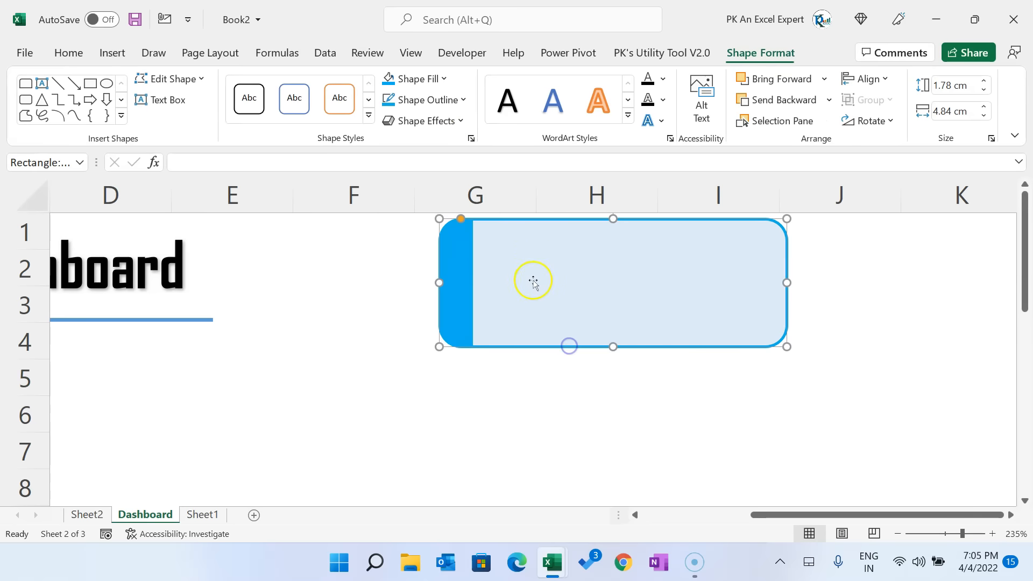
left_click(445, 100)
mouse_move(457, 350)
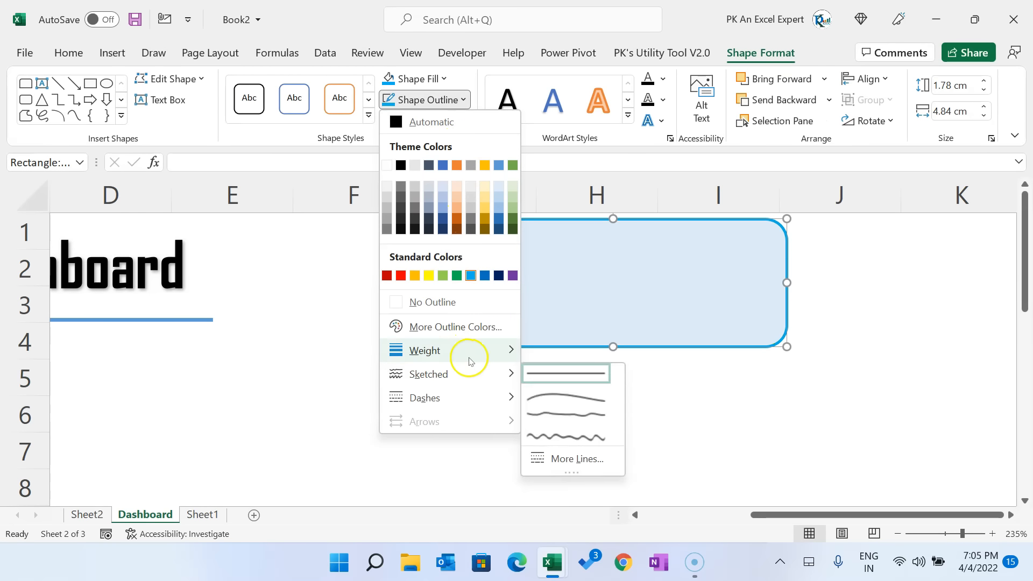
left_click(607, 358)
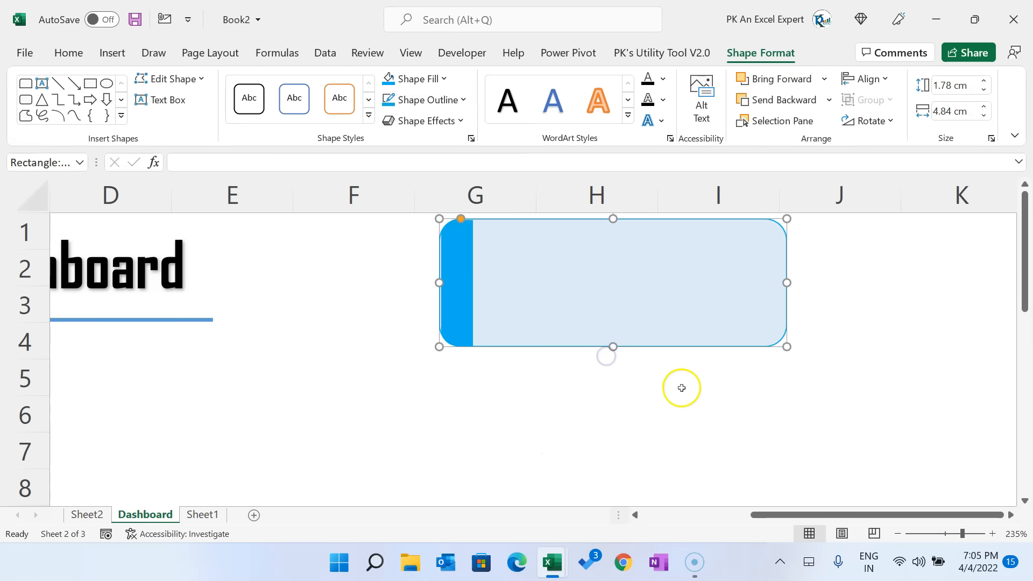
left_click(675, 380)
Step: Align the strip with the card's outer edge and group the strip and card together
left_click(646, 364)
left_click(465, 283)
left_click_drag(461, 284, 455, 262)
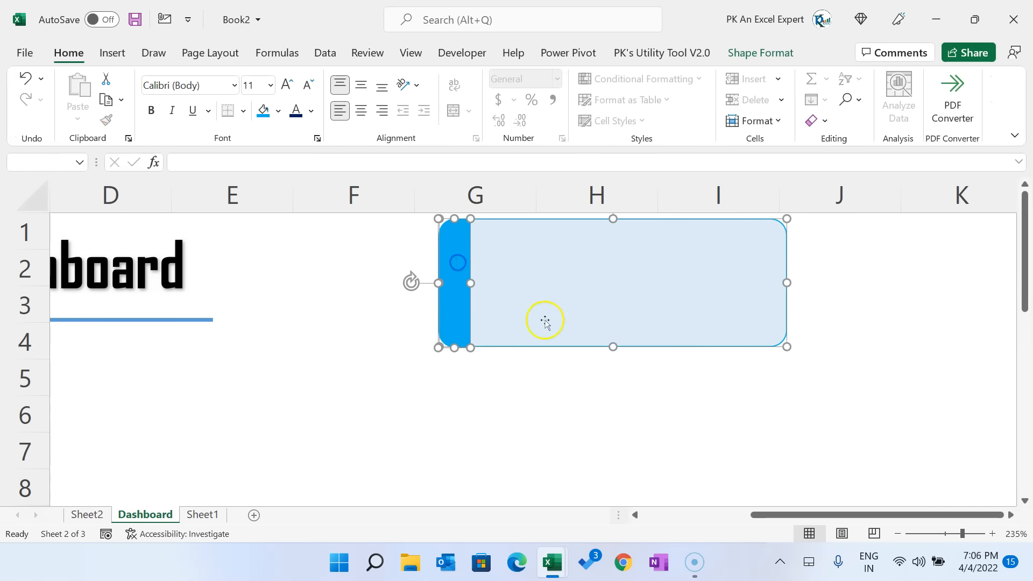
right_click(555, 339)
mouse_move(605, 130)
left_click(730, 131)
left_click(638, 371)
Step: Move the grouped card closer to the title, across columns F to H
scroll(574, 402, "down", 1)
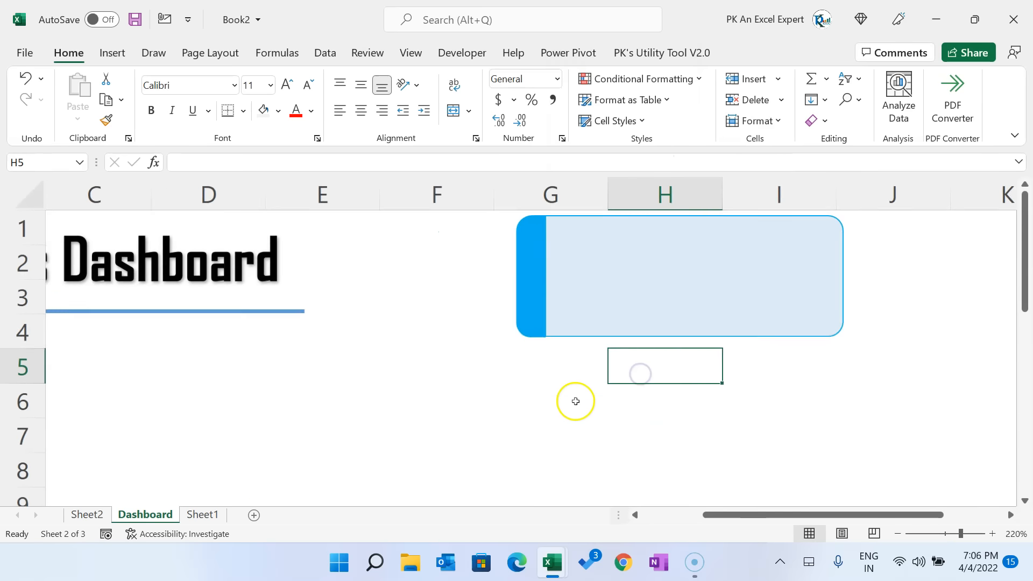
left_click_drag(627, 334, 503, 312)
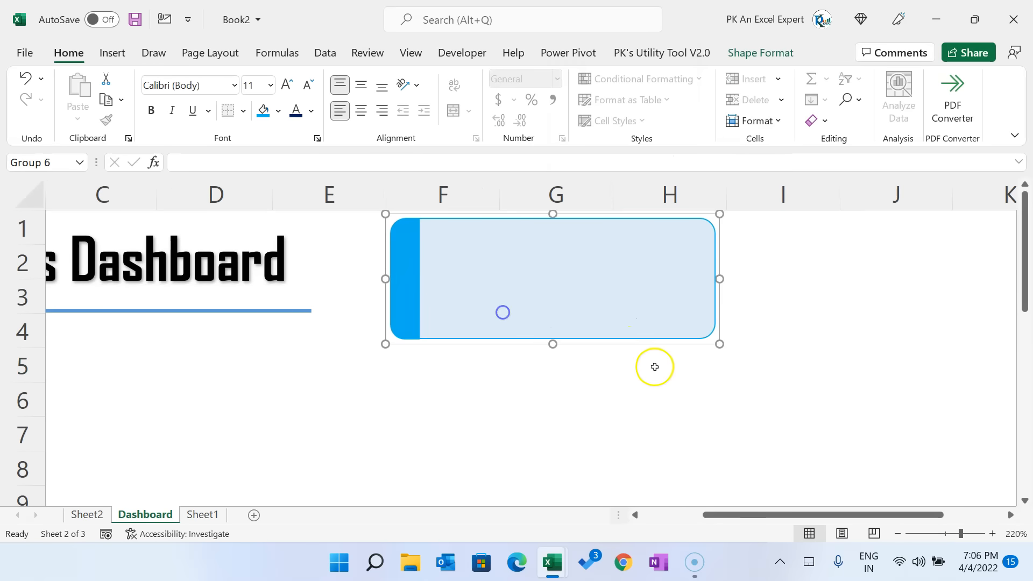
scroll(657, 373, "down", 2)
scroll(659, 374, "down", 6)
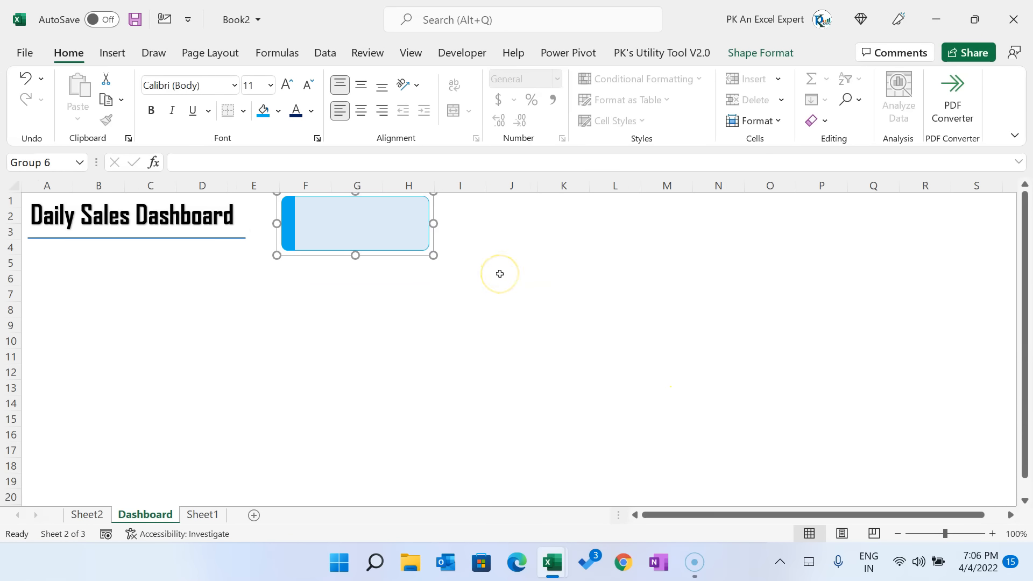
Step: Duplicate the grouped card three times and space the copies evenly in a row from column I to column R
key("ctrl+d")
left_click(404, 263)
left_click_drag(405, 256, 569, 242)
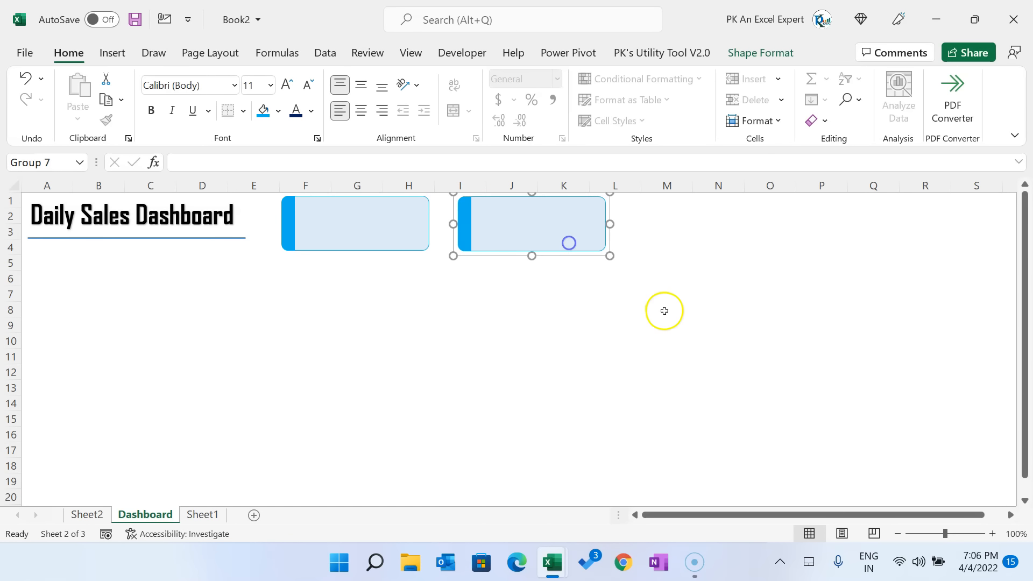
key("ctrl+d")
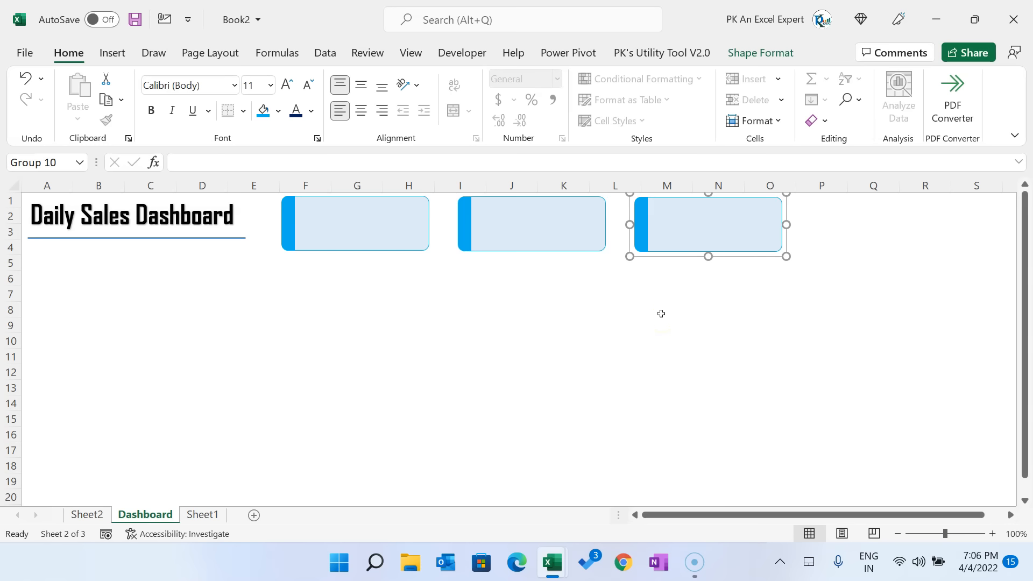
key("ctrl+d")
left_click(790, 319)
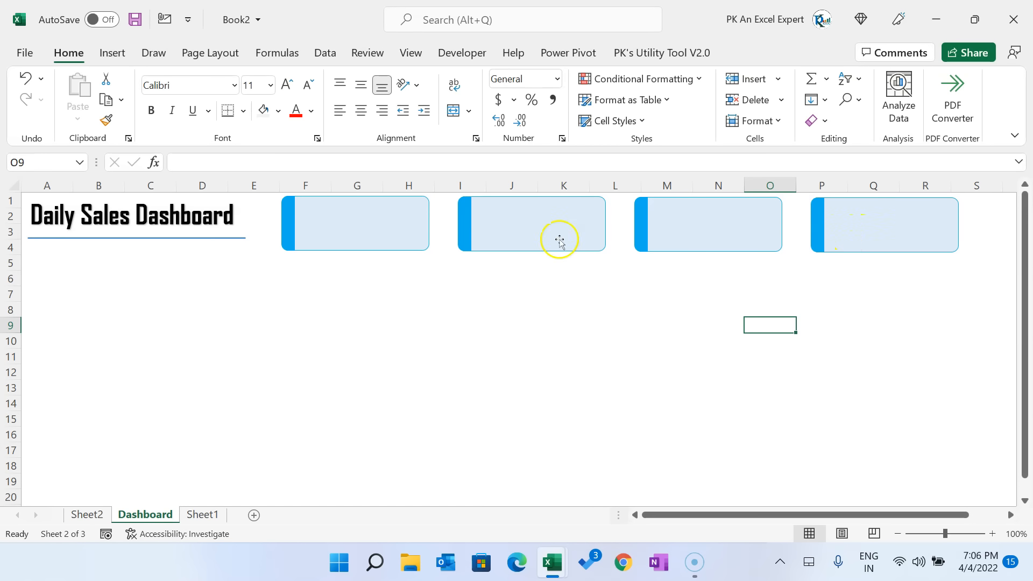
Step: Fill the body of the second card with the lightest green theme tint
left_click(560, 241)
left_click(566, 224)
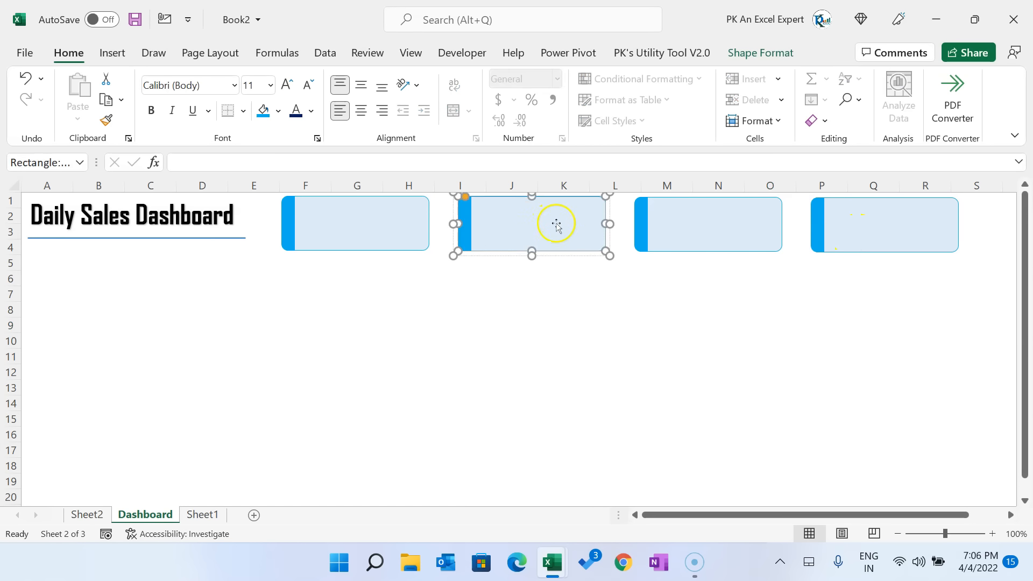
left_click(760, 53)
left_click(444, 79)
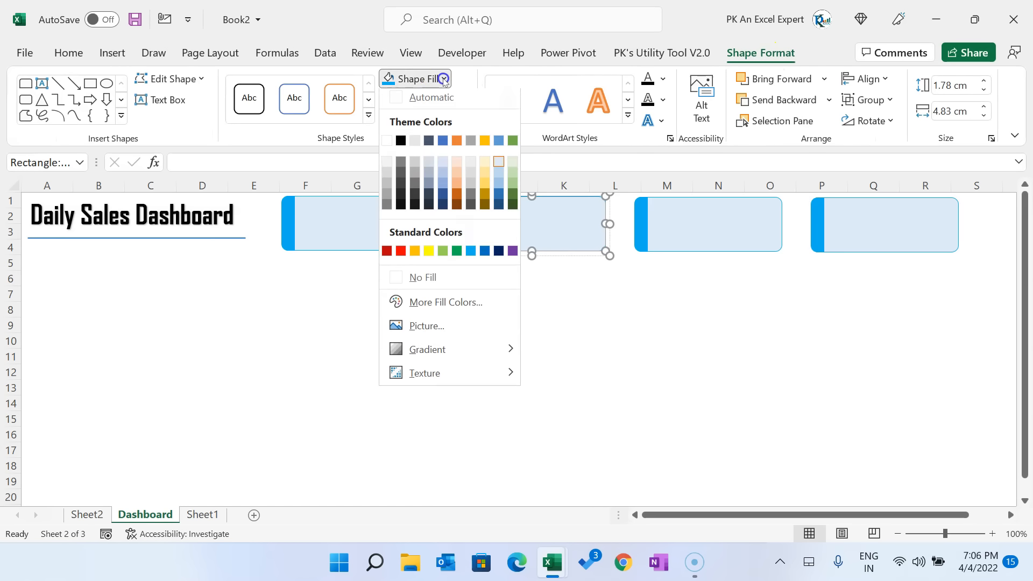
left_click(513, 165)
Step: Fill the second card's strip with standard light green and give the card a matching light-green outline
left_click(466, 223)
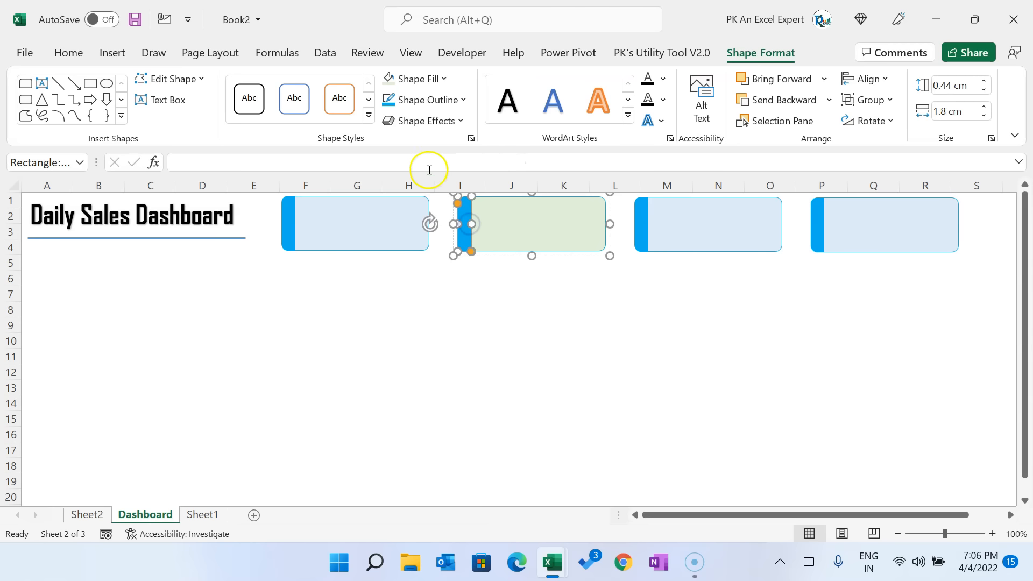
left_click(443, 78)
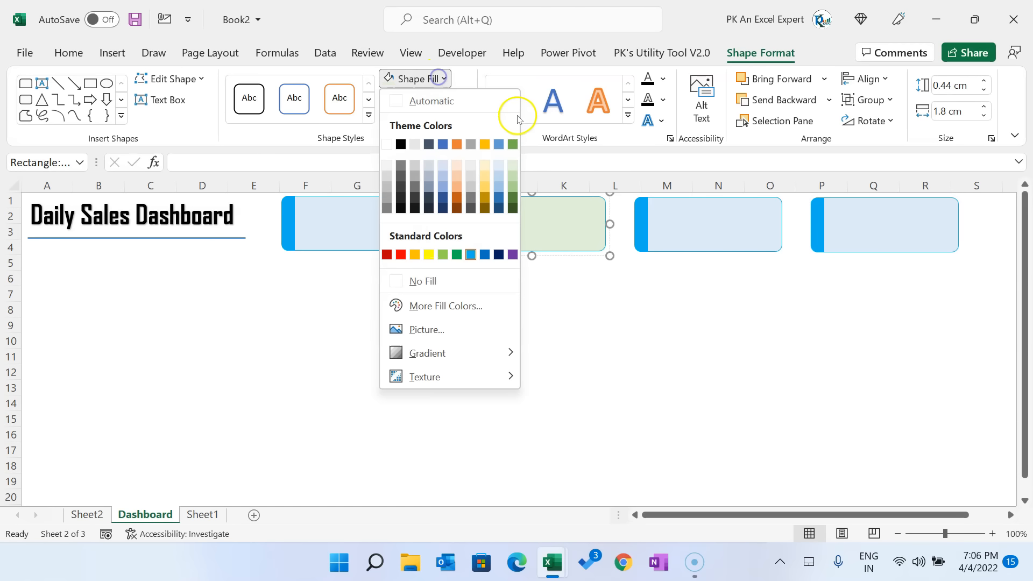
left_click(442, 255)
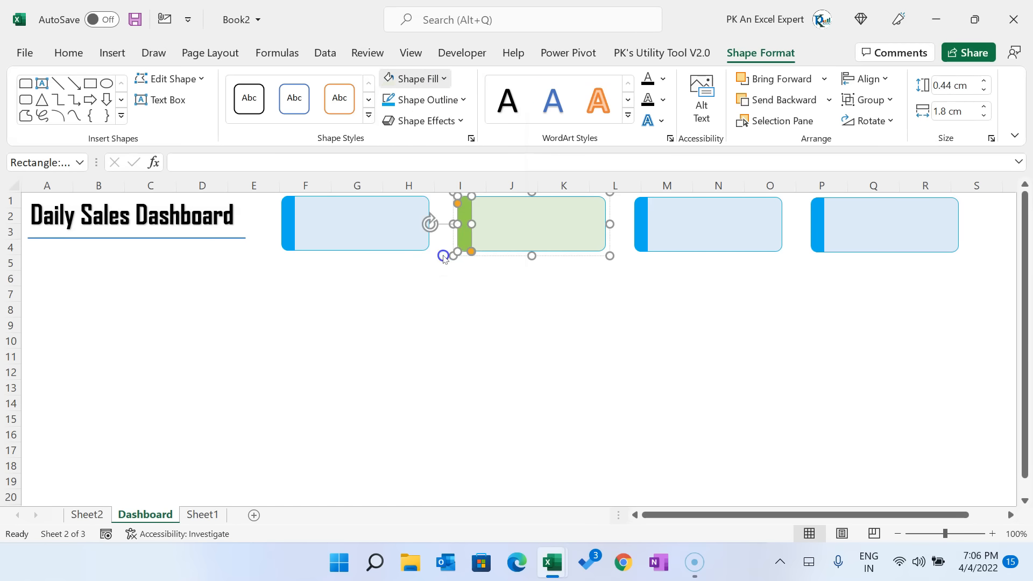
left_click(547, 254)
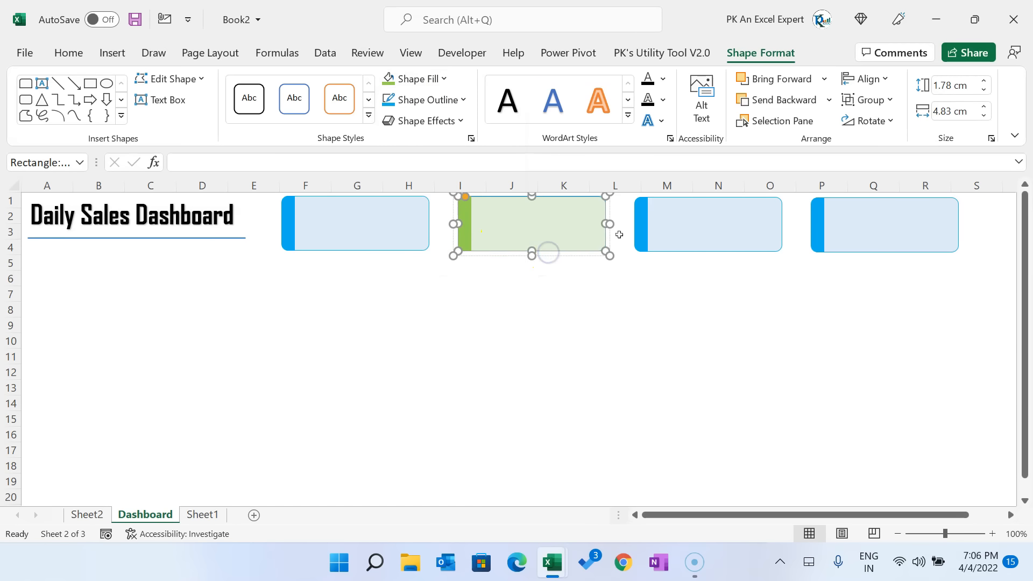
left_click(450, 99)
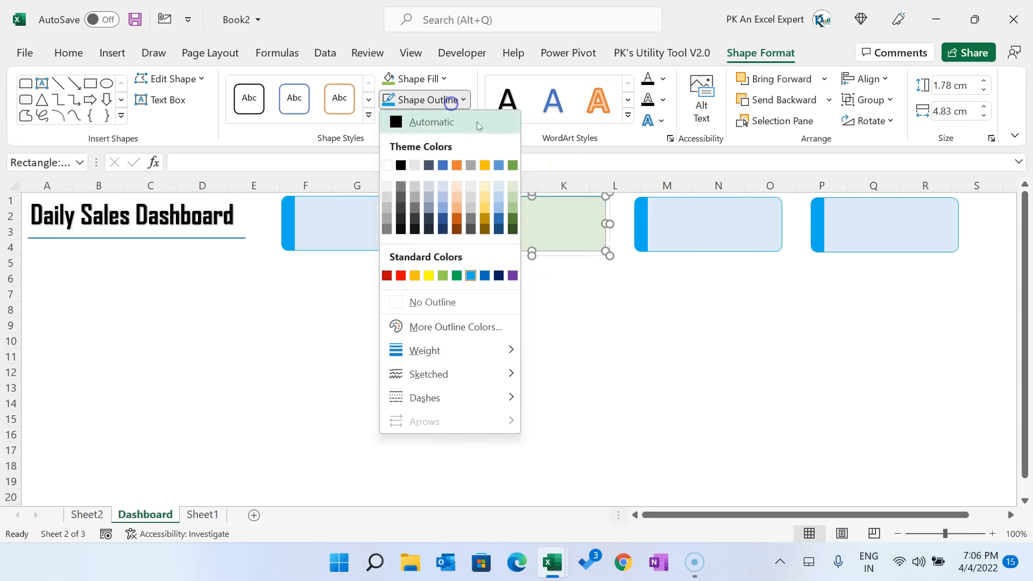
left_click(443, 275)
Step: Fill the body of the third card with the lightest gold theme tint
left_click(704, 230)
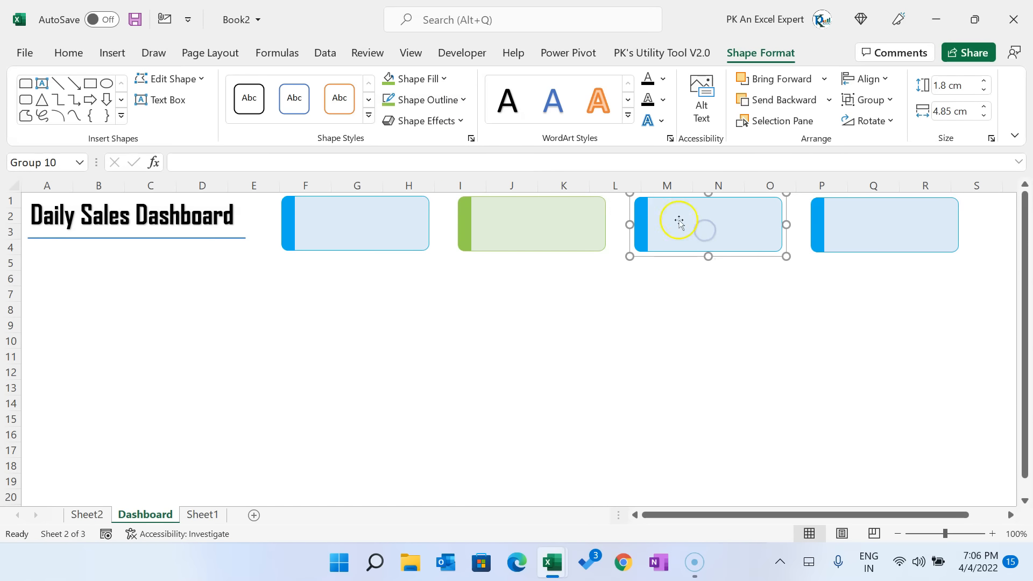
left_click(727, 222)
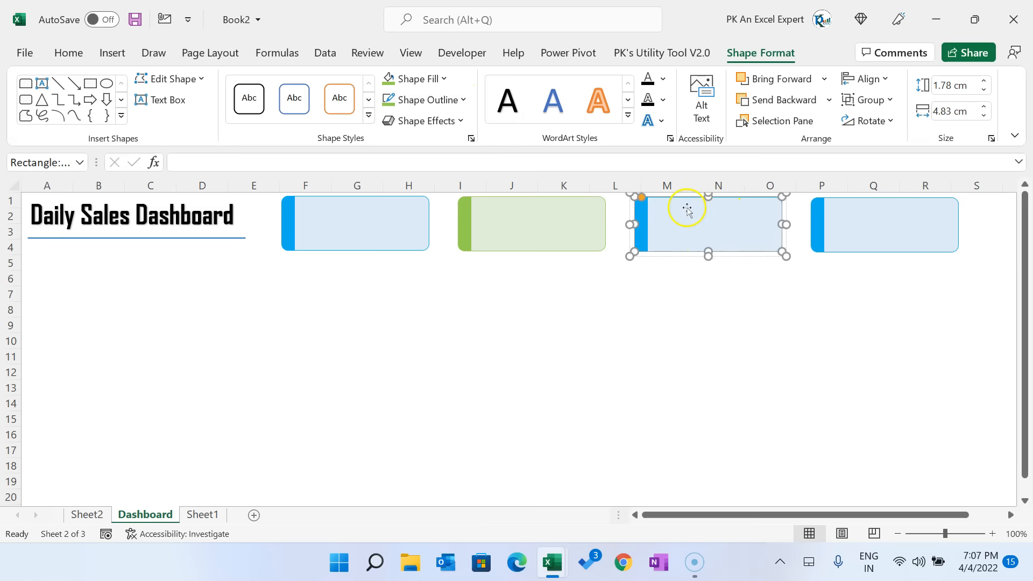
left_click(445, 78)
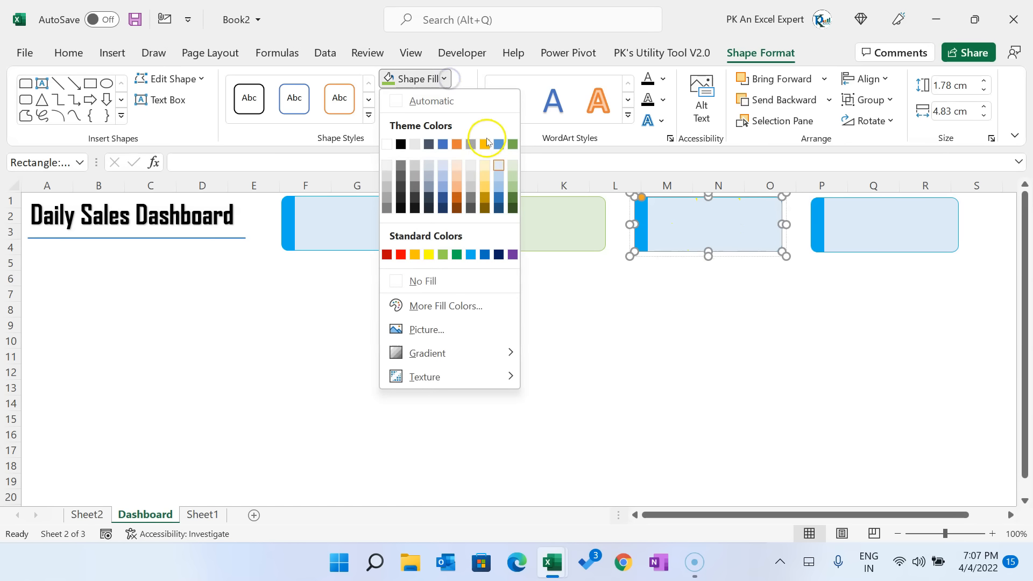
left_click(485, 166)
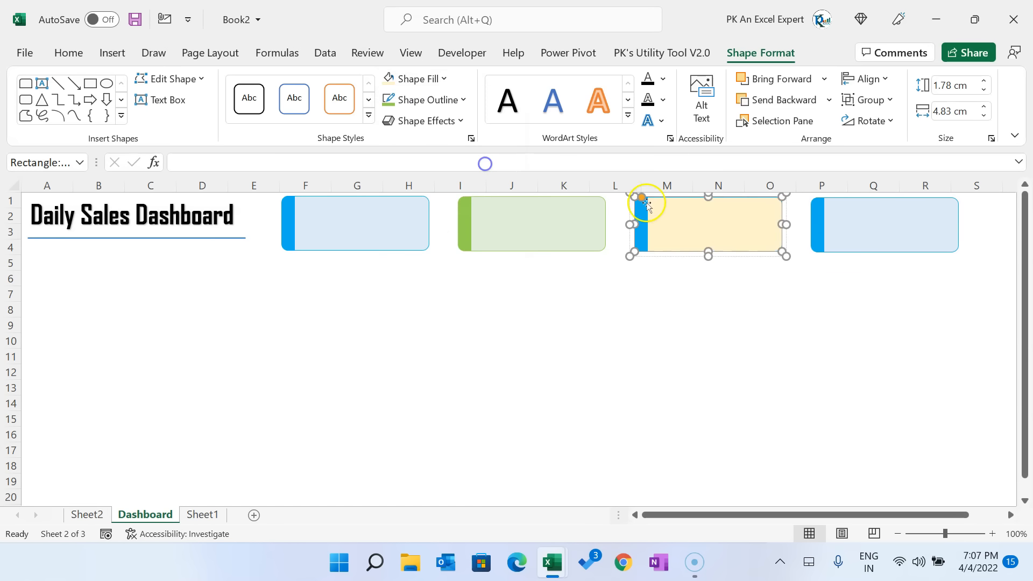
Step: Fill the third card's strip with the theme gold and give the card a matching gold outline
left_click(644, 213)
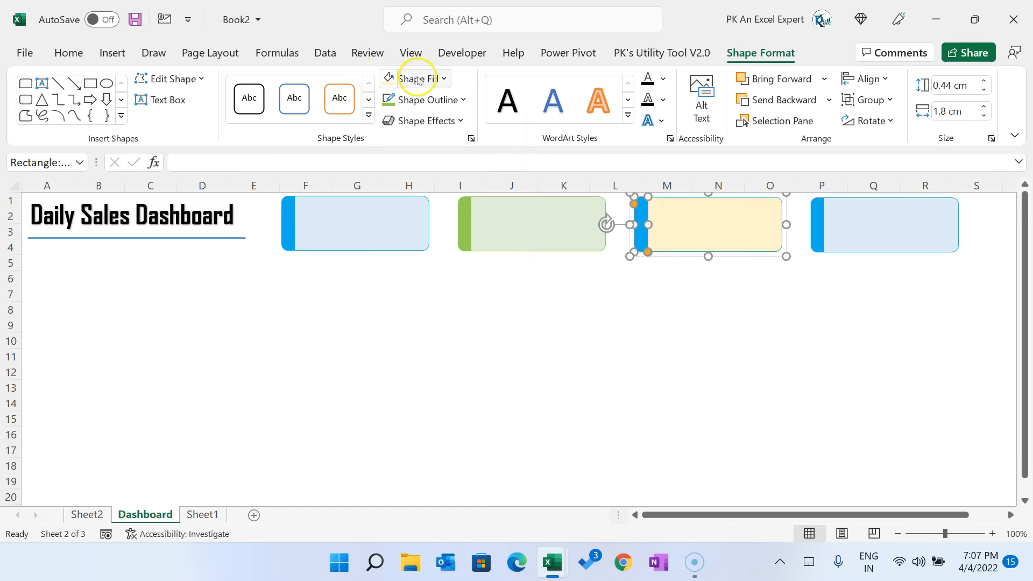
left_click(412, 79)
left_click(485, 142)
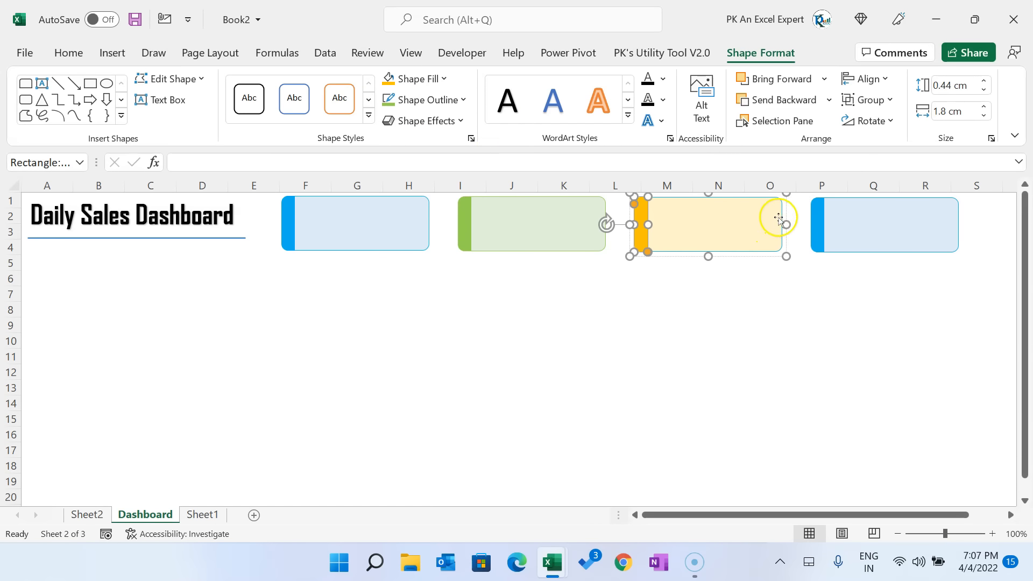
left_click(779, 216)
left_click(441, 100)
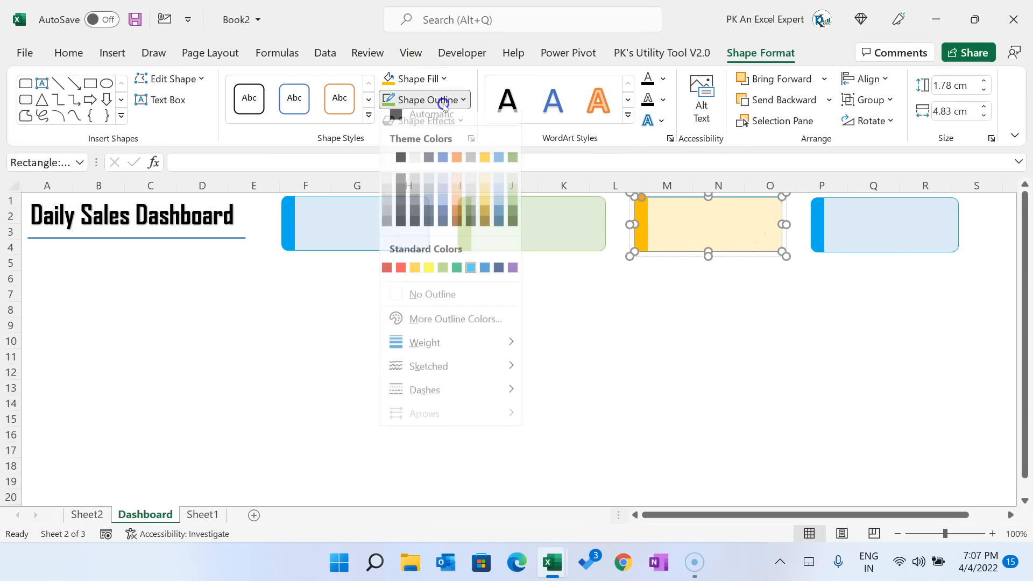
left_click(486, 166)
left_click(734, 295)
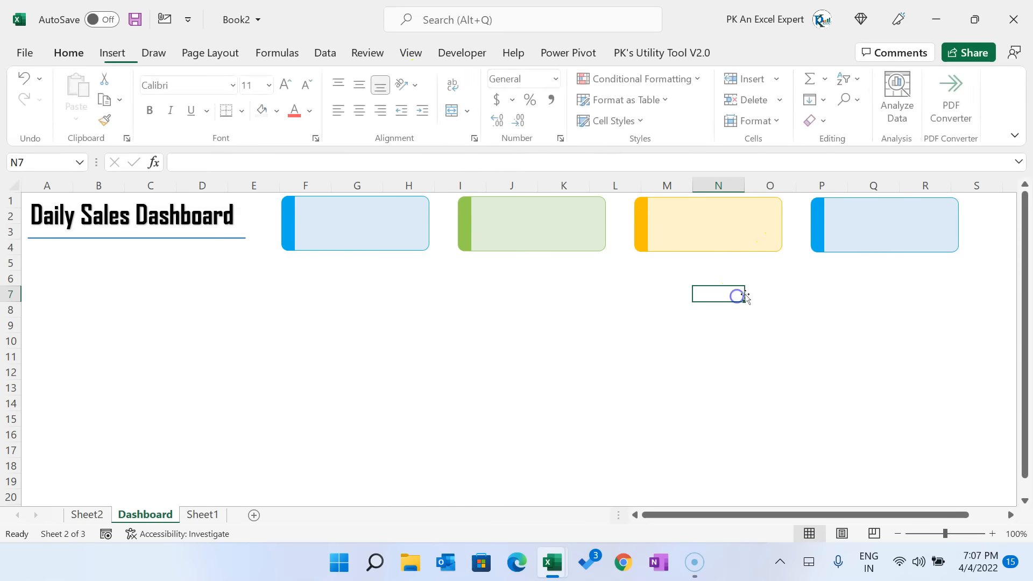
Step: Fill the body of the fourth card with the lightest orange theme tint
left_click(853, 237)
left_click(893, 233)
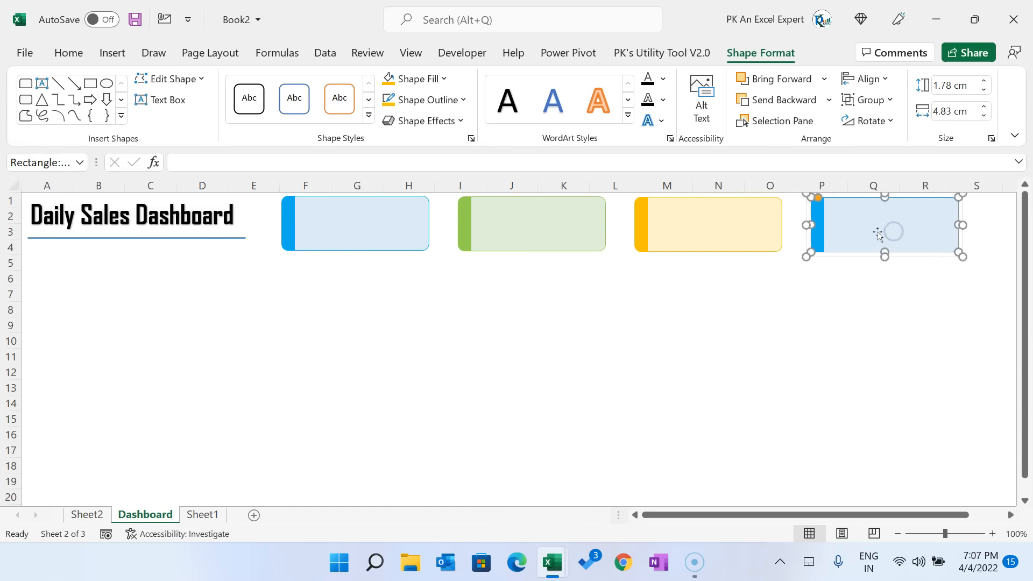
left_click(444, 79)
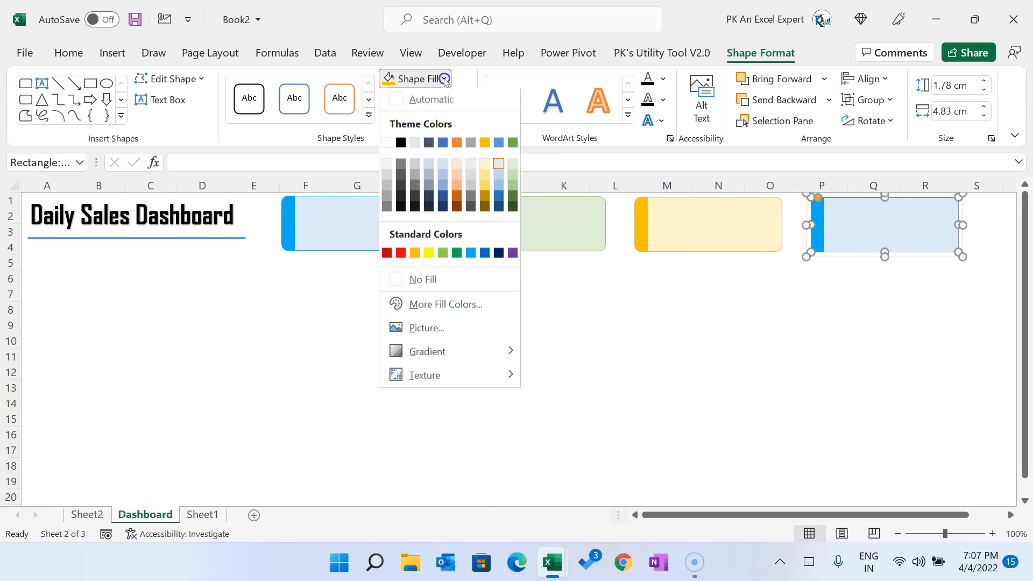
left_click(459, 169)
Step: Fill the fourth card's strip with the theme orange and give the card a matching orange outline
left_click(818, 224)
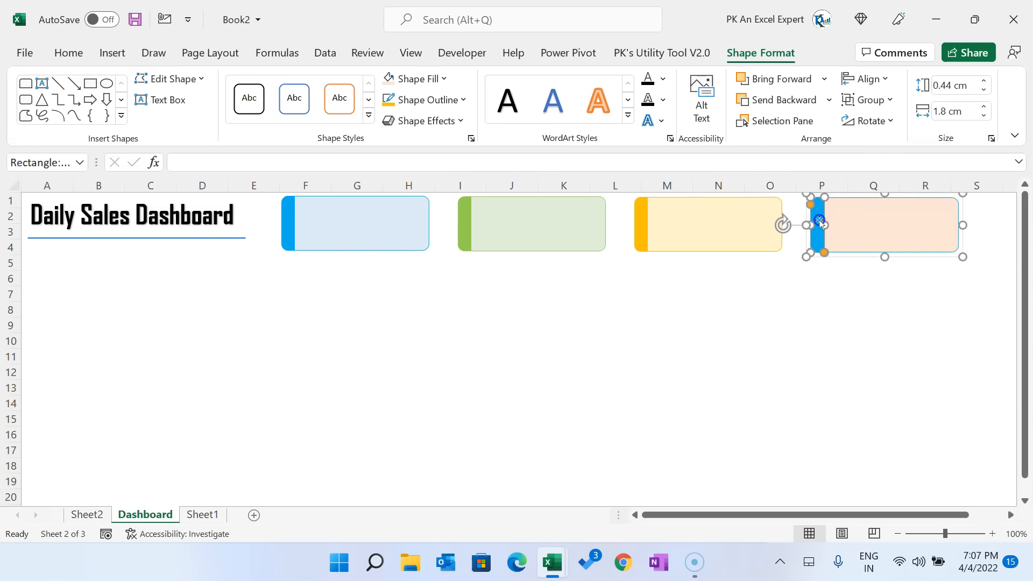
left_click(429, 80)
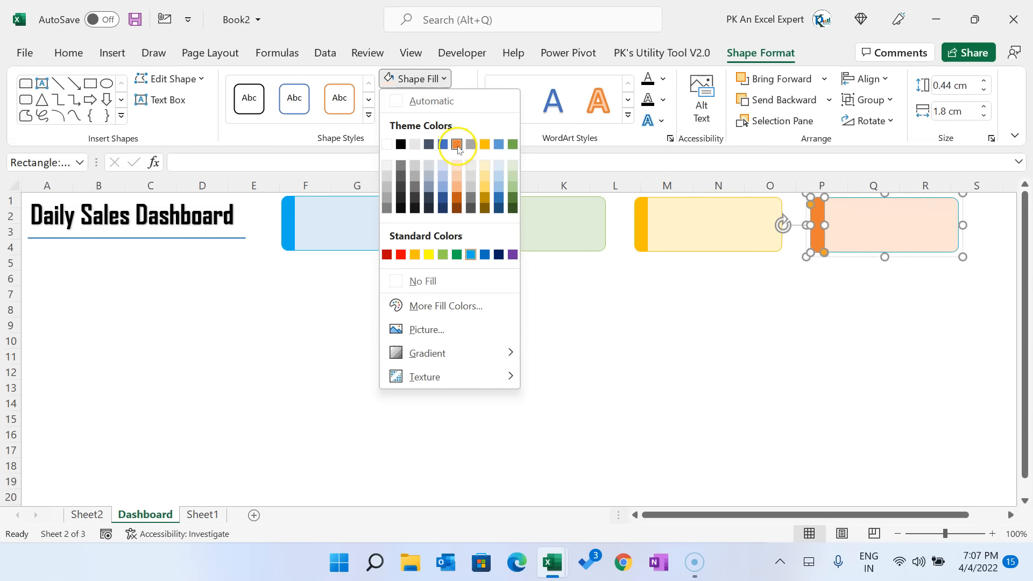
left_click(457, 146)
left_click(871, 220)
left_click(433, 79)
left_click(454, 99)
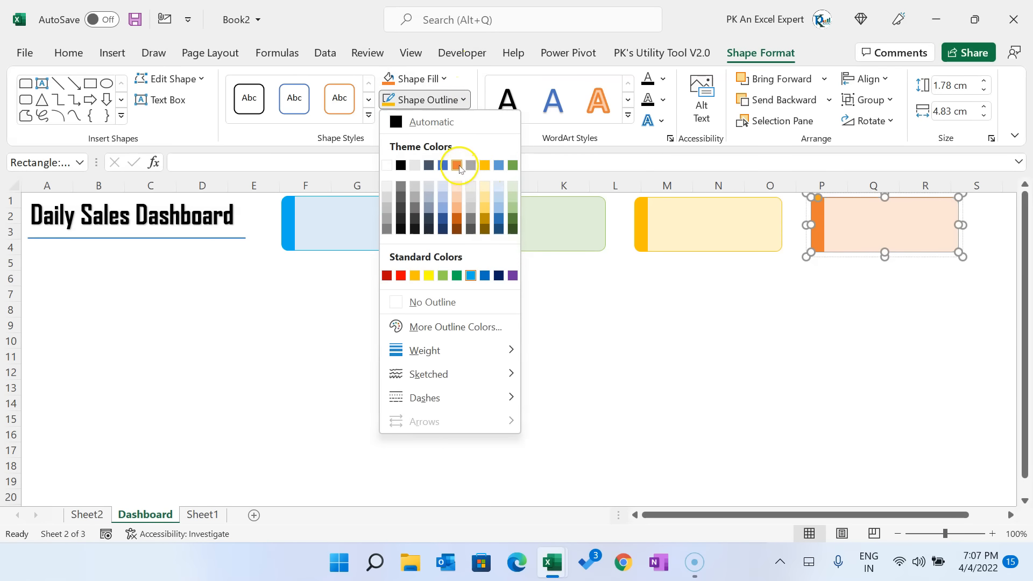
left_click(459, 166)
left_click(740, 291)
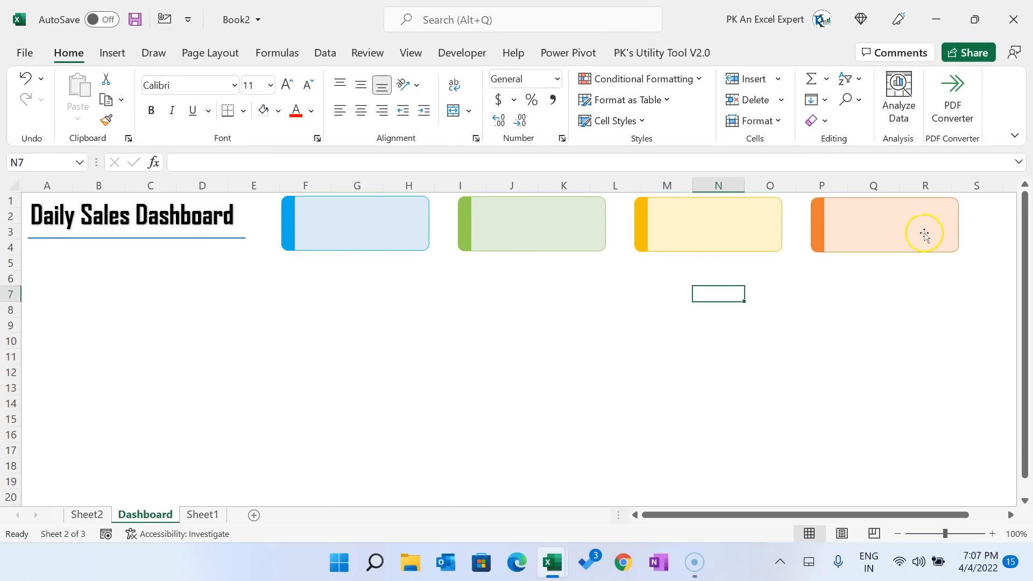
Step: Search the icon library for "call" and choose the solid headset agent icon
left_click(501, 303)
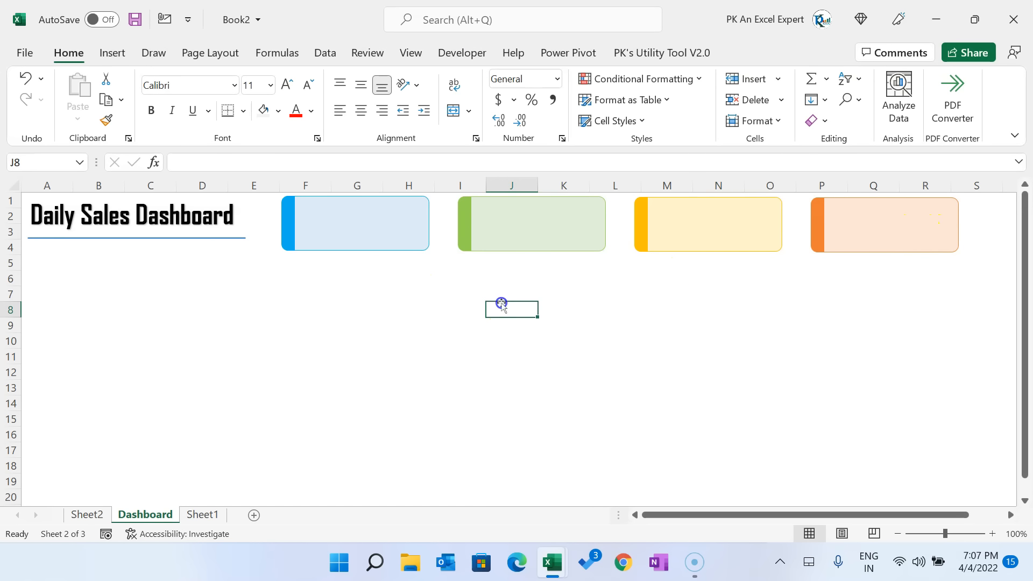
key("alt+n")
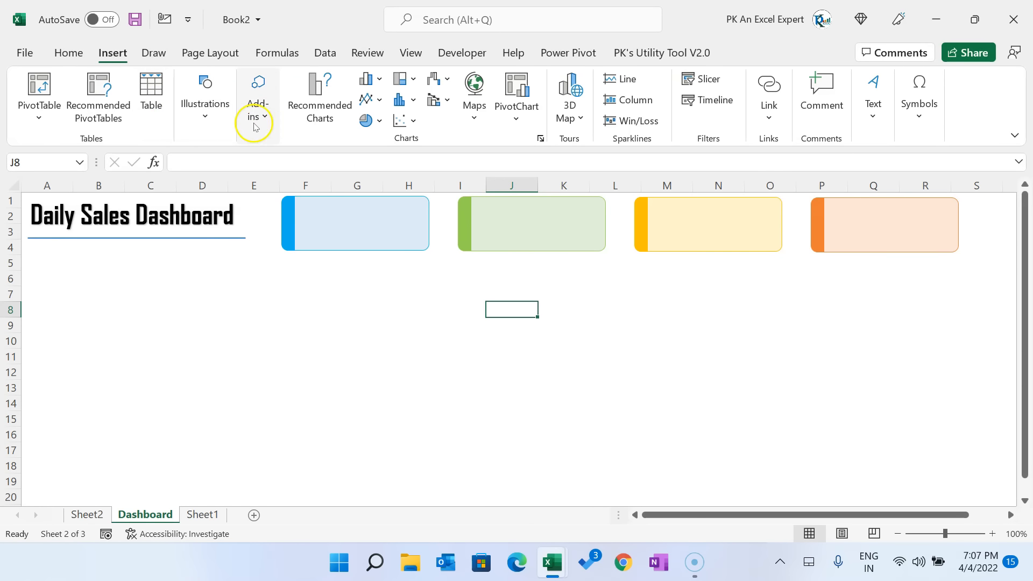
left_click(206, 114)
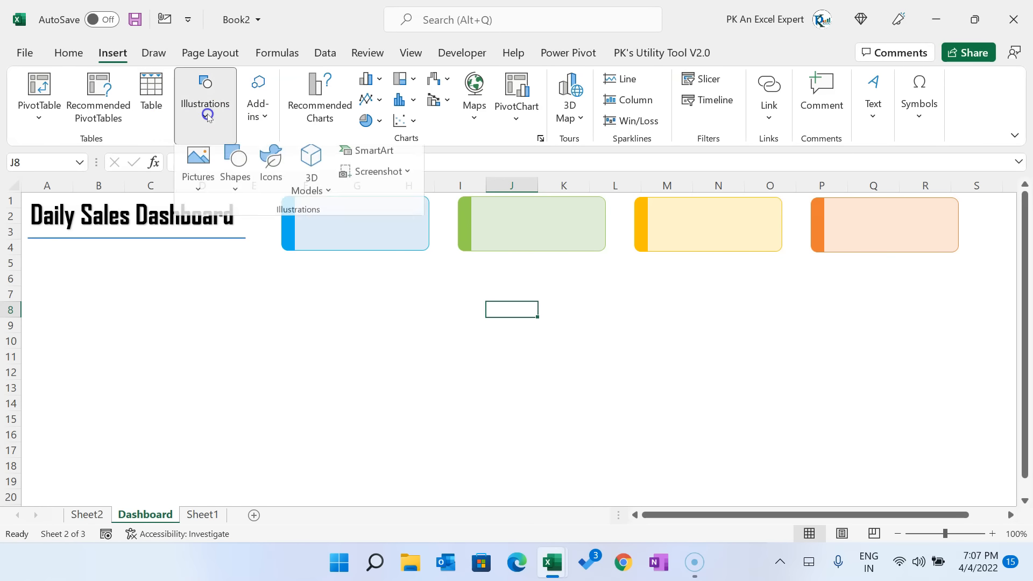
left_click(270, 185)
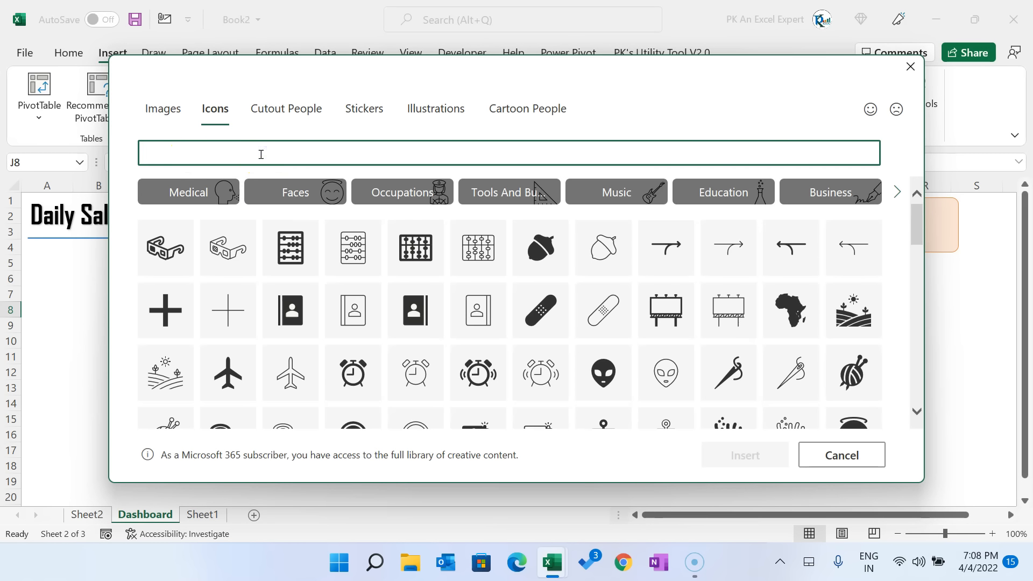
type("call")
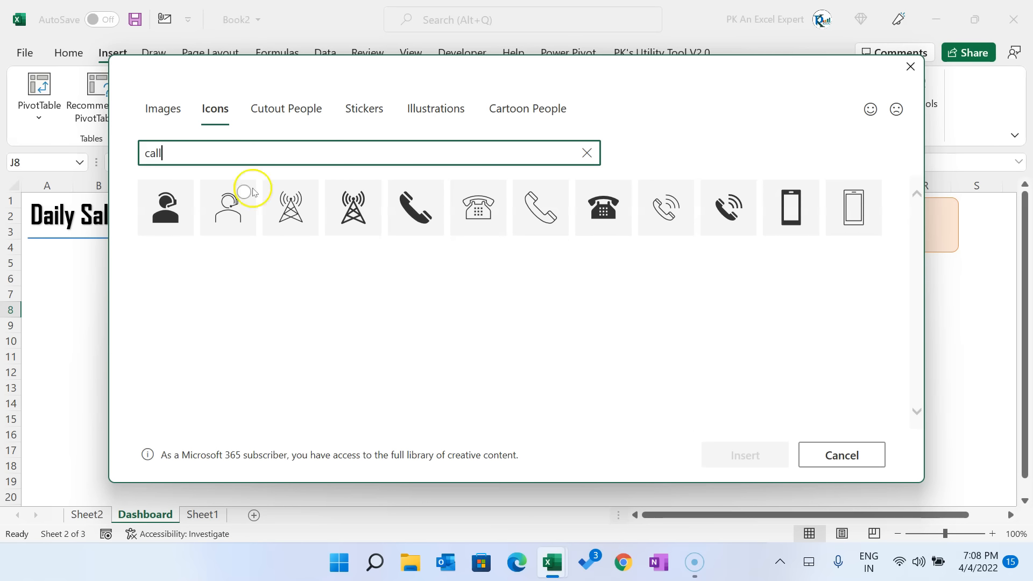
left_click(172, 197)
Step: Search the icon library for "cart", choose the solid shopping cart as well, and insert the chosen icons
left_click_drag(185, 154, 119, 153)
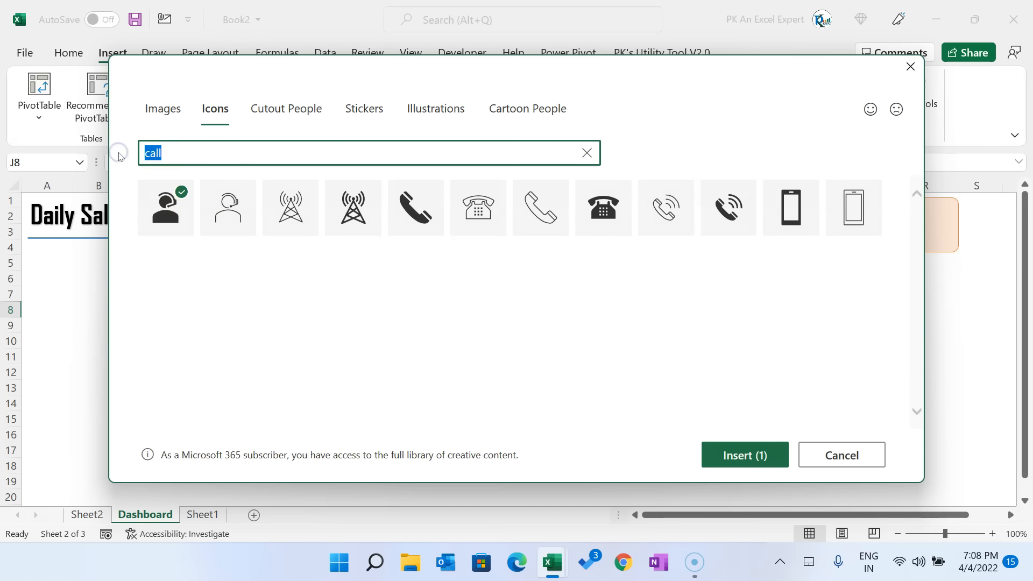
type("ca")
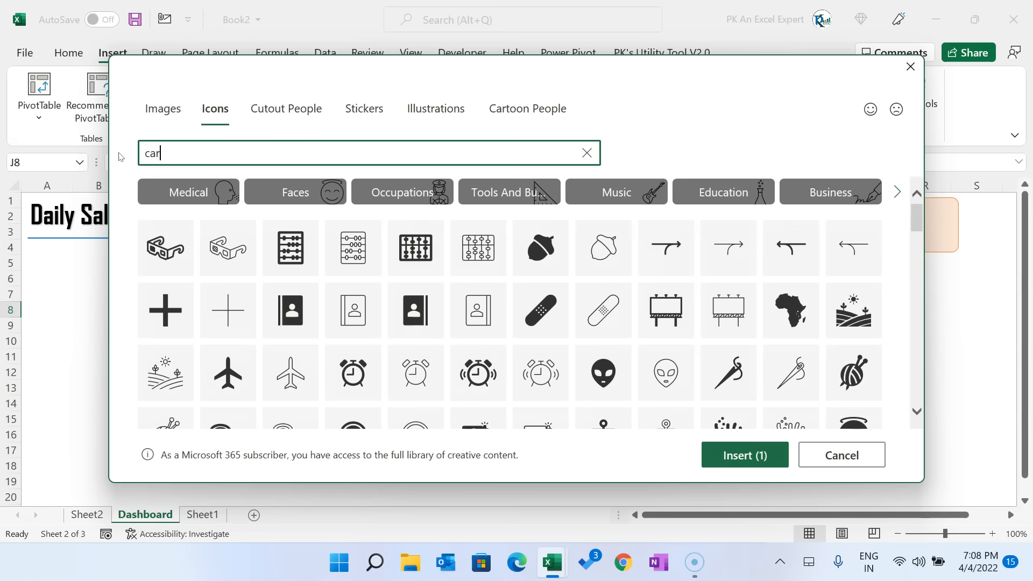
left_click(233, 205)
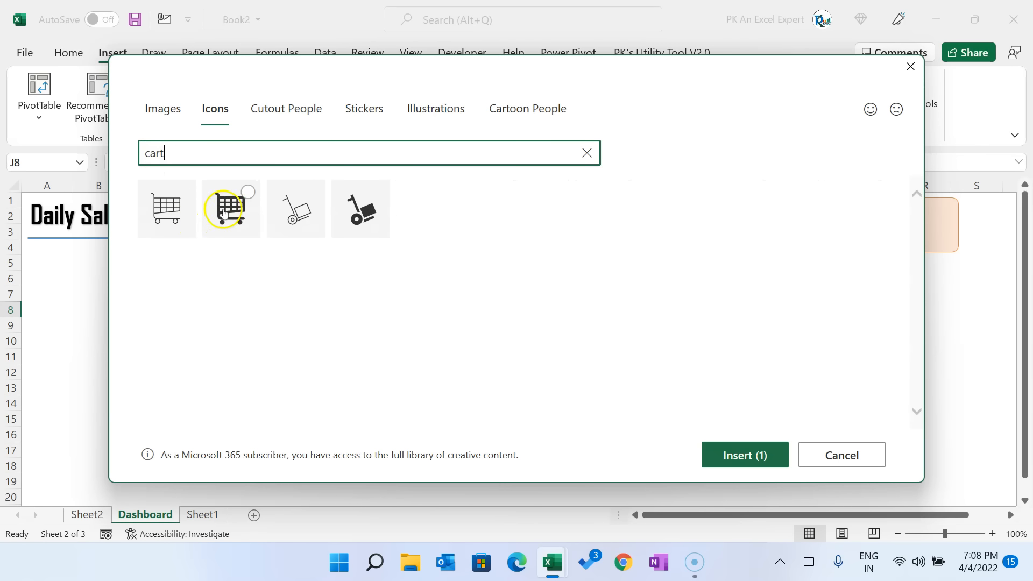
left_click(734, 455)
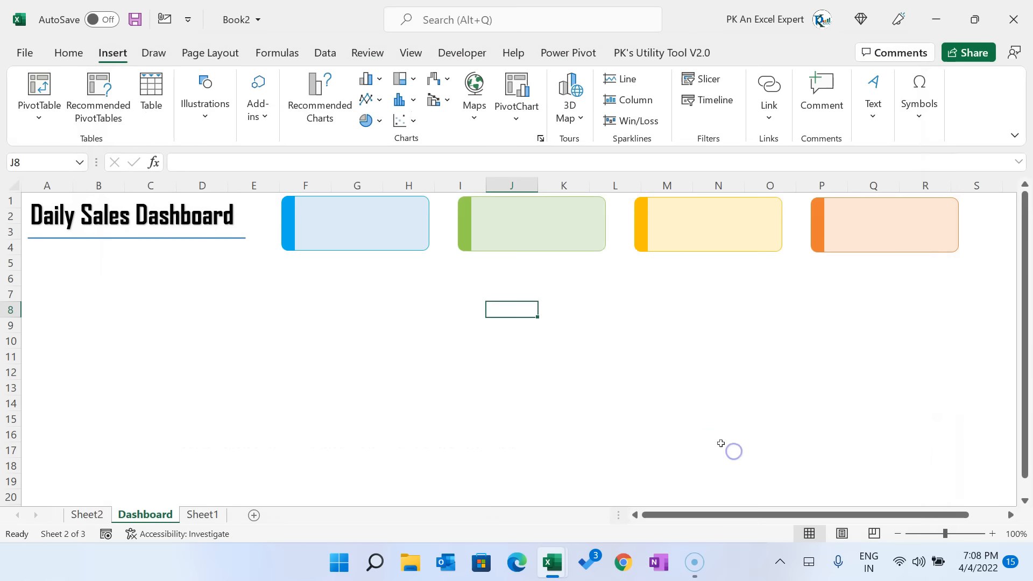
Step: Shrink both icons to about 0.79 cm and place the headset agent on the blue card and the cart on the green card, beside their strips
left_click(694, 371)
left_click_drag(549, 380, 309, 218)
left_click(540, 350, "ctrl")
left_click(703, 336)
left_click(407, 340)
left_click_drag(502, 321, 488, 215)
left_click(560, 325)
left_click(487, 212)
left_click(307, 215, "ctrl")
left_click_drag(321, 226, 315, 219)
Step: Copy the cart icon onto the gold and orange cards and nudge the headset icon slightly away from the blue strip
left_click_drag(491, 218, 837, 212)
left_click(731, 309)
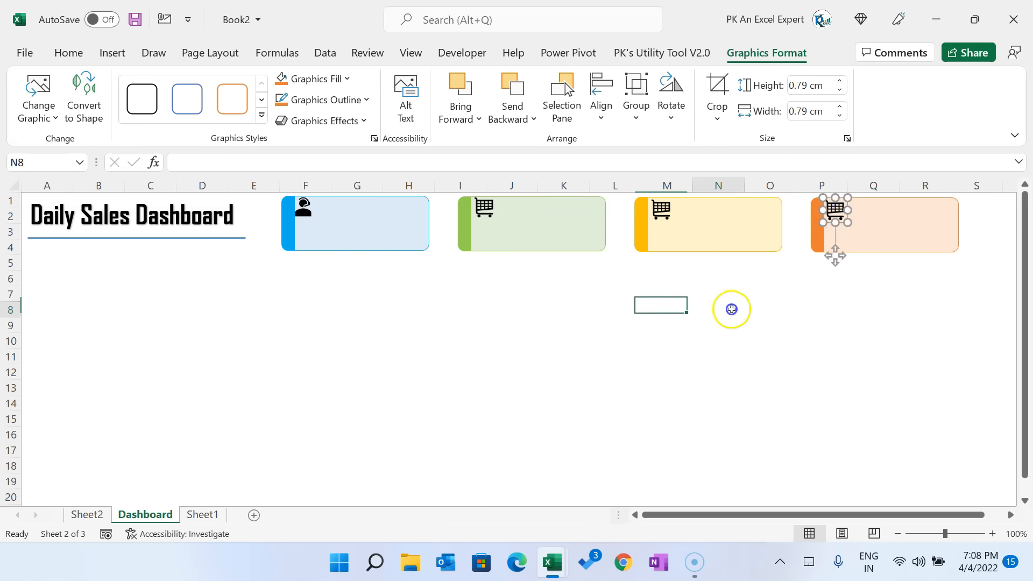
left_click_drag(303, 211, 305, 211)
left_click(411, 319)
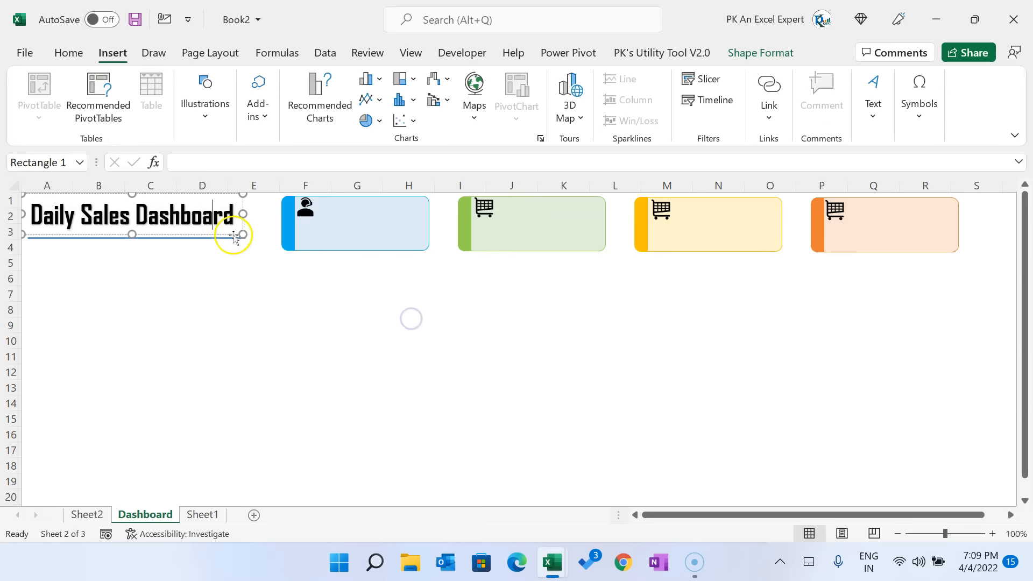
Step: Duplicate the dashboard title's text box and move the copy over the blue card
left_click(228, 234)
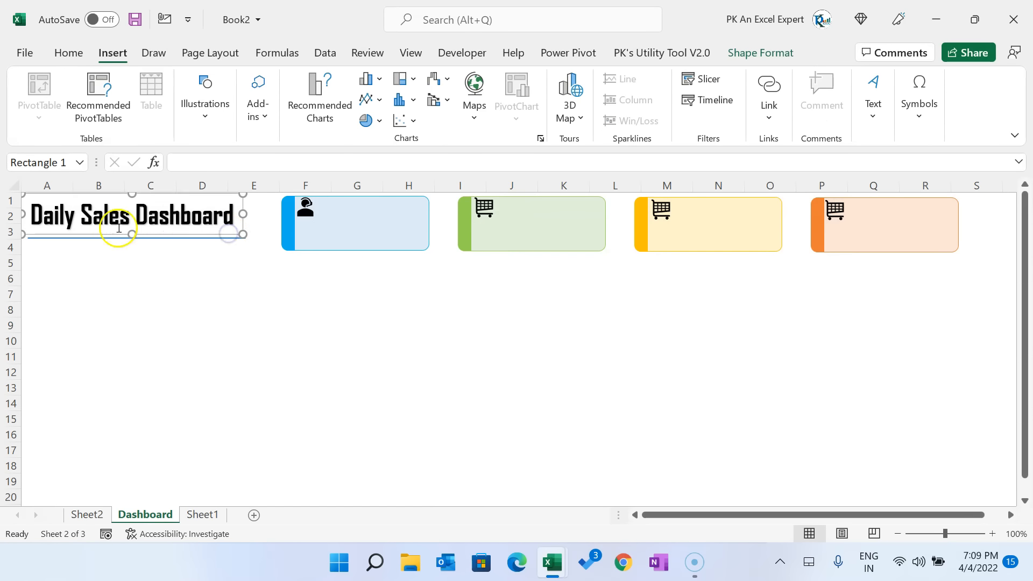
key("ctrl+d")
left_click_drag(230, 249, 521, 234)
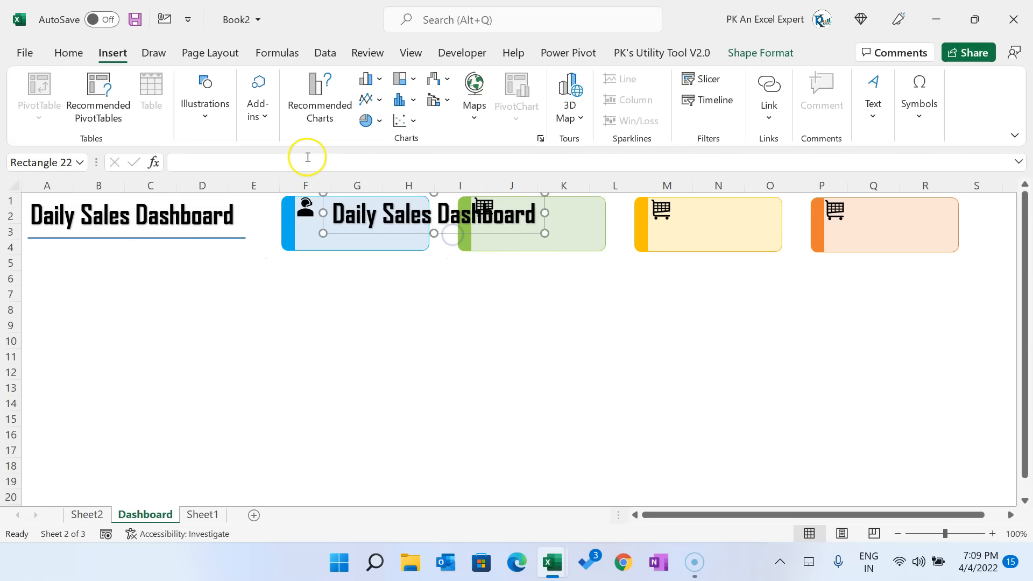
Step: Link the copied text box to the number of calls with =Sheet2!A4 and fit it beside the headset icon in the blue card
left_click(303, 160)
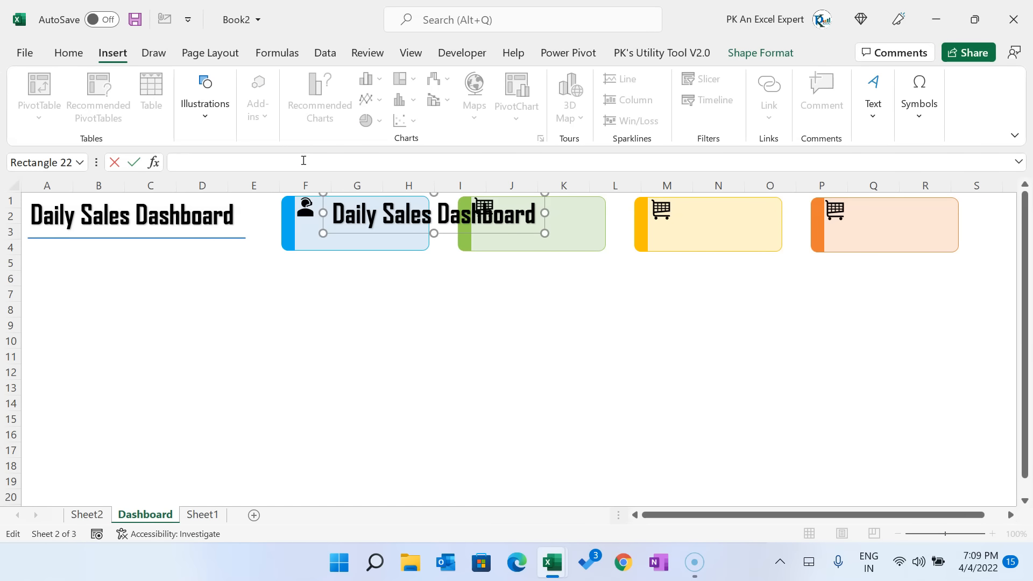
left_click(97, 516)
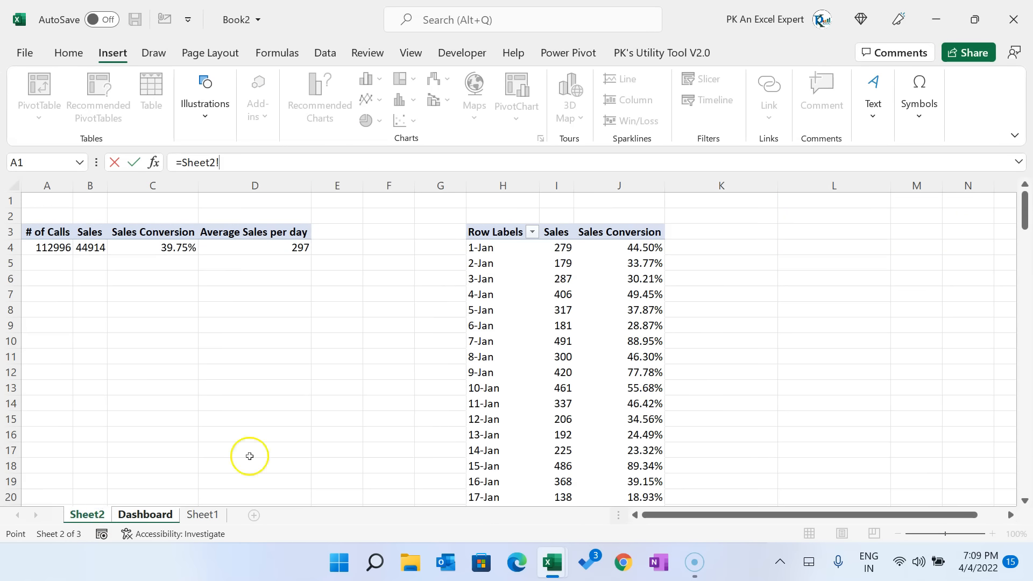
left_click(44, 250)
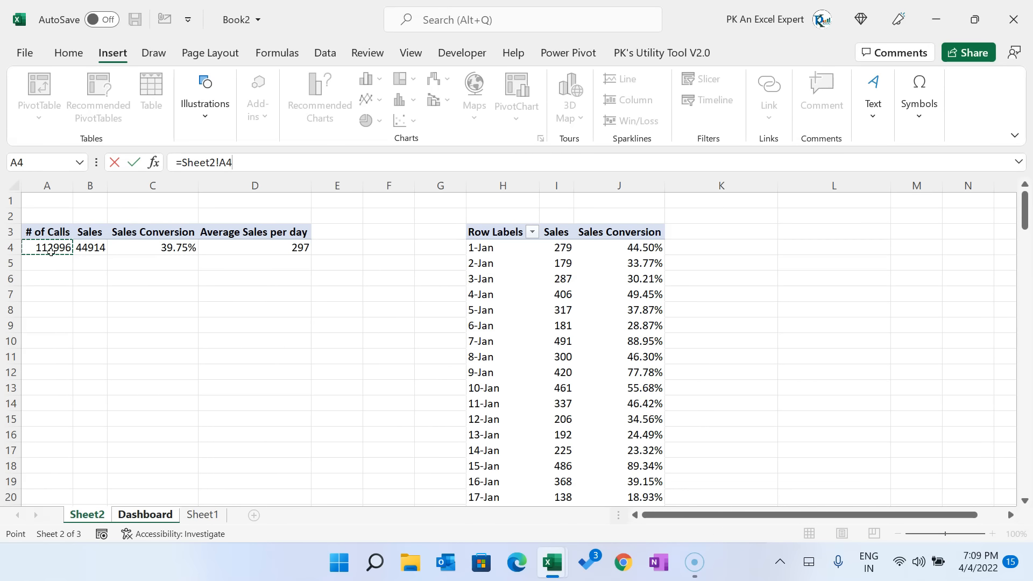
key("Return")
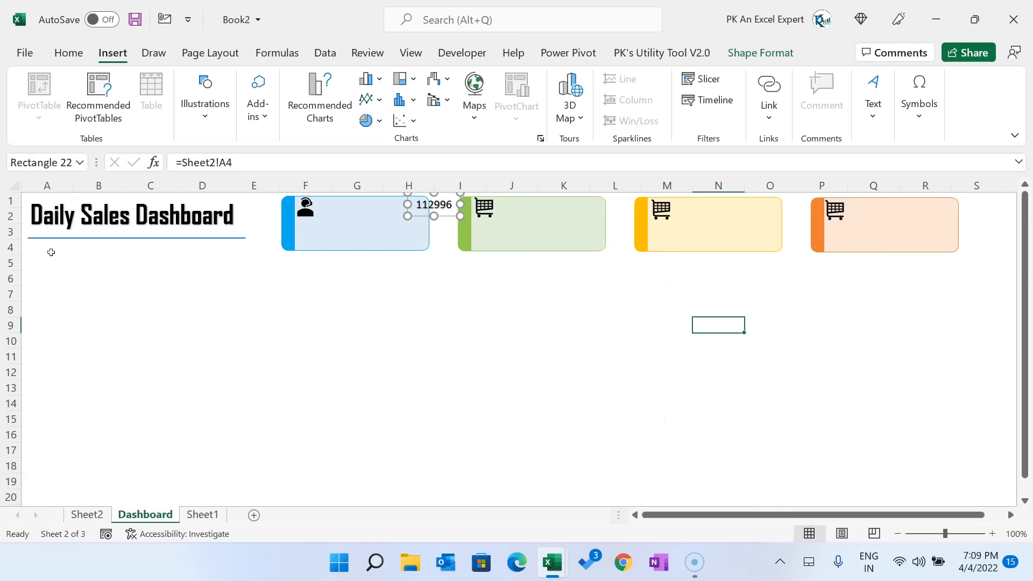
mouse_move(445, 221)
left_mouse_down()
mouse_move(370, 218)
mouse_move(428, 211)
left_mouse_up()
left_click_drag(338, 208, 321, 209)
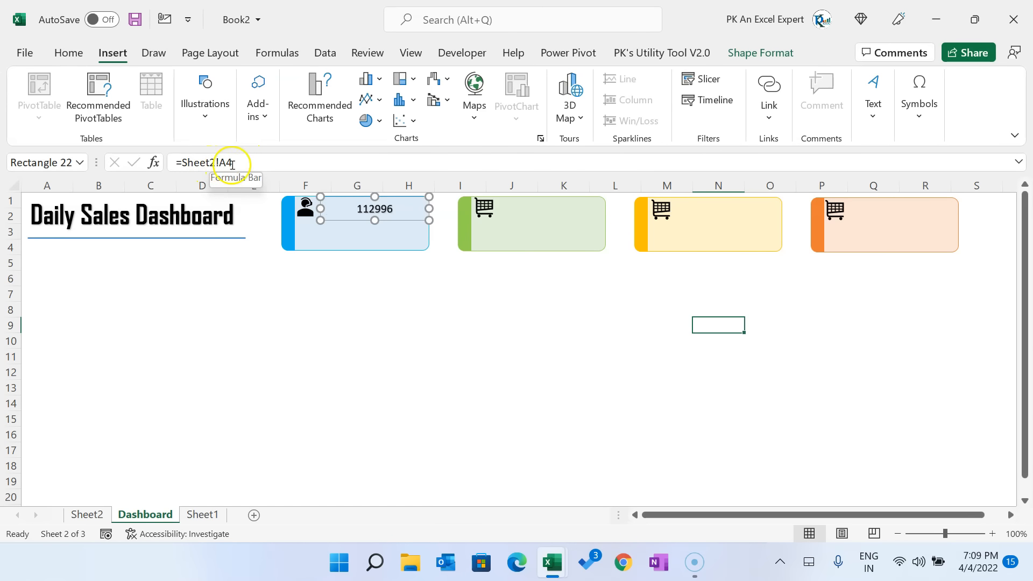
Step: Set the font of the blue card's linked value to Agency FB
left_click(80, 54)
left_click(210, 84)
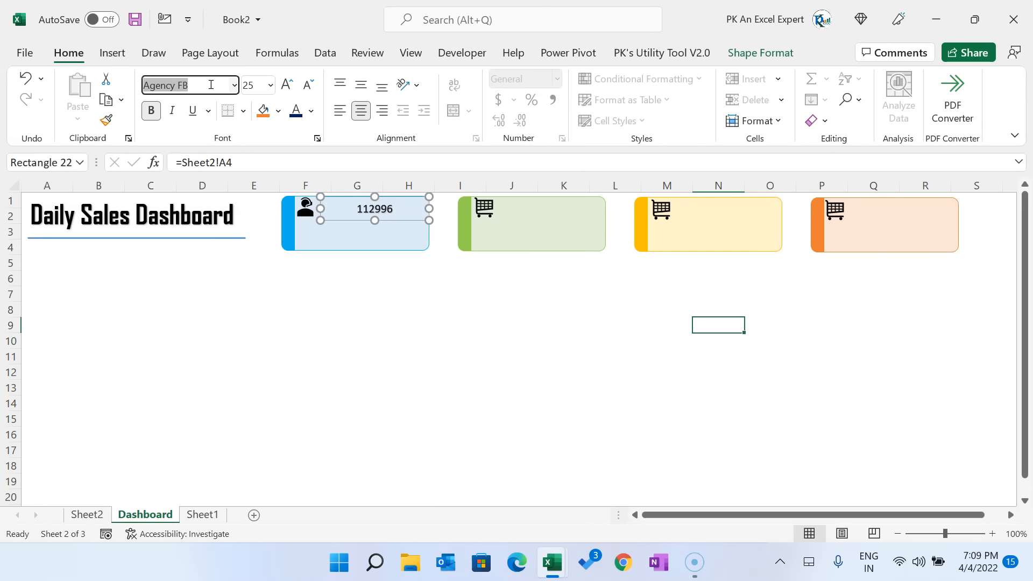
key("Return")
key("Escape")
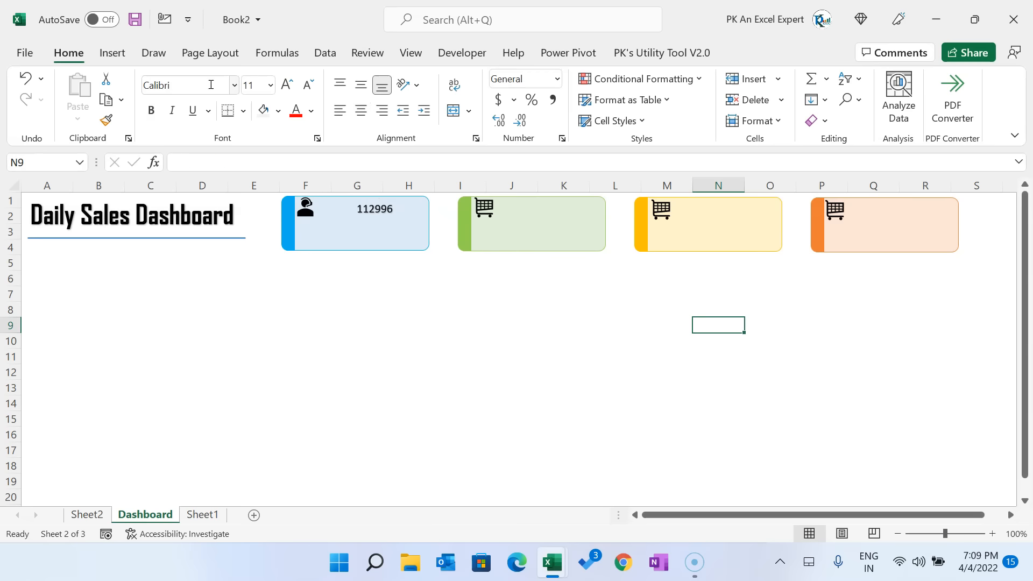
left_click(210, 84)
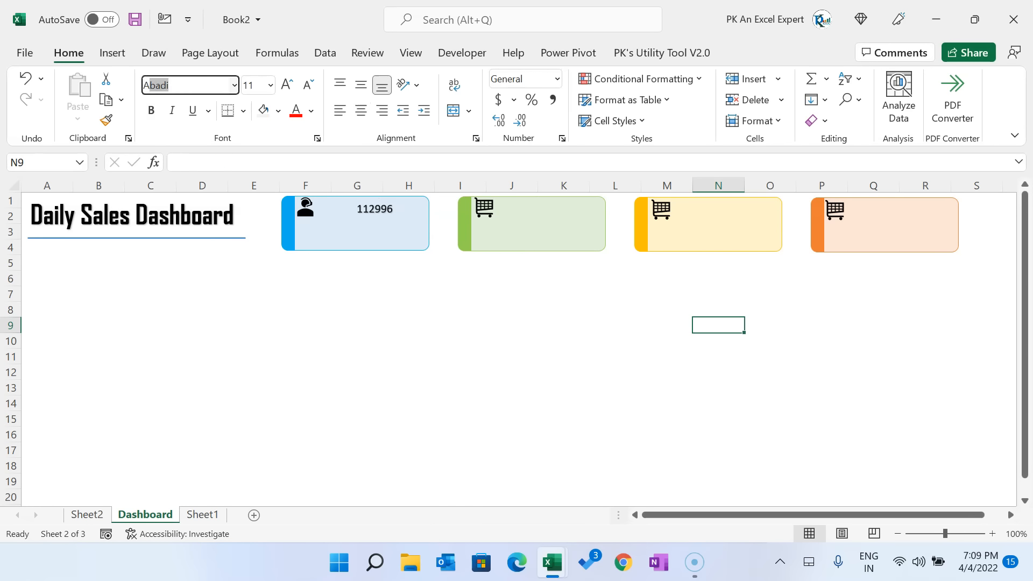
key("Return")
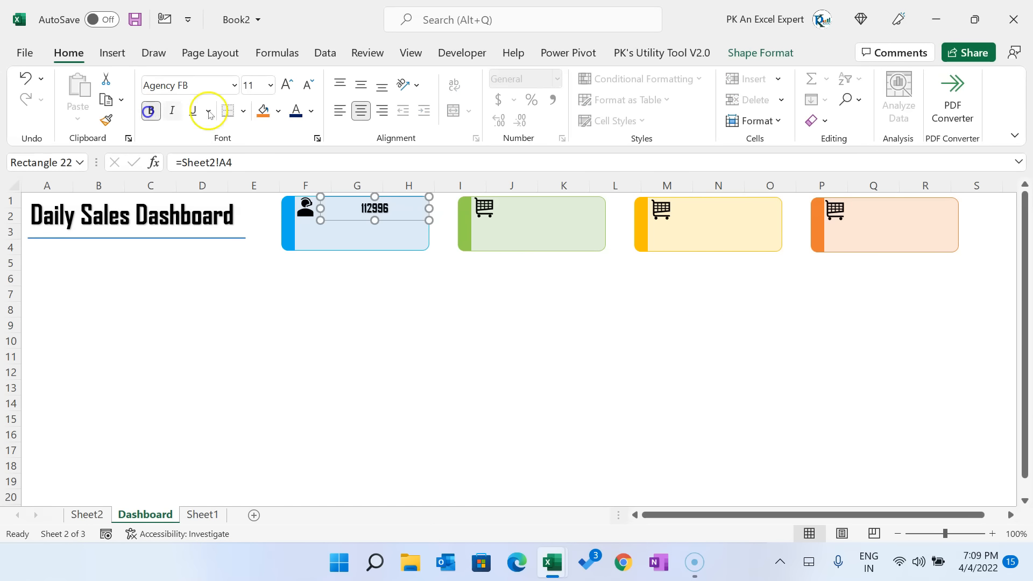
Step: Enlarge the blue card's value to font size 18 and color it standard blue
left_click(284, 86)
left_click(284, 86)
left_click(285, 86)
left_click(284, 87)
left_click(312, 110)
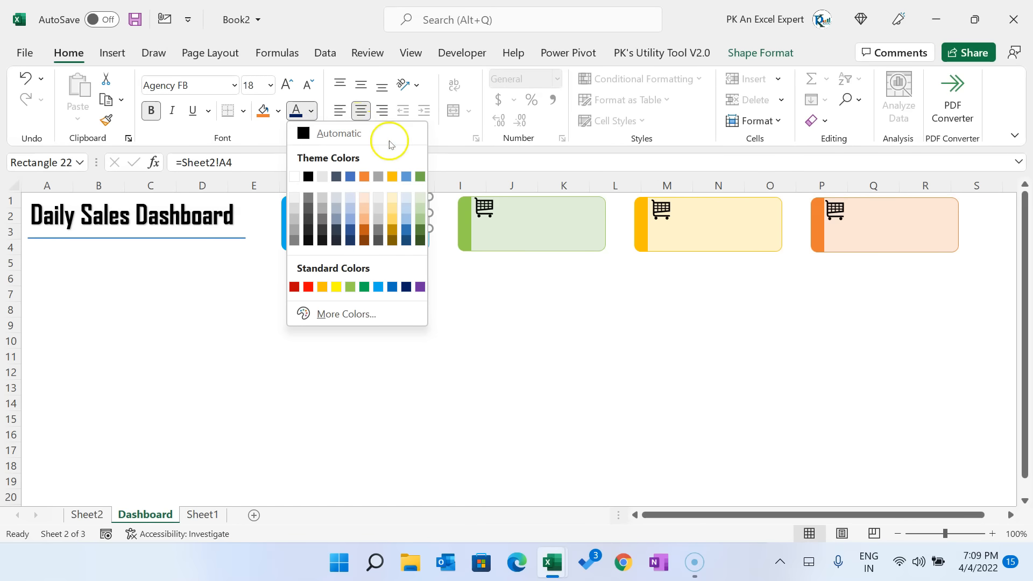
left_click(391, 286)
left_click(493, 293)
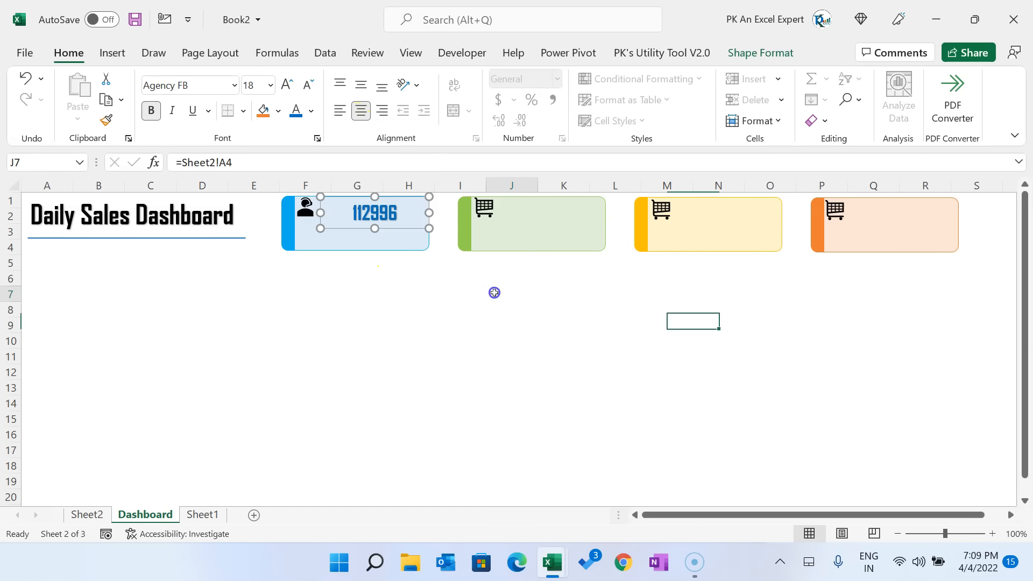
Step: Duplicate the blue card's value box beneath it, link the copy to the calls heading with =Sheet2!A3, and position it near the card's lower edge
left_click_drag(400, 233, 393, 253)
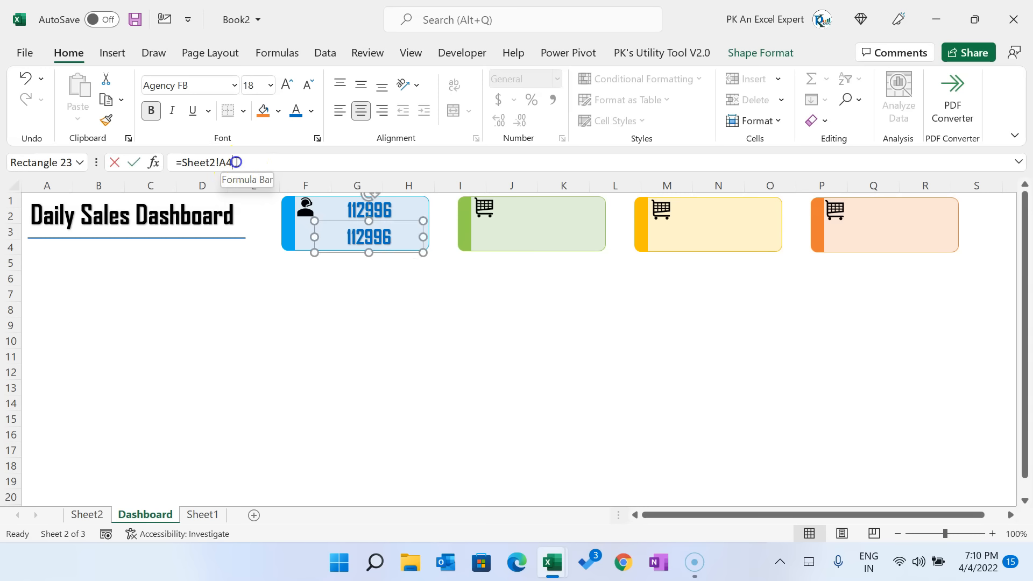
left_click_drag(232, 162, 154, 162)
type("=")
left_click(76, 520)
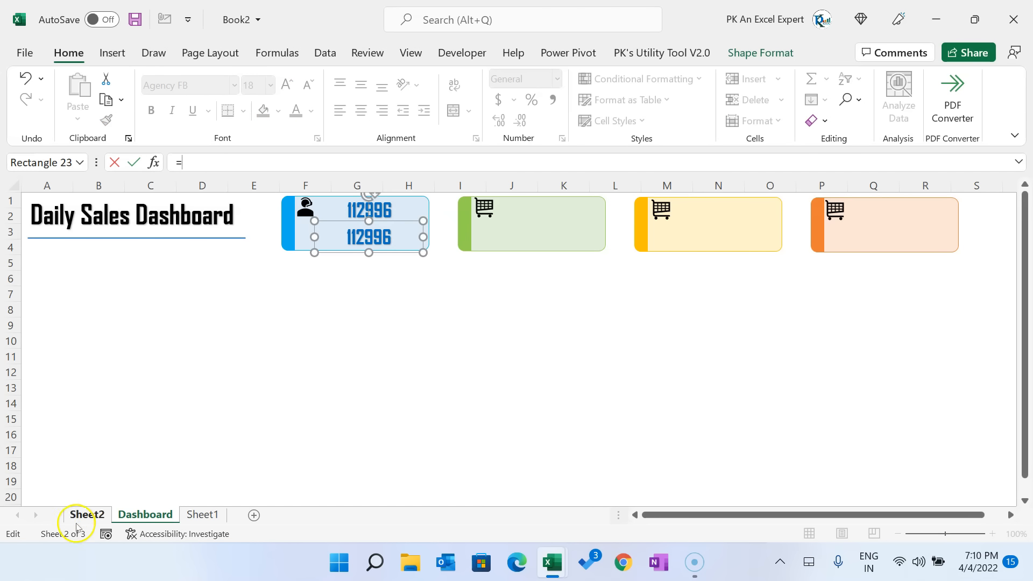
left_click(41, 232)
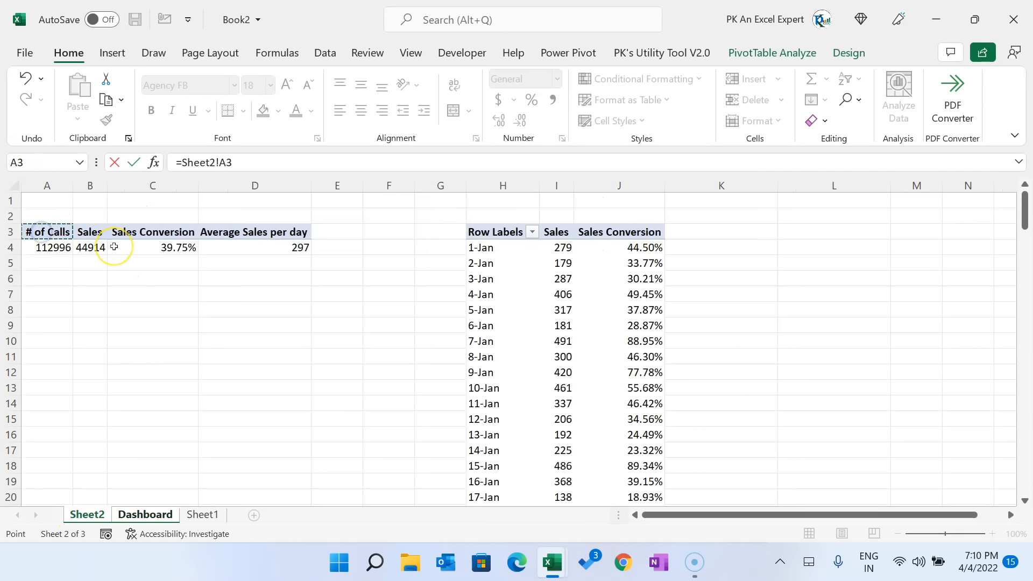
key("Return")
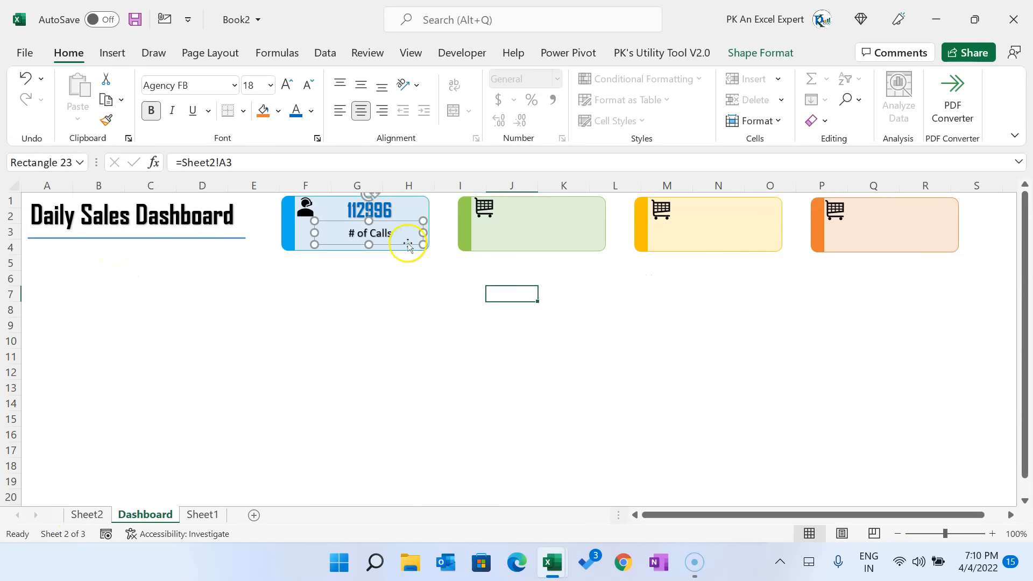
left_click_drag(398, 243, 397, 249)
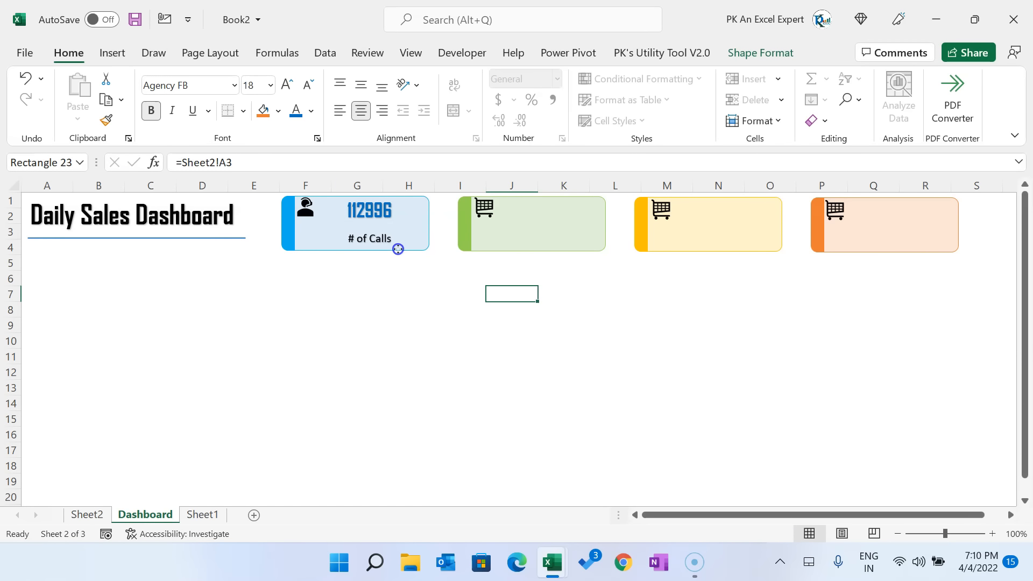
Step: Duplicate the blue card's value and caption boxes together and place copies on the green, yellow and orange cards
left_click(384, 218, "shift")
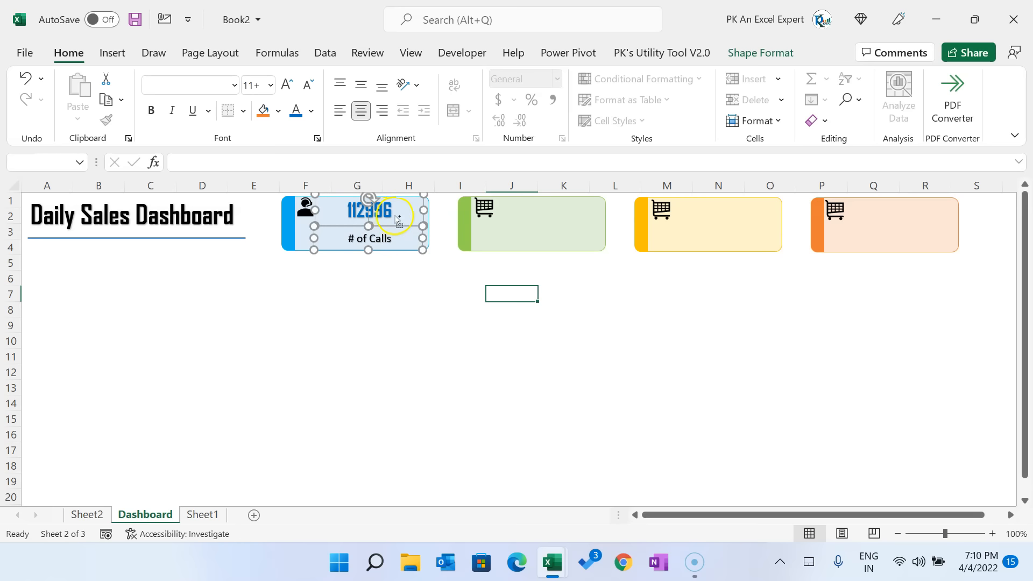
key("ctrl+d")
left_click_drag(427, 273, 575, 249)
key("ctrl+d")
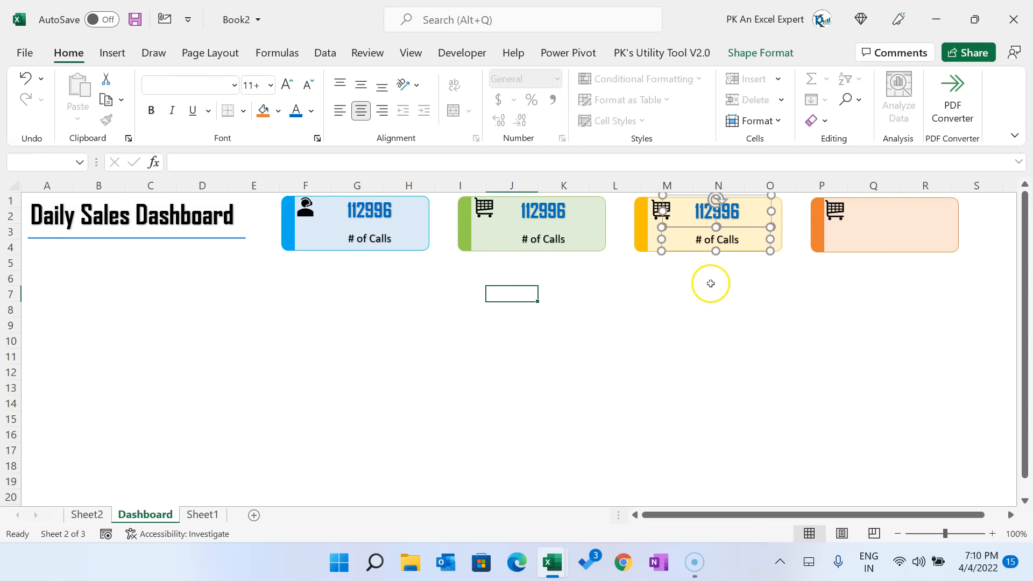
key("ctrl+d")
left_click(802, 304)
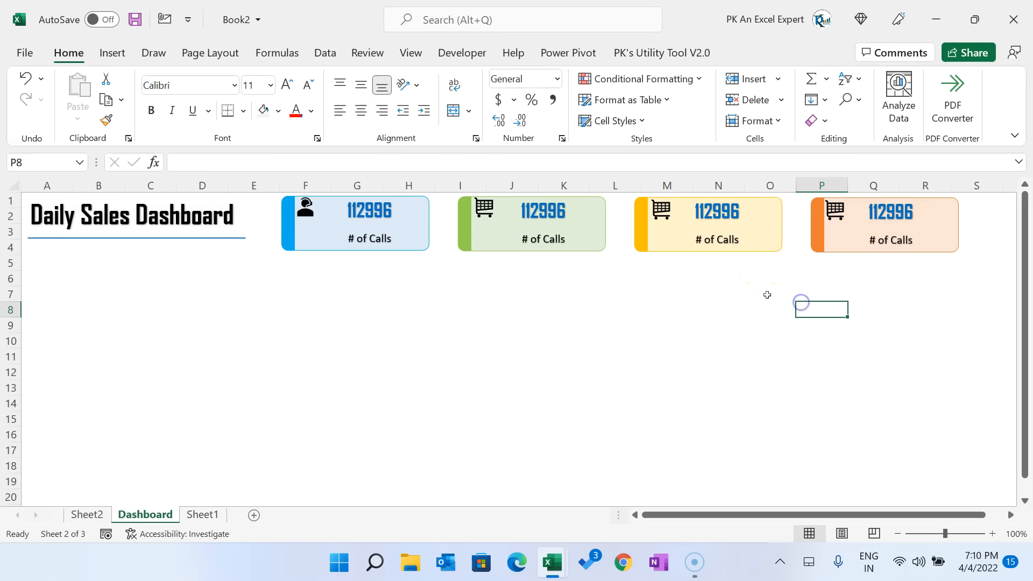
Step: Link the green card's value box to the sales figure with =Sheet2!B4
left_click(545, 218)
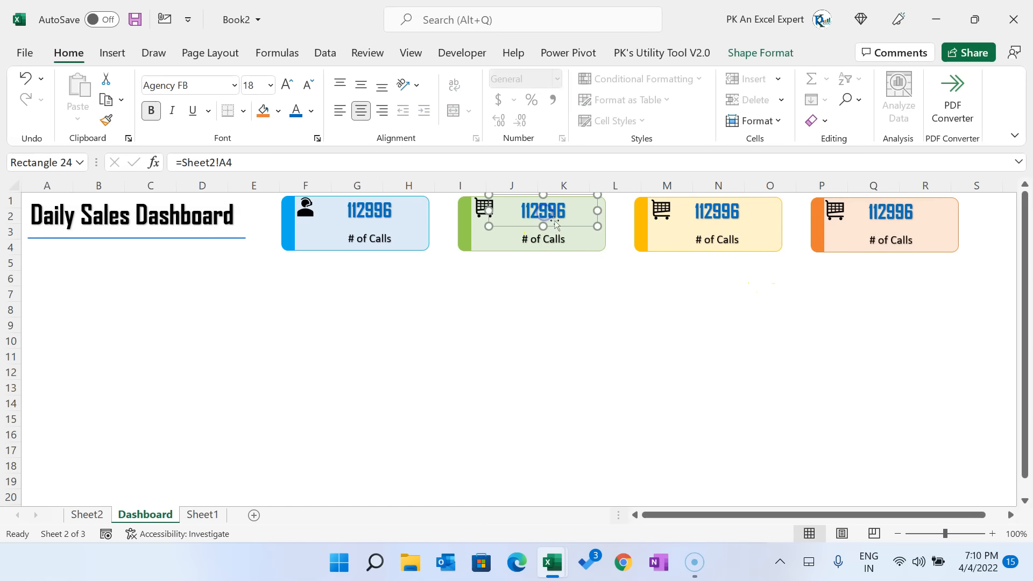
triple_click(244, 162)
type("=")
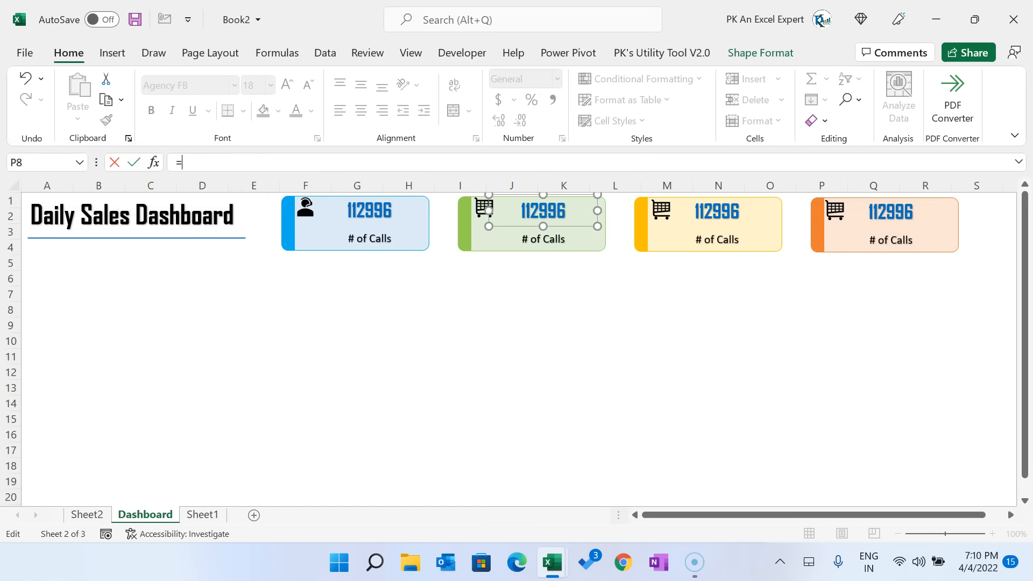
left_click(99, 516)
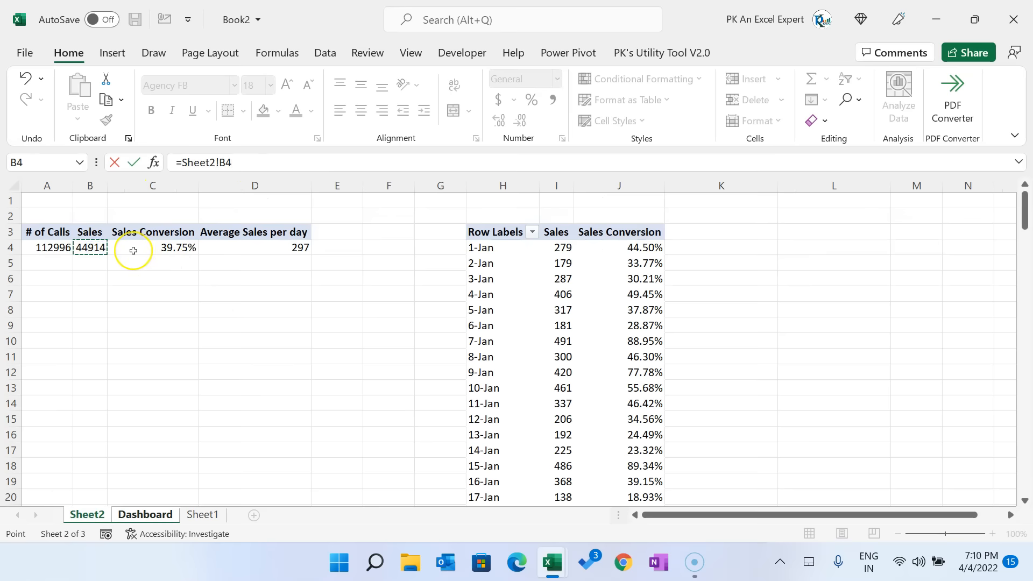
key("Return")
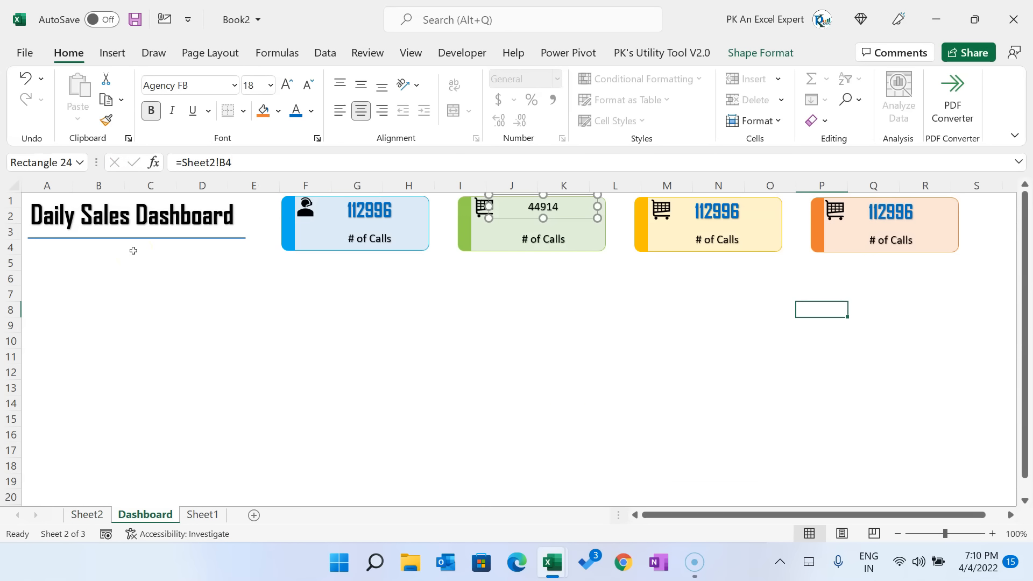
Step: Link the green card's caption box to the Sales heading with =Sheet2!B3
left_click(539, 243)
triple_click(236, 159)
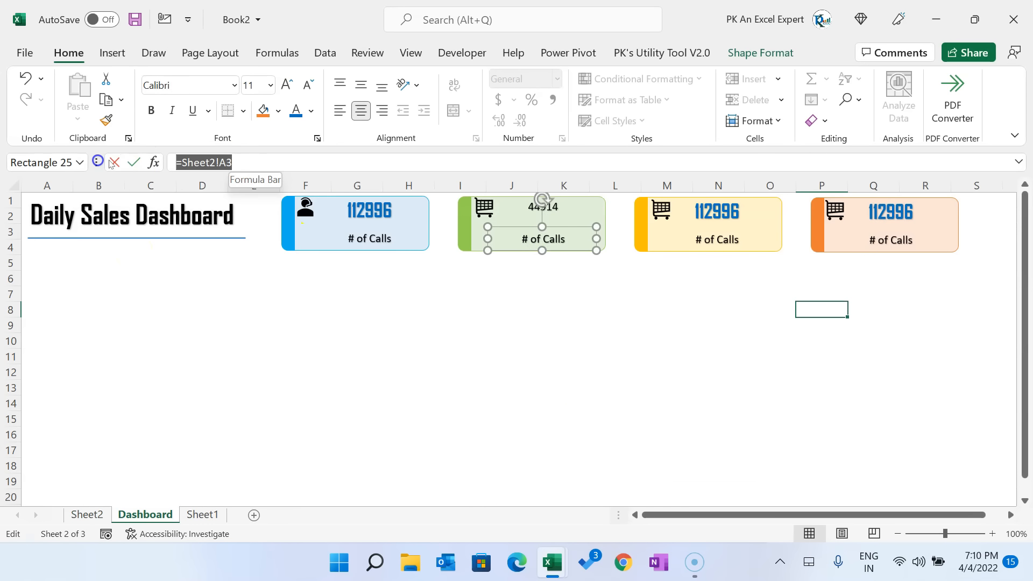
type("=")
left_click(89, 515)
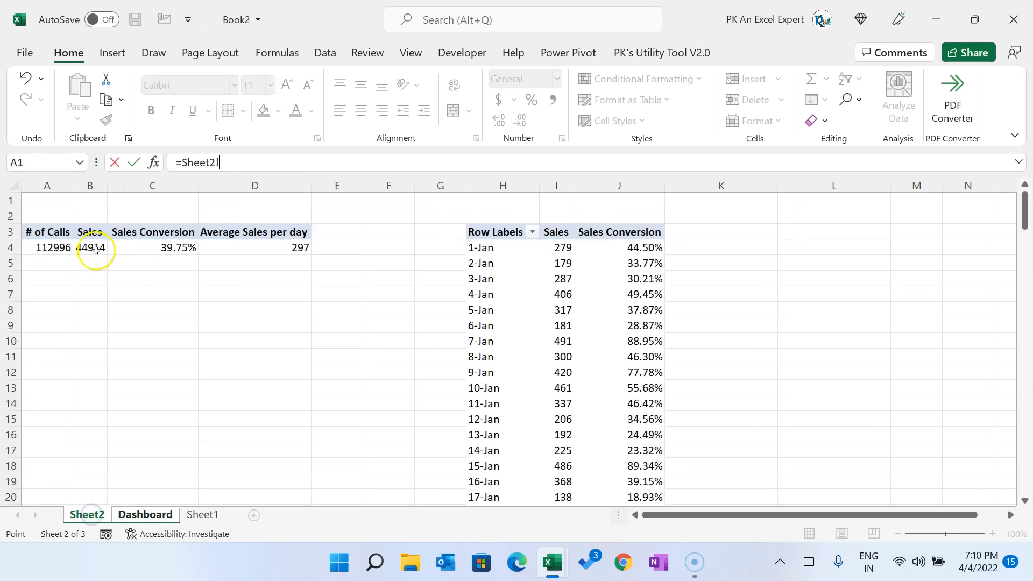
key("Return")
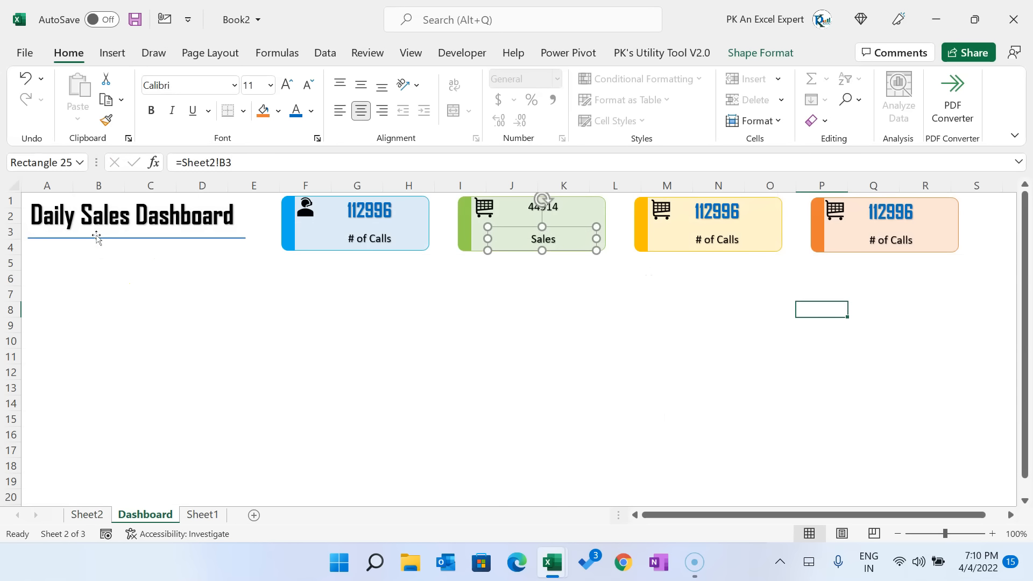
Step: Link the yellow card's value box to the sales conversion figure with =Sheet2!C4
left_click(730, 220)
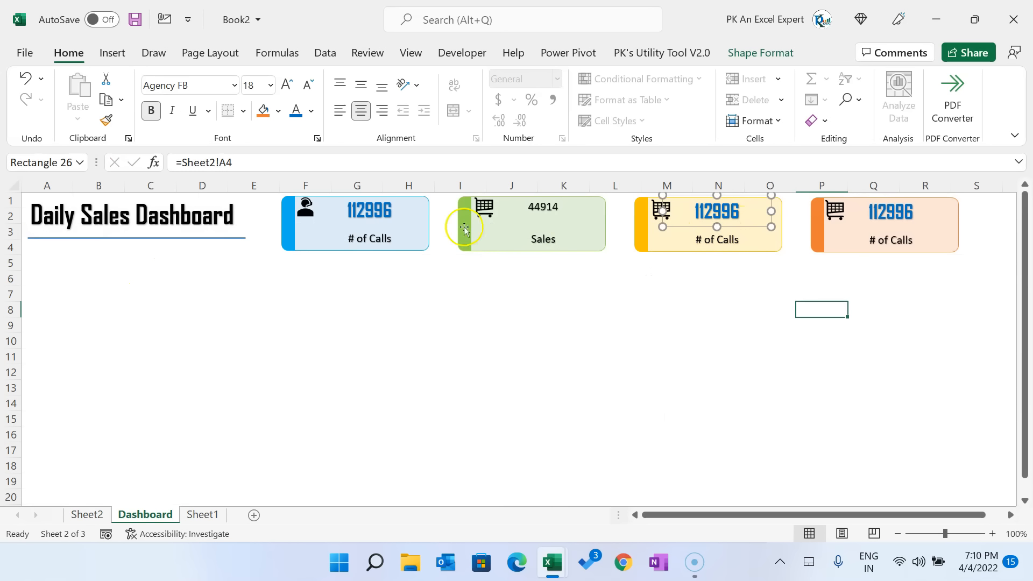
left_click(723, 207)
left_click(224, 163)
key("BackSpace")
type("C")
key("Return")
Step: Link the yellow card's caption box to the Sales Conversion heading with =Sheet2!C3
left_click(711, 247)
left_click(226, 166)
key("BackSpace")
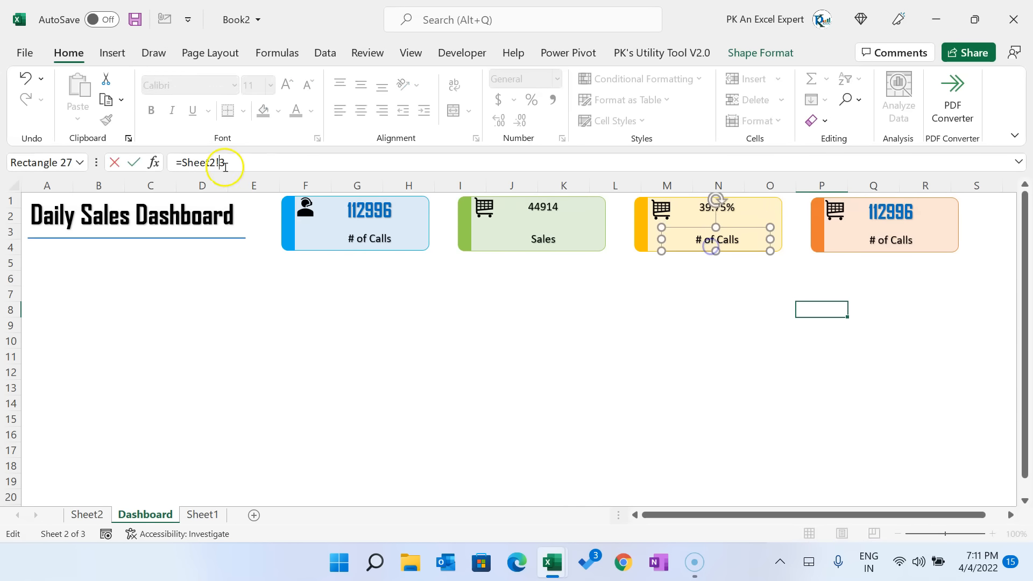
type("C")
key("Return")
Step: Link the orange card's value to =Sheet2!D4 and its caption to the average sales heading with =Sheet2!D3
left_click(890, 211)
left_click(226, 162)
key("BackSpace")
type("D")
key("Return")
left_click(878, 241)
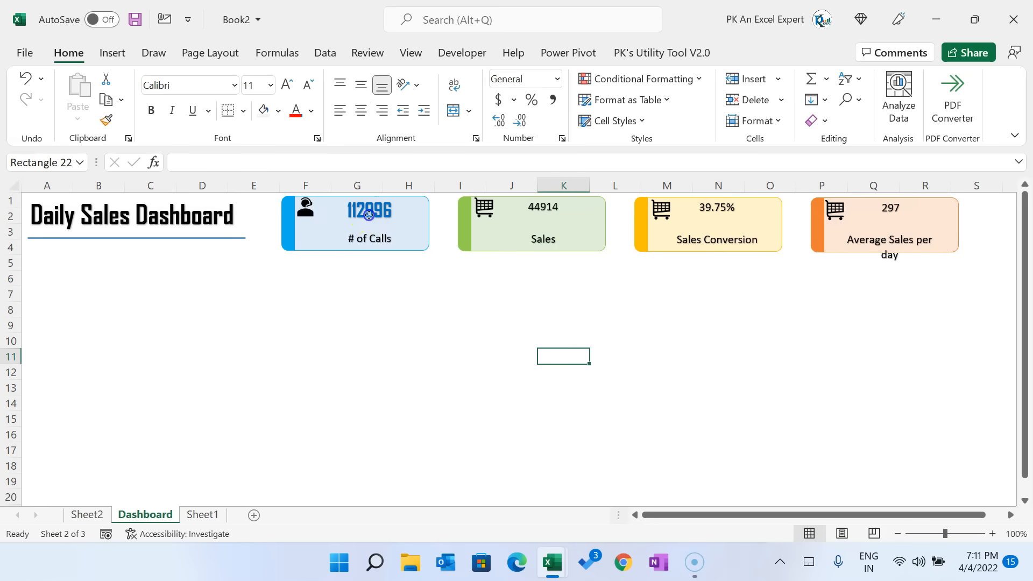
Step: Copy the blue card's value formatting onto the green, yellow and orange cards' values with Format Painter
left_click(367, 215)
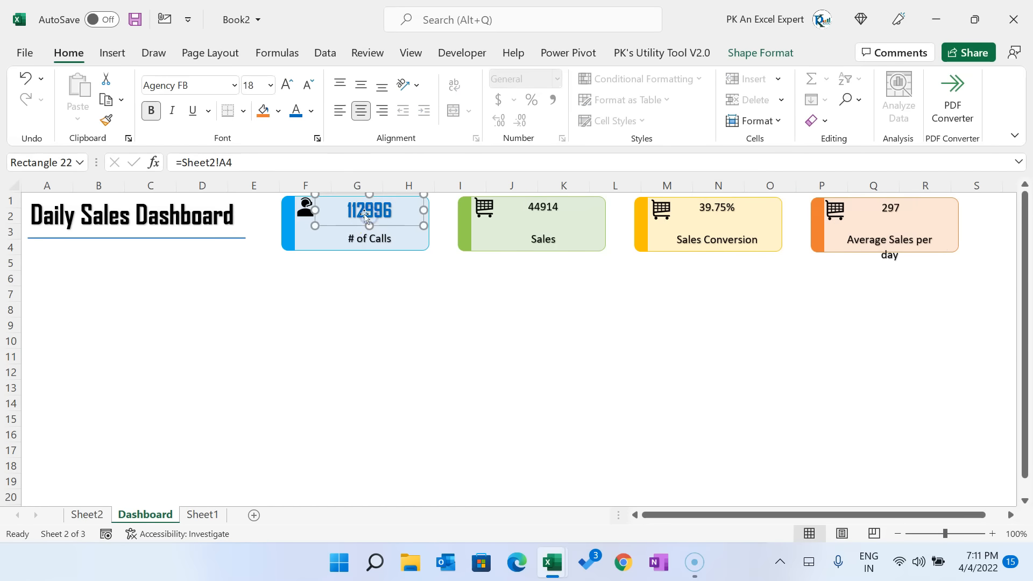
left_click(107, 121)
left_click(544, 211)
left_click(711, 209)
left_click(891, 209)
left_click(778, 319)
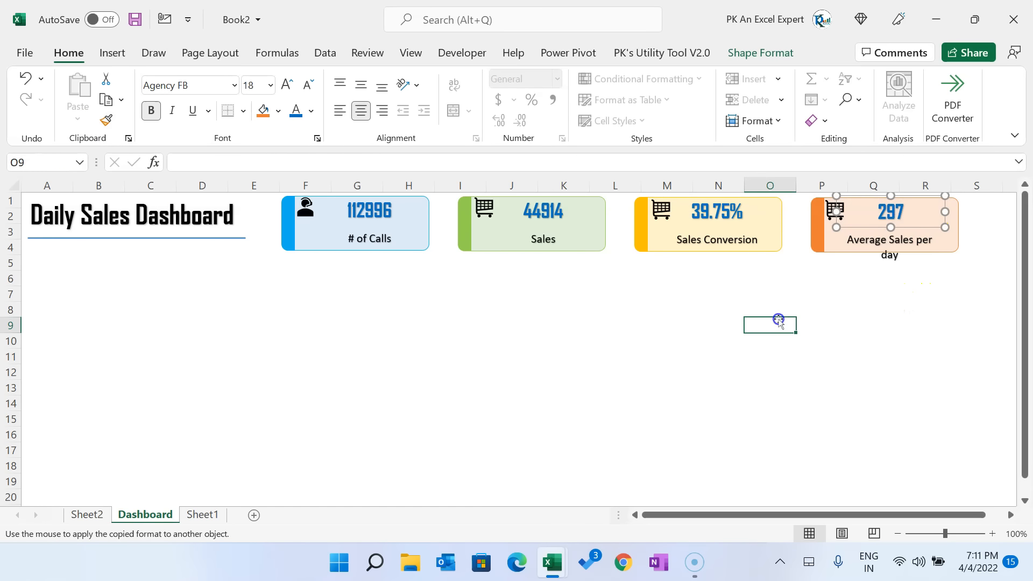
Step: Color the green card's value text standard green
left_click(545, 209)
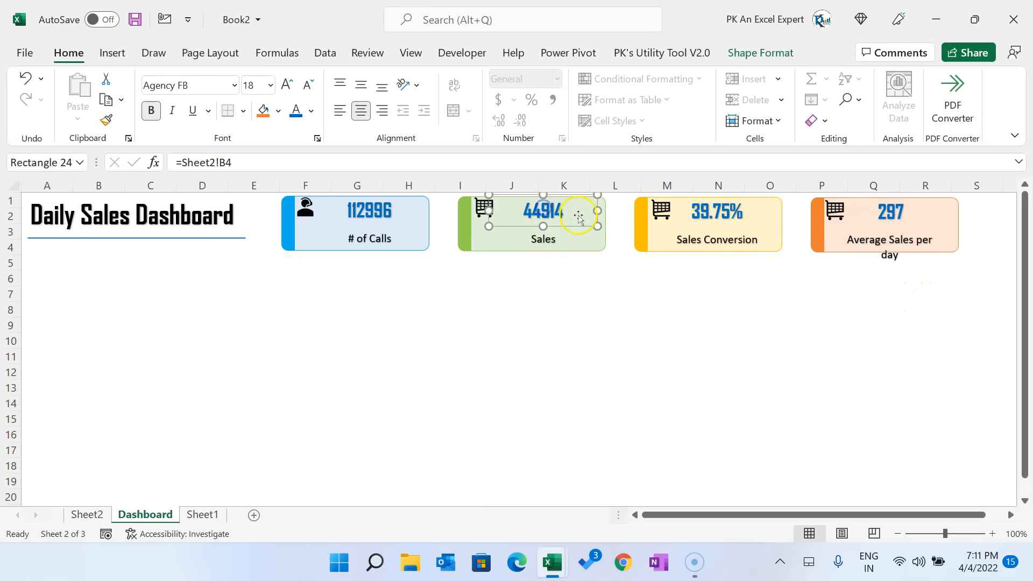
left_click(760, 53)
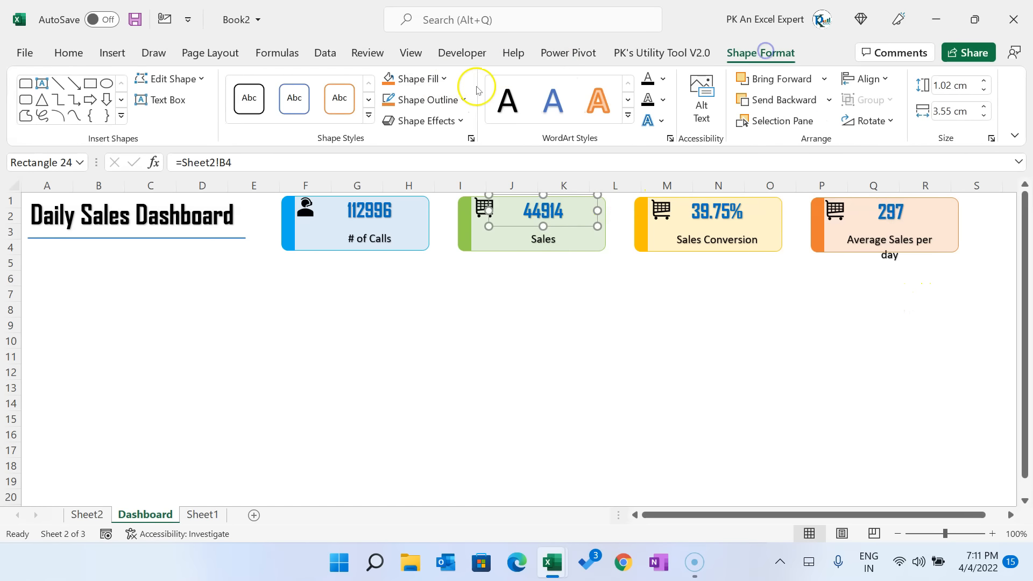
left_click(663, 79)
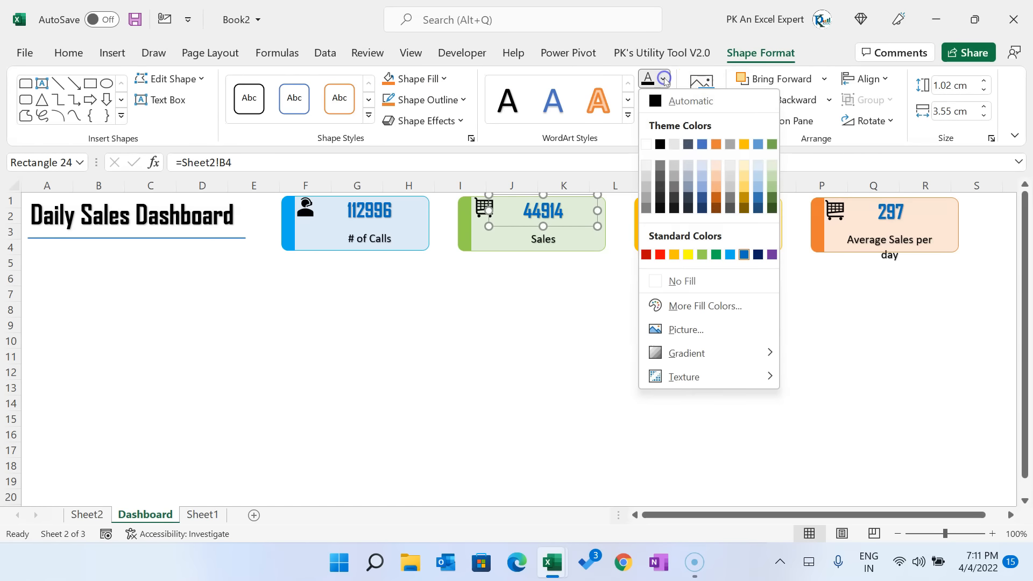
left_click(715, 254)
Step: Color the yellow card's value in a darker gold theme shade and the orange card's value in a darker orange one
left_click(734, 213)
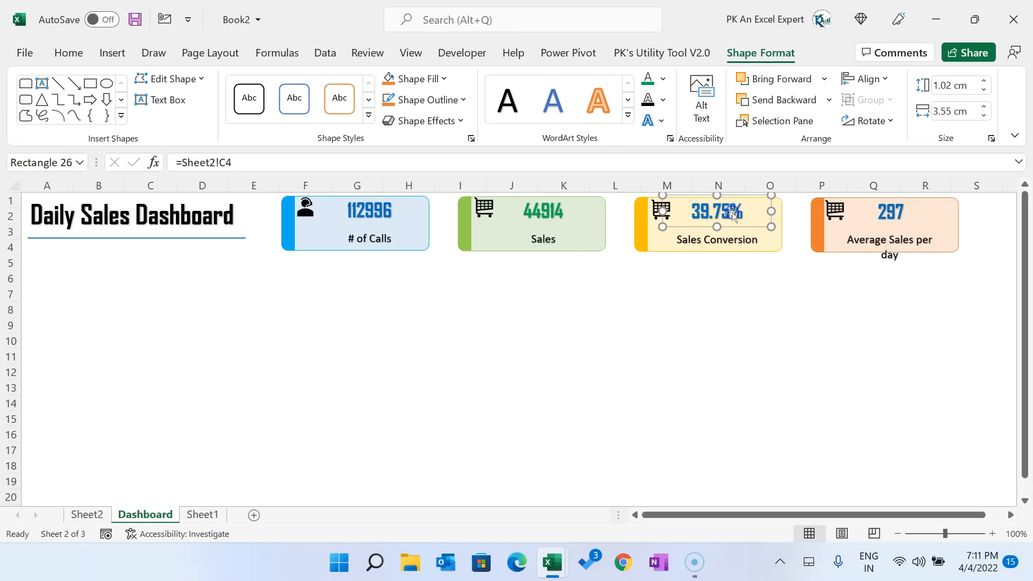
left_click(662, 79)
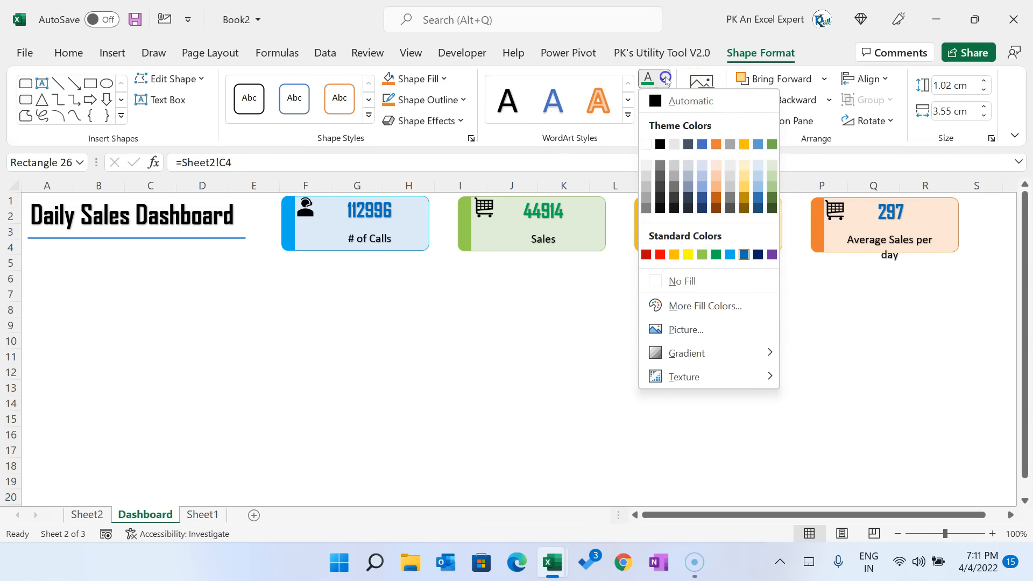
left_click(744, 197)
left_click(888, 215)
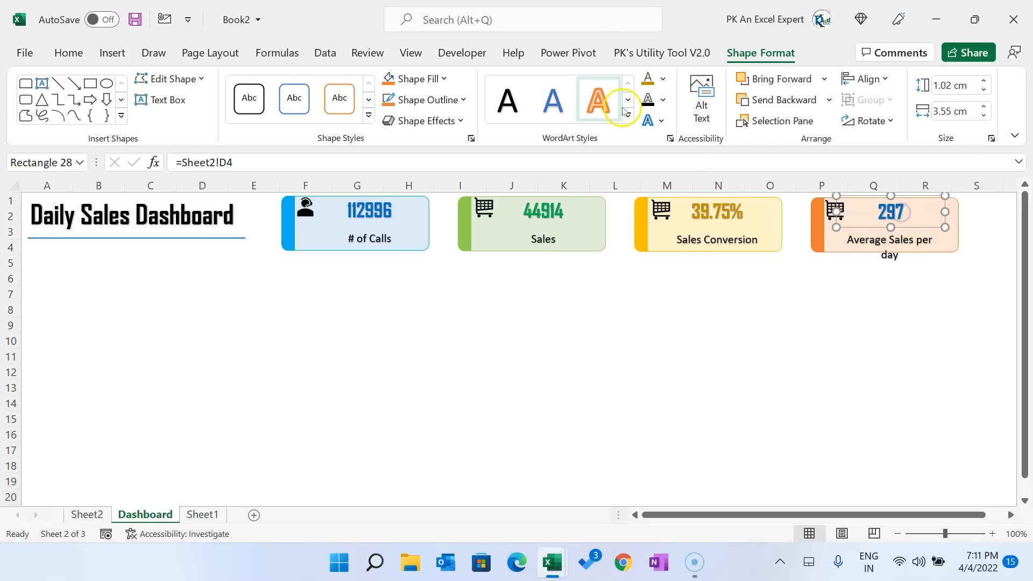
left_click(664, 79)
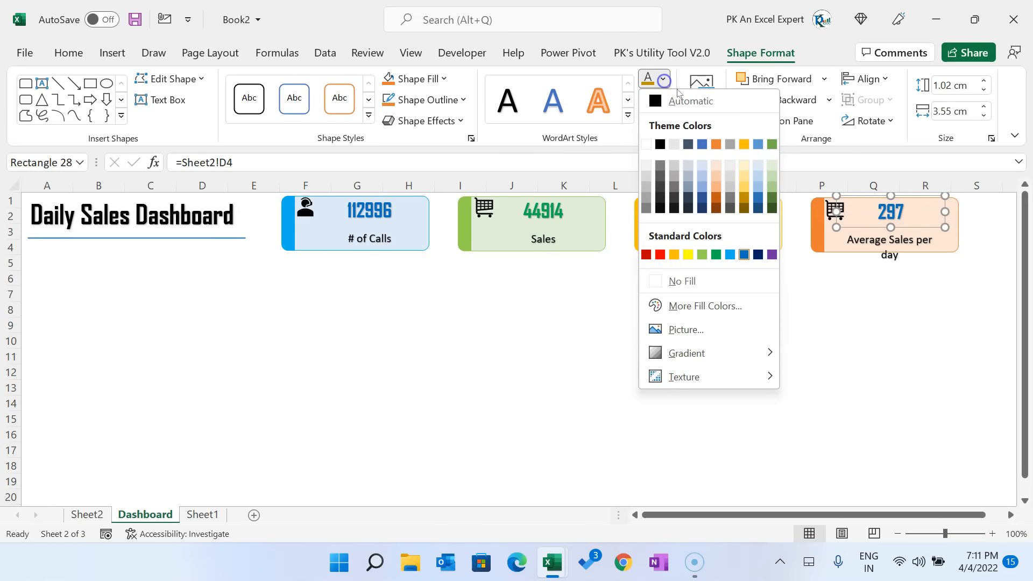
left_click(716, 200)
Step: Group the blue card with its headset icon, value and caption
left_click(388, 246)
left_click(388, 246, "shift")
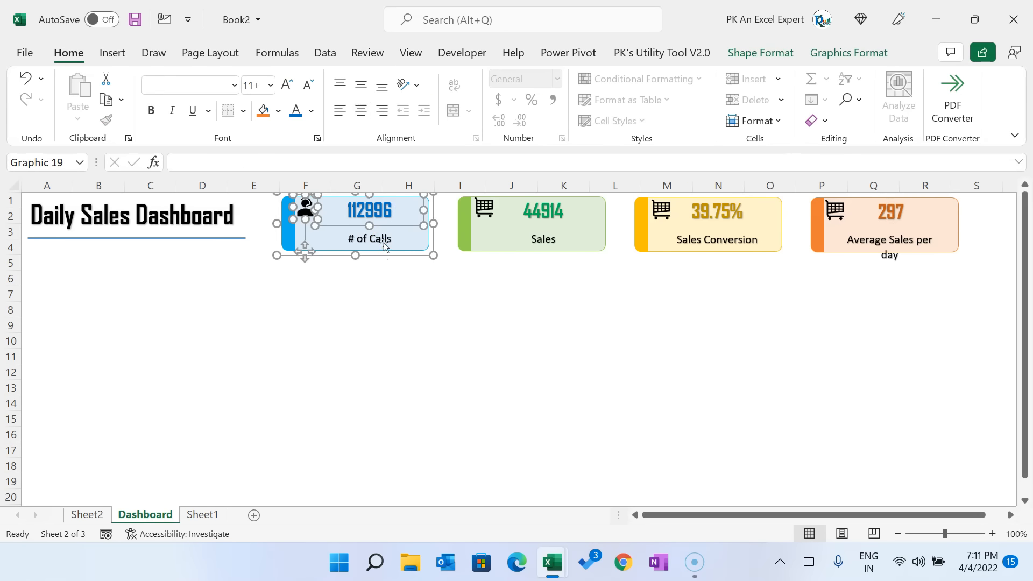
right_click(385, 240)
left_click(541, 331)
Step: Group the green card with its cart icon, value and caption
left_click(483, 208)
left_click(544, 212, "ctrl")
left_click(545, 240, "ctrl")
right_click(600, 240)
left_click(757, 331)
Step: Group the yellow card with its cart icon, value and caption
left_click(661, 210)
left_click(716, 212, "ctrl")
left_click(703, 238, "ctrl")
right_click(649, 238)
left_click(806, 332)
Step: Widen the orange card's caption box to fit one line and group the card with its icon, value and caption
left_click(834, 210)
left_click(890, 212, "ctrl")
left_click(901, 240, "ctrl")
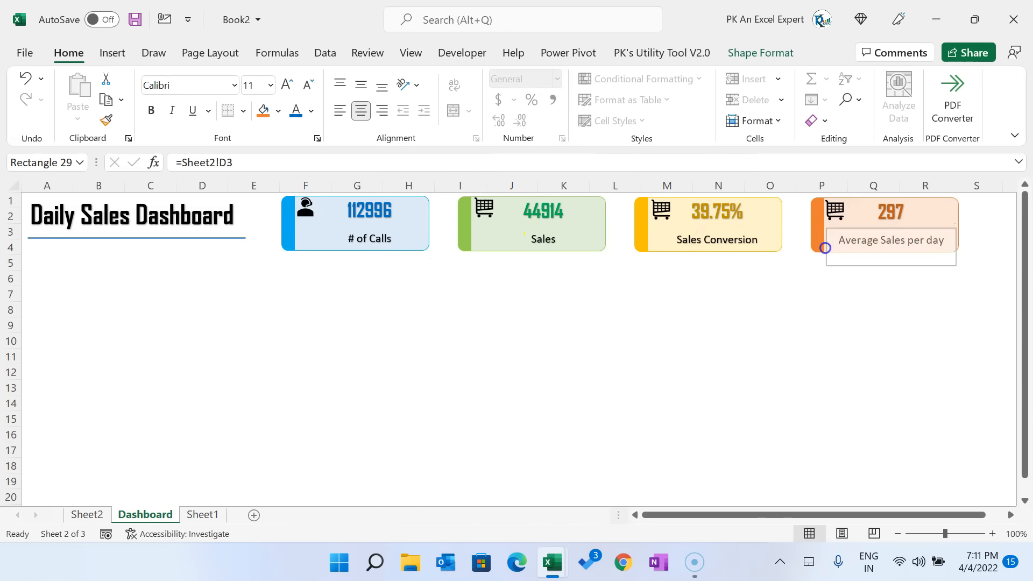
right_click(816, 229)
left_click(795, 321)
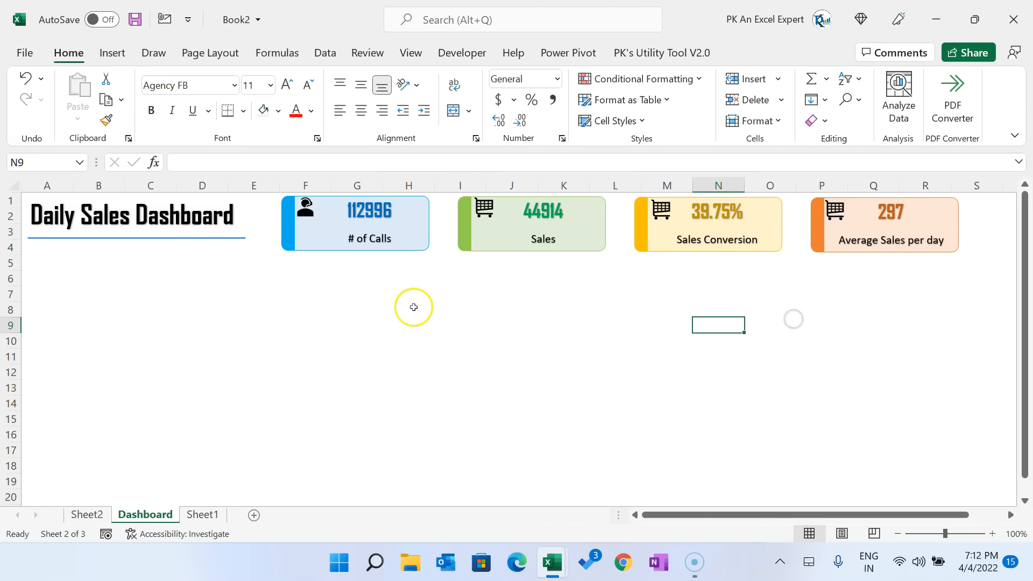
Step: Select all four metric cards and shift them slightly downward together
left_click(409, 232)
left_click(530, 237, "ctrl")
left_click(665, 239, "ctrl")
left_click(852, 249, "ctrl")
left_click_drag(852, 249, 853, 253)
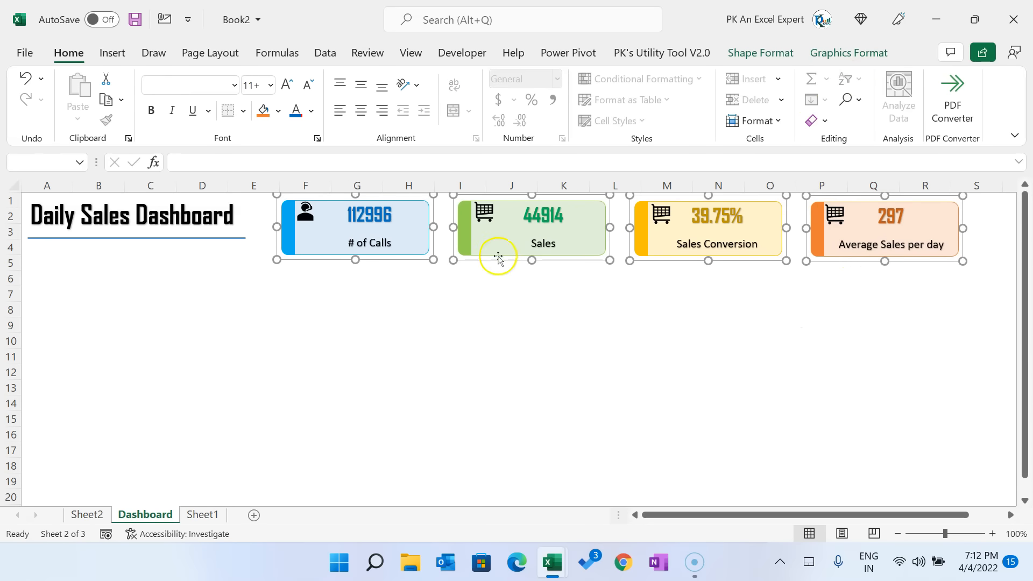
Step: Align the tops of the four metric cards and distribute them horizontally
left_click(767, 55)
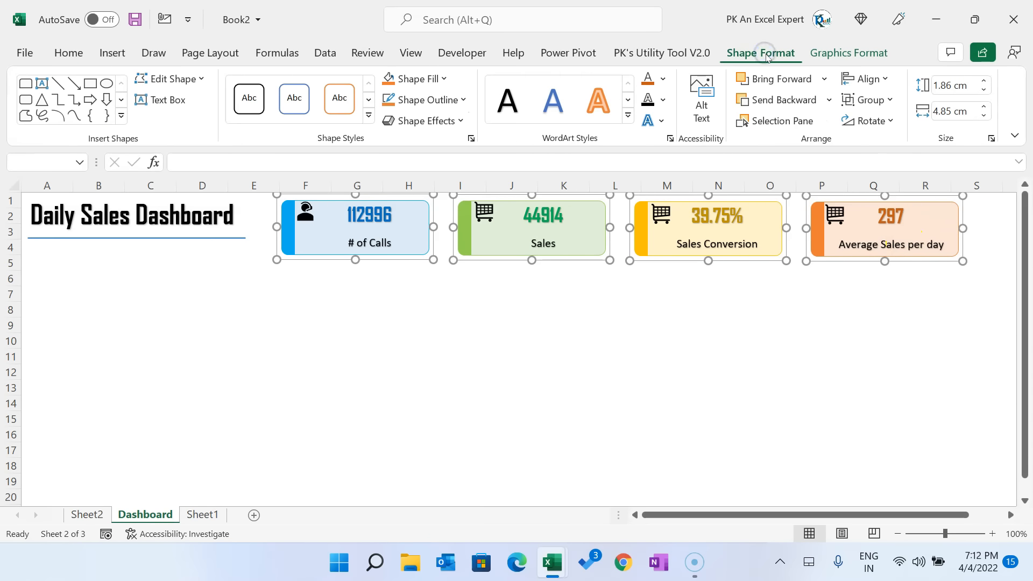
left_click(865, 79)
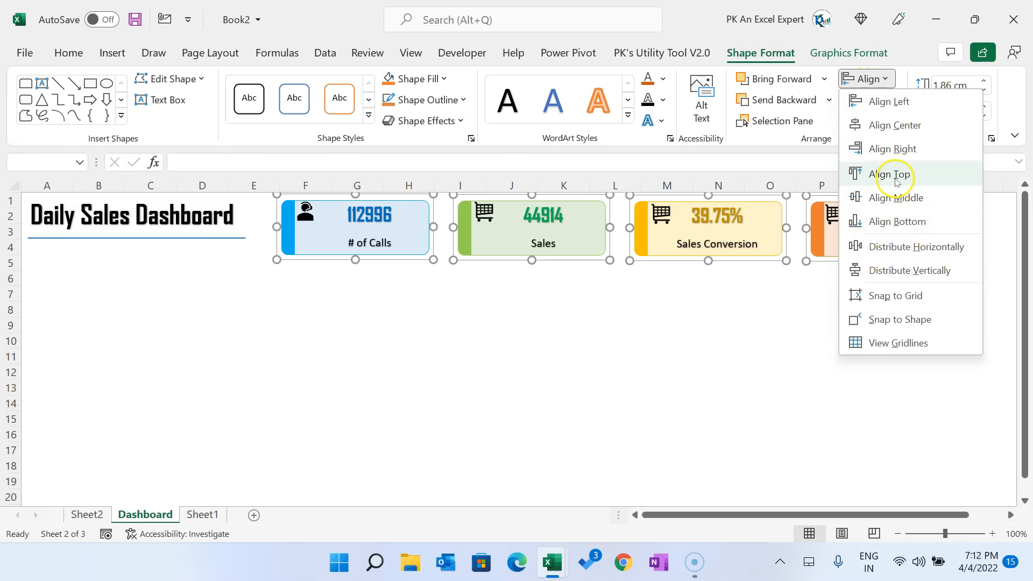
left_click(897, 171)
left_click(866, 79)
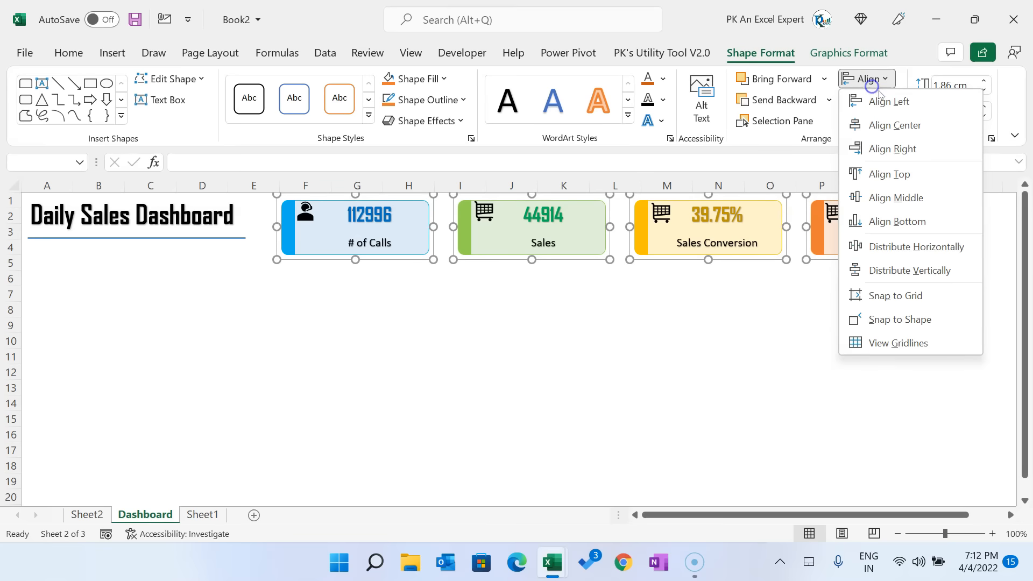
left_click(956, 253)
left_click(718, 323)
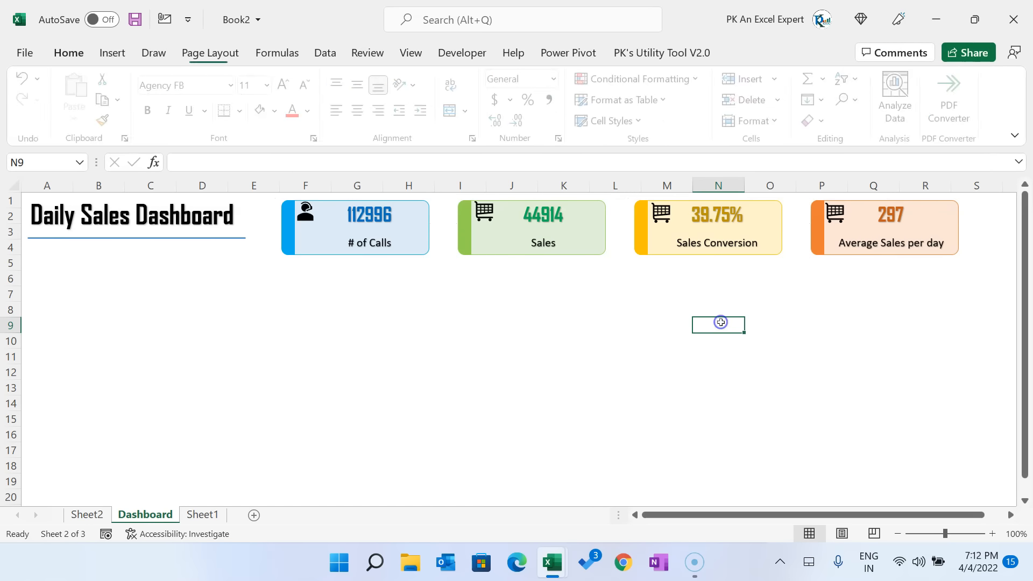
left_click(328, 331)
left_click_drag(67, 285, 235, 278)
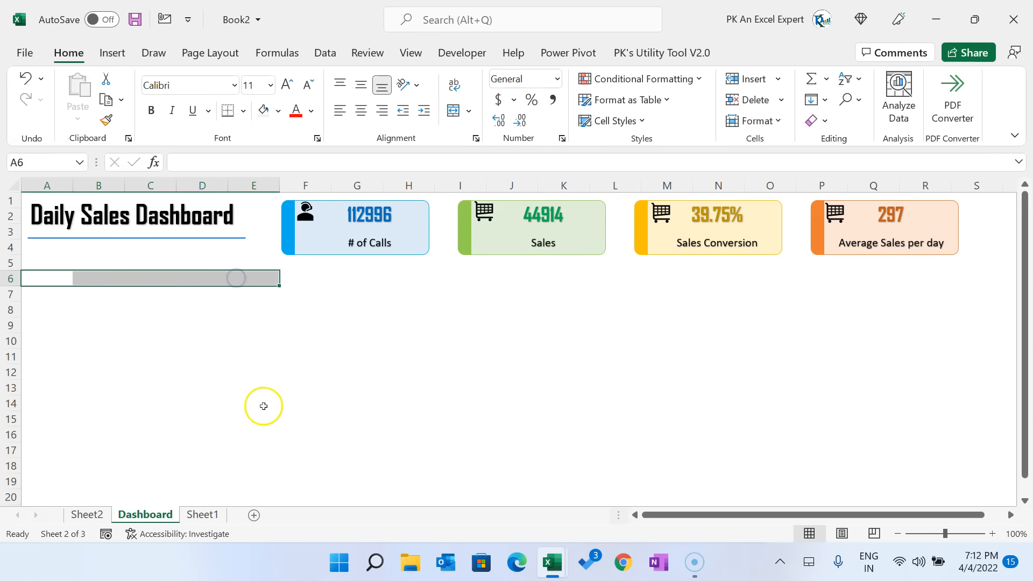
left_click(155, 387)
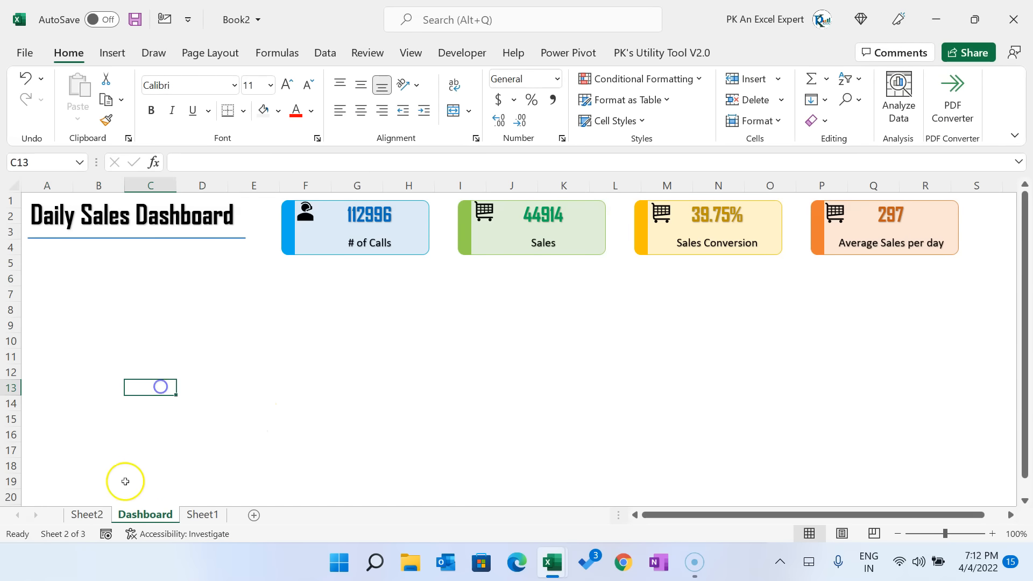
Step: Copy the metrics PivotTable in A3:D4 of Sheet2 and paste it at cell A6 of the Dashboard sheet
left_click(86, 514)
left_click_drag(33, 231, 289, 242)
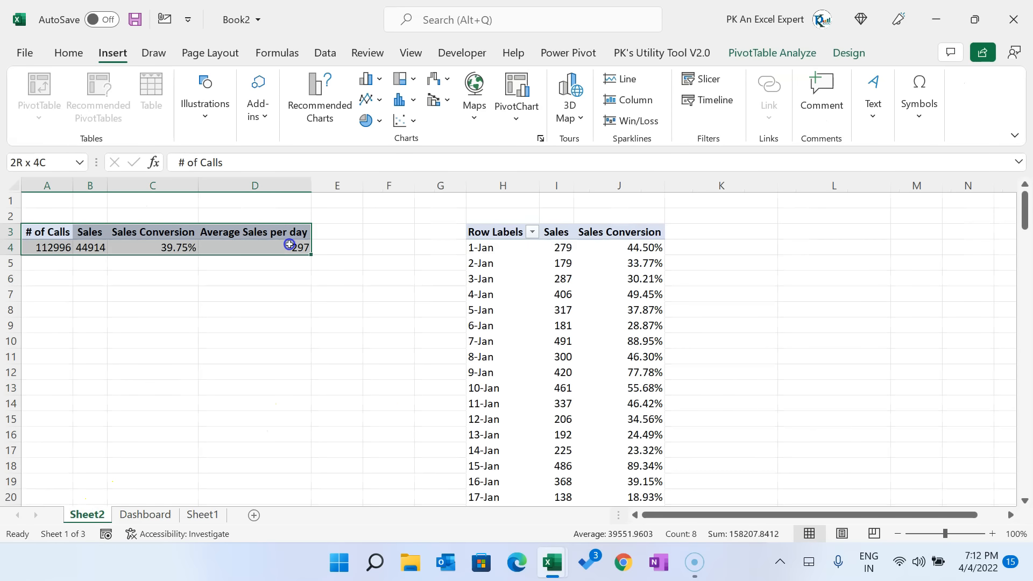
key("ctrl+c")
left_click(145, 515)
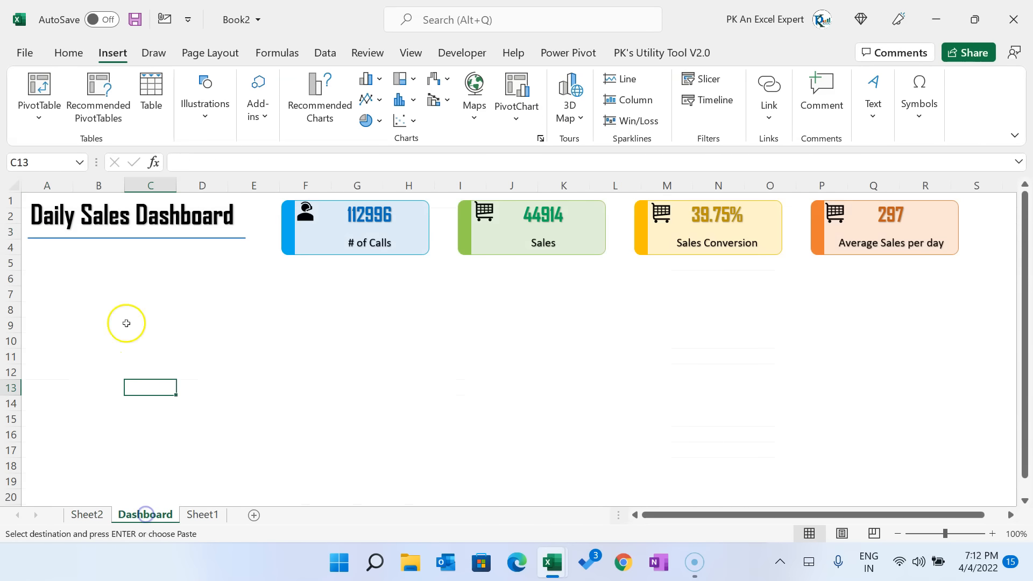
left_click(46, 280)
key("ctrl+v")
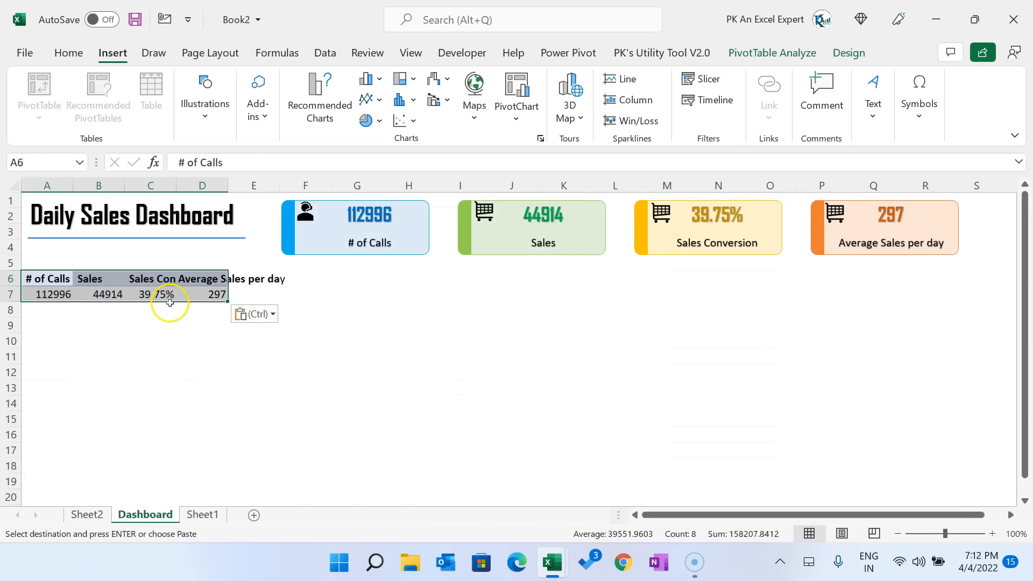
Step: Try adding the Month field as a report filter on the PivotTable at A6, and undo the addition
right_click(198, 295)
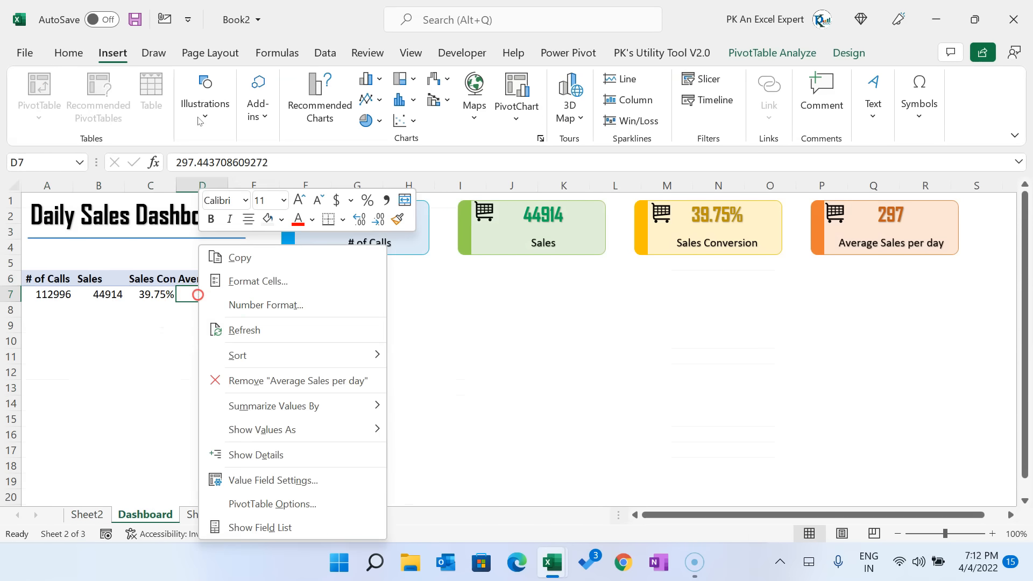
left_click(310, 534)
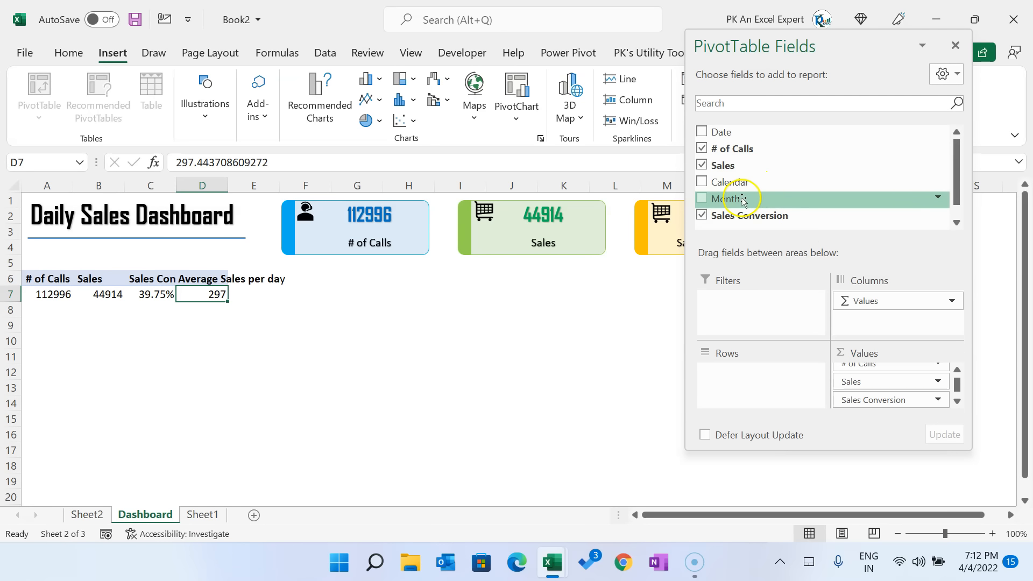
left_click_drag(741, 199, 742, 218)
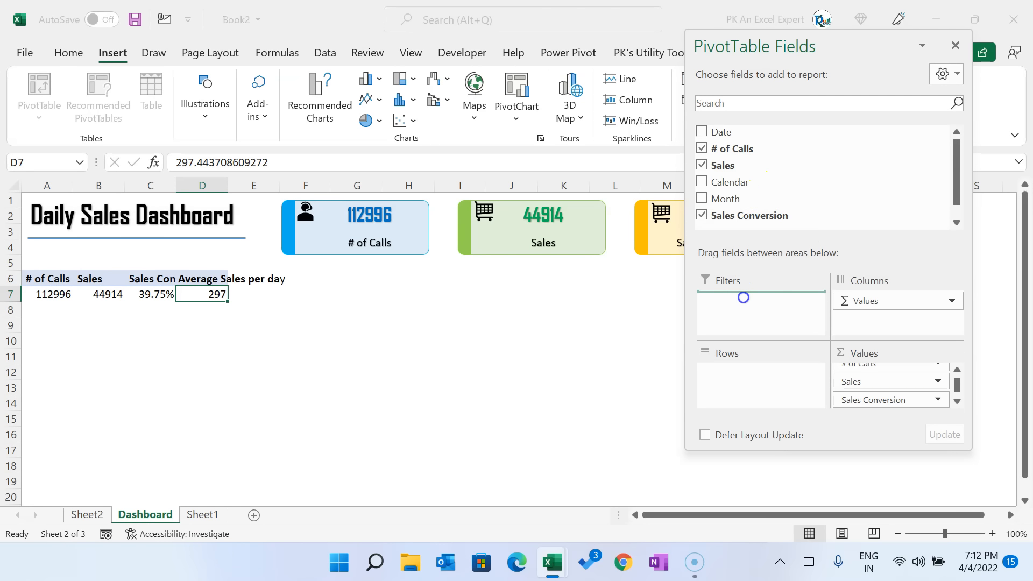
left_click_drag(743, 297, 743, 299)
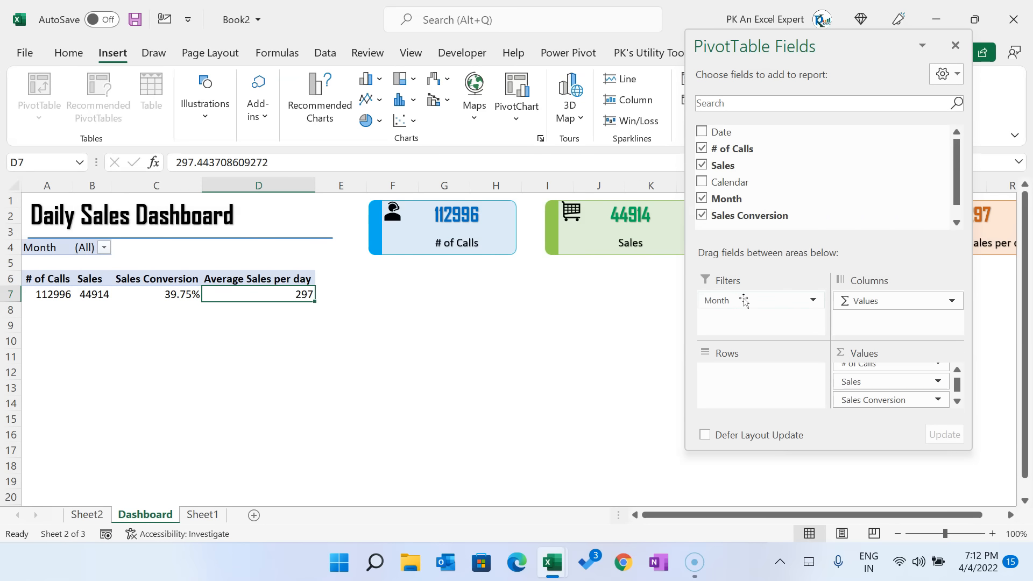
left_click(956, 45)
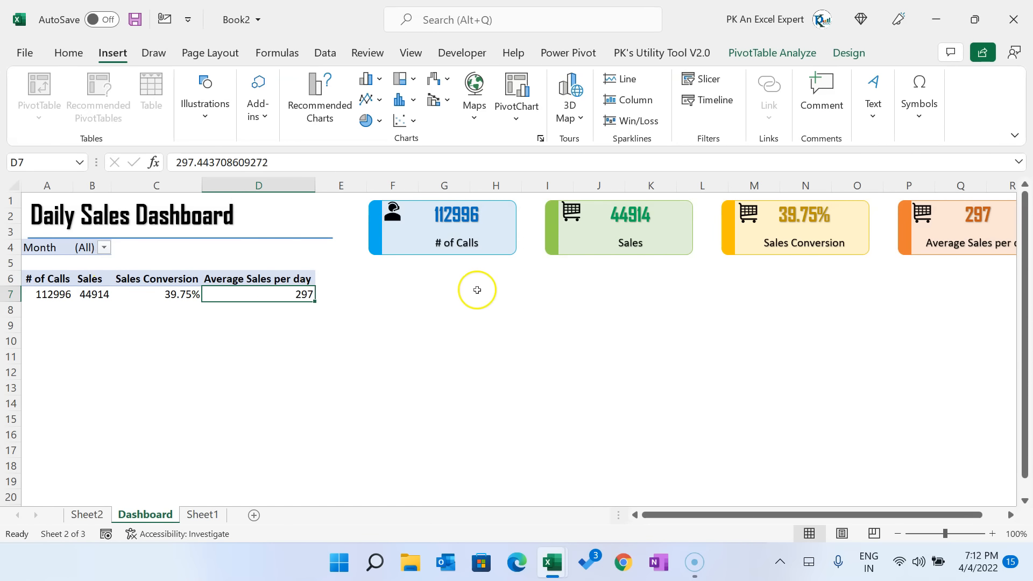
key("ctrl+z")
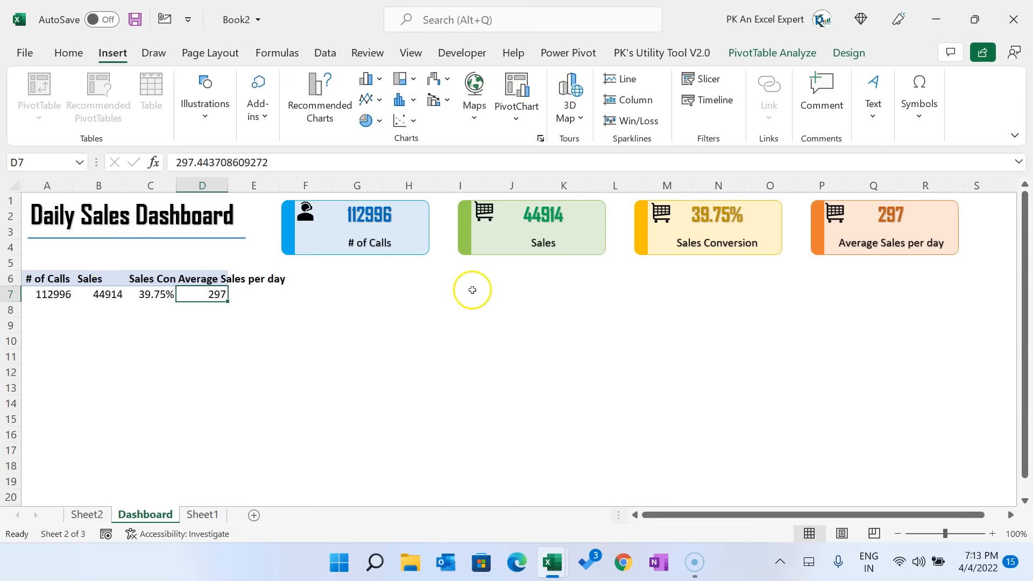
Step: Set the title and all four metric cards to not move or size with cells
left_click(413, 246)
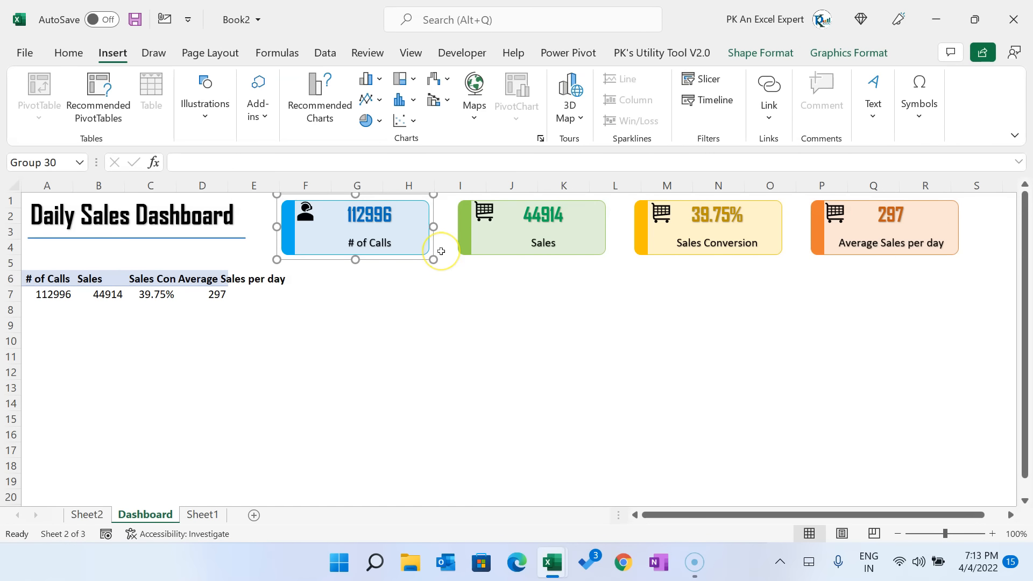
key("ctrl+a")
right_click(419, 253)
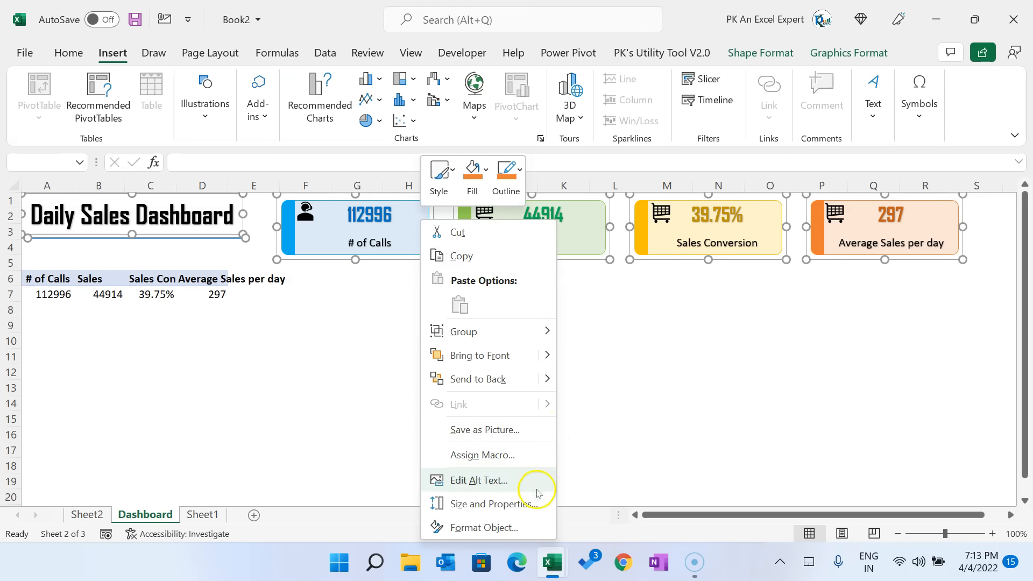
left_click(519, 504)
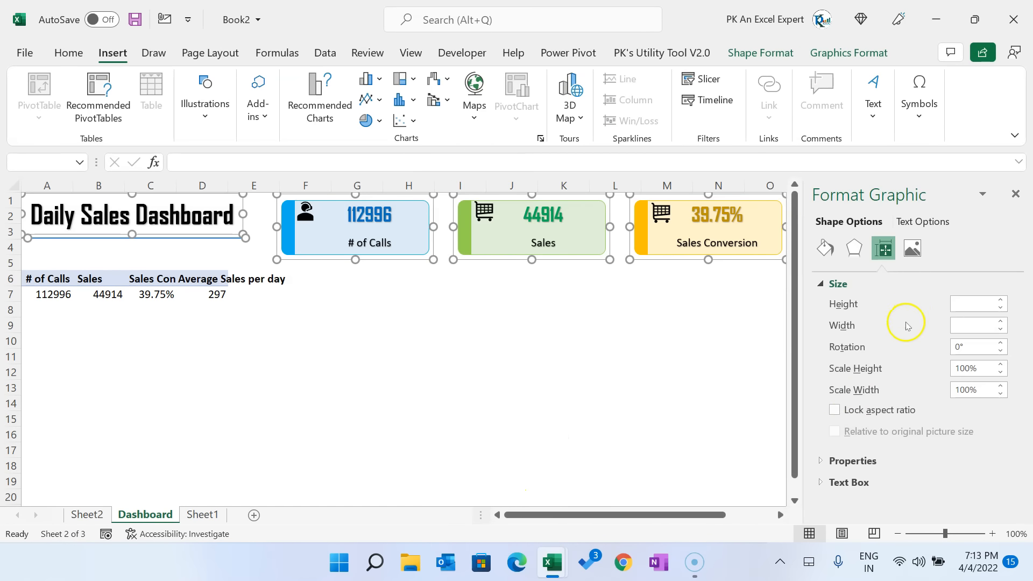
left_click(856, 461)
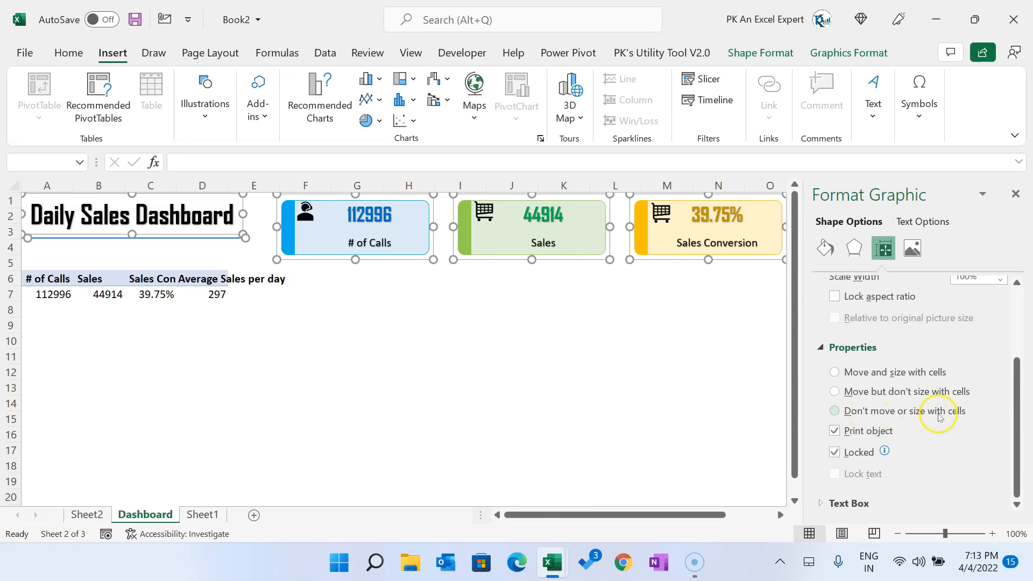
left_click(1016, 193)
Step: Move the PivotTable from A6:D7 down to cell A9 of the Dashboard sheet
left_click_drag(26, 278, 218, 294)
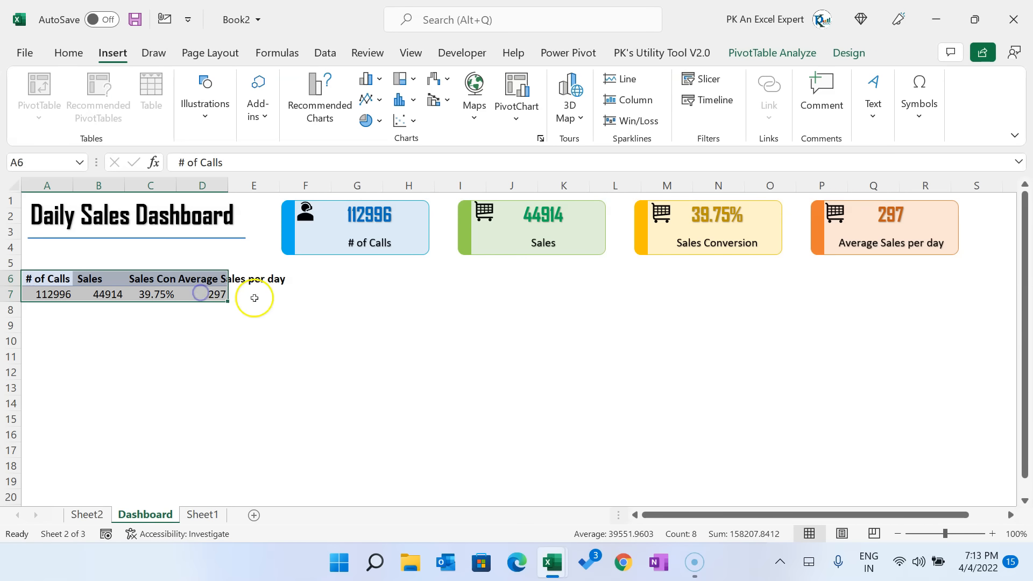
key("ctrl+c")
left_click(28, 317)
key("ctrl+v")
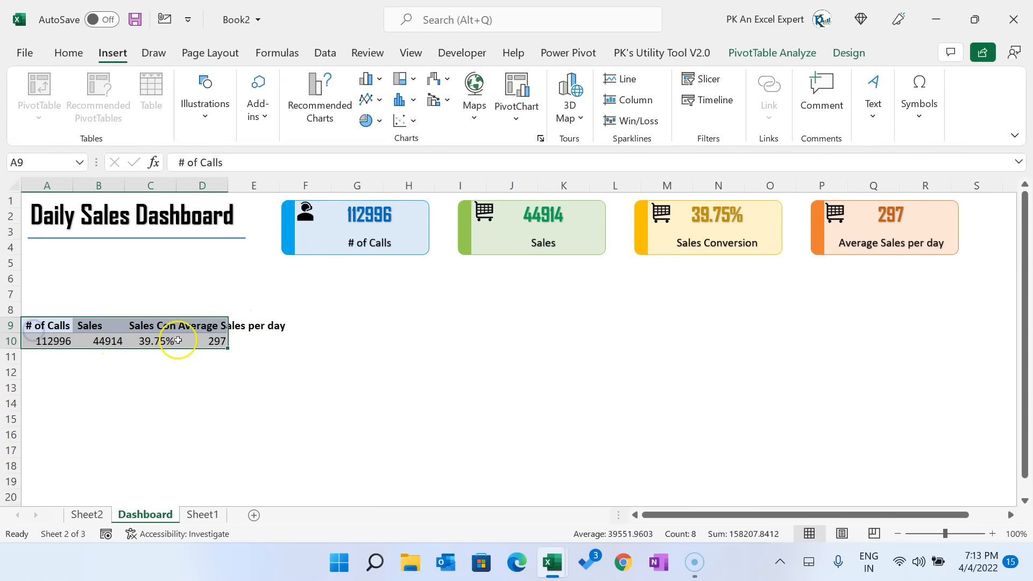
Step: Add Month as the report filter of the moved PivotTable and remove all of its value fields
right_click(185, 344)
left_click(291, 336)
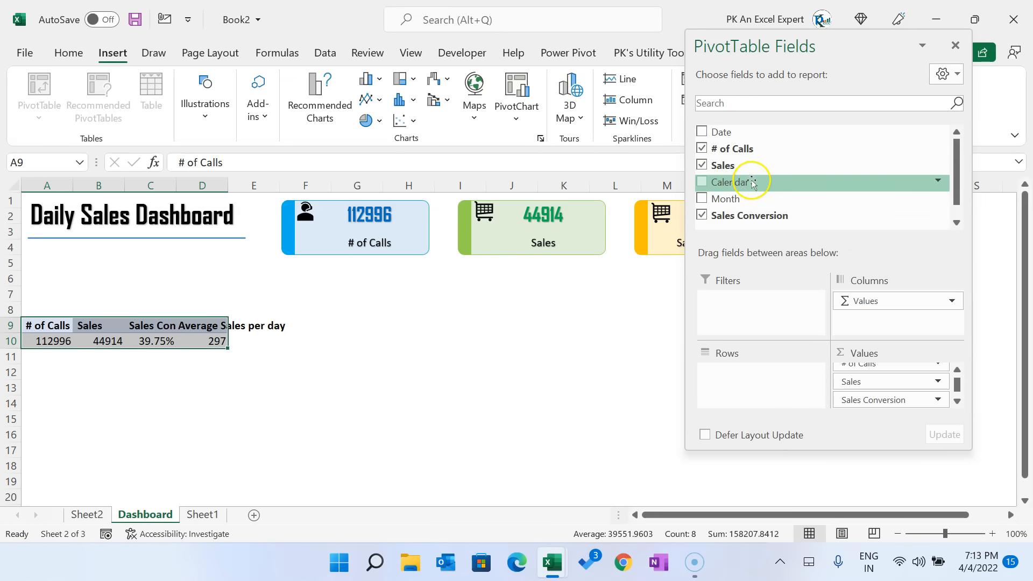
left_click_drag(736, 199, 733, 302)
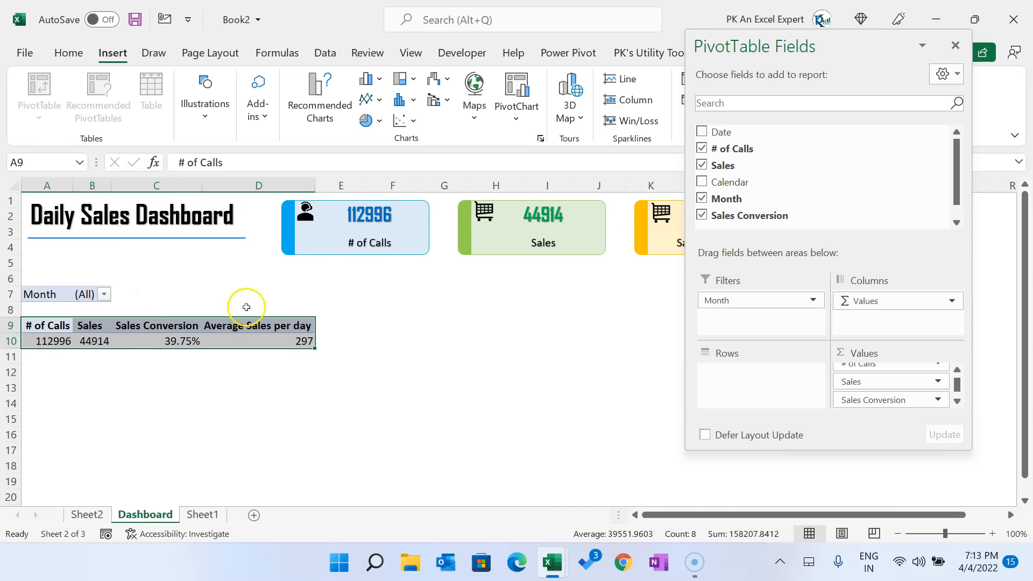
scroll(840, 371, "up", 1)
left_click_drag(869, 377, 837, 173)
left_click_drag(874, 374, 830, 201)
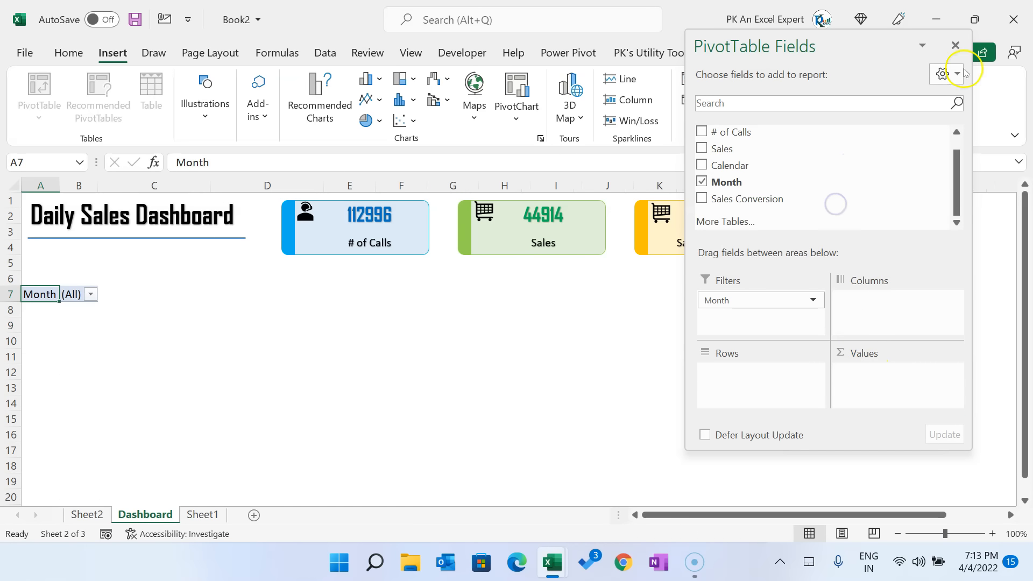
left_click(955, 45)
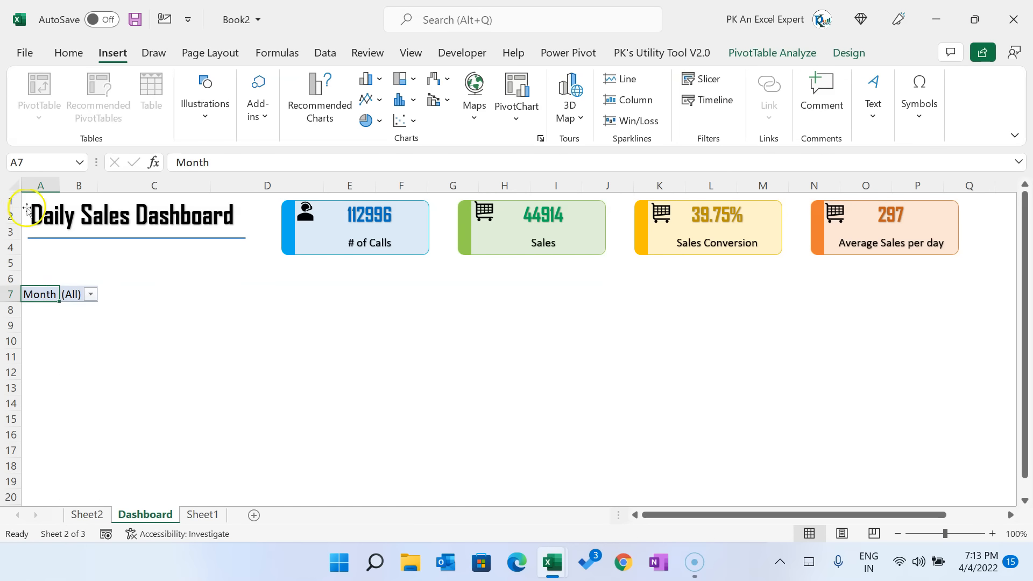
Step: Insert a column before column A, narrow the new column A and widen columns B and C
left_click(27, 186)
right_click(27, 186)
left_click(69, 316)
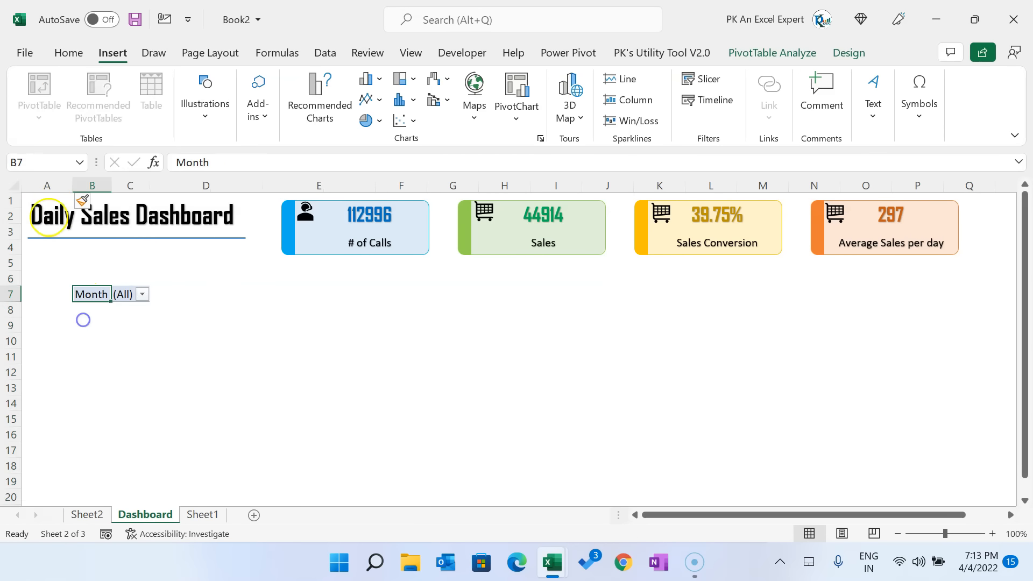
left_click_drag(73, 186, 122, 186)
Step: Turn off autofitting column widths on update in the options of the Month filter PivotTable
right_click(154, 295)
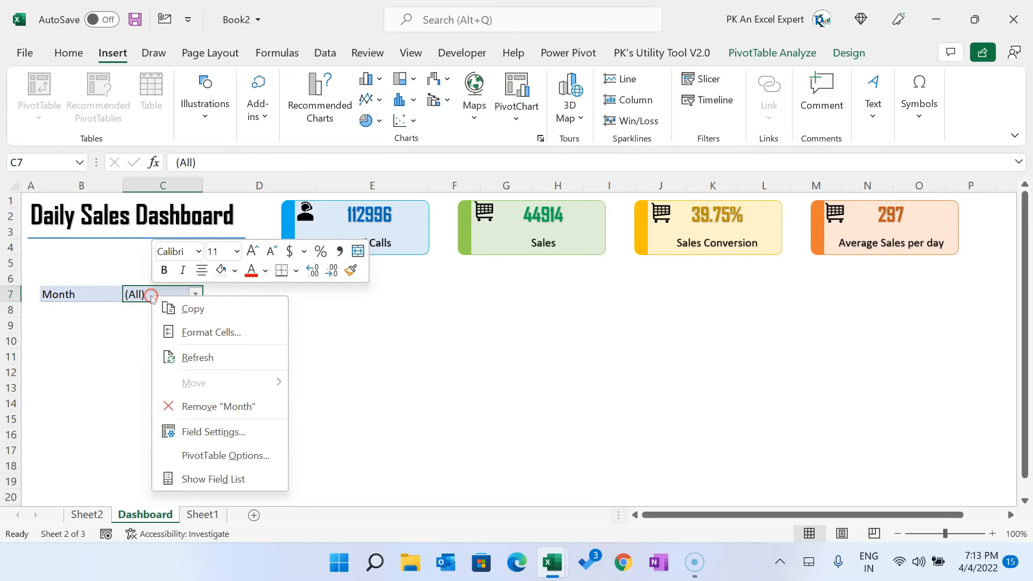
left_click(196, 456)
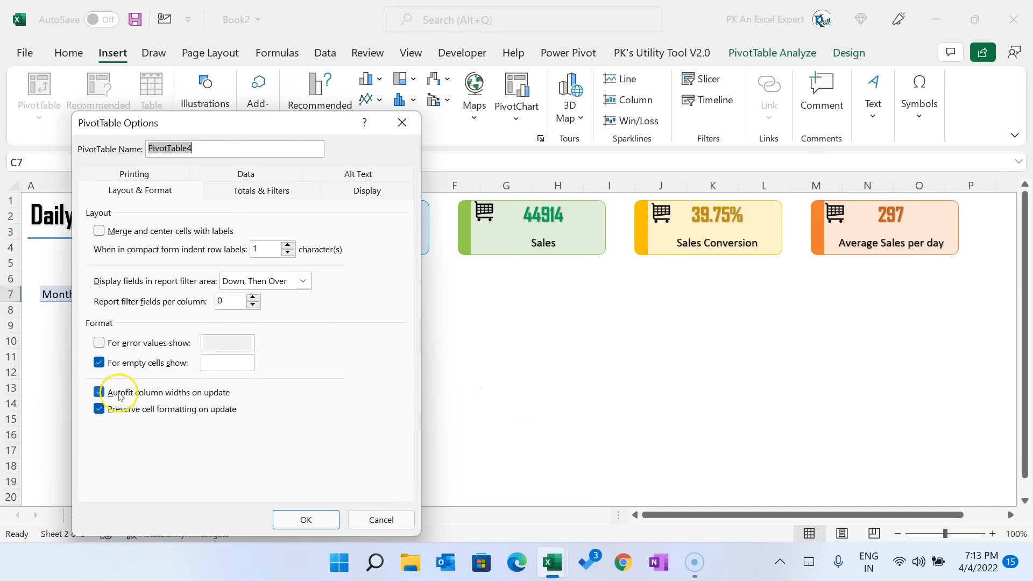
left_click(211, 398)
left_click(305, 519)
left_click(361, 450)
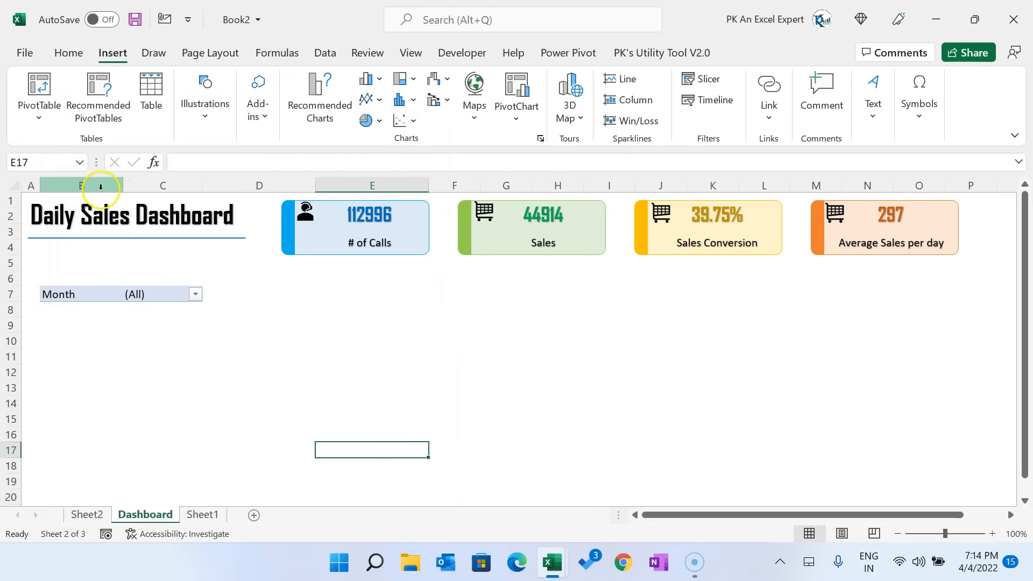
Step: Widen columns B and C slightly to enlarge the Month filter
left_click_drag(118, 187, 129, 188)
left_click_drag(209, 188, 214, 188)
left_click(352, 322)
Step: Delete the blank cells B6:C6 above the Month filter, shifting cells up
left_click_drag(91, 278, 214, 274)
key("ctrl+minus")
left_click(552, 241)
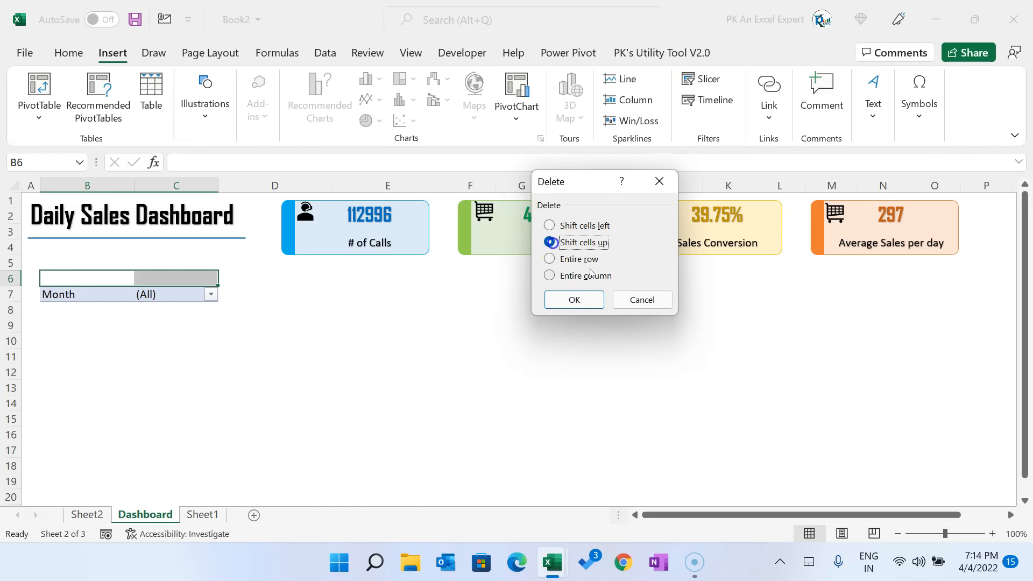
Step: Delete the blank cells B6:C6 above the Month filter, shifting the cells below up
left_click(574, 300)
left_click(359, 342)
Step: Insert a slicer for the Calendar field of the Month pivot table and place it directly below the Month filter
left_click(70, 309)
key("Up")
key("Up")
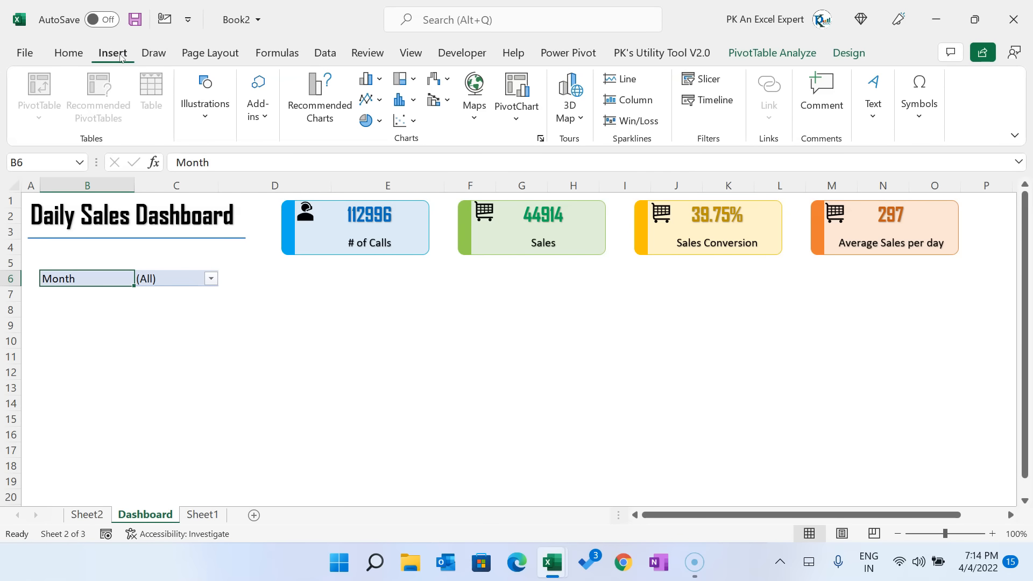
left_click(700, 79)
left_click(528, 161)
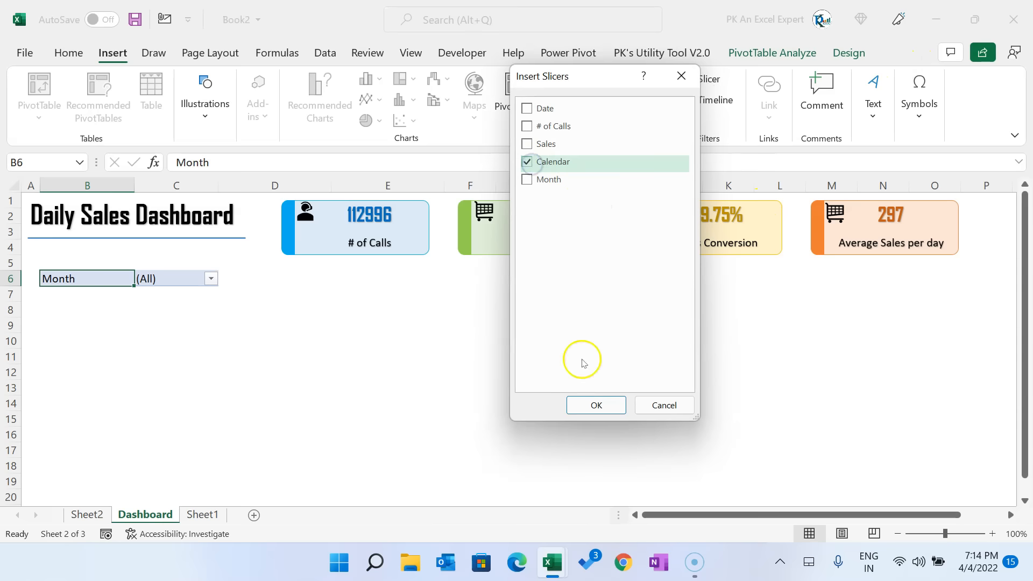
left_click(596, 405)
left_click_drag(516, 266, 111, 314)
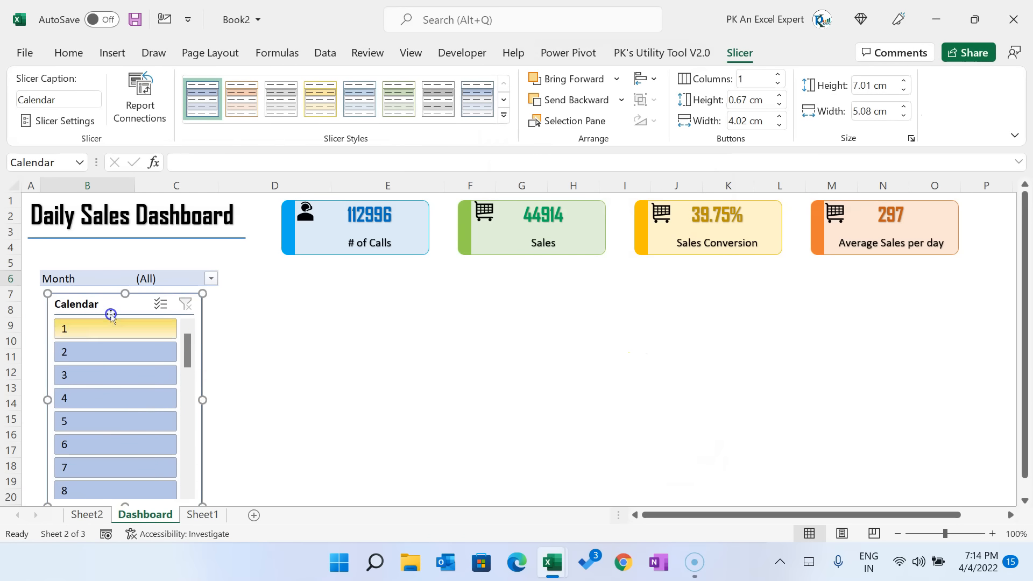
Step: Widen the Calendar slicer to about 5.91 cm and arrange its buttons in 7 columns
left_click_drag(211, 403, 228, 401)
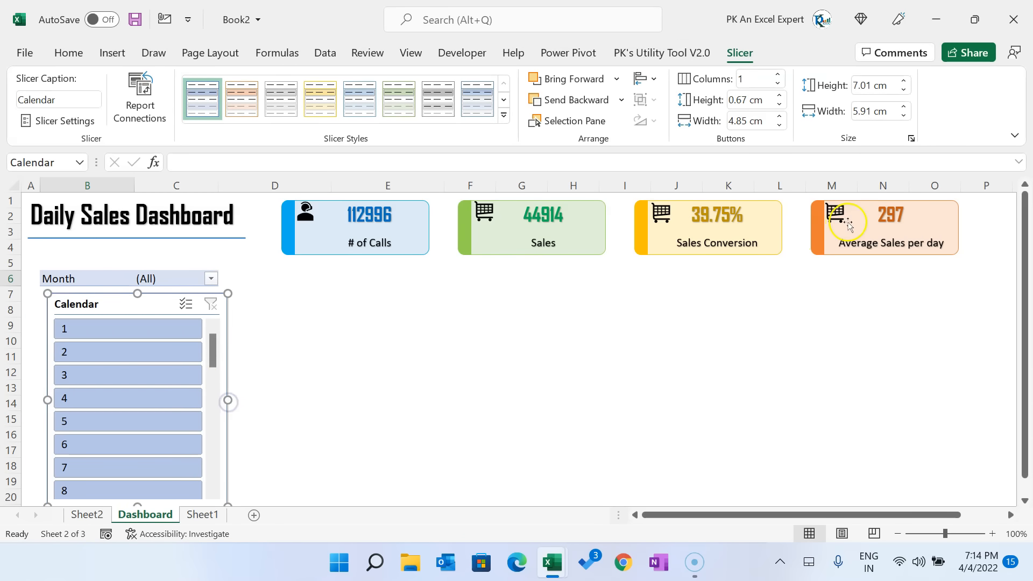
left_click(777, 75)
left_click(778, 75)
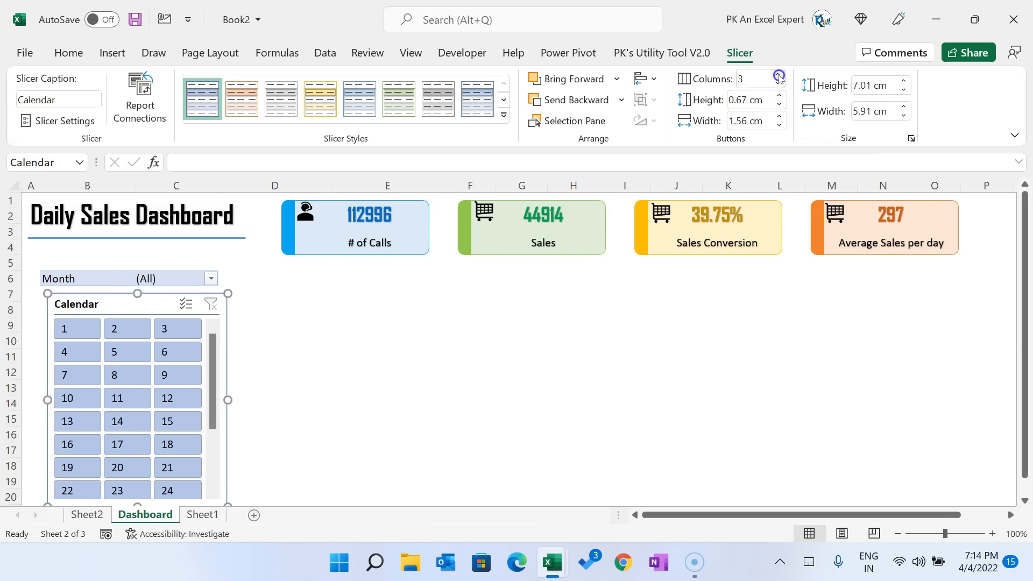
left_click(778, 76)
left_click(778, 76)
left_click(778, 76)
left_click(778, 75)
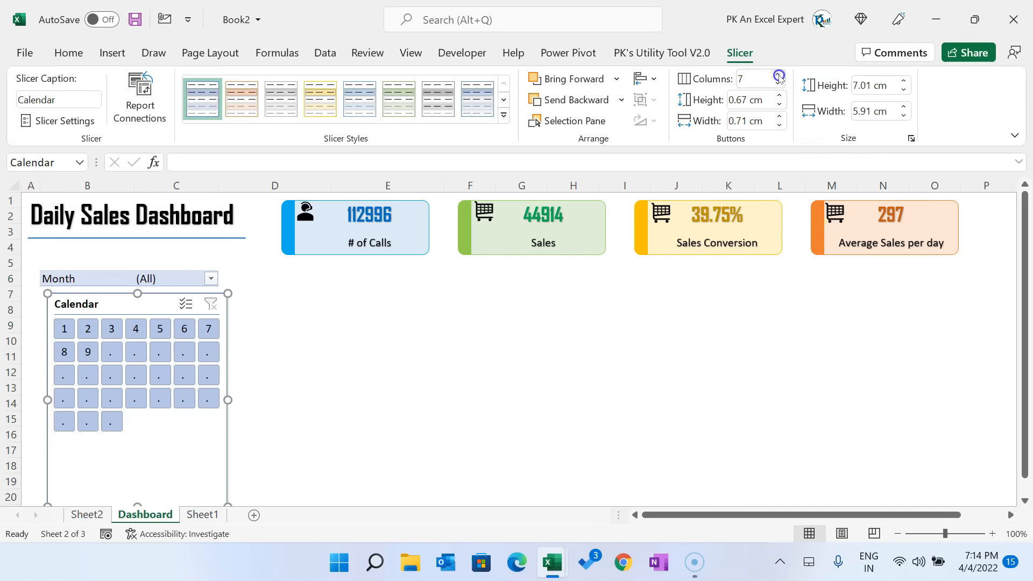
left_click(466, 339)
Step: Align the Calendar slicer with the Month filter's left edge, shorten it, and widen it until two-digit dates are readable
left_click(189, 461)
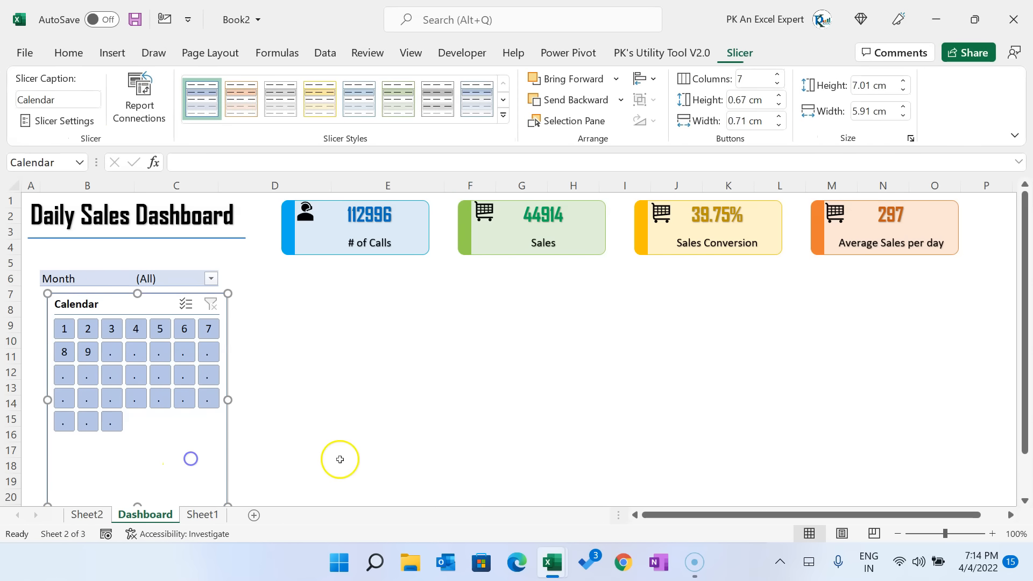
left_click_drag(229, 328, 220, 324)
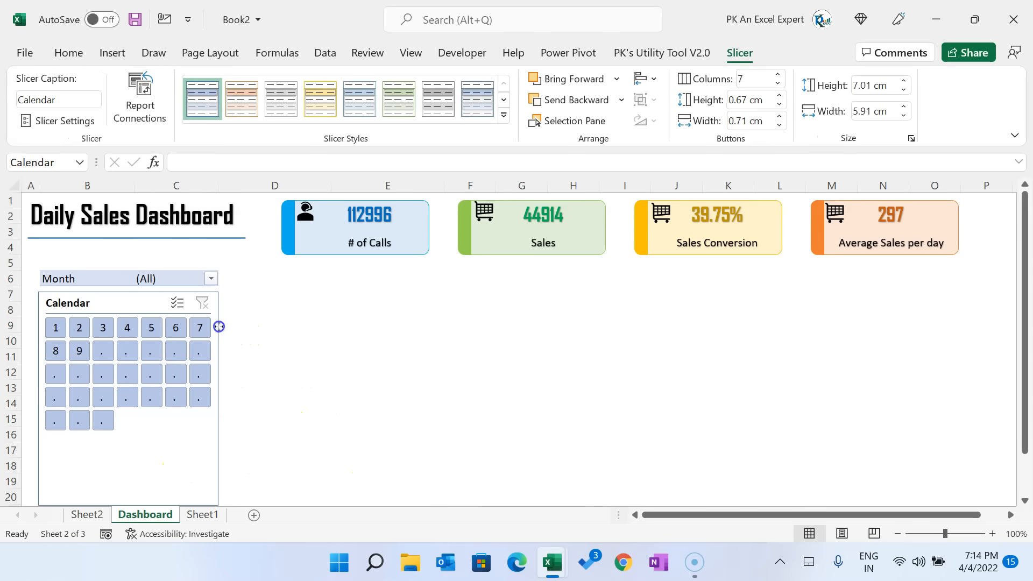
left_click(311, 330)
scroll(312, 381, "down", 1)
left_click(173, 437)
left_click_drag(129, 455, 131, 397)
left_click_drag(220, 320, 263, 320)
scroll(263, 320, "up", 1)
Step: Widen columns B and C so the Month filter spans the Calendar slicer's width, and fit the slicer's right edge to them
left_click(163, 276)
left_click_drag(218, 186, 238, 186)
left_click_drag(134, 186, 161, 183)
left_click(332, 317)
left_click(194, 430)
left_click_drag(267, 366, 264, 366)
left_click(375, 383)
Step: Delete the blank row 5 between the dashboard title and the Month filter
left_click_drag(80, 262, 232, 260)
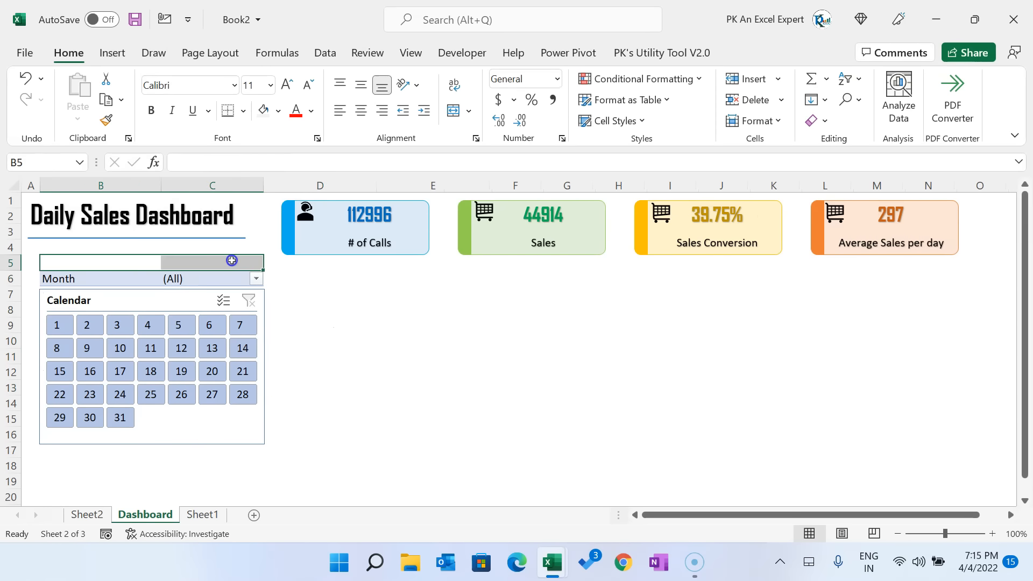
left_click(15, 264)
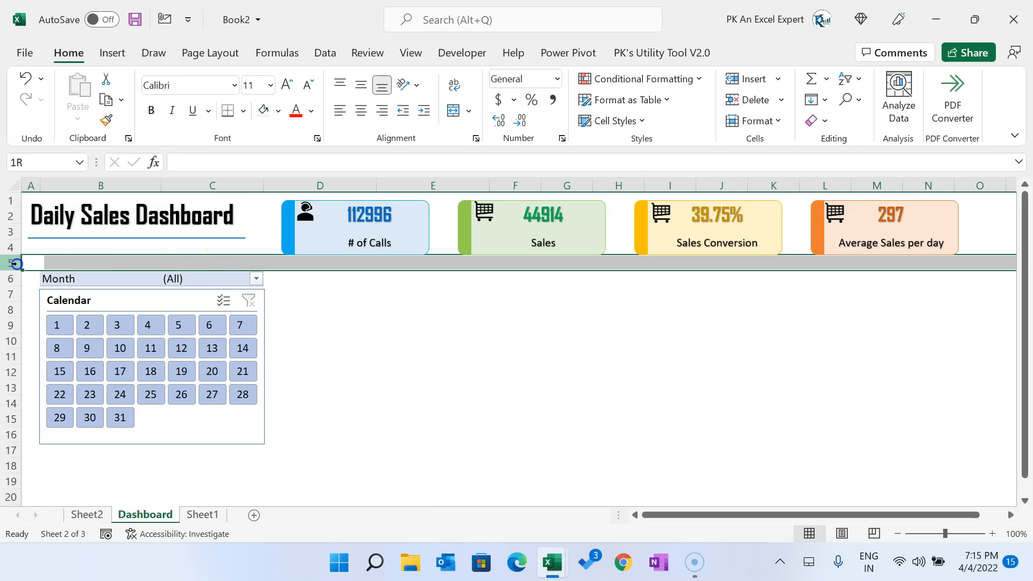
key("ctrl+minus")
Step: Filter the Month field to February
left_click(256, 263)
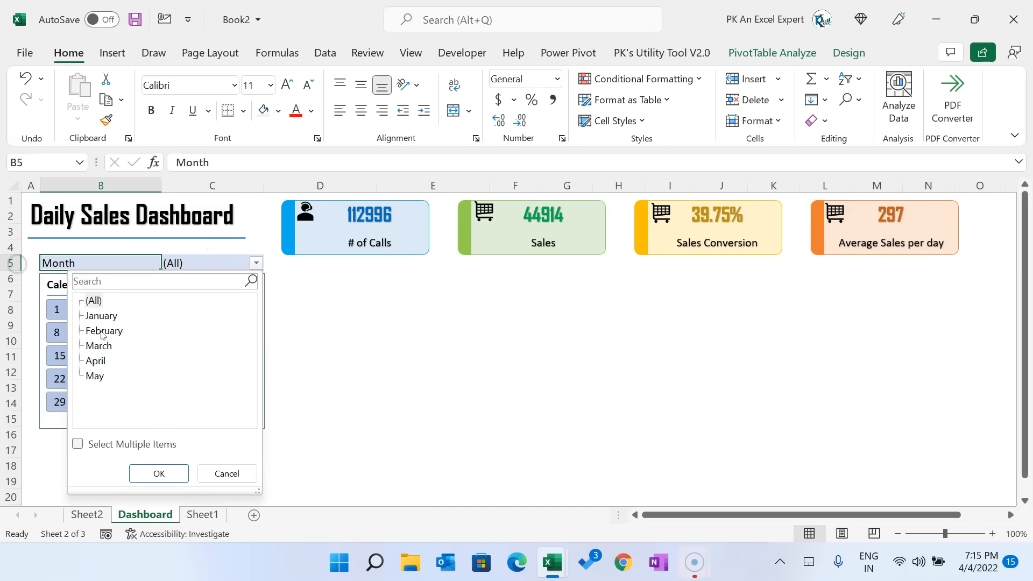
left_click(102, 331)
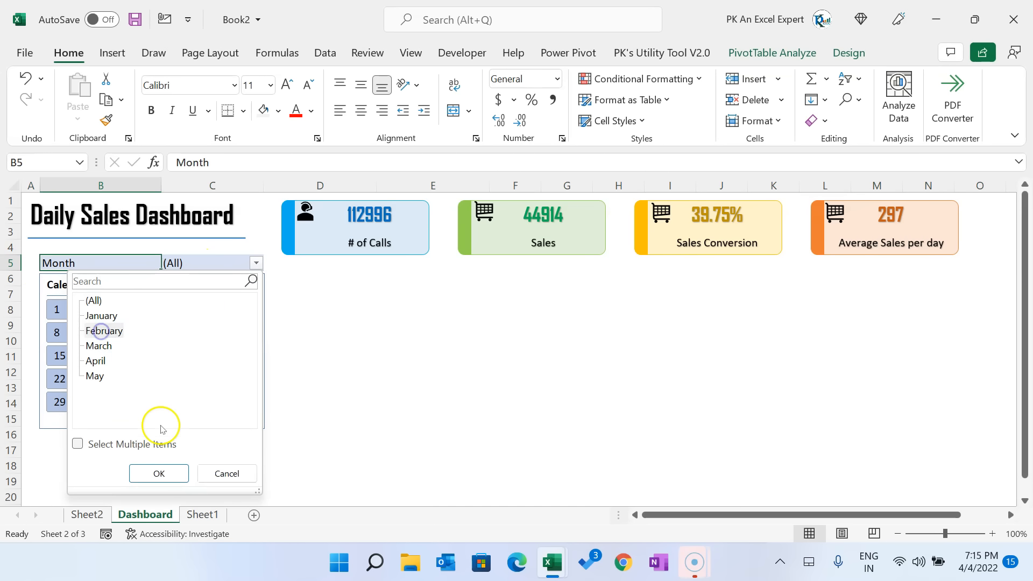
left_click(158, 474)
Step: Set the Month filter to April
left_click(256, 263)
left_click(95, 360)
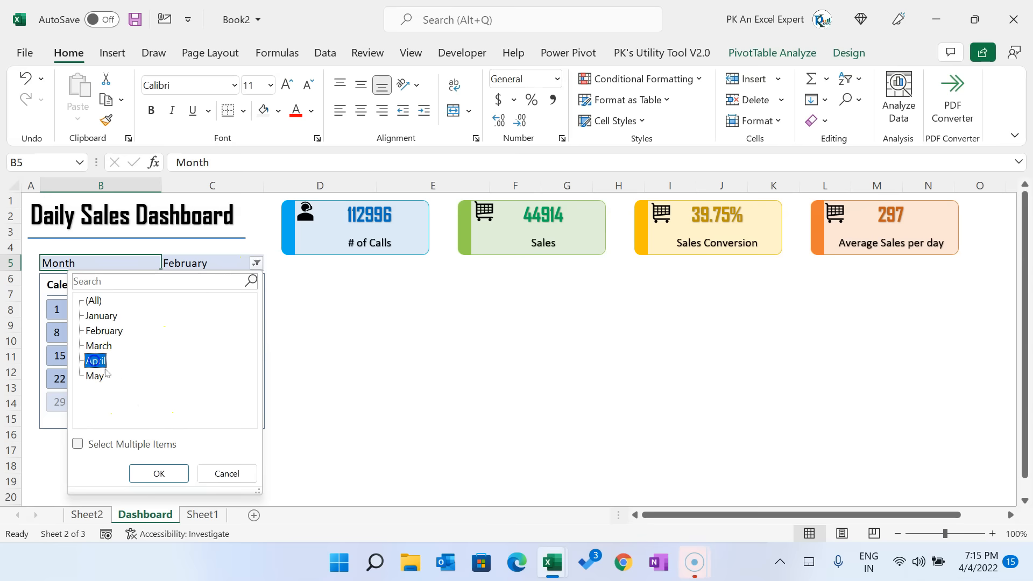
left_click(161, 473)
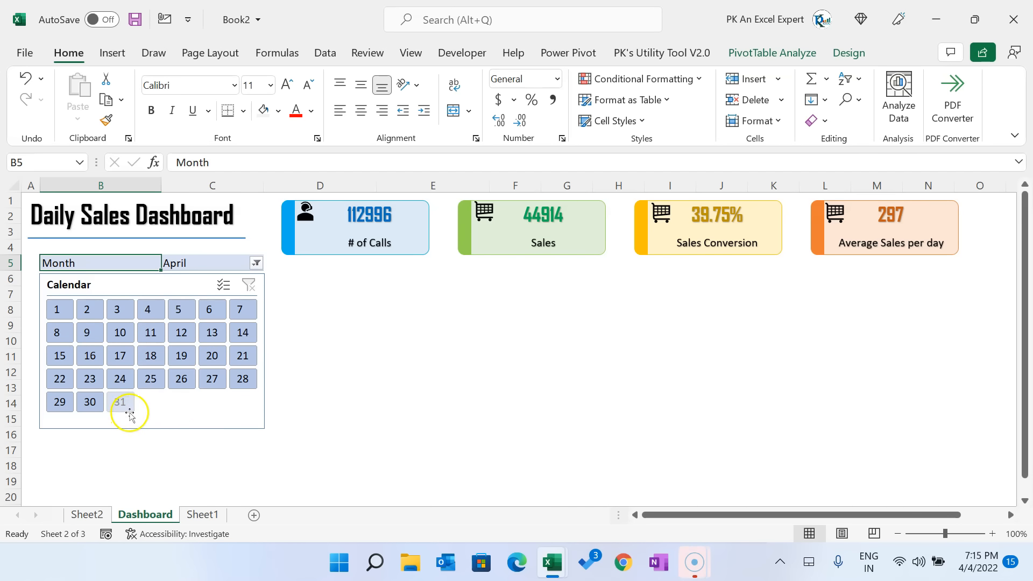
left_click(197, 422)
right_click(196, 423)
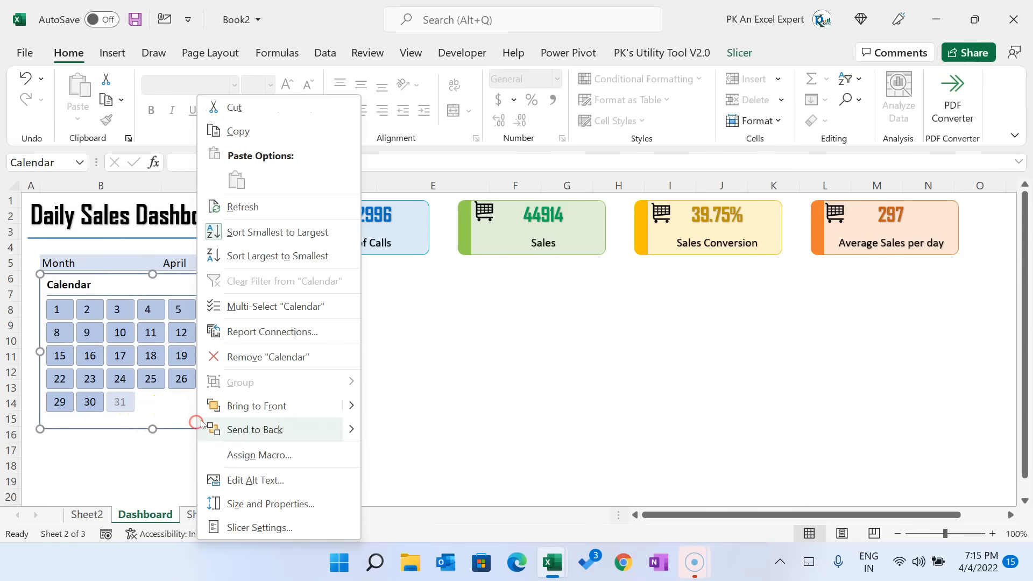
left_click(273, 527)
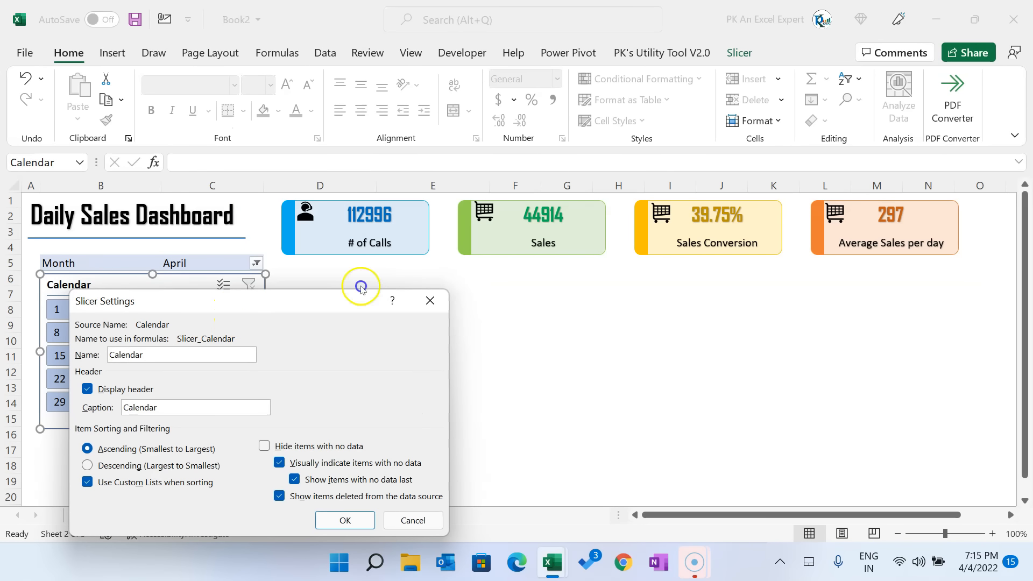
left_click_drag(253, 304, 528, 219)
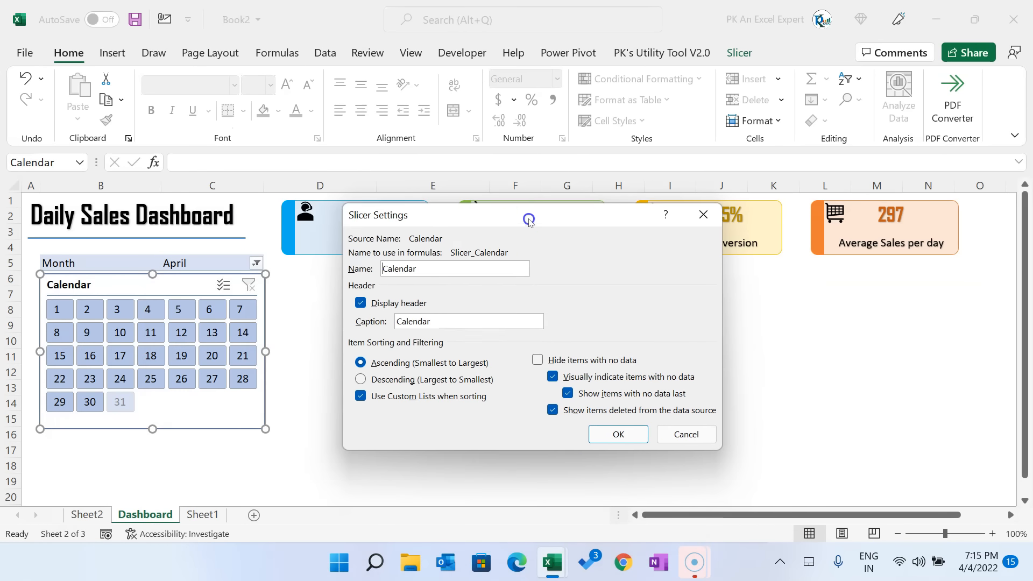
left_click(710, 216)
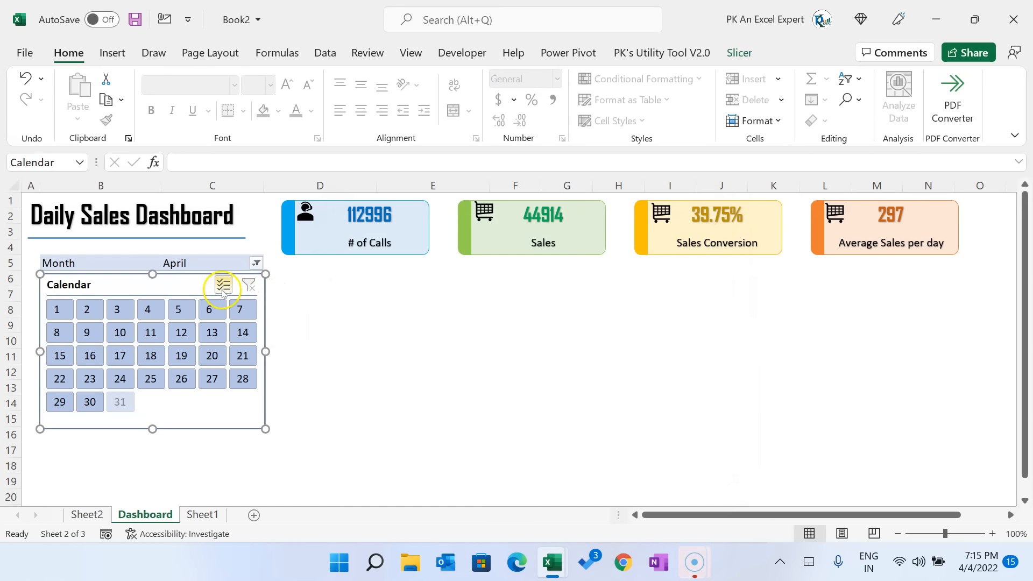
Step: Turn on multi-select for the Calendar slicer
left_click(224, 286)
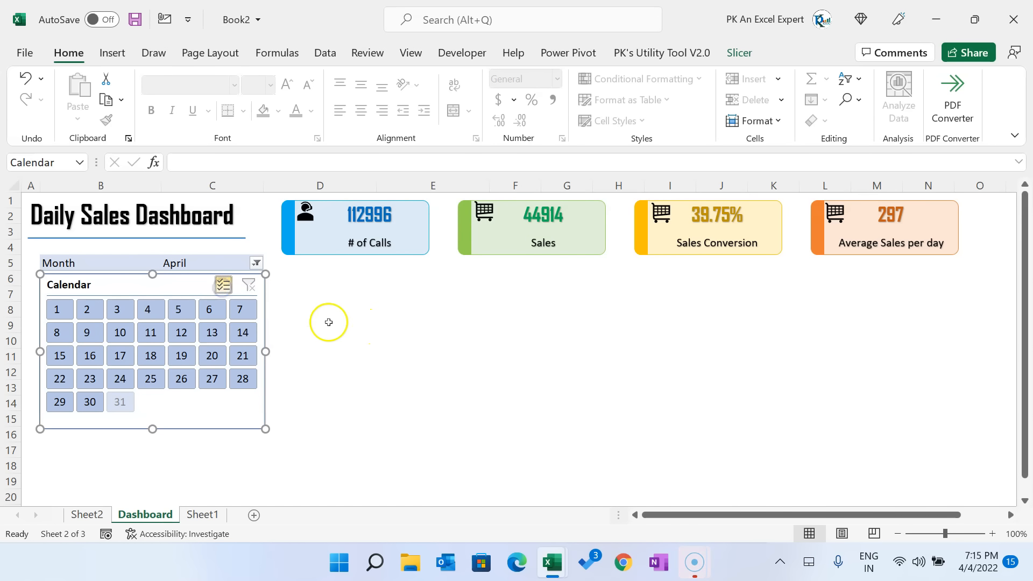
right_click(173, 285)
left_click(184, 292)
Step: Turn off the Calendar slicer's header and hide its items with no data
right_click(192, 292)
left_click(274, 527)
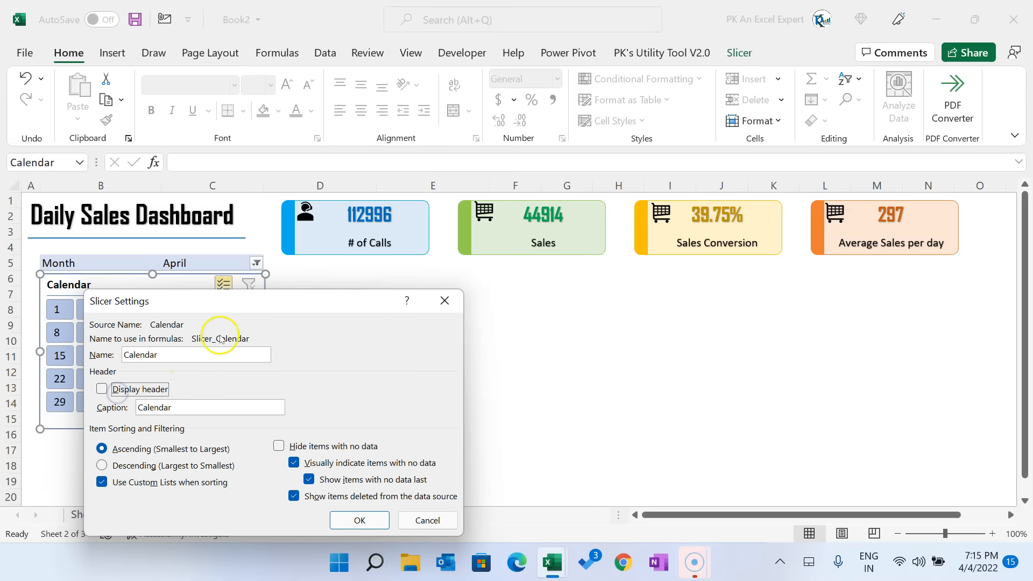
left_click_drag(258, 309, 361, 231)
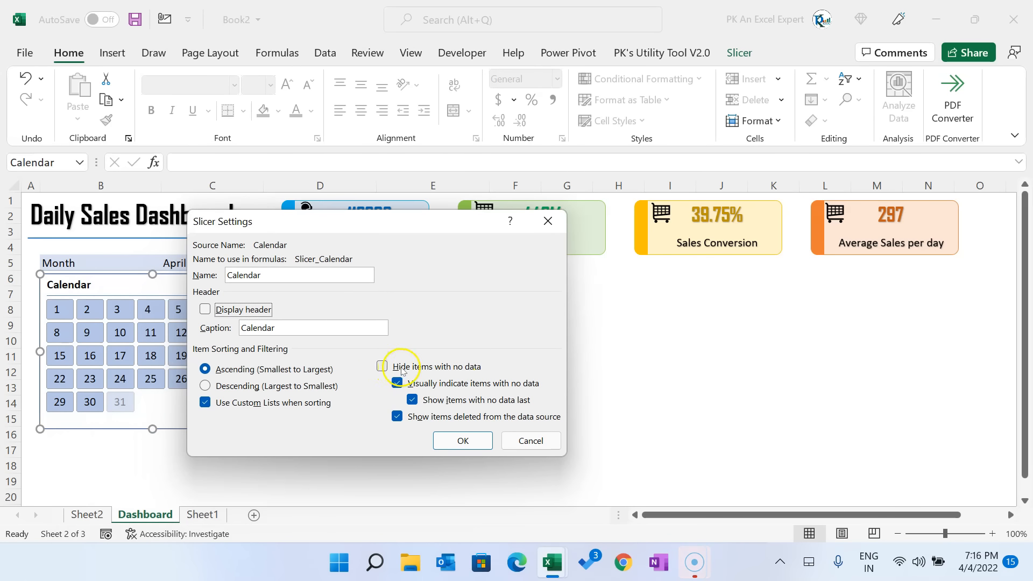
left_click(446, 369)
left_click(461, 439)
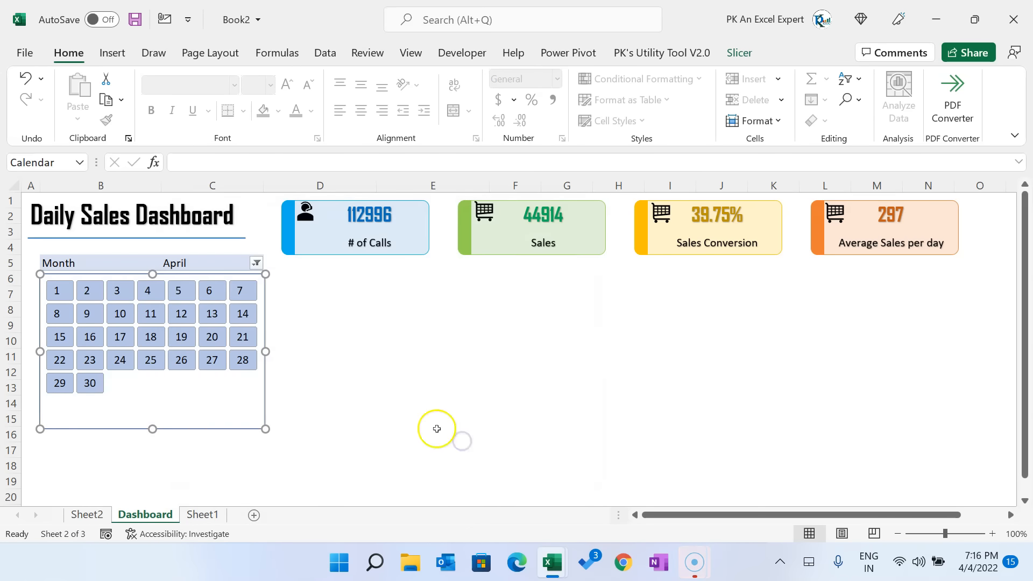
Step: Shorten the Calendar slicer to a height of about 4.34 cm by raising its lower edge
left_click(406, 370)
left_click(198, 398)
left_click_drag(152, 428, 154, 406)
left_click(385, 383)
left_click(198, 399)
left_click(241, 408)
left_click(241, 407)
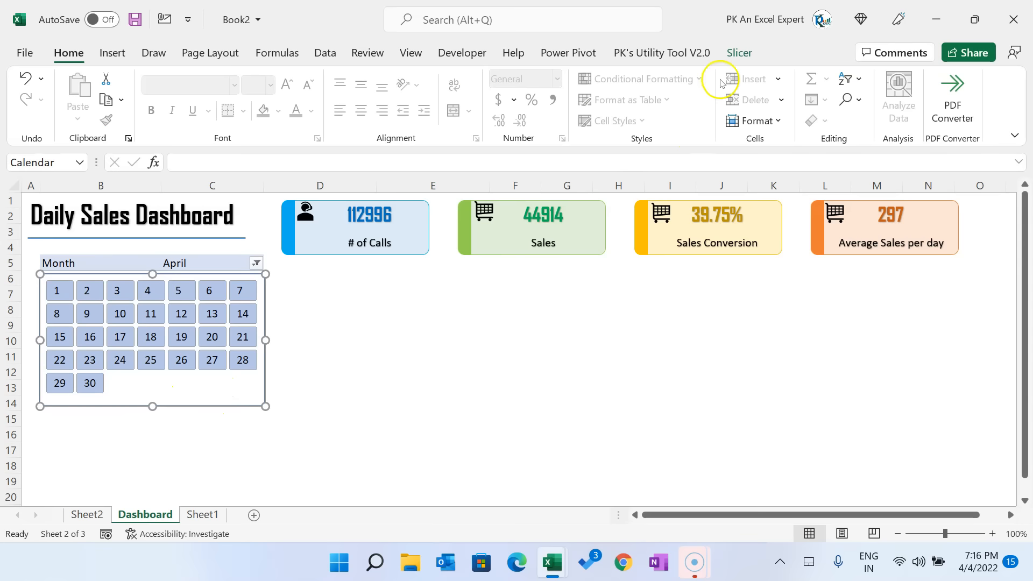
Step: Start a new slicer style and fill its Whole Slicer element with the lightest gray
left_click(745, 60)
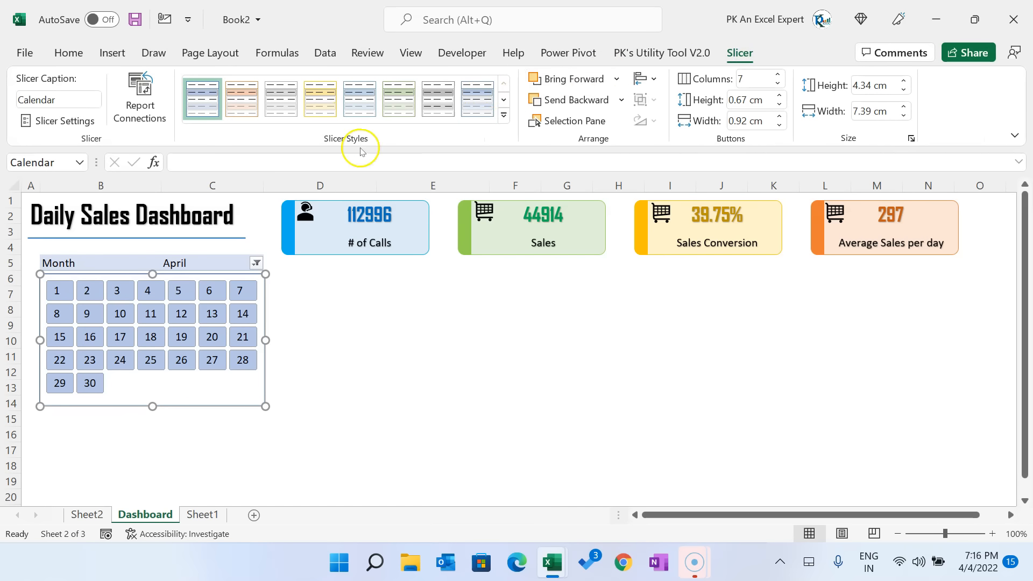
left_click(504, 114)
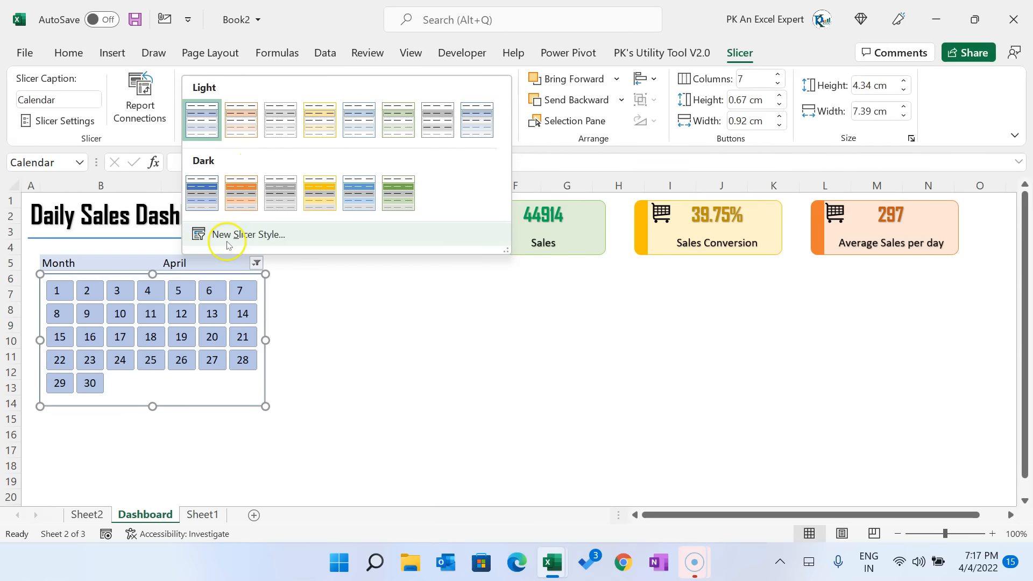
left_click(249, 234)
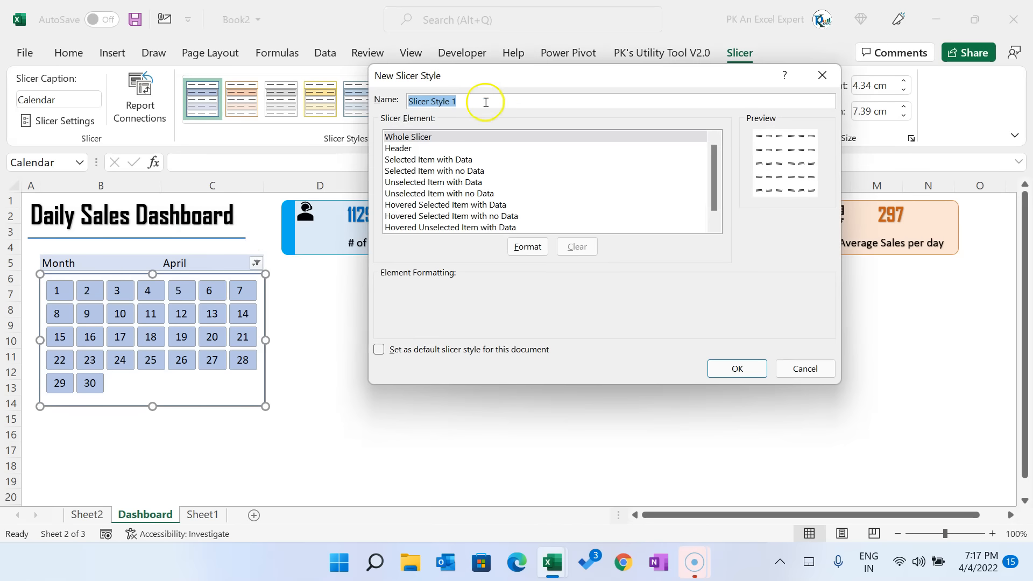
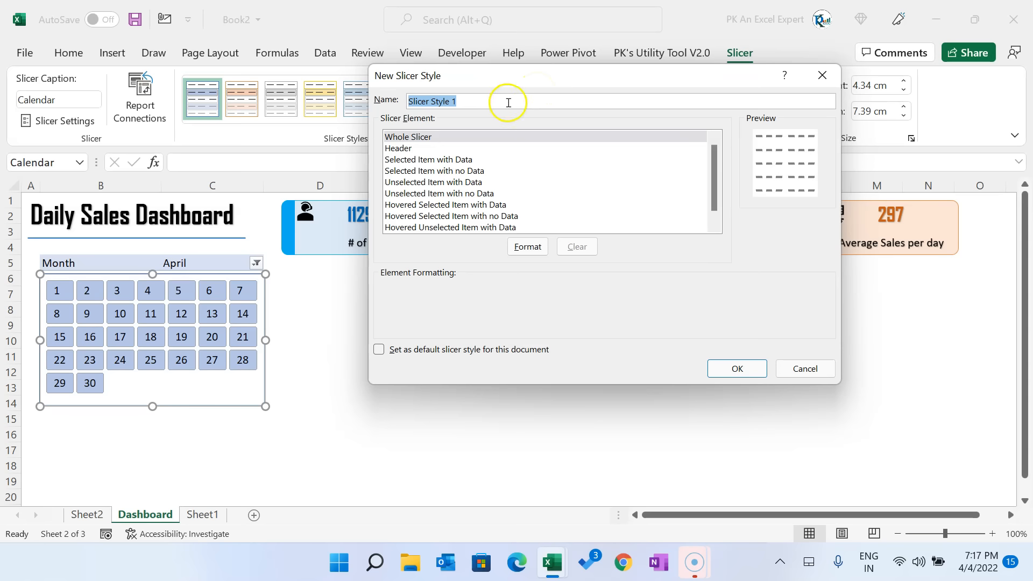
left_click(415, 139)
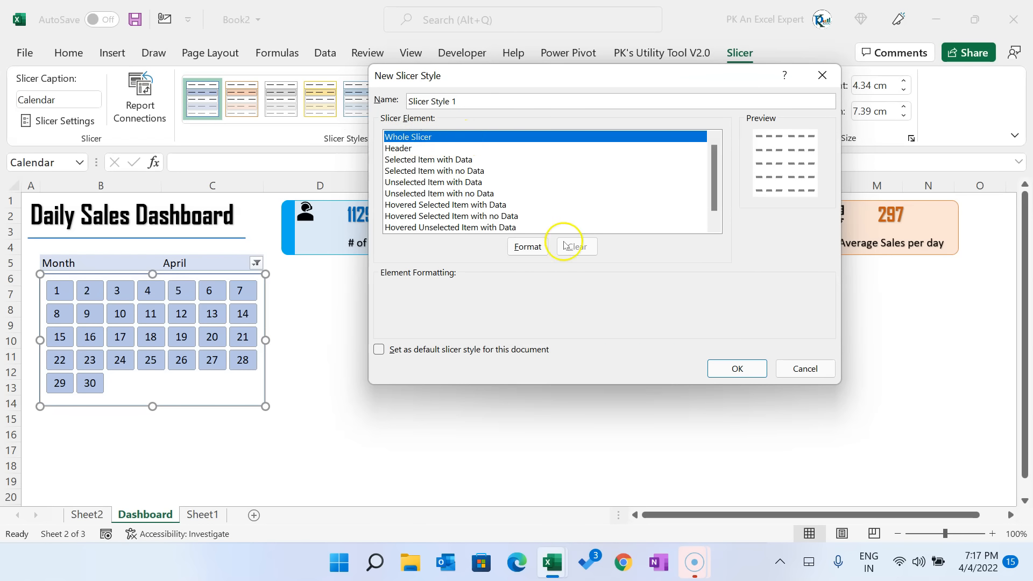
left_click(527, 246)
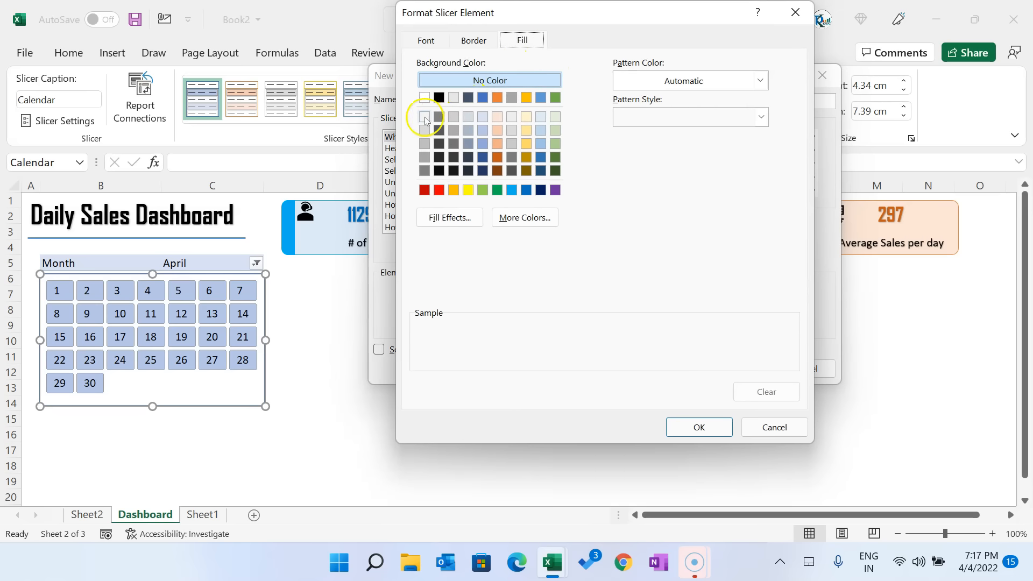
left_click(424, 117)
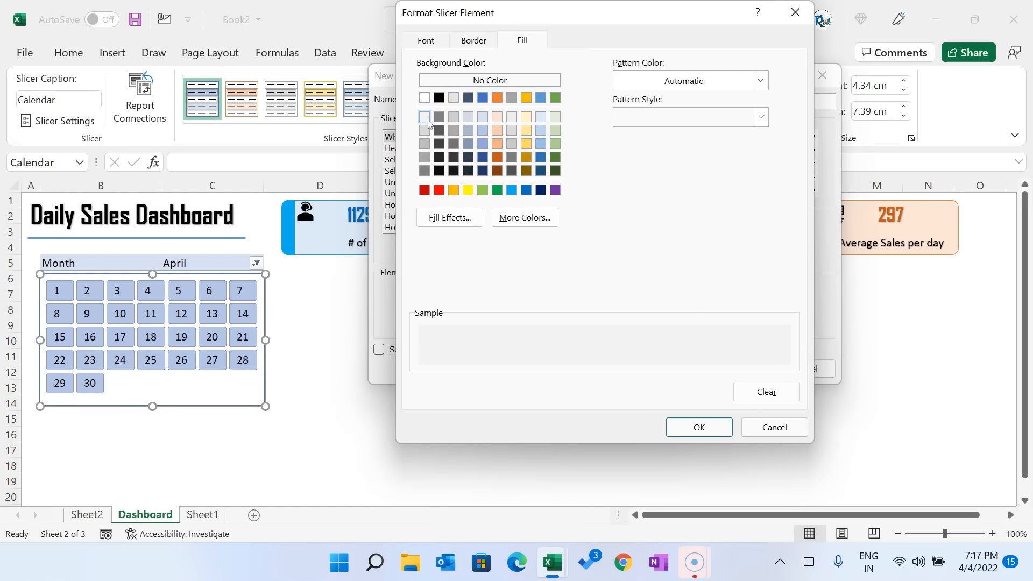
left_click(700, 427)
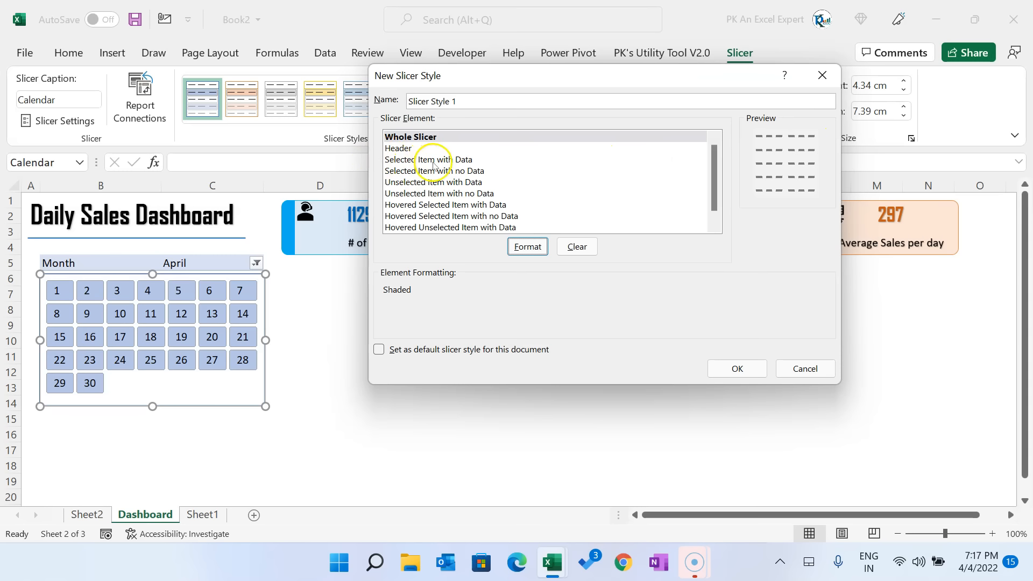
Step: Give the style's Selected Item with Data element a light blue fill and a dark blue double-line outline border
left_click(450, 160)
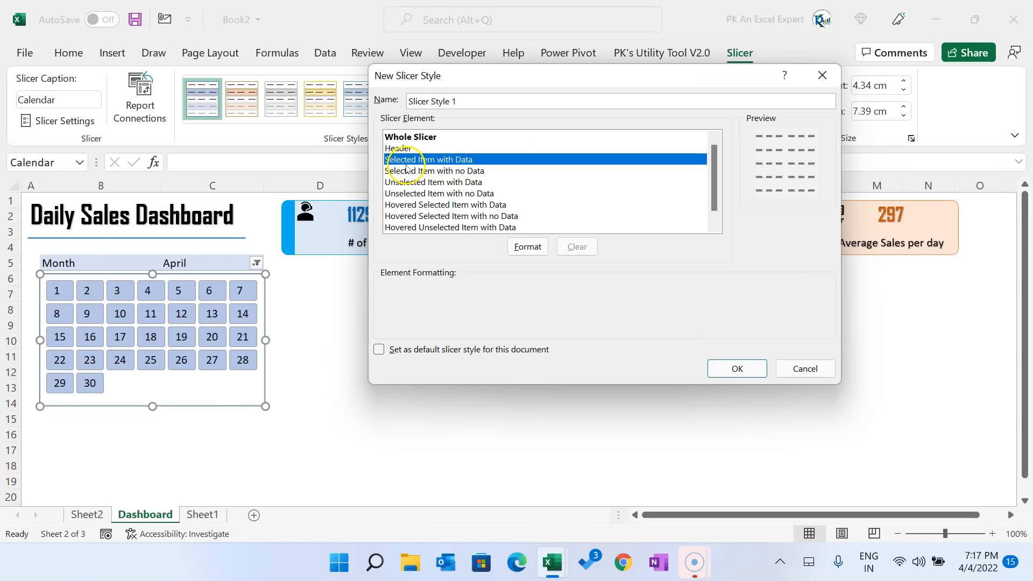
left_click(526, 247)
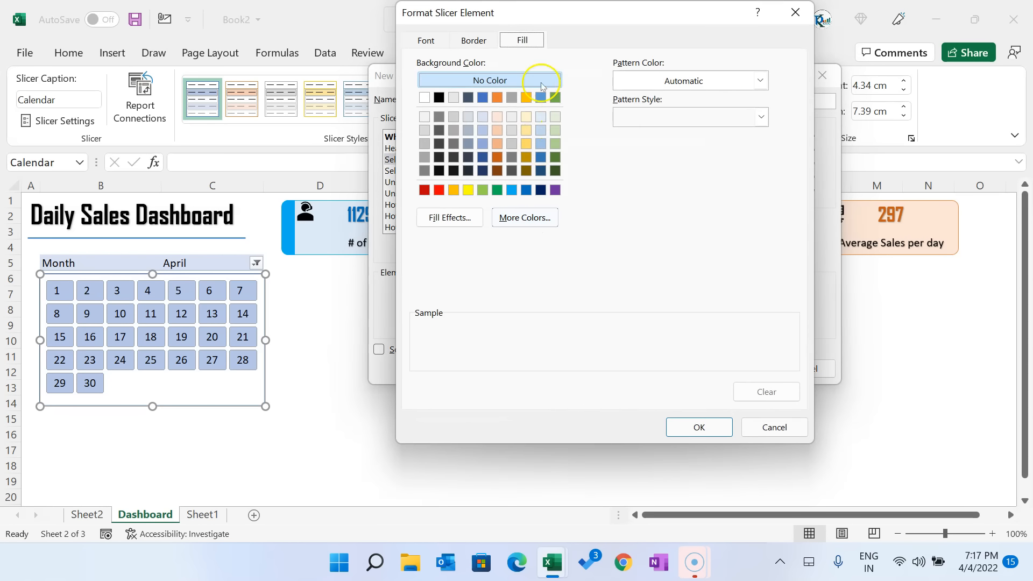
left_click(511, 189)
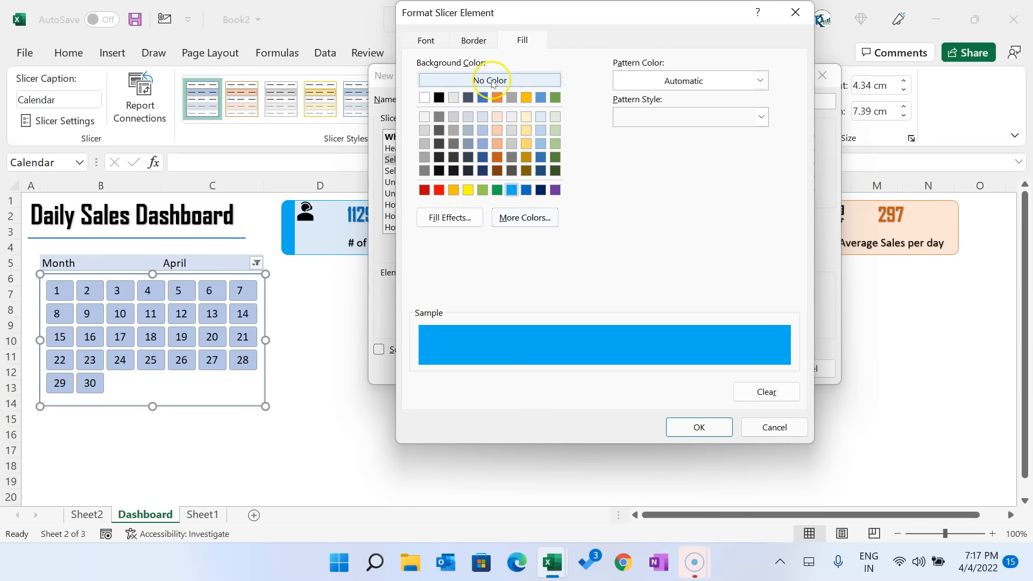
left_click(475, 41)
left_click(496, 182)
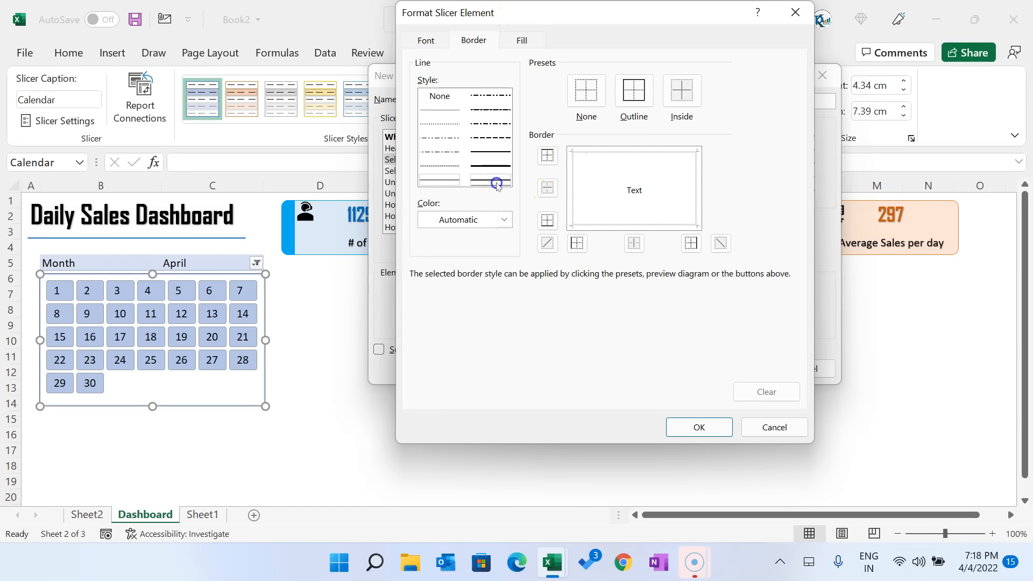
left_click(505, 220)
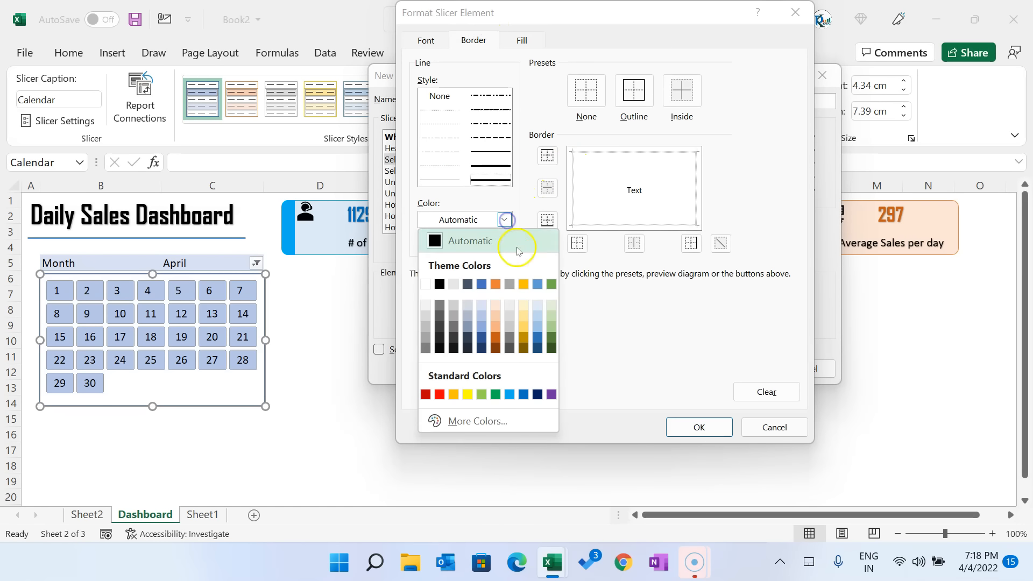
left_click(537, 348)
left_click(634, 94)
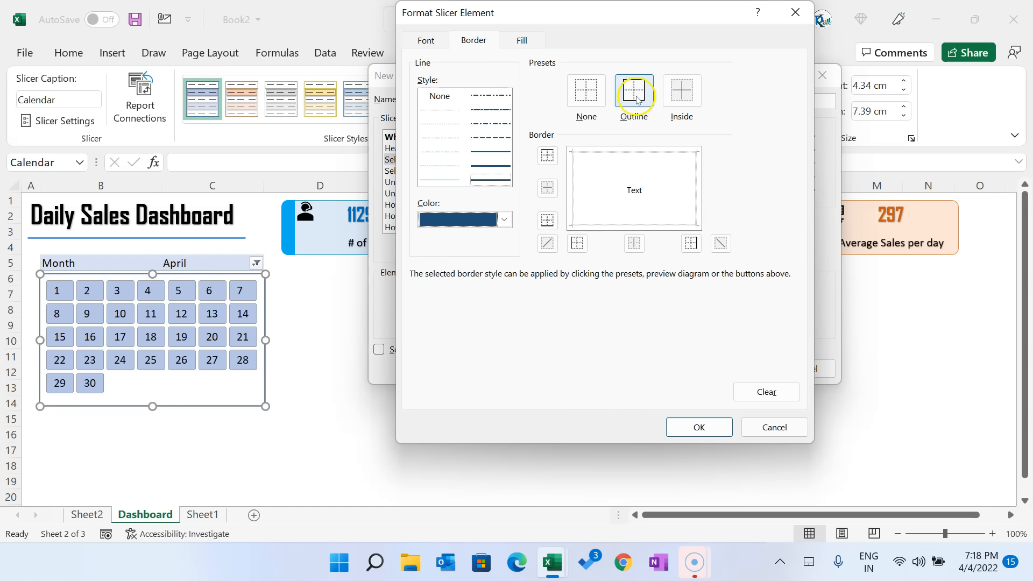
Step: Set the font color of the Selected Item with Data element to white and confirm its formatting
left_click(430, 41)
left_click(660, 183)
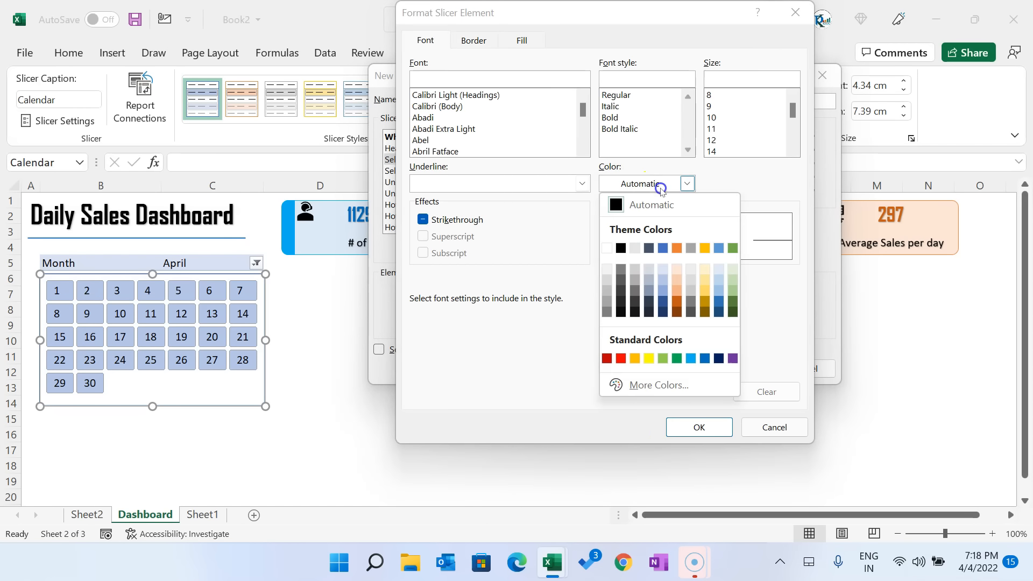
left_click(606, 248)
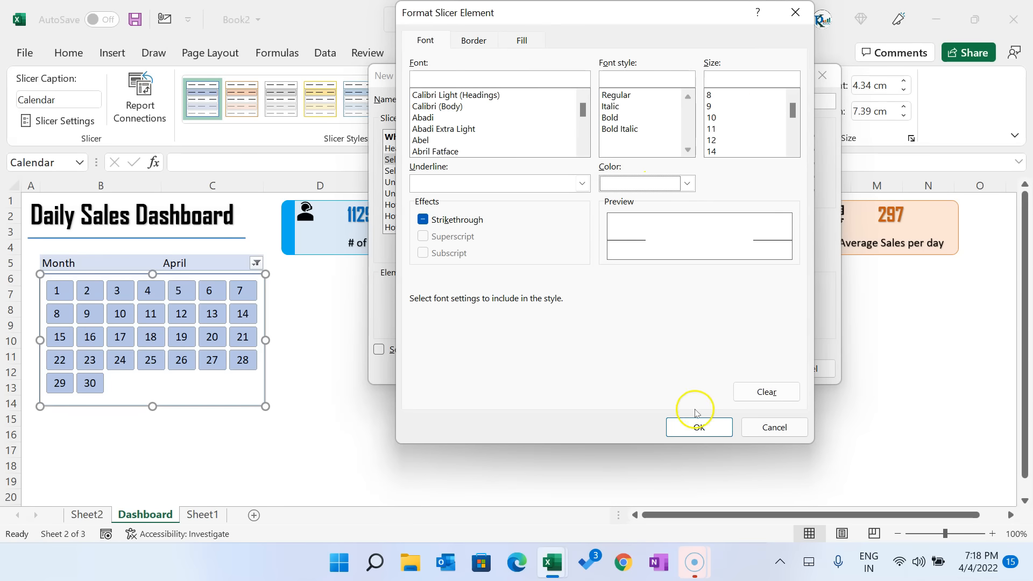
left_click(697, 426)
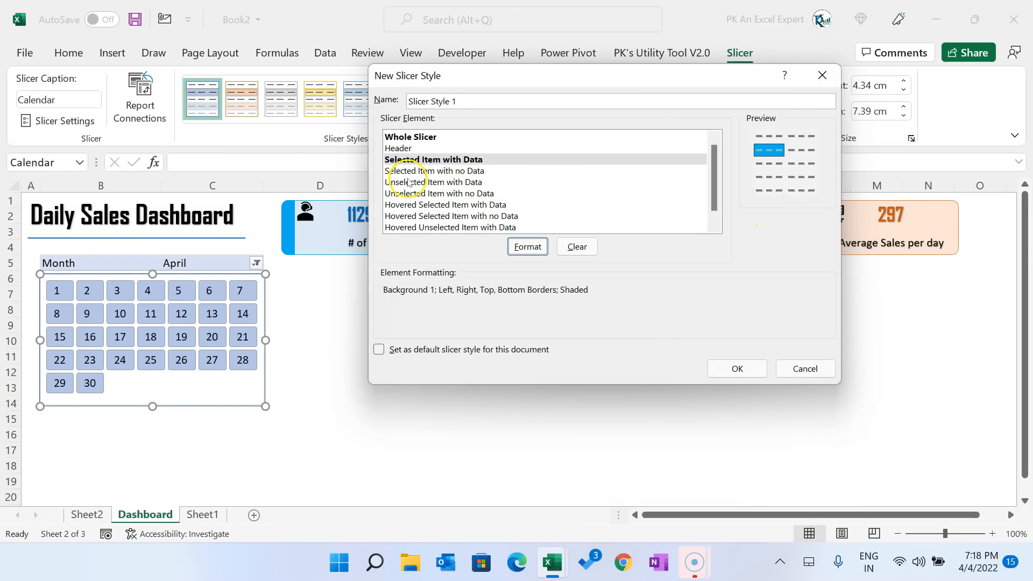
Step: Format the Unselected Item with Data element with a blue double-line outline border and a pale blue fill
left_click(433, 184)
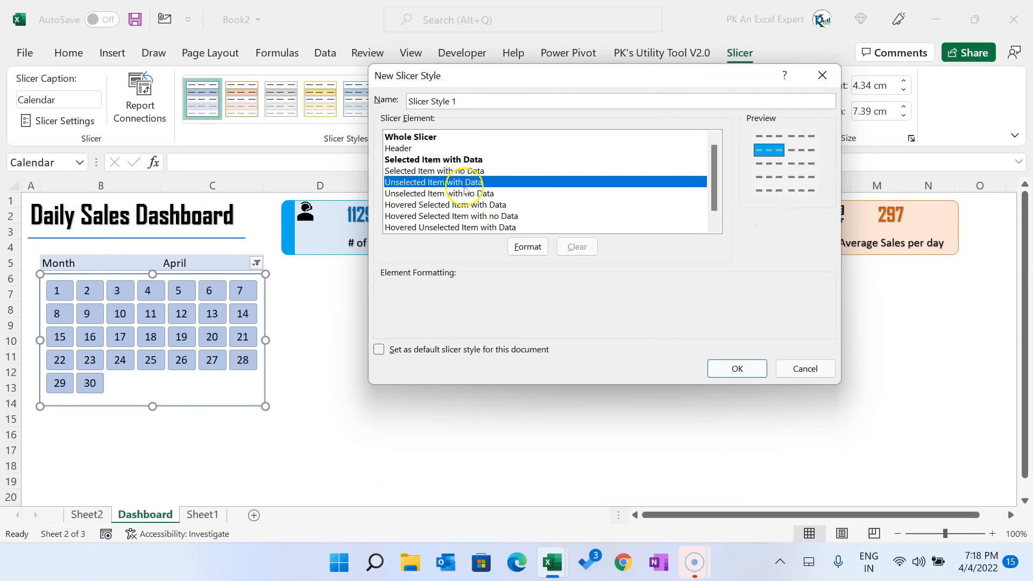
left_click(527, 247)
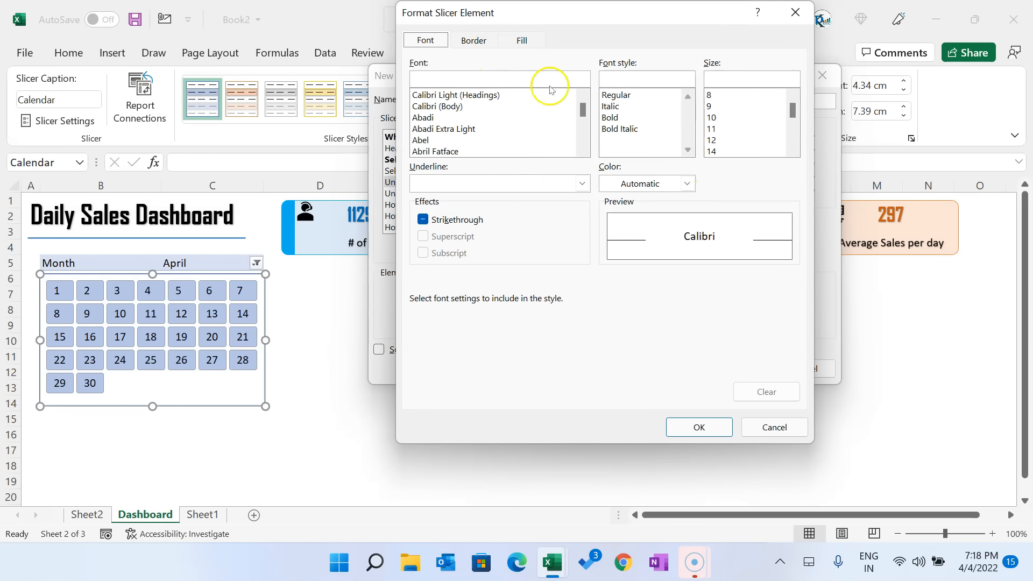
left_click(476, 39)
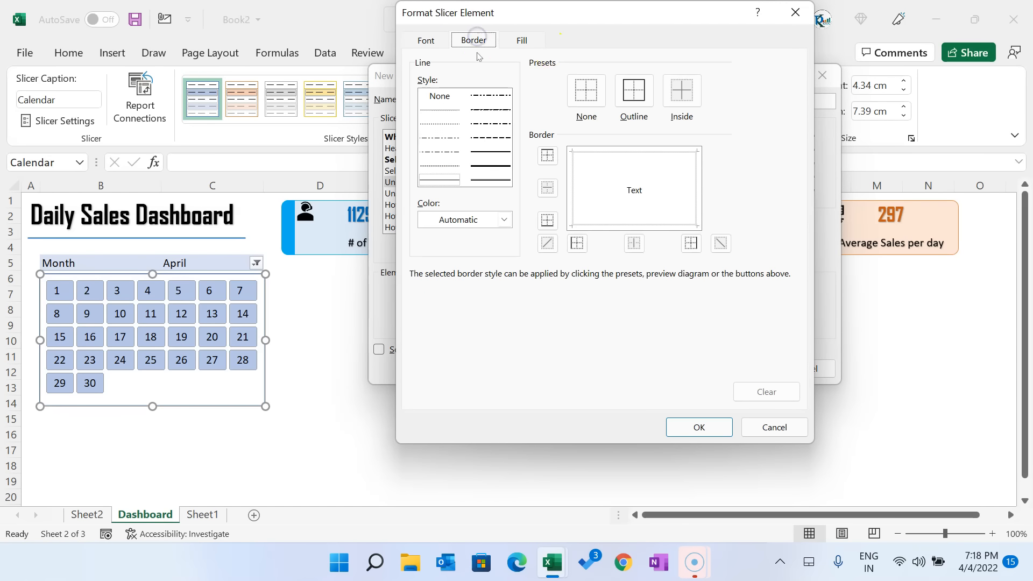
left_click(492, 179)
left_click(504, 219)
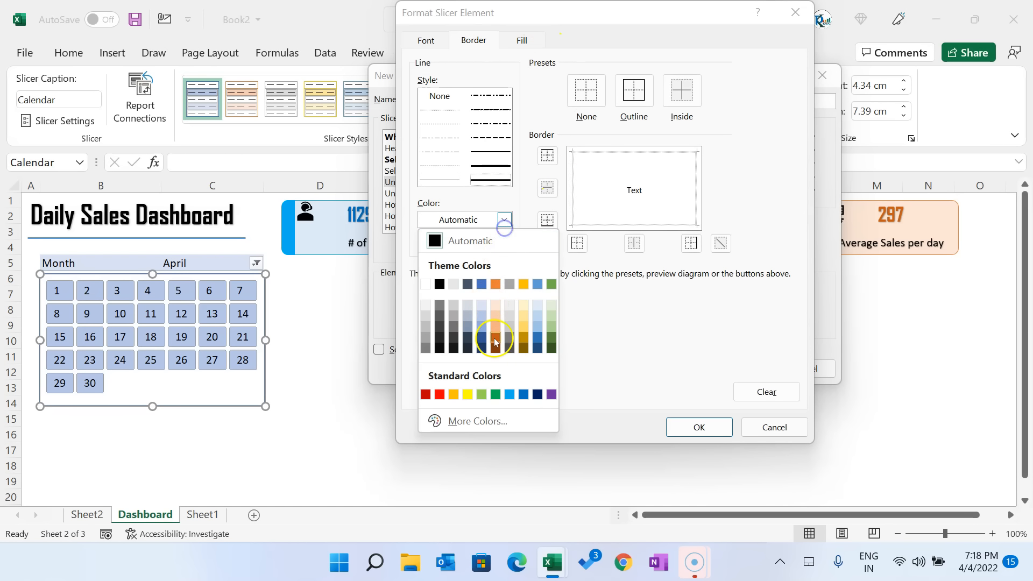
left_click(536, 338)
left_click(496, 183)
left_click(633, 92)
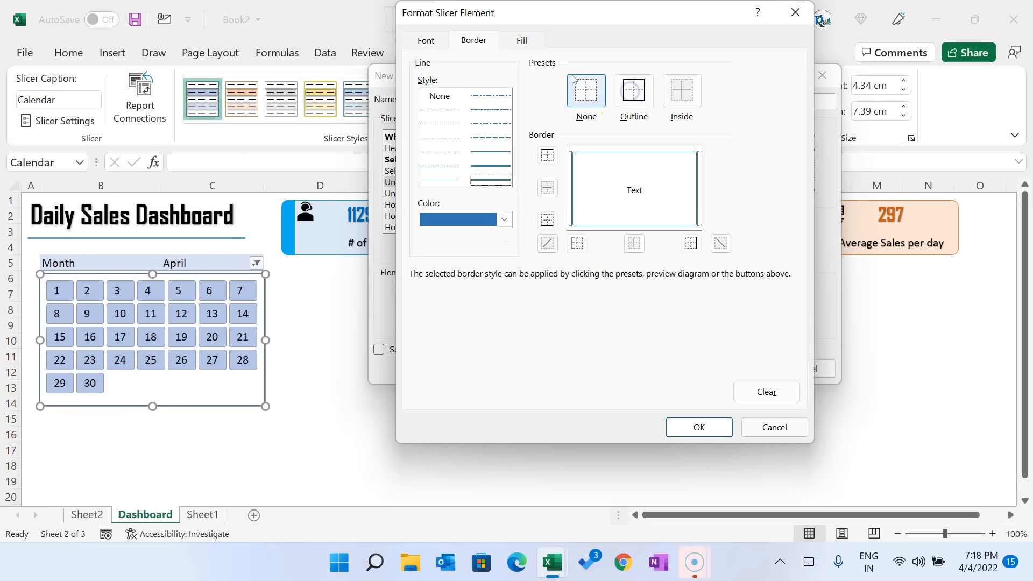
left_click(531, 38)
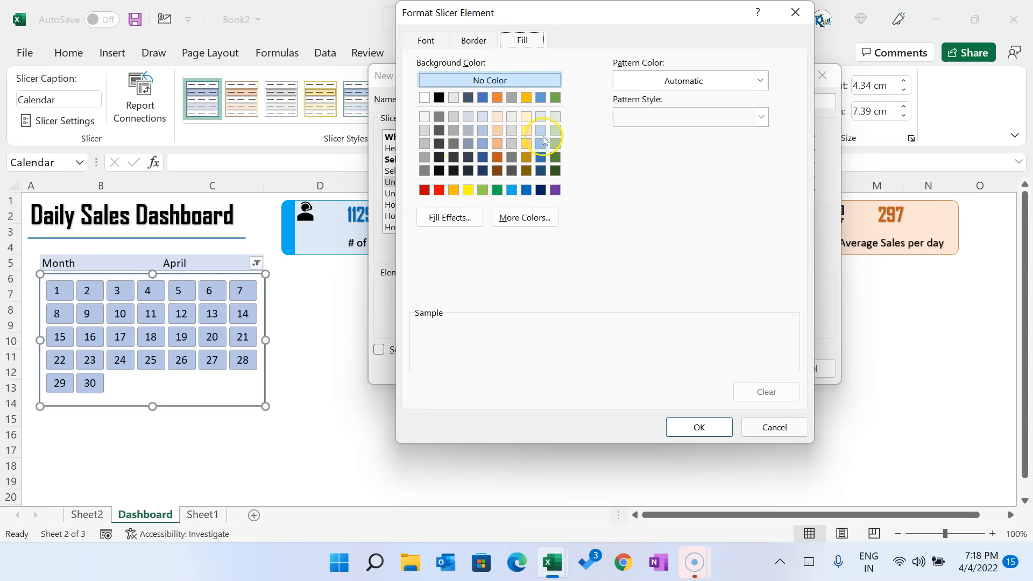
left_click(541, 130)
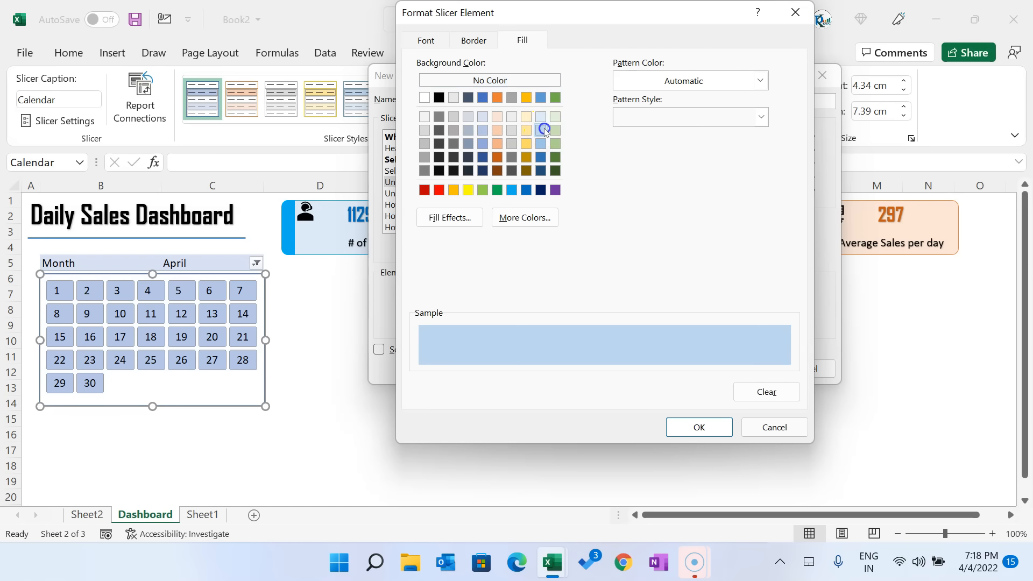
left_click(699, 427)
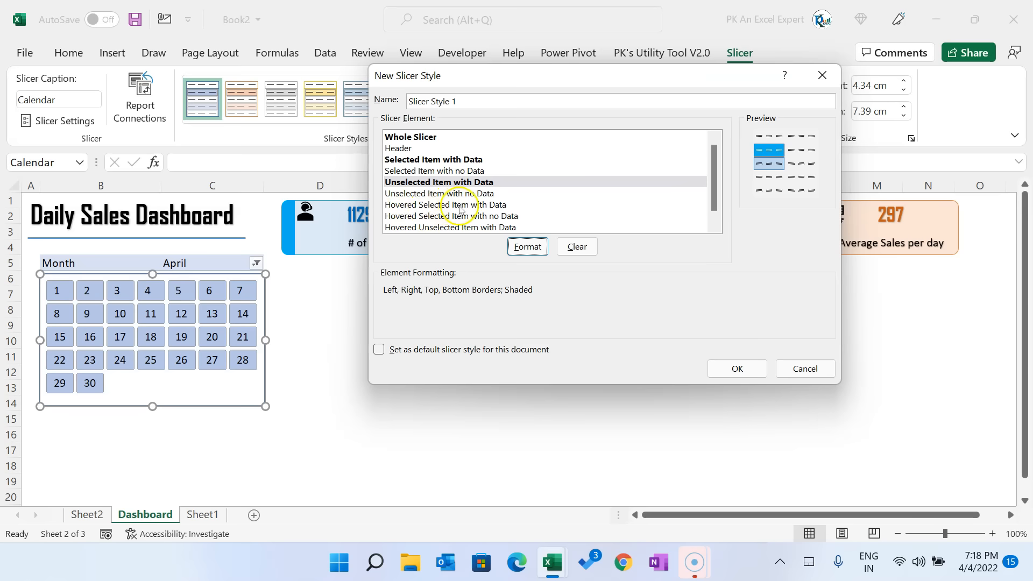
Step: Give the Hovered Selected Item with Data element a medium gray fill and a dark gray double-line outline border
left_click(401, 206)
left_click(527, 246)
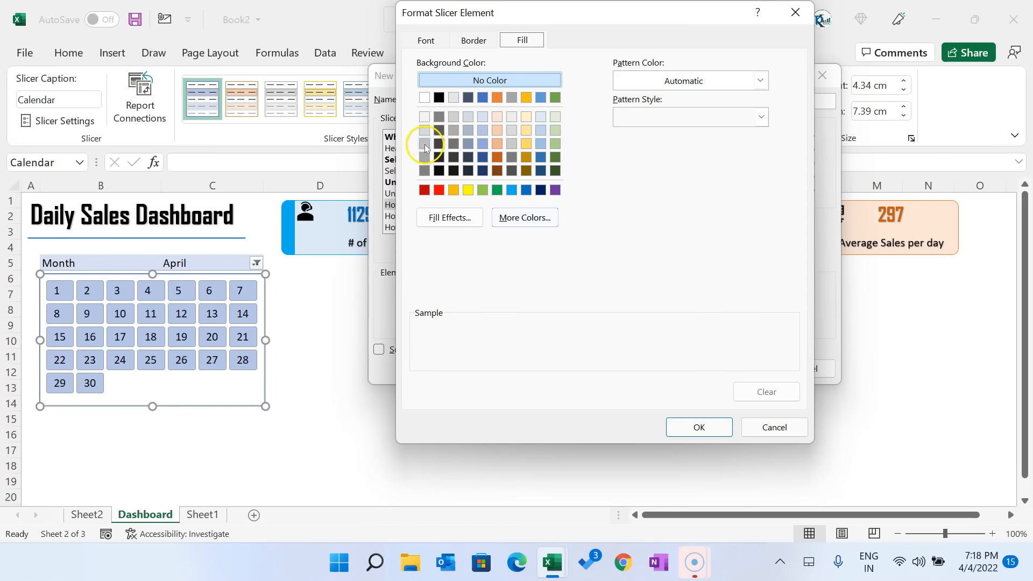
left_click(424, 143)
left_click(473, 40)
left_click(491, 179)
left_click(504, 220)
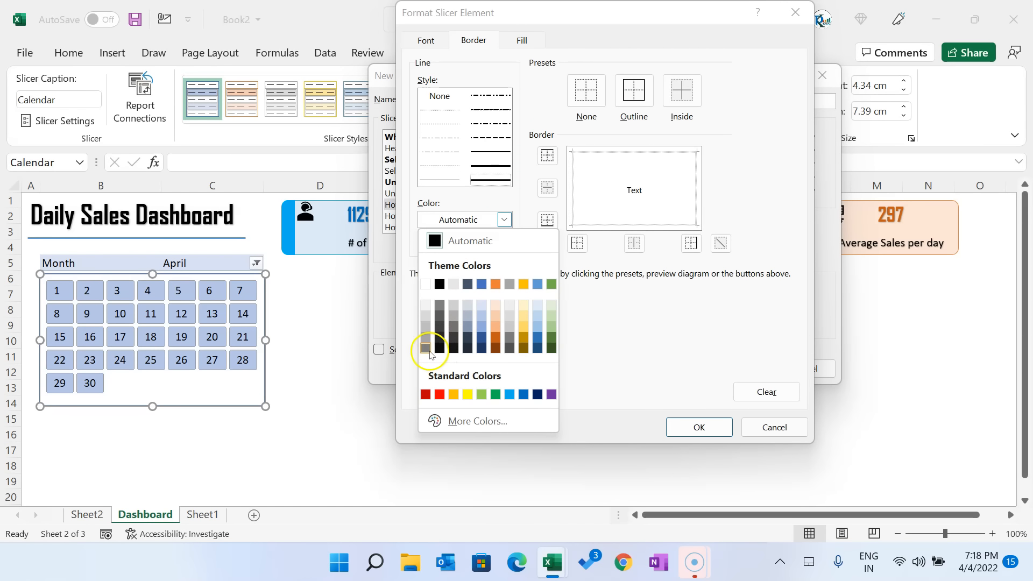
left_click(424, 350)
left_click(642, 98)
Step: Set the font color of the Hovered Selected Item with Data element to dark red and confirm its formatting
left_click(438, 41)
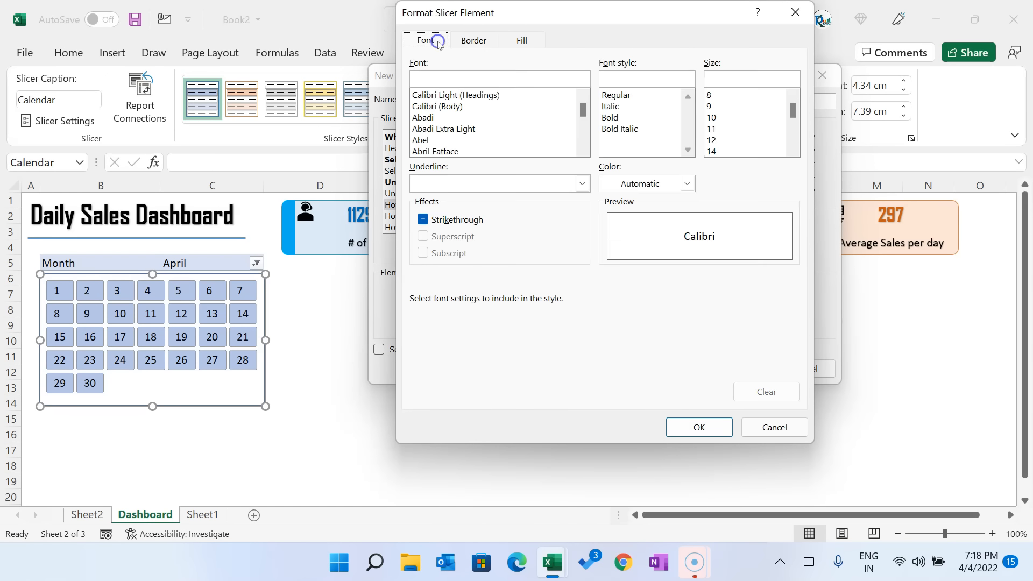
left_click(661, 183)
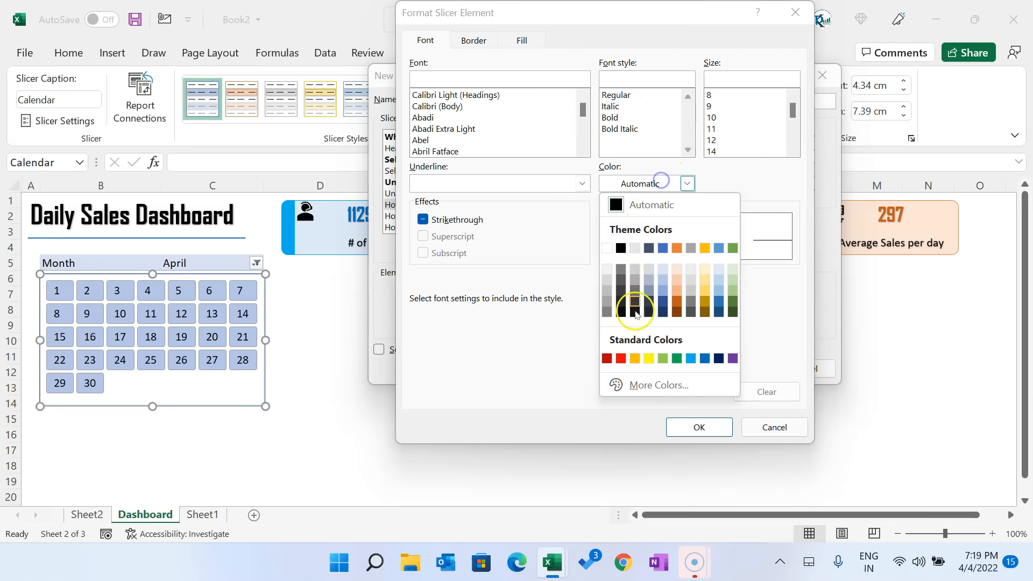
left_click(609, 359)
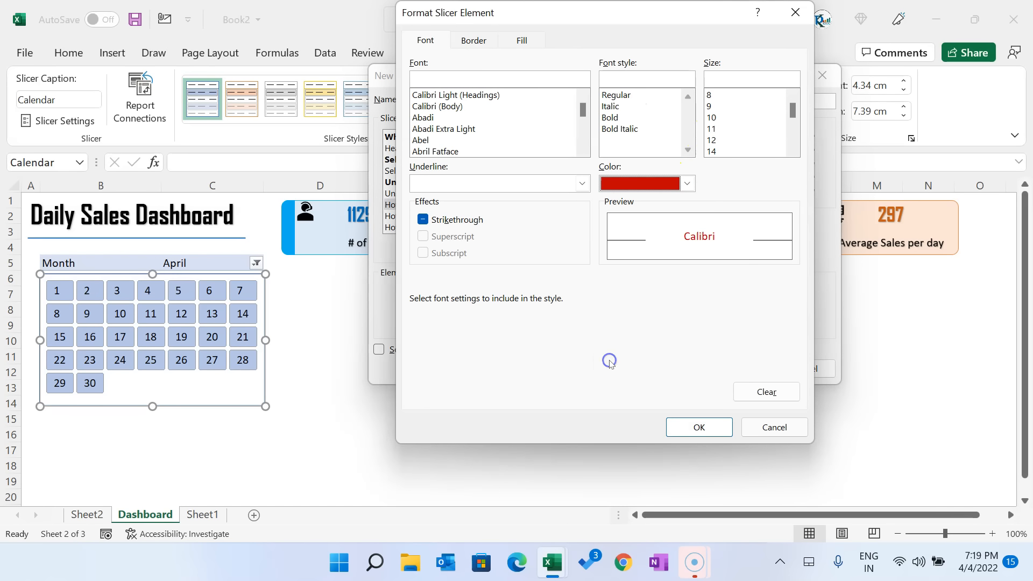
left_click(692, 423)
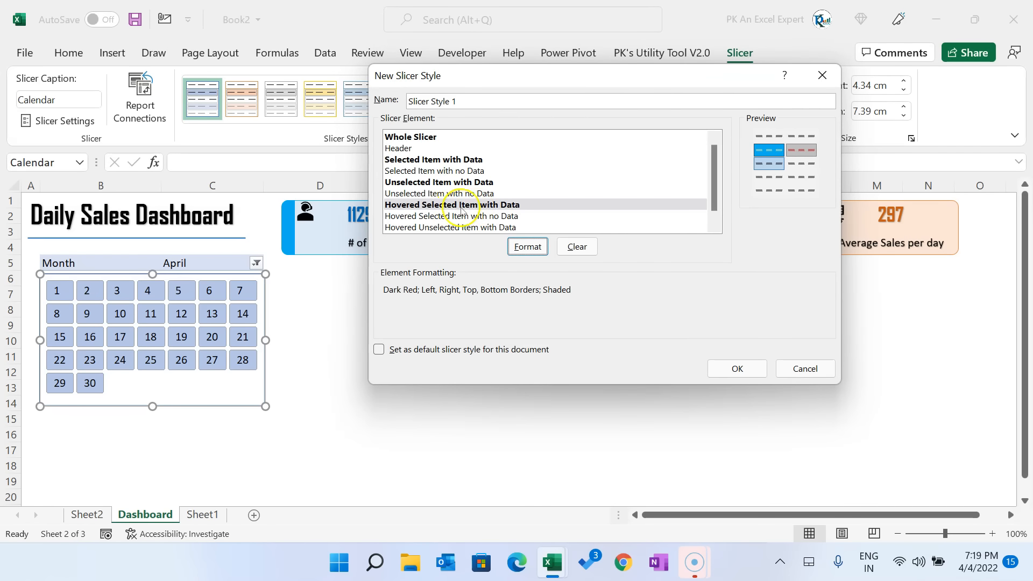
Step: Set the font color of the Hovered Unselected Item with Data element to dark red
left_click(489, 229)
left_click(527, 246)
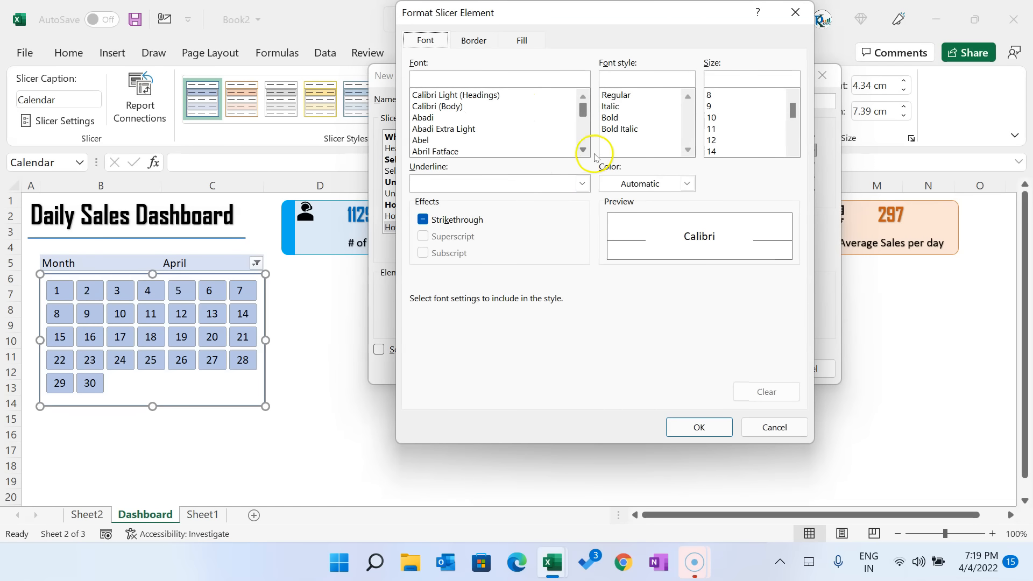
left_click(644, 186)
left_click(608, 358)
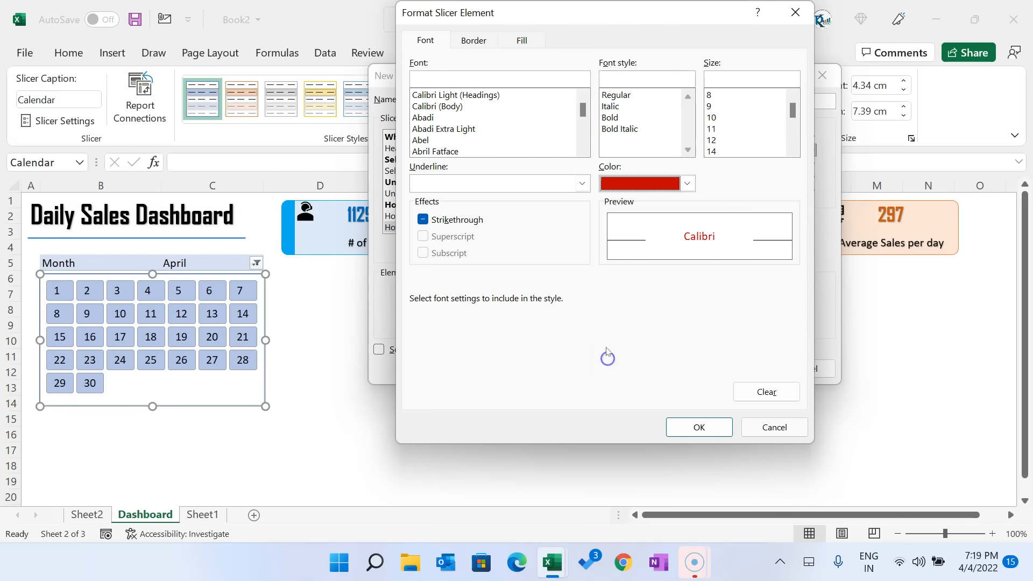
Step: Add a dark gray double-line outline and a medium gray fill to Hovered Unselected Item with Data, and save the slicer style
left_click(474, 42)
left_click(500, 180)
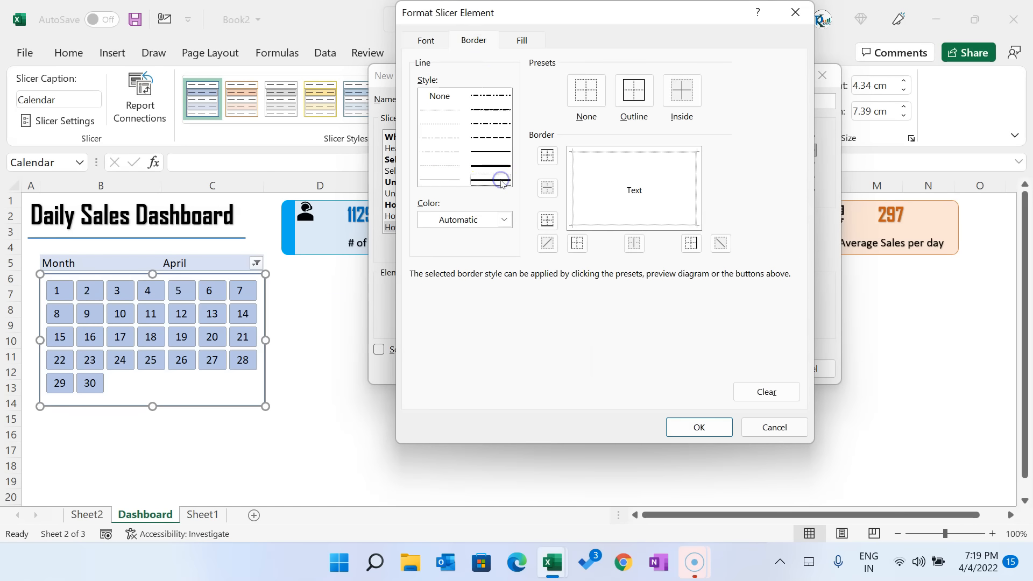
left_click(504, 219)
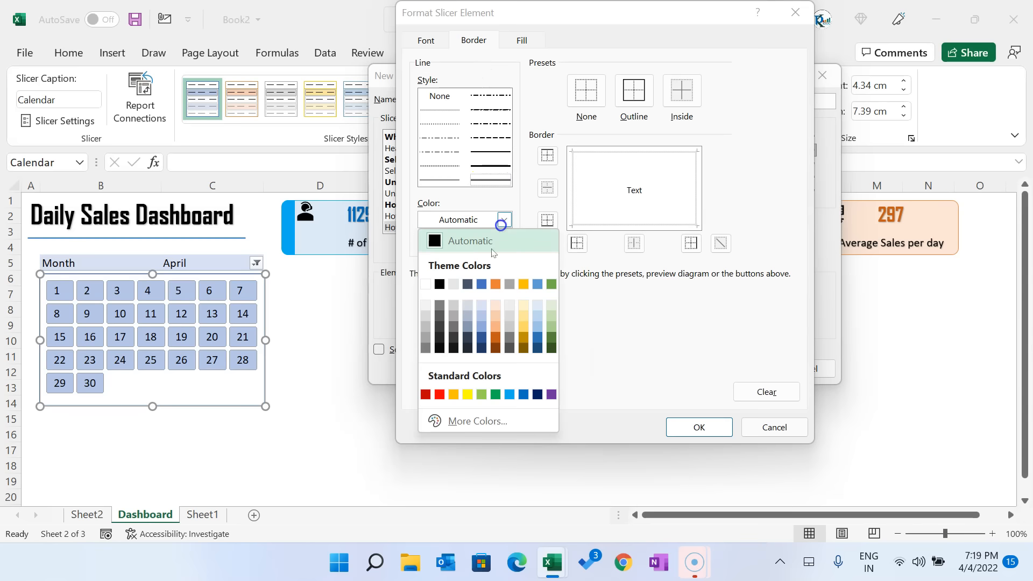
left_click(426, 349)
left_click(633, 90)
left_click(521, 40)
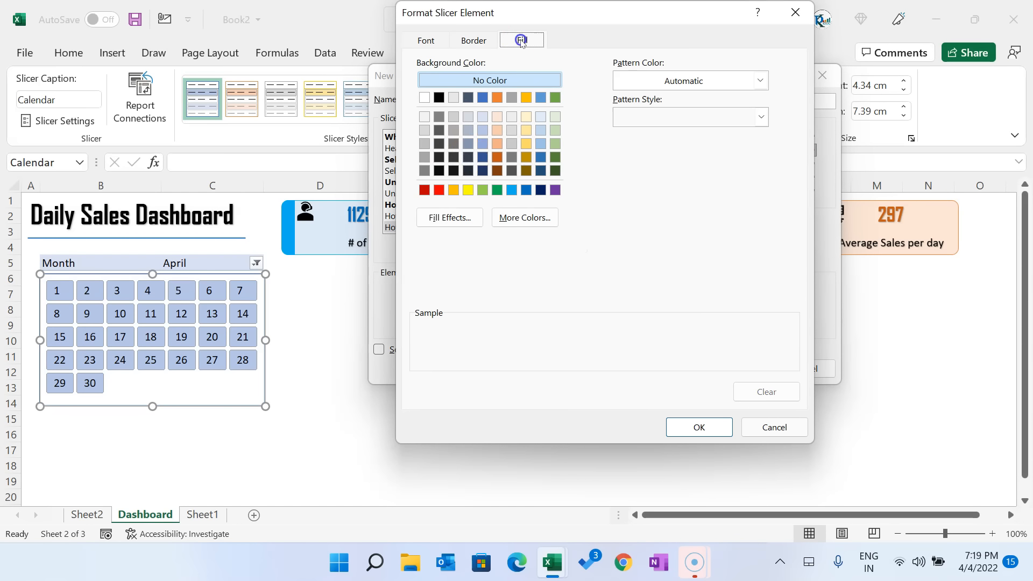
left_click(425, 144)
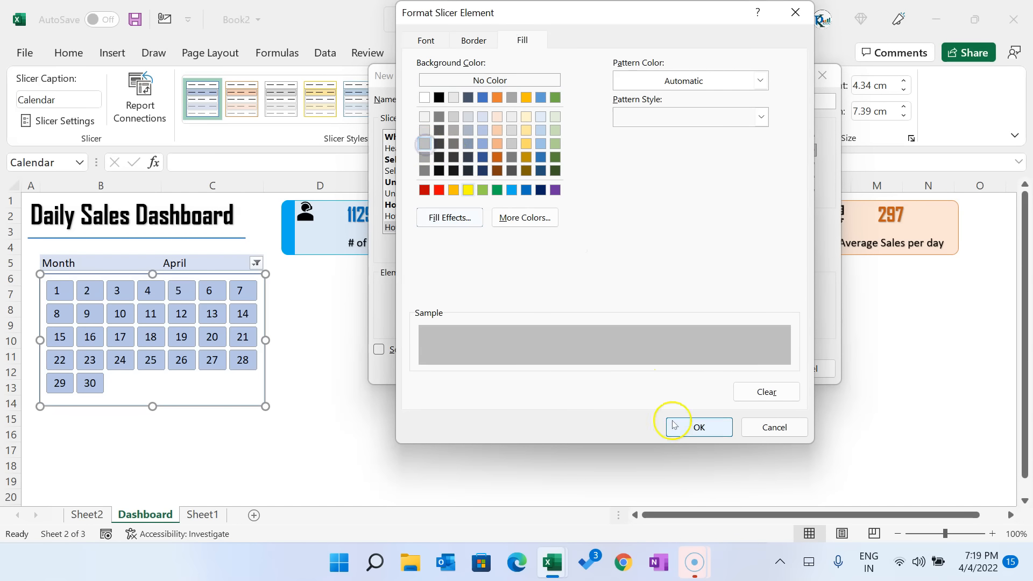
left_click(698, 428)
left_click(734, 378)
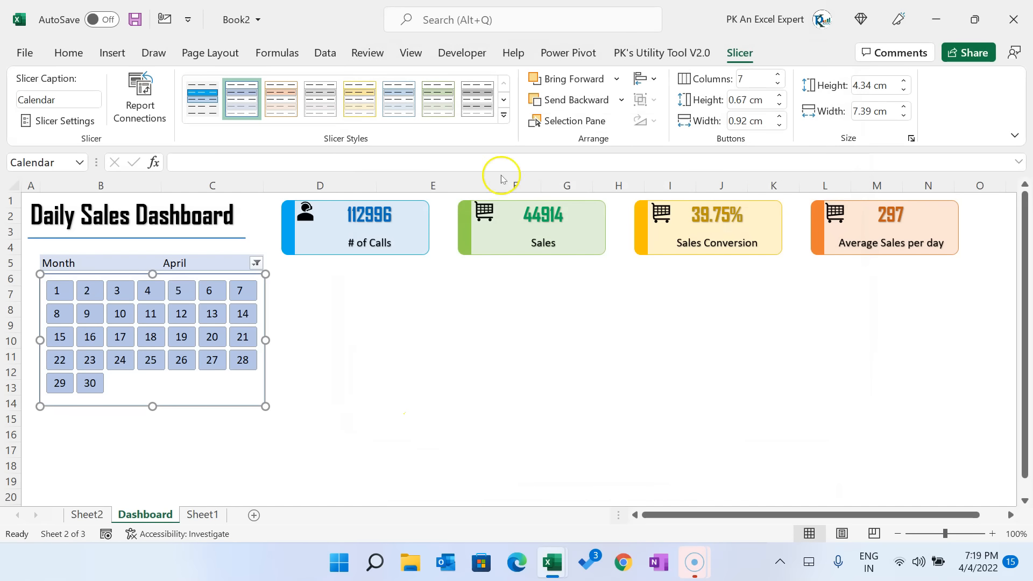
Step: Apply the custom slicer style to the Calendar slicer and deselect the slicer
left_click(503, 115)
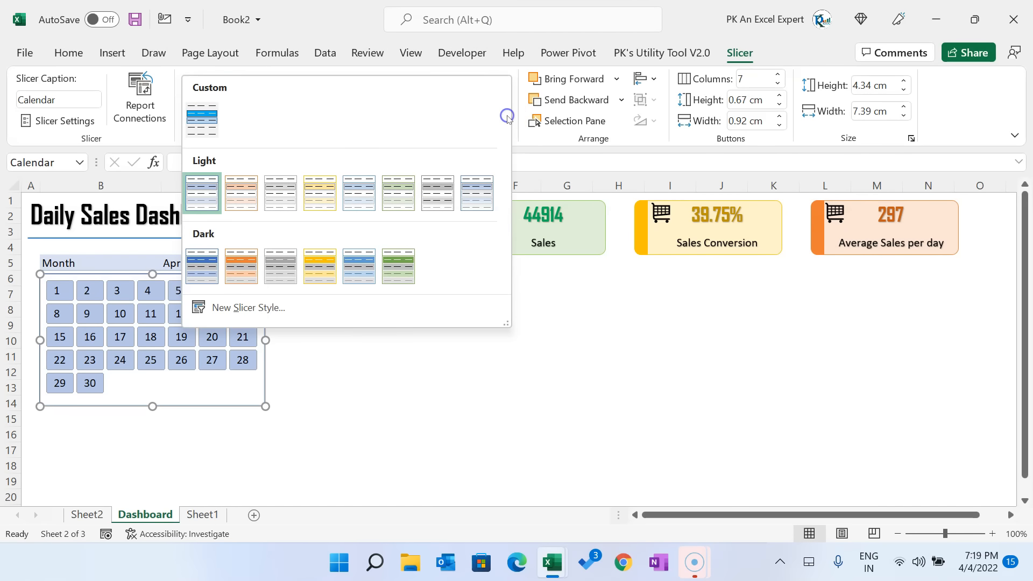
left_click(200, 127)
left_click(322, 309)
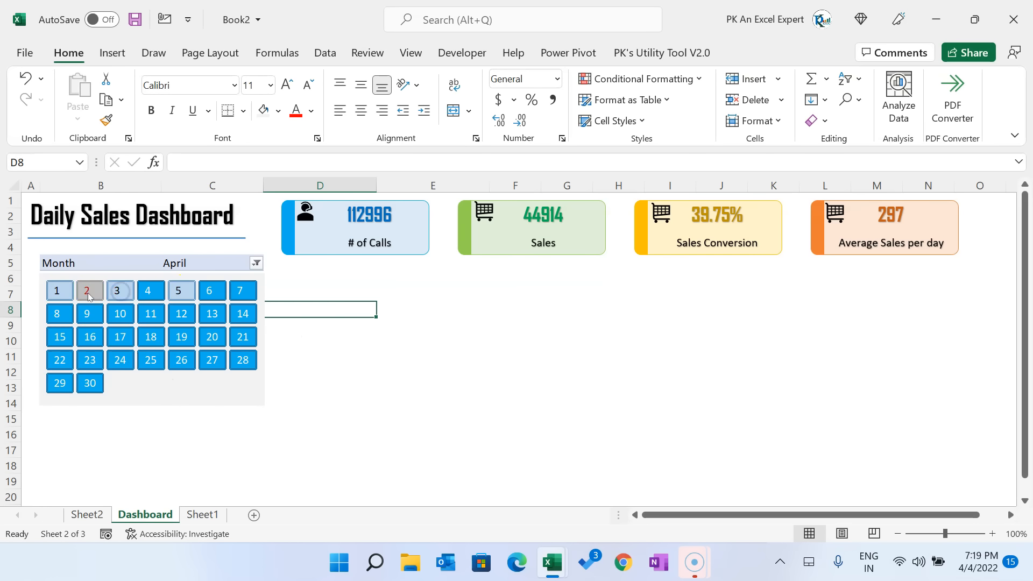
Step: Try out range selection in the Calendar slicer, ending with days 1 through 14 selected
left_click_drag(63, 292, 242, 343)
left_click_drag(60, 291, 241, 312)
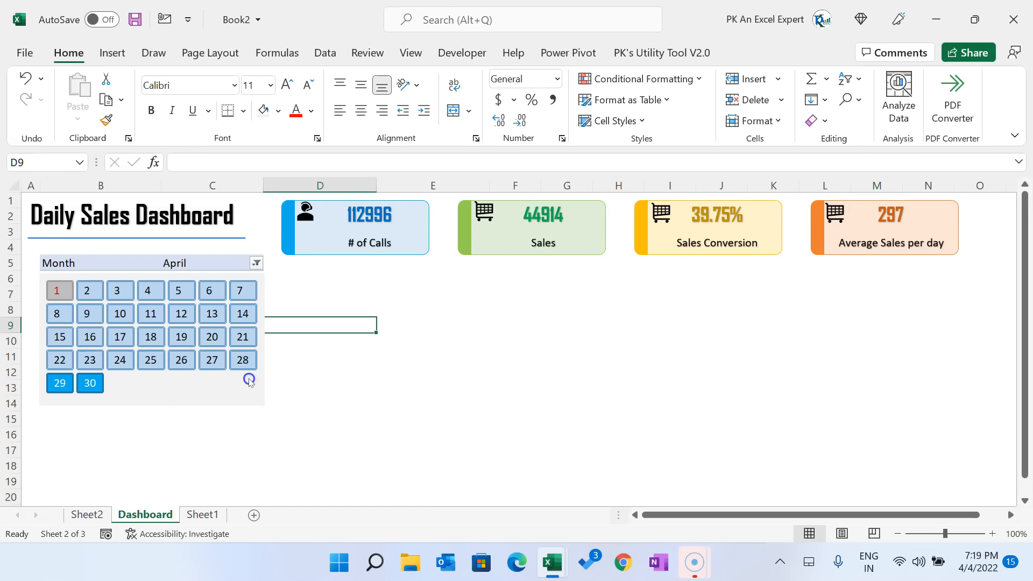
left_click(372, 301)
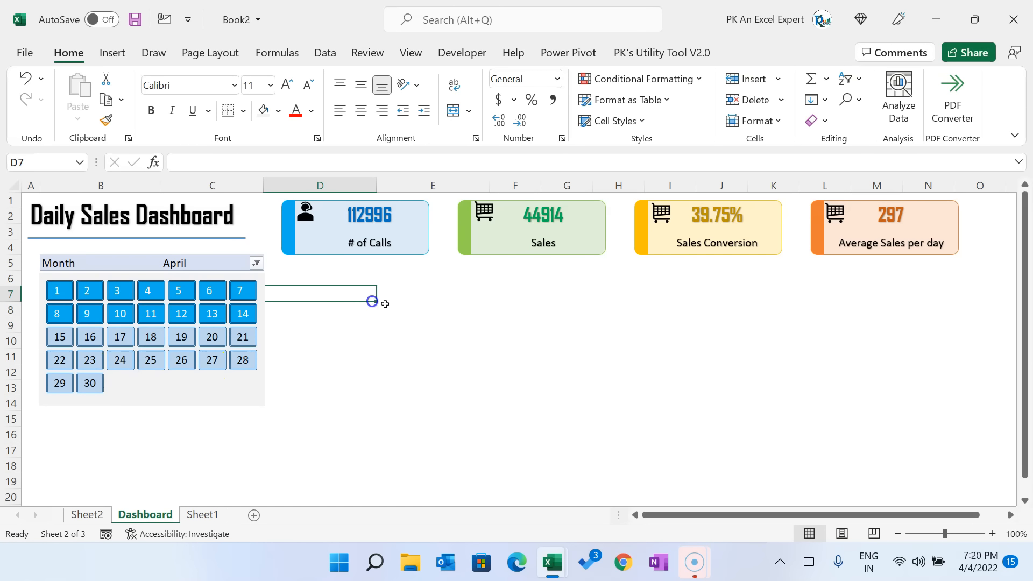
left_click(482, 355)
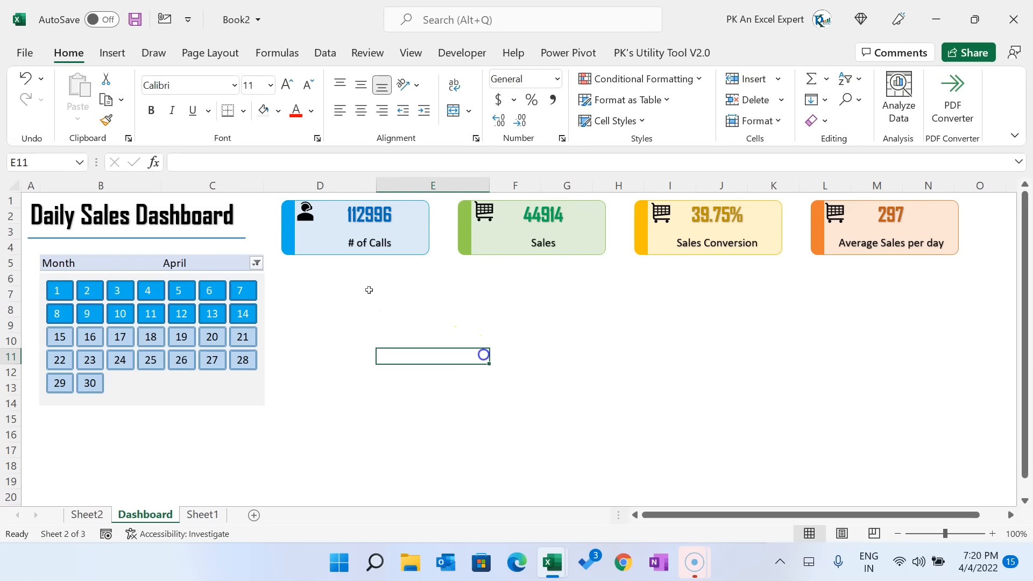
Step: Rename Sheet2 as Support
left_click(88, 515)
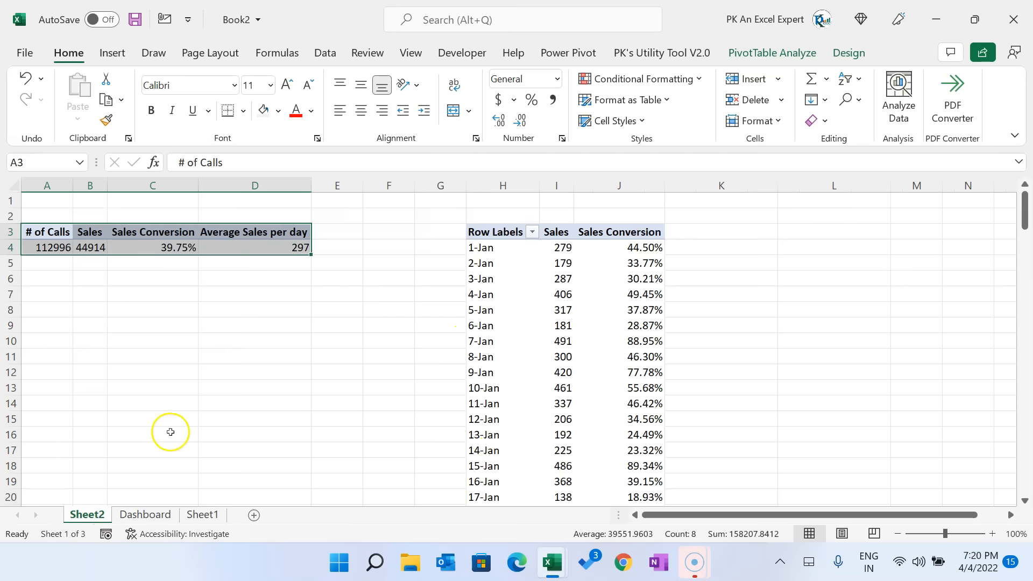
double_click(95, 514)
type("S")
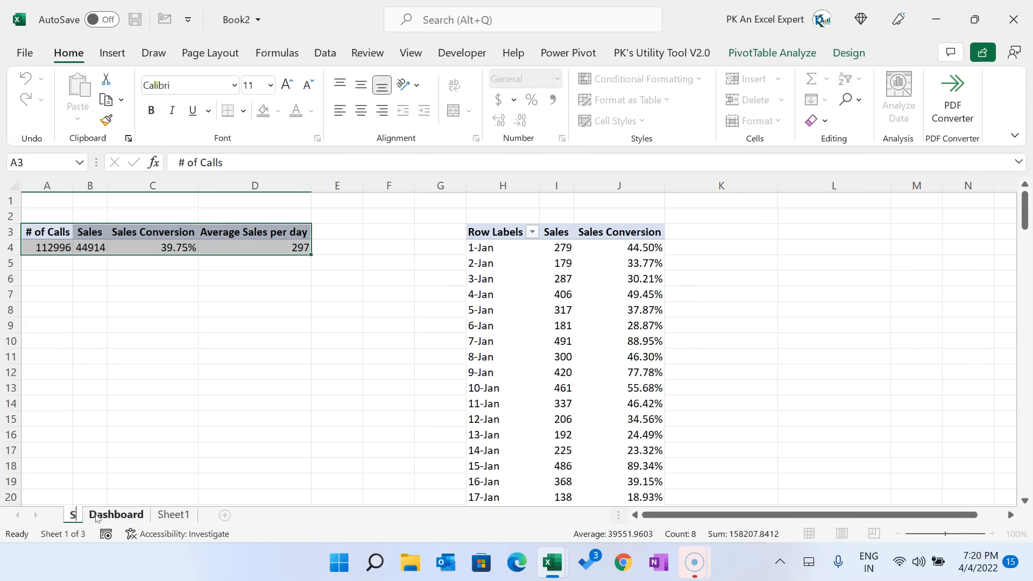
type("upport")
key("Return")
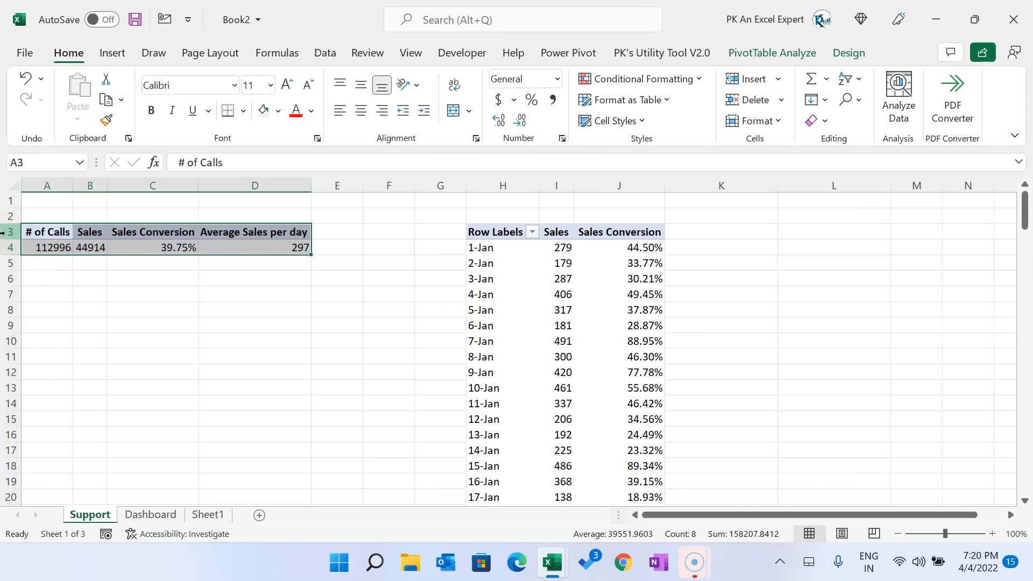
Step: Insert a 2-D clustered column PivotChart from the daily Sales and Sales Conversion PivotTable, then move and widen it
left_click(512, 275)
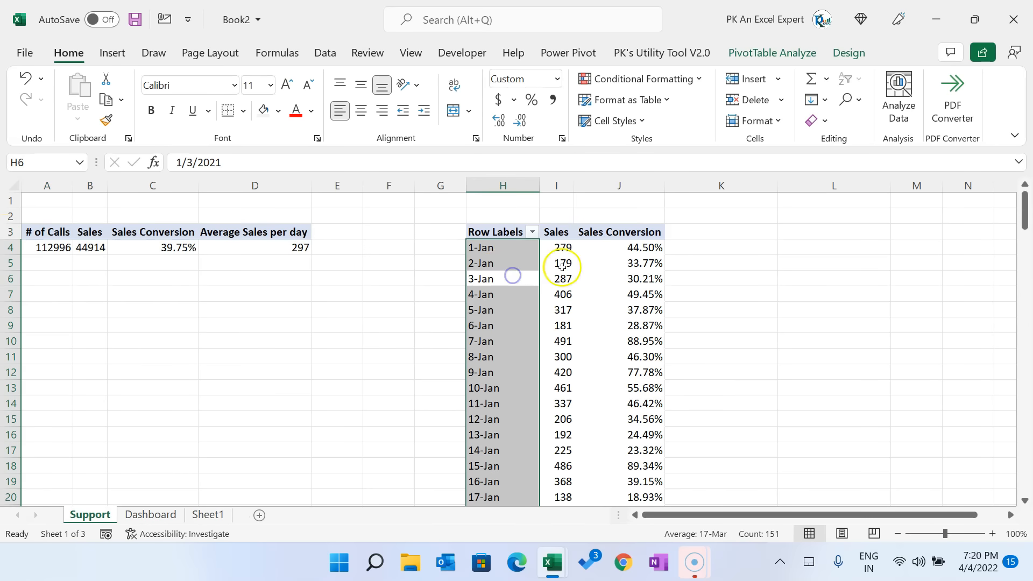
left_click(581, 267)
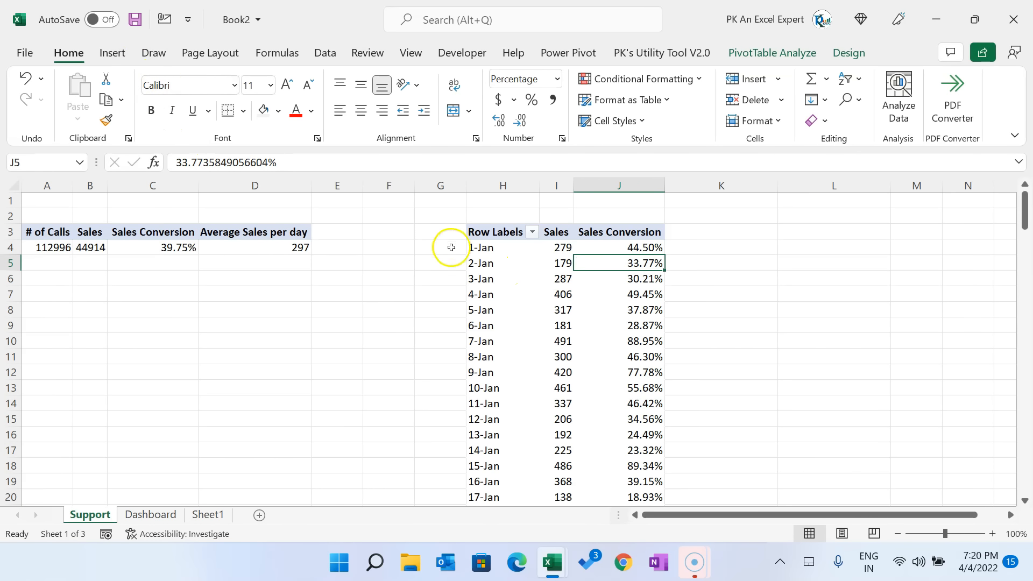
left_click(112, 53)
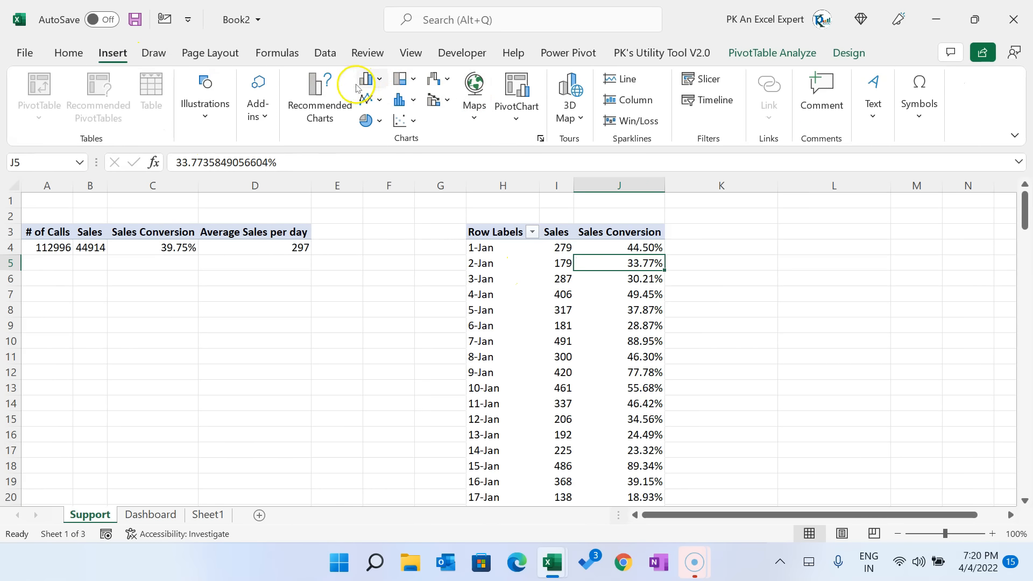
left_click(376, 78)
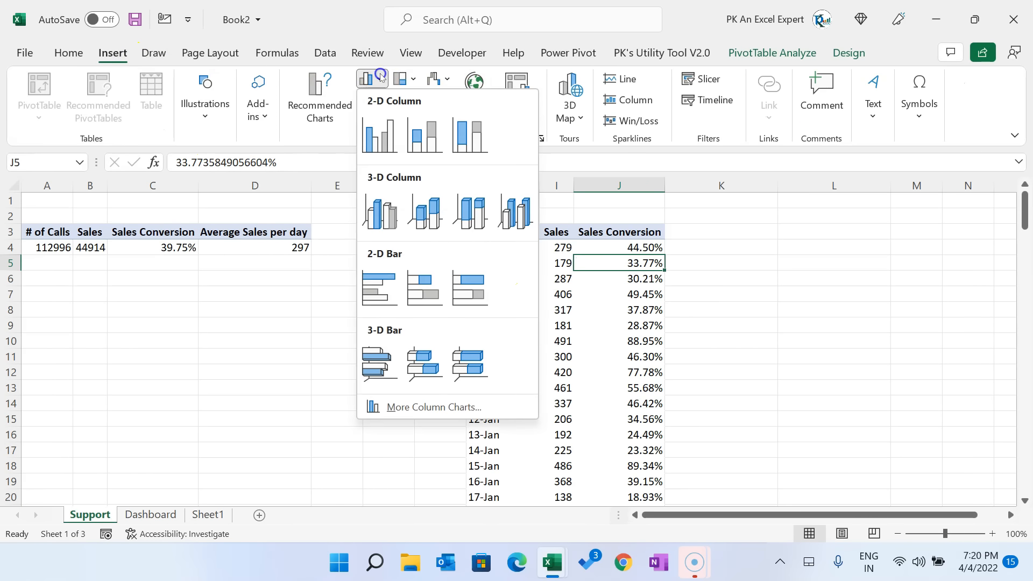
left_click(386, 144)
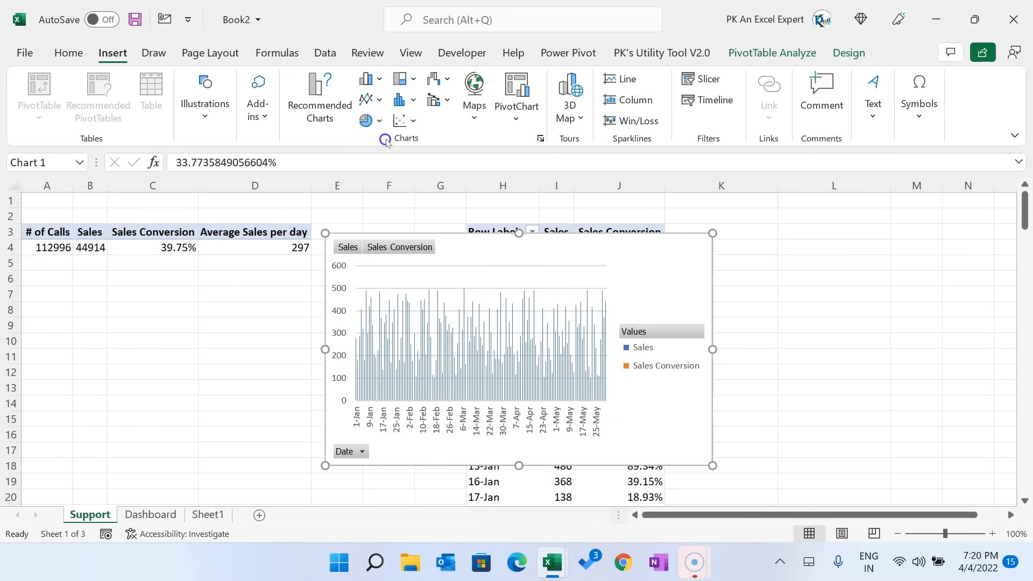
left_click_drag(664, 269, 493, 247)
left_click_drag(541, 327, 821, 327)
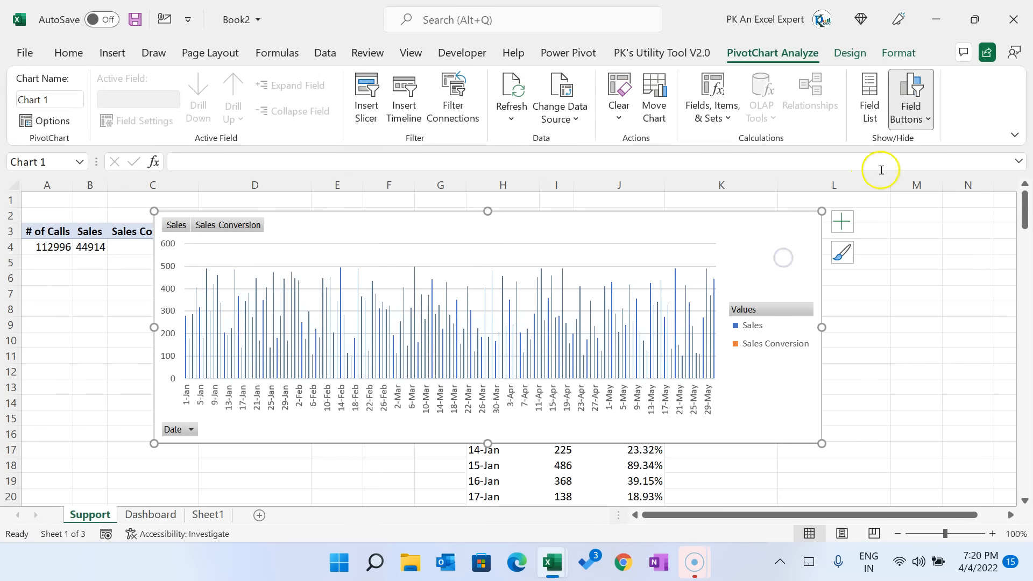
Step: Hide all field buttons on the PivotChart and set its legend position to Bottom
left_click(927, 121)
left_click(862, 265)
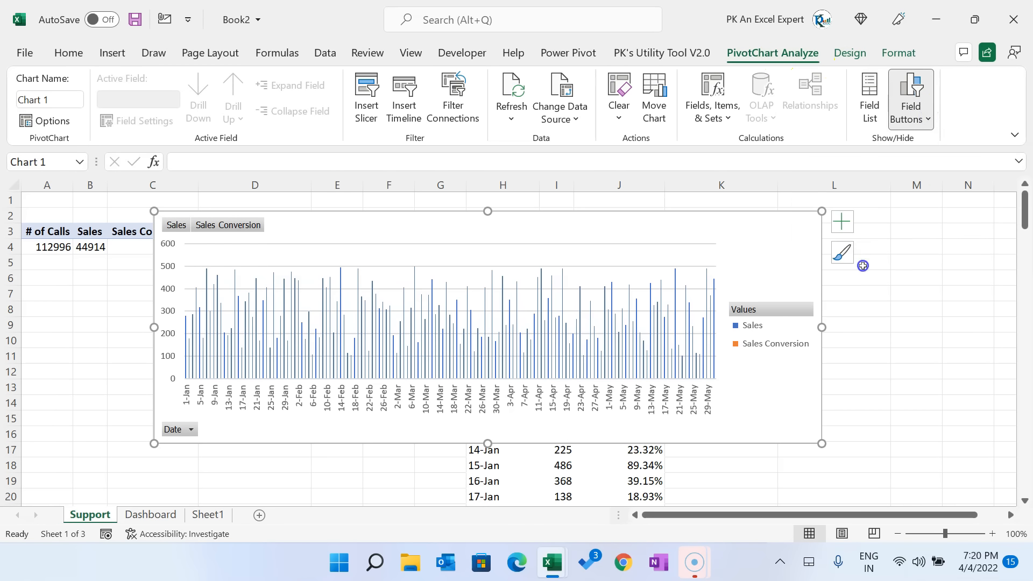
left_click(754, 339)
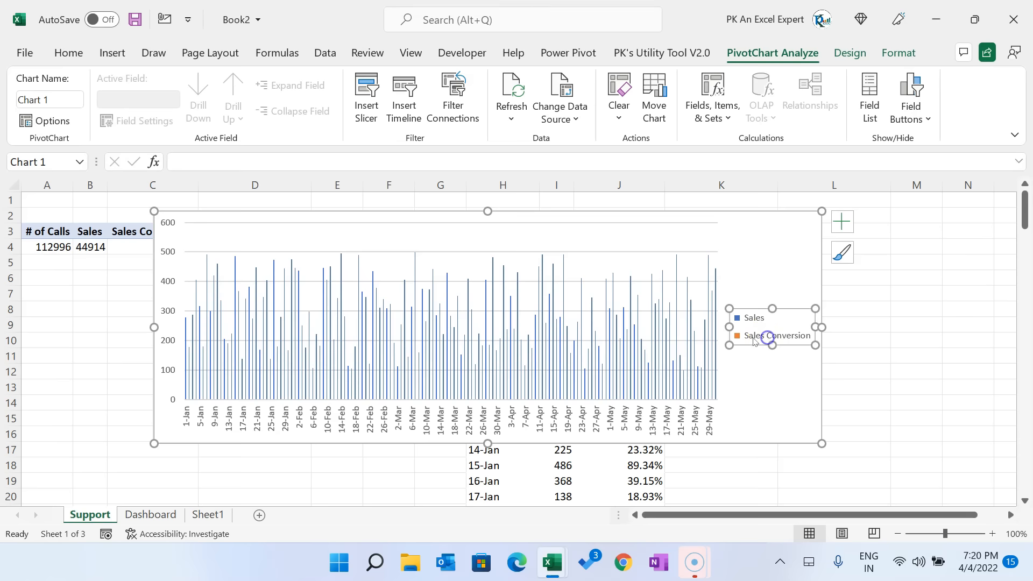
right_click(757, 336)
left_click(820, 491)
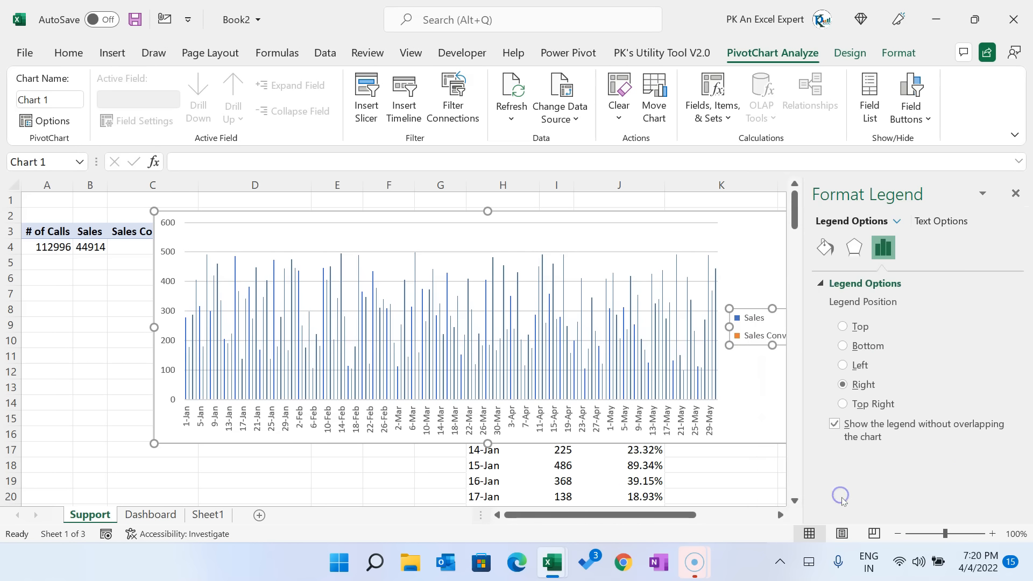
left_click(867, 347)
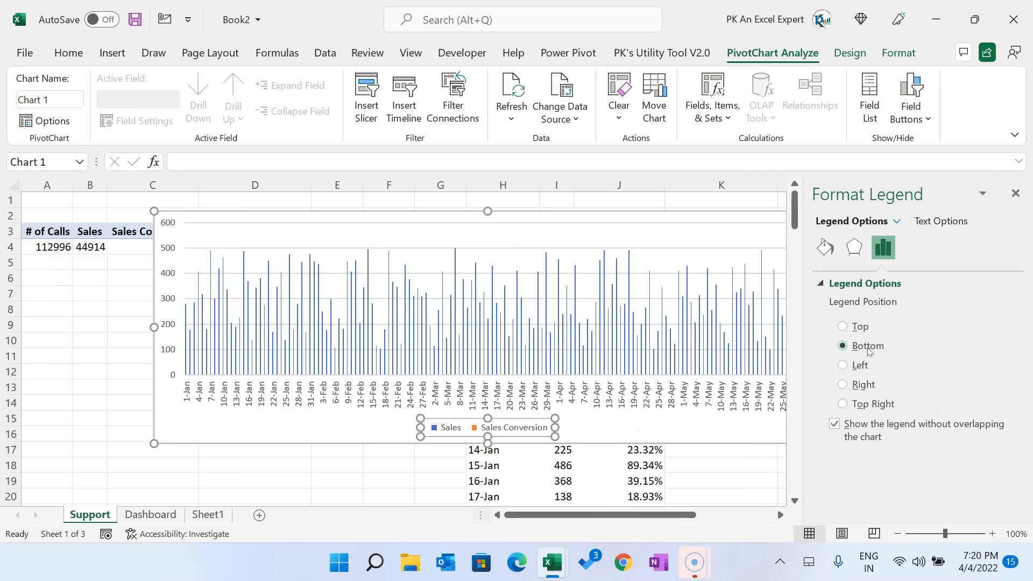
left_click(1016, 193)
Step: Move the PivotChart to the Dashboard sheet, placing it below the KPI cards and widening it slightly to fit them
left_click(690, 437)
key("ctrl+x")
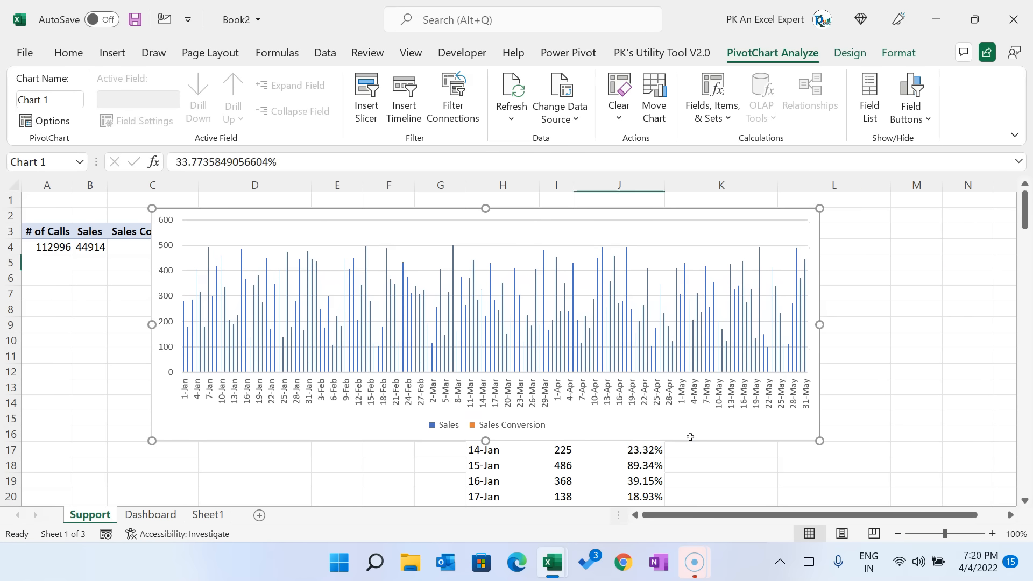
left_click(151, 517)
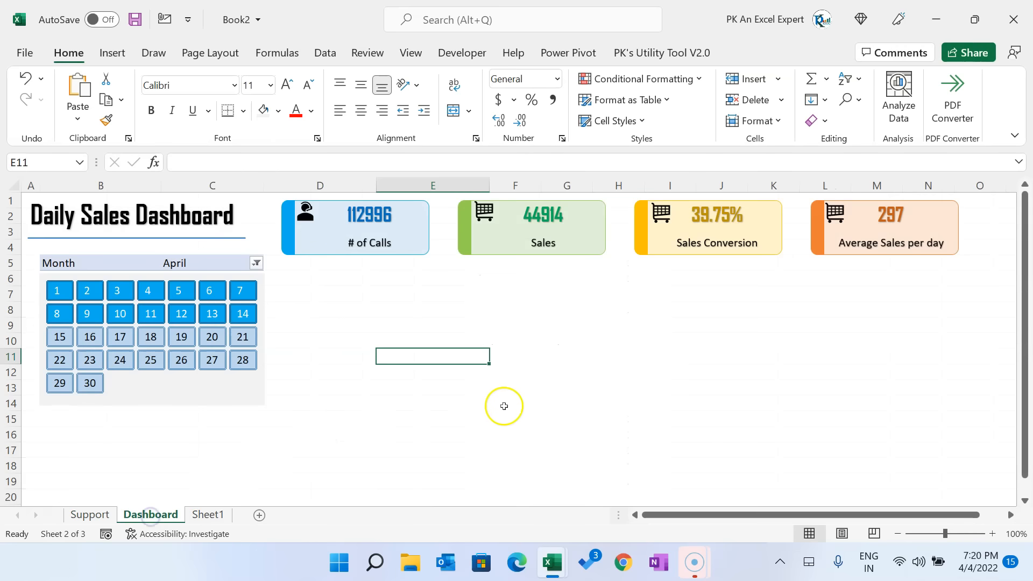
key("ctrl+v")
left_click_drag(524, 350, 432, 262)
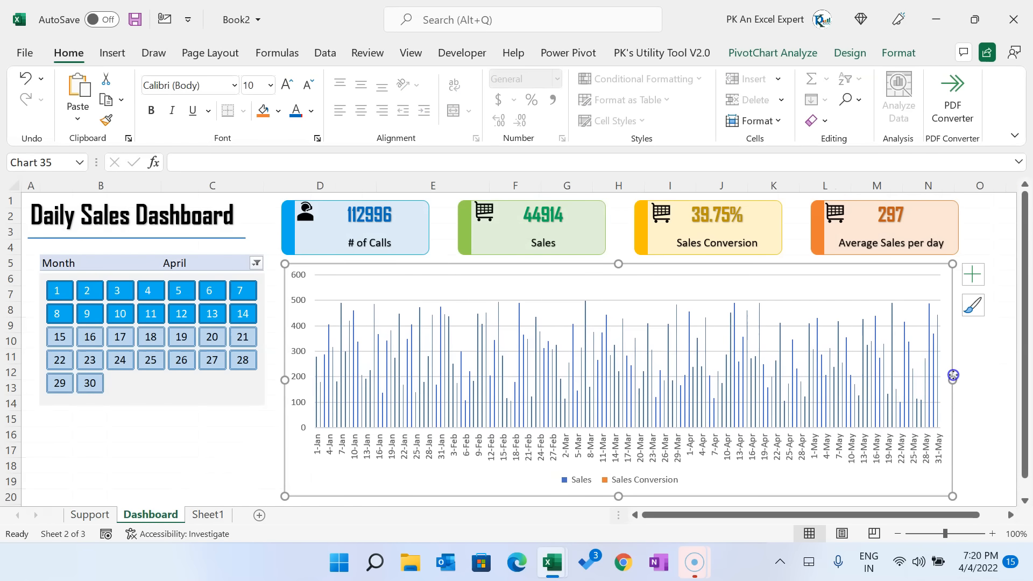
left_click_drag(954, 381, 964, 381)
left_click(984, 324)
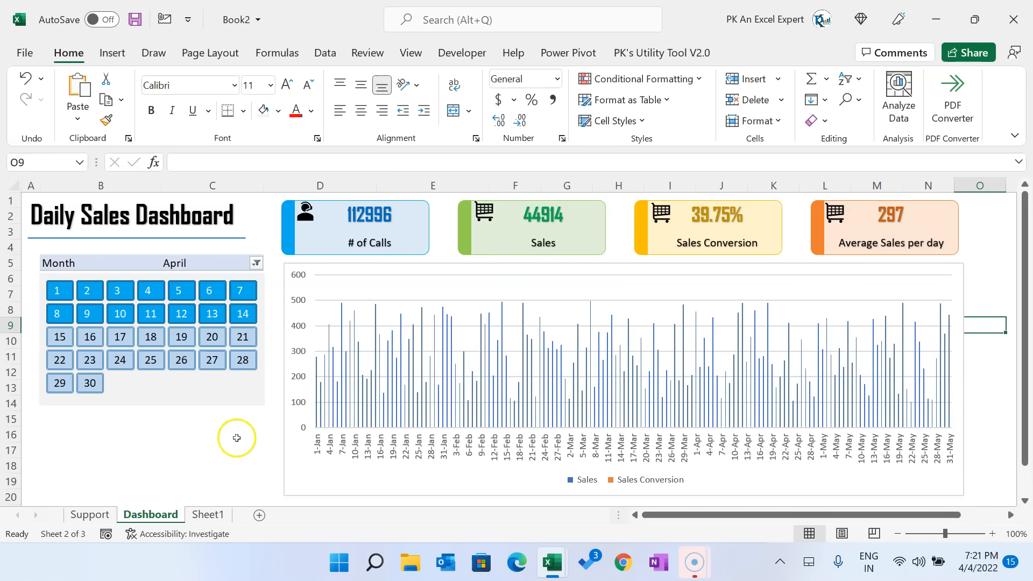
left_click(189, 262)
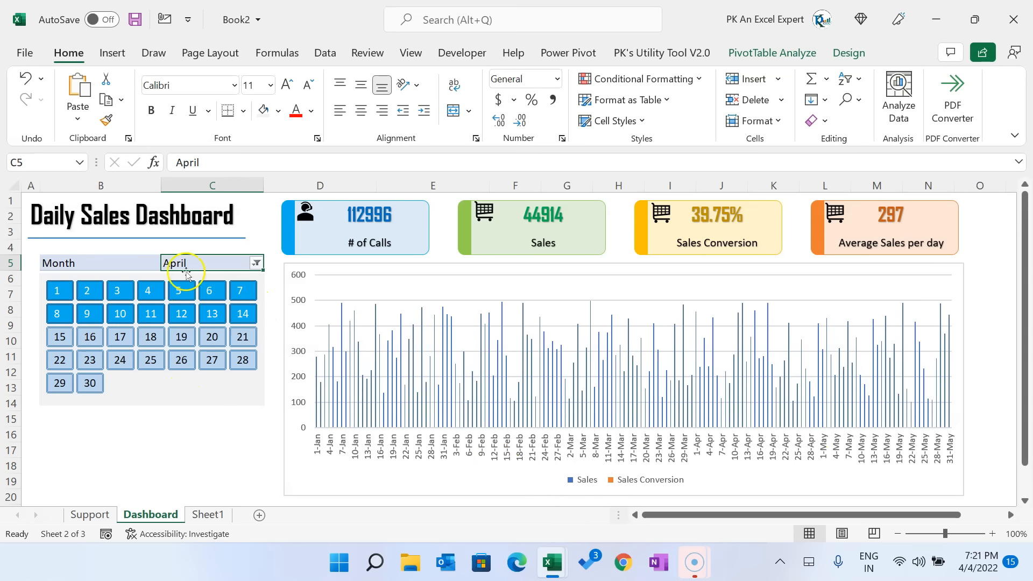
left_click(218, 401)
left_click(226, 436)
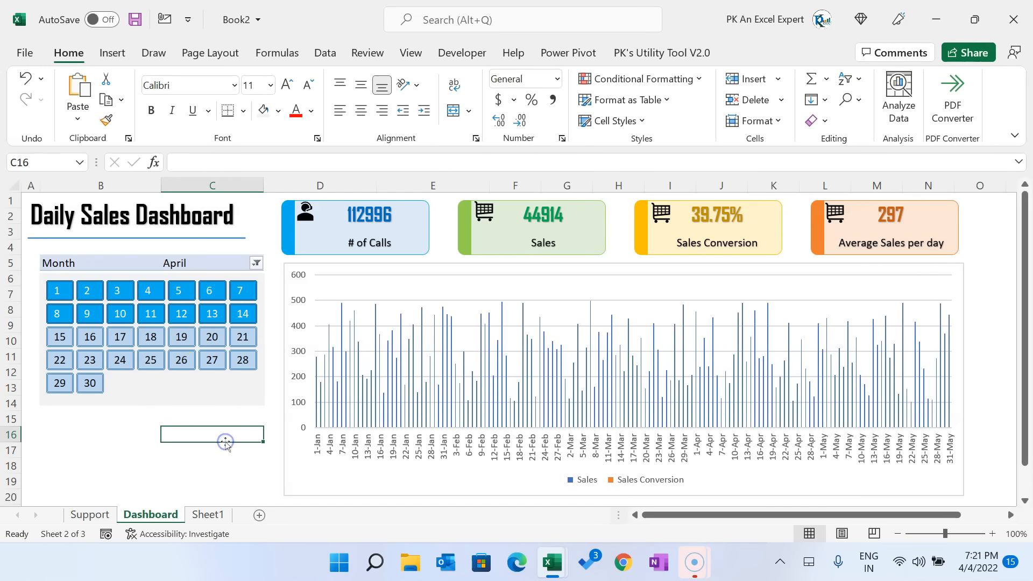
Step: Insert a Month slicer for the daily sales PivotTable on the Support sheet and place it beside the table
left_click(91, 516)
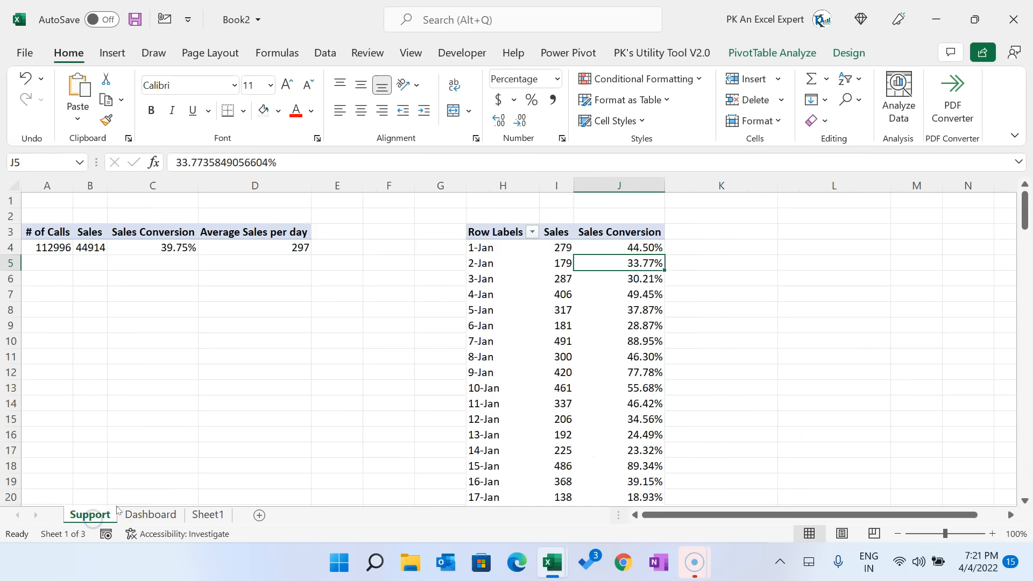
left_click(309, 340)
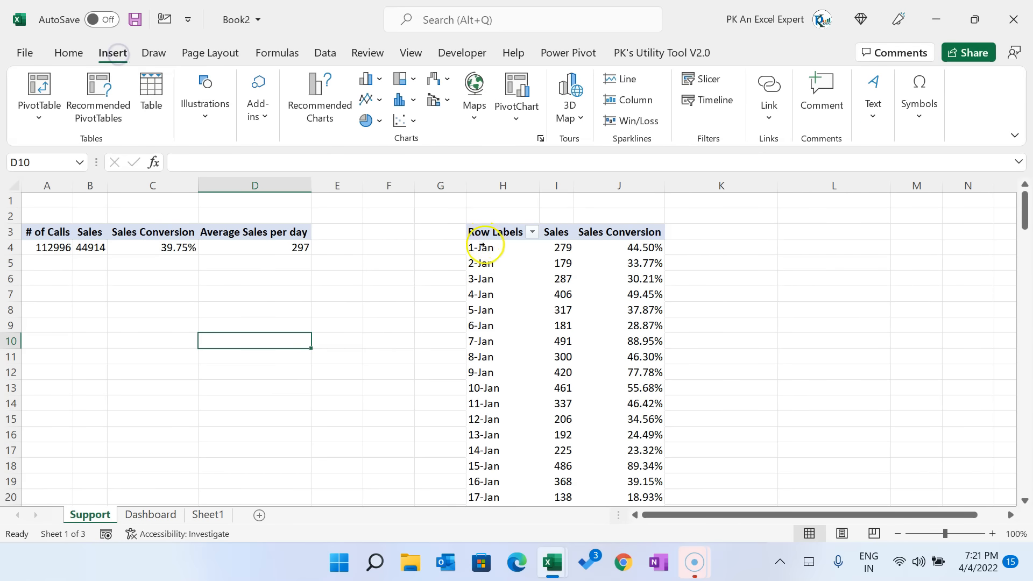
left_click(500, 263)
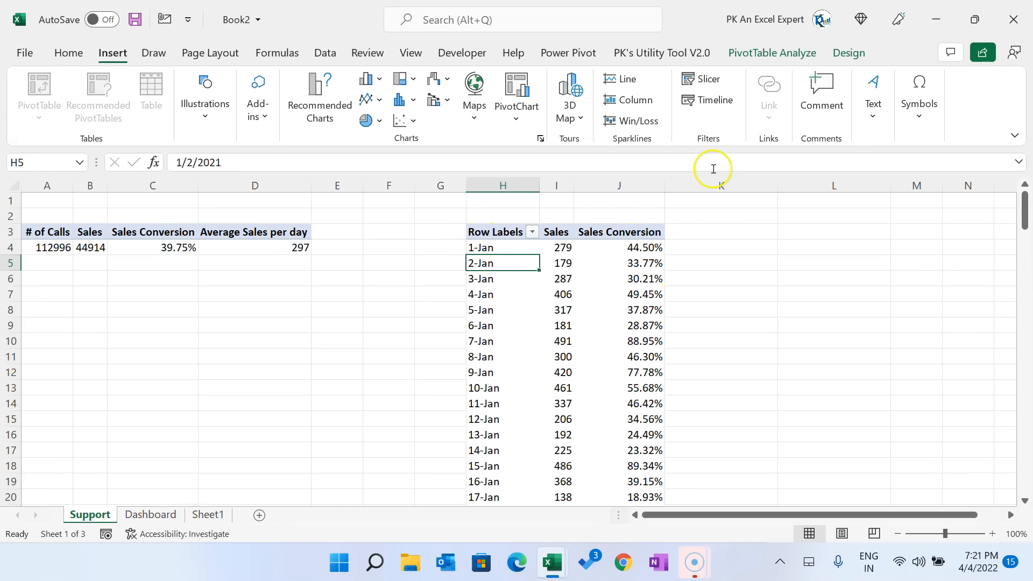
left_click(702, 81)
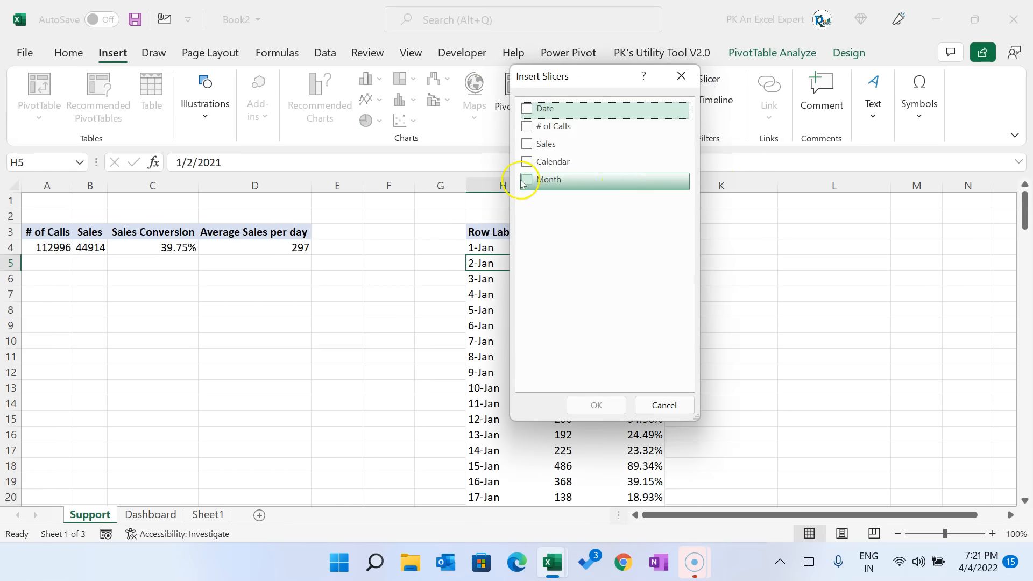
left_click(525, 180)
left_click(614, 405)
left_click_drag(503, 258, 754, 226)
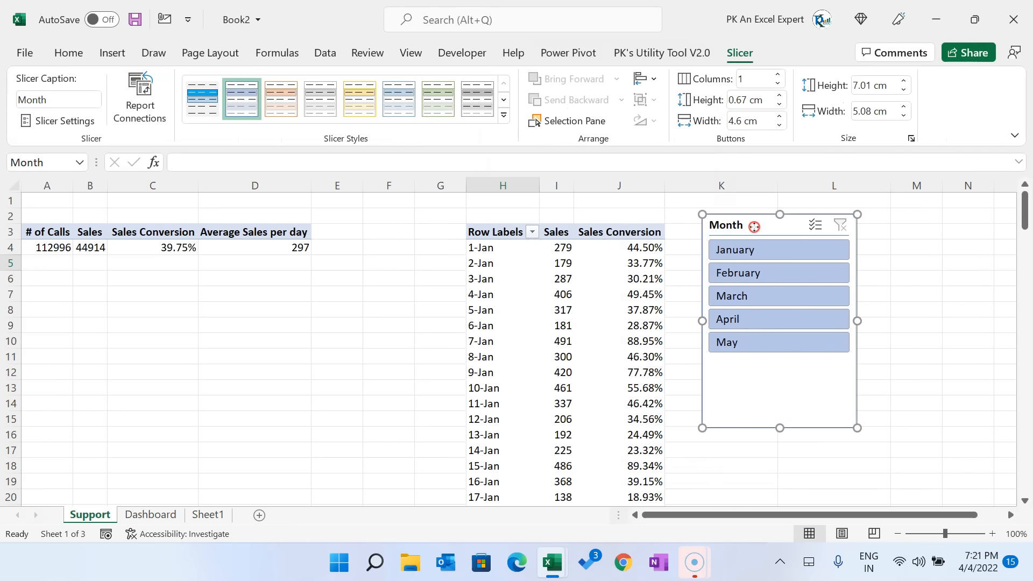
Step: Connect the Month slicer to the other two PivotTables through its report connections
right_click(754, 226)
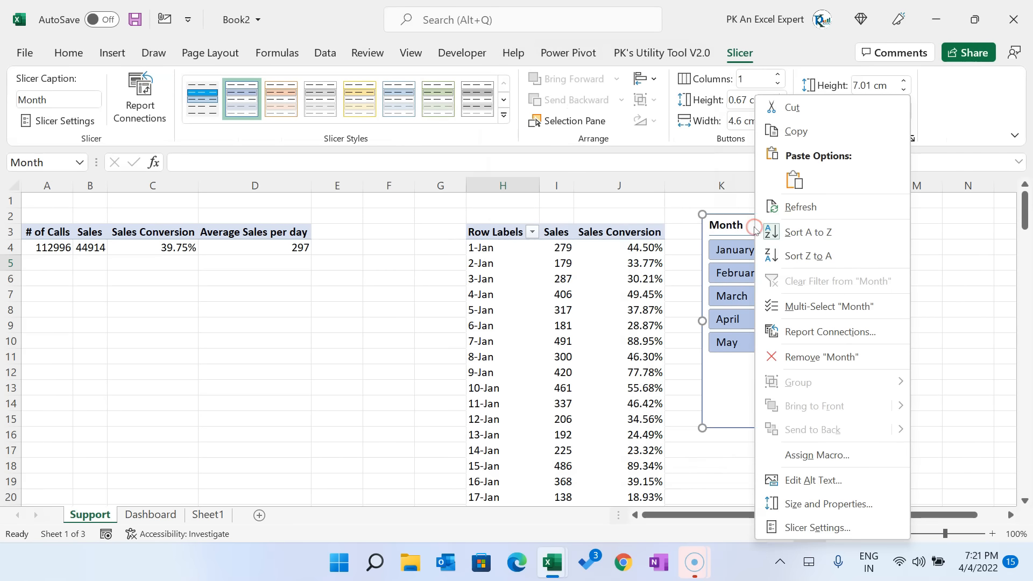
left_click(829, 332)
left_click(700, 339)
left_click(700, 357)
left_click(887, 407)
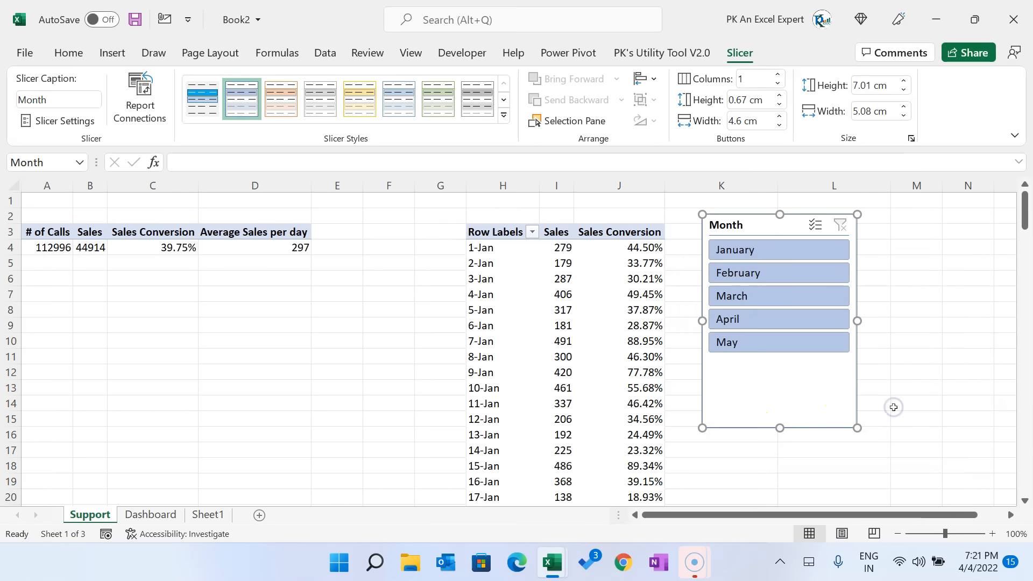
left_click(905, 314)
Step: Set the Month filter on the Dashboard sheet to April and check the Month slicer and PivotTables on the Support sheet
left_click(151, 514)
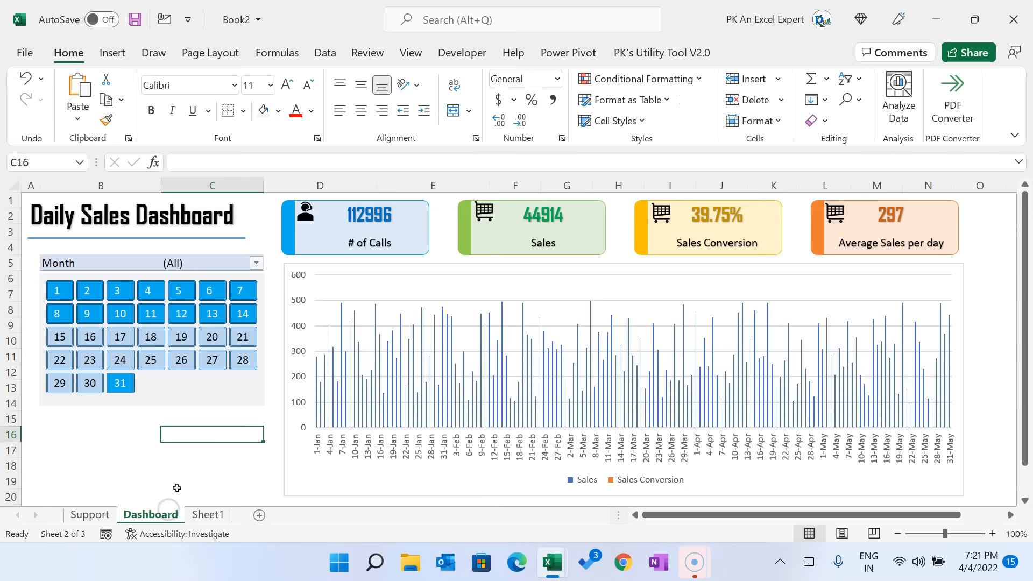
left_click(194, 263)
left_click(256, 263)
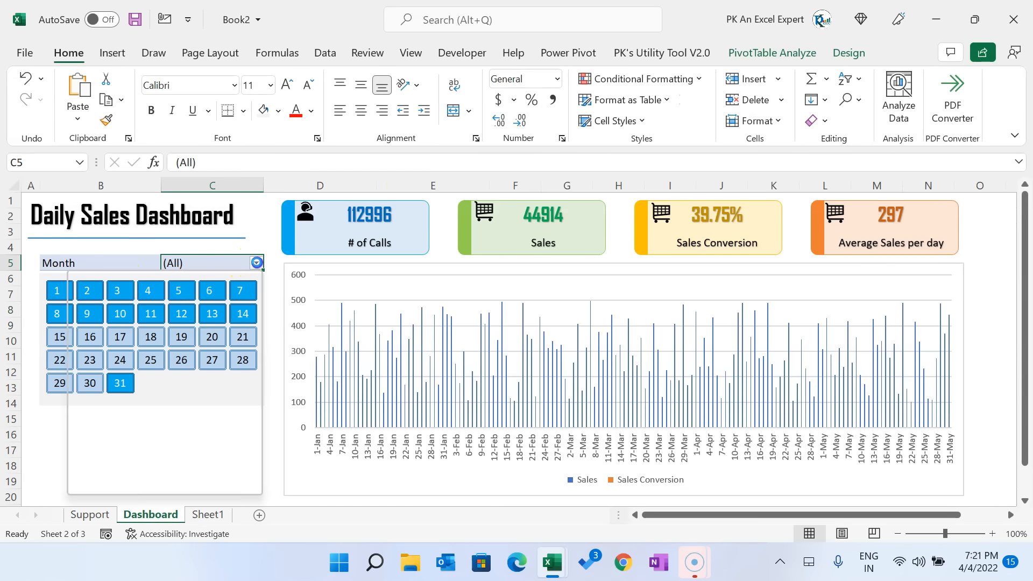
left_click(97, 360)
left_click(160, 474)
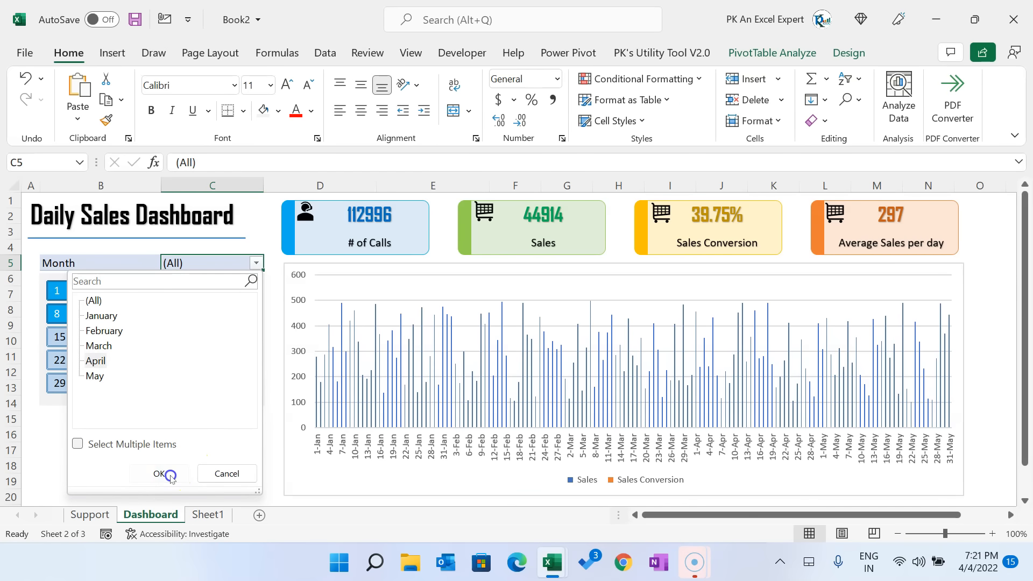
left_click(100, 517)
left_click(747, 225)
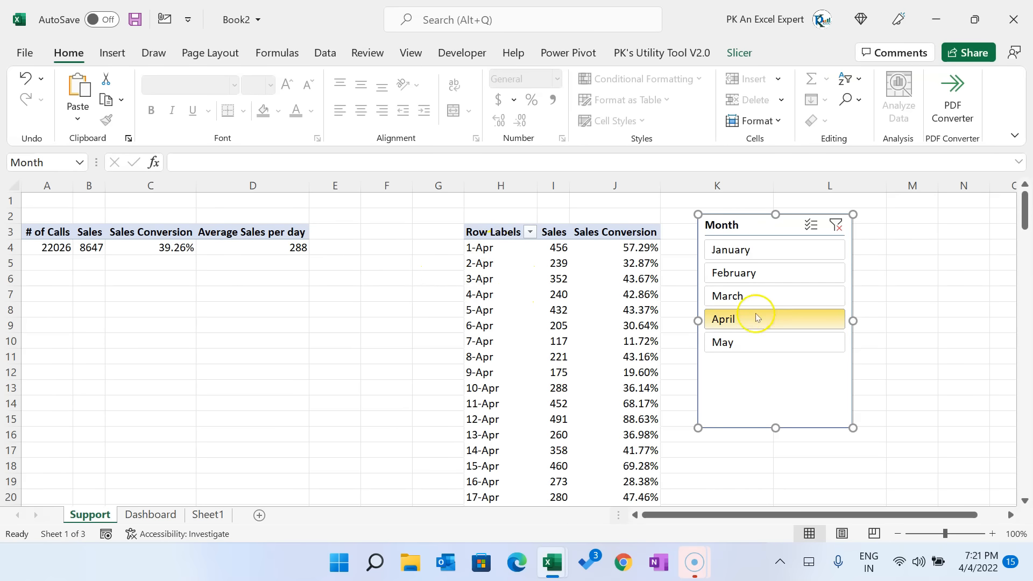
left_click_drag(586, 264, 520, 313)
Step: Connect the Calendar slicer on the Dashboard sheet to PivotTable2 and PivotTable3 through its report connections
left_click(150, 515)
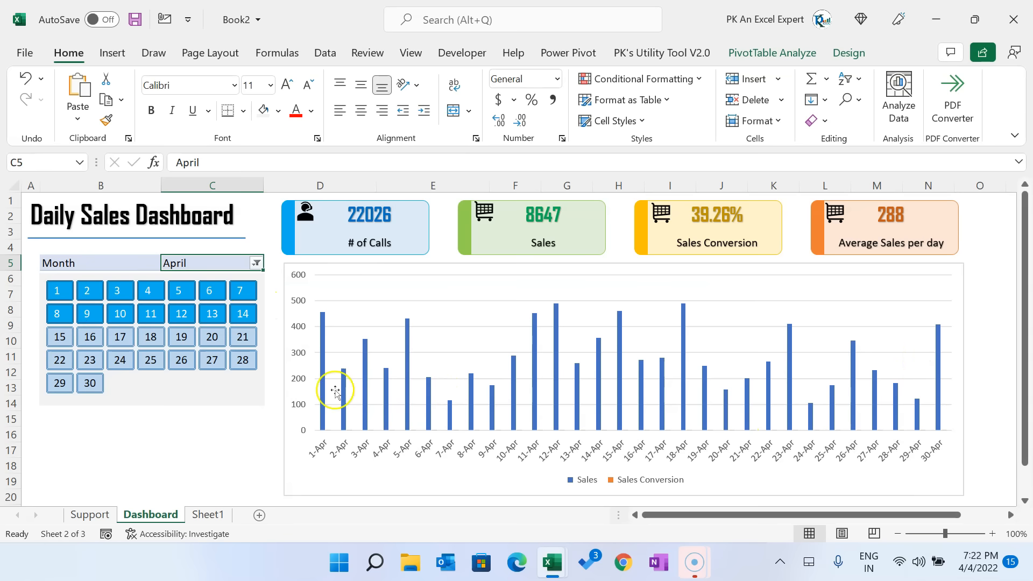
left_click(263, 285)
right_click(263, 285)
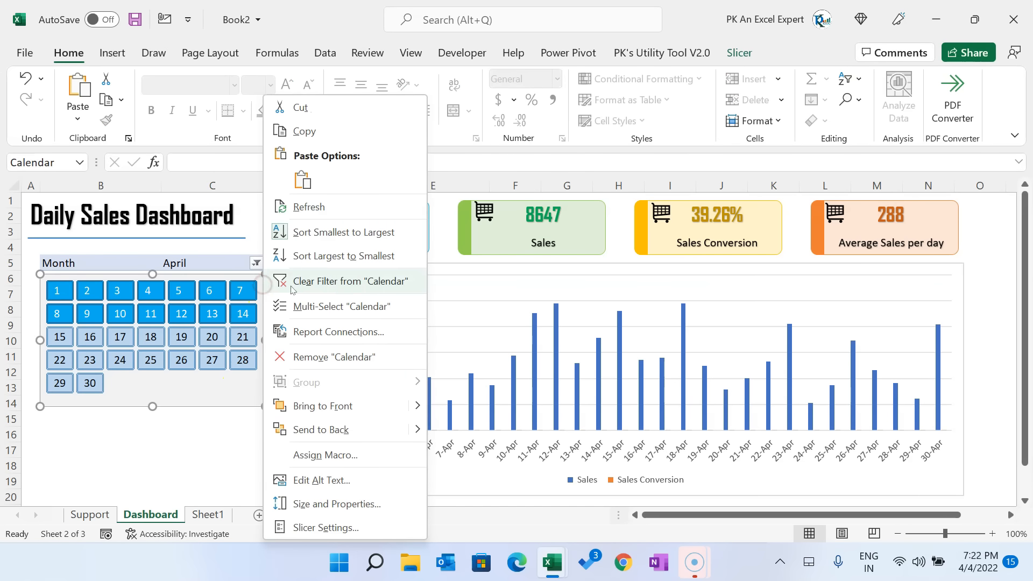
left_click(358, 332)
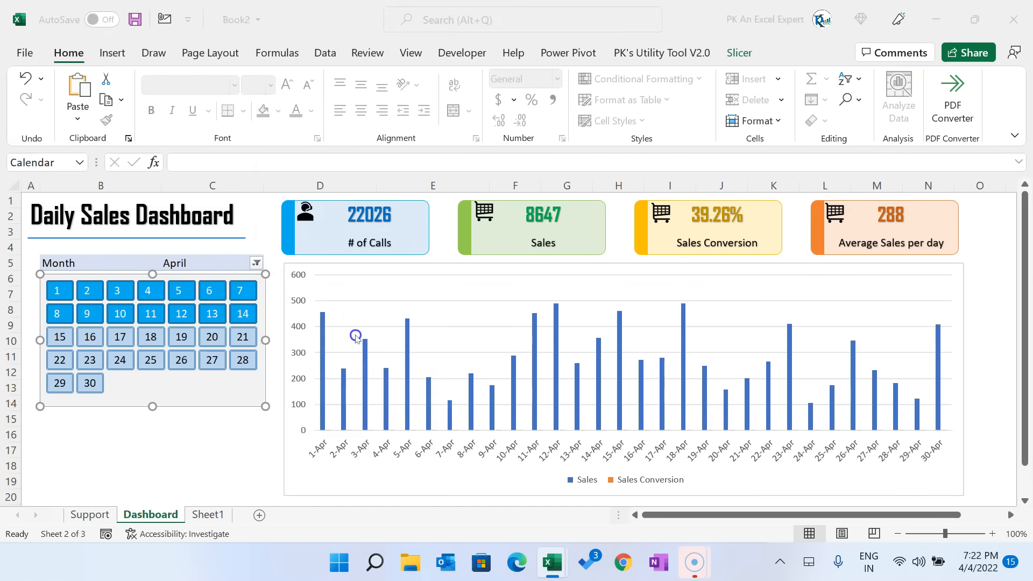
left_click(227, 361)
left_click(227, 379)
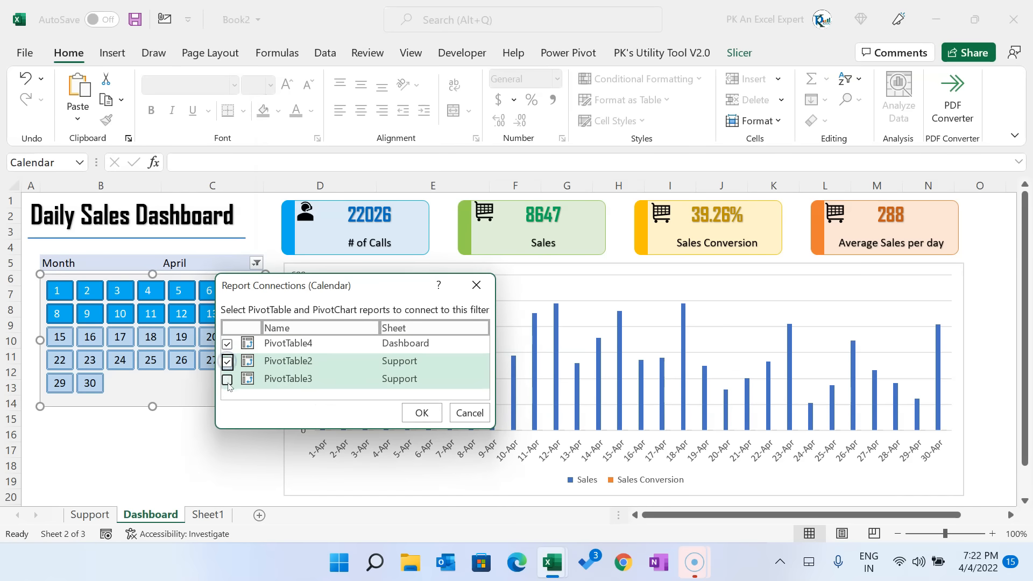
left_click(421, 412)
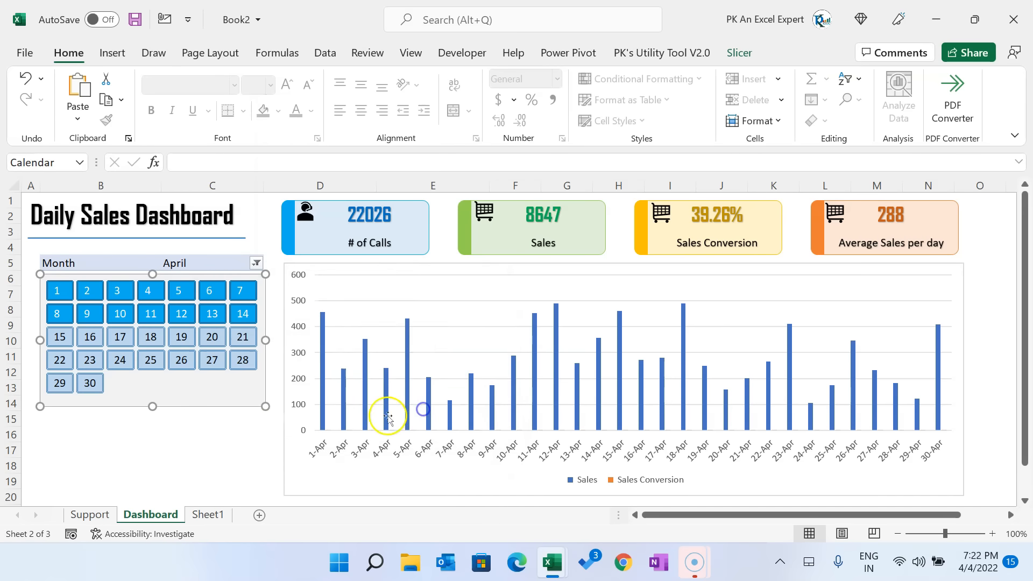
Step: Add days 15, 17 and 20 to the days selected in the Calendar slicer
left_click(223, 455)
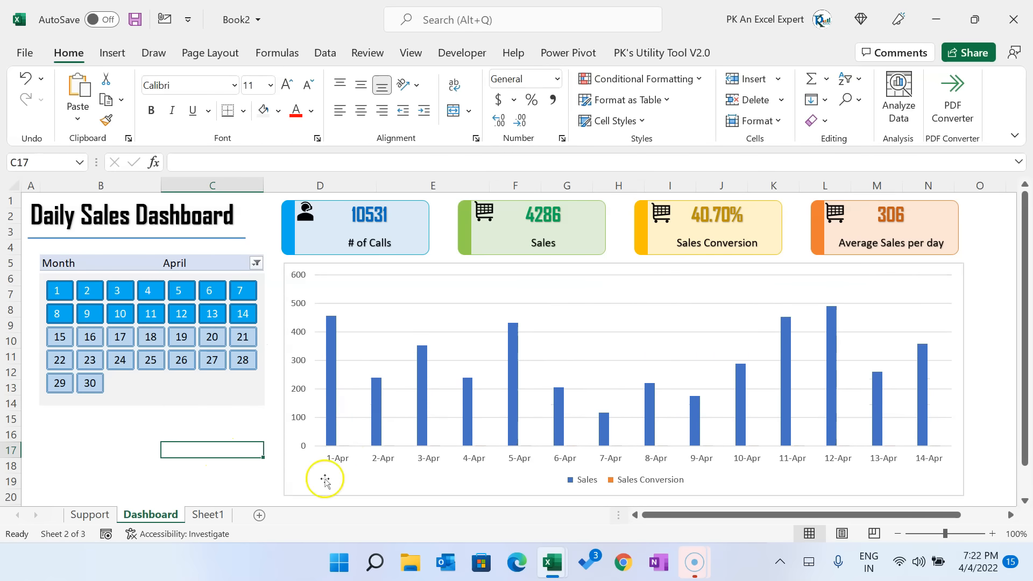
left_click(60, 336, "ctrl")
left_click(120, 336, "ctrl")
left_click(210, 337, "ctrl")
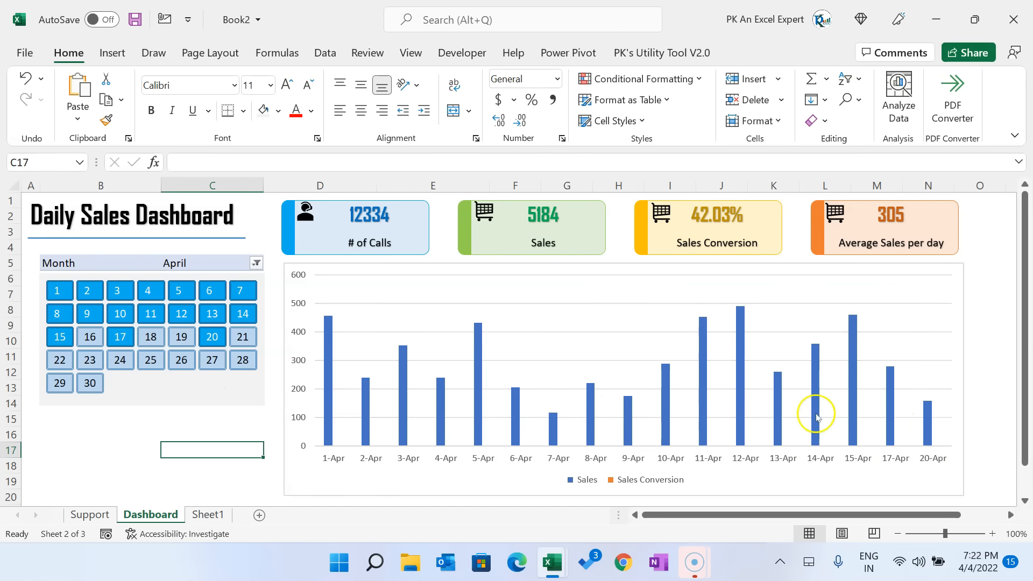
Step: Change the sales chart to a combo chart with Sales Conversion as Line with Markers on the secondary axis
right_click(551, 293)
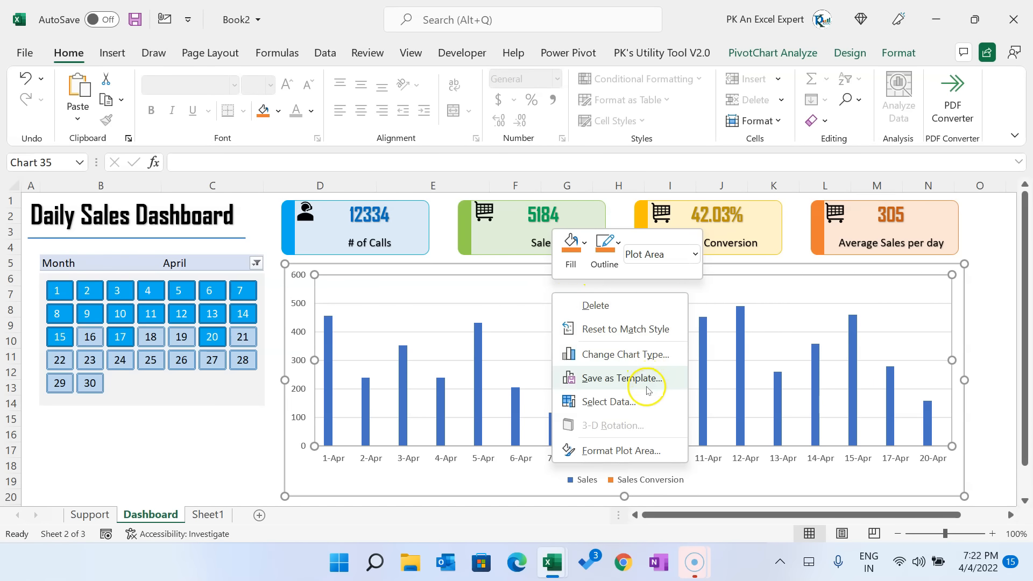
left_click(648, 354)
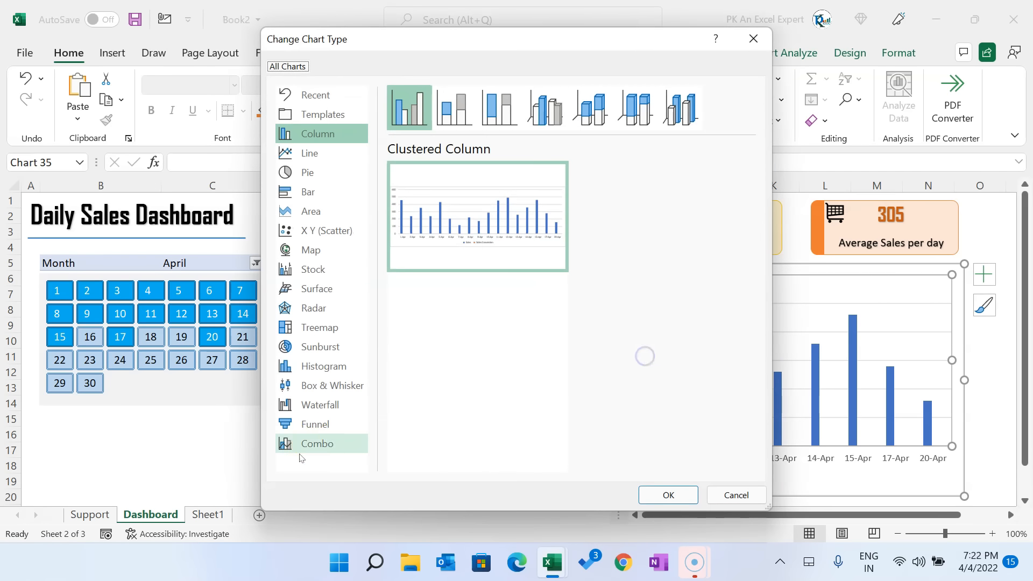
left_click(313, 443)
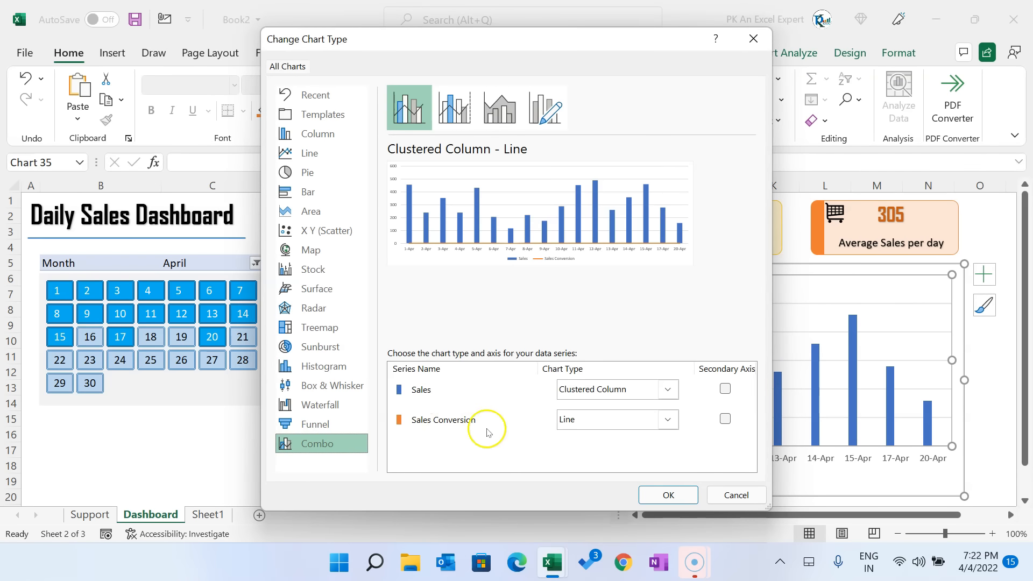
left_click(668, 421)
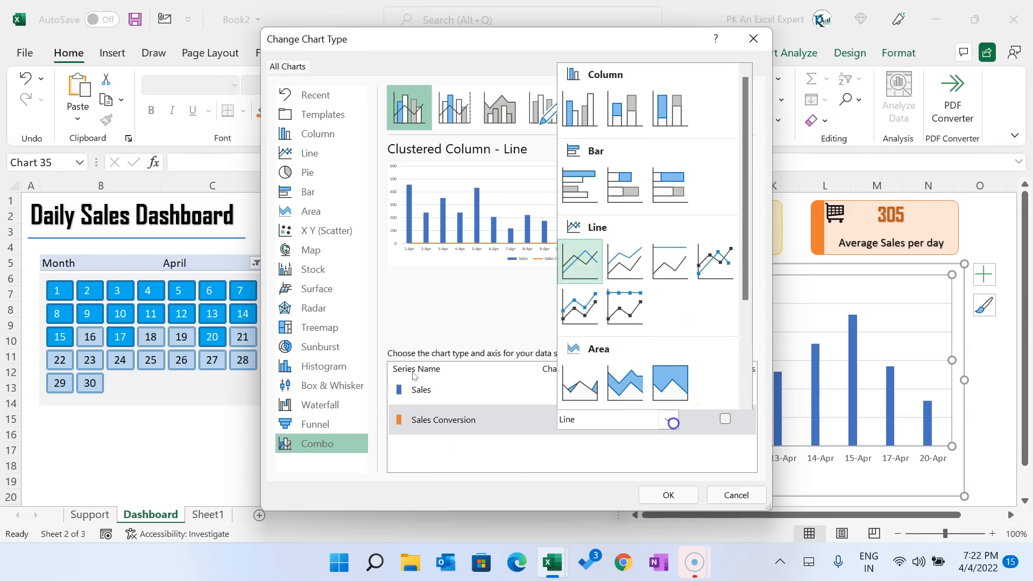
left_click(725, 271)
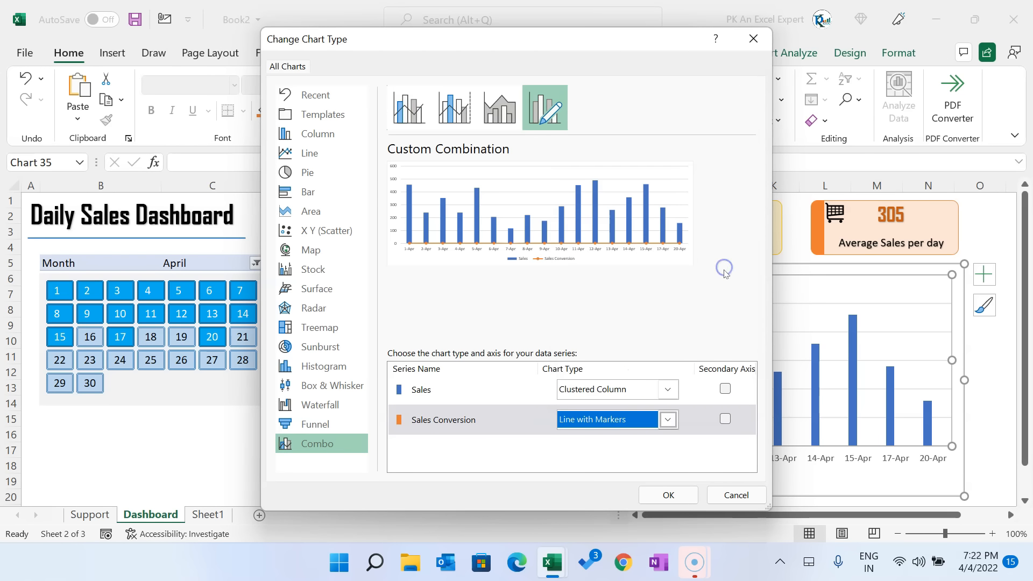
left_click(725, 419)
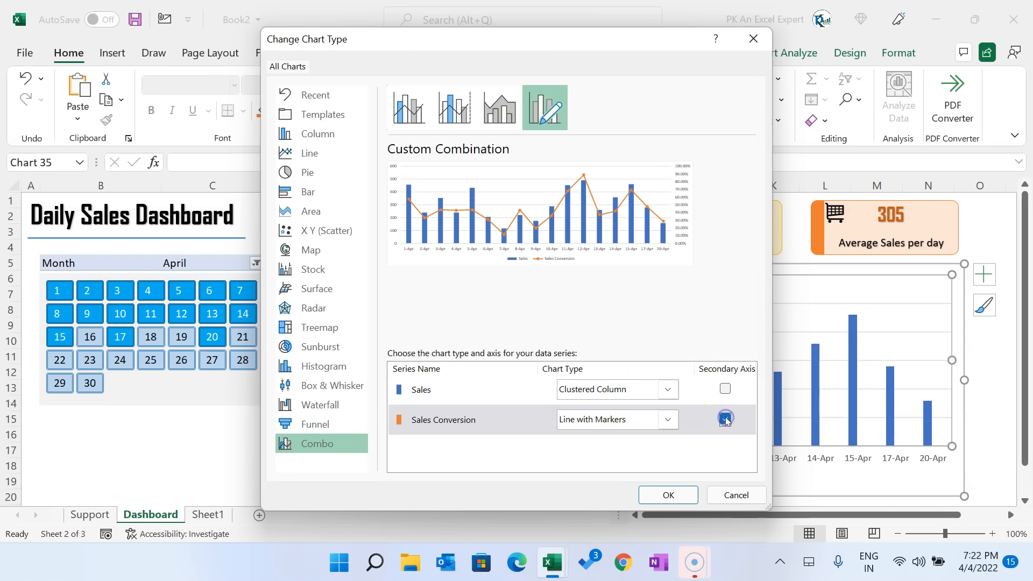
left_click(668, 494)
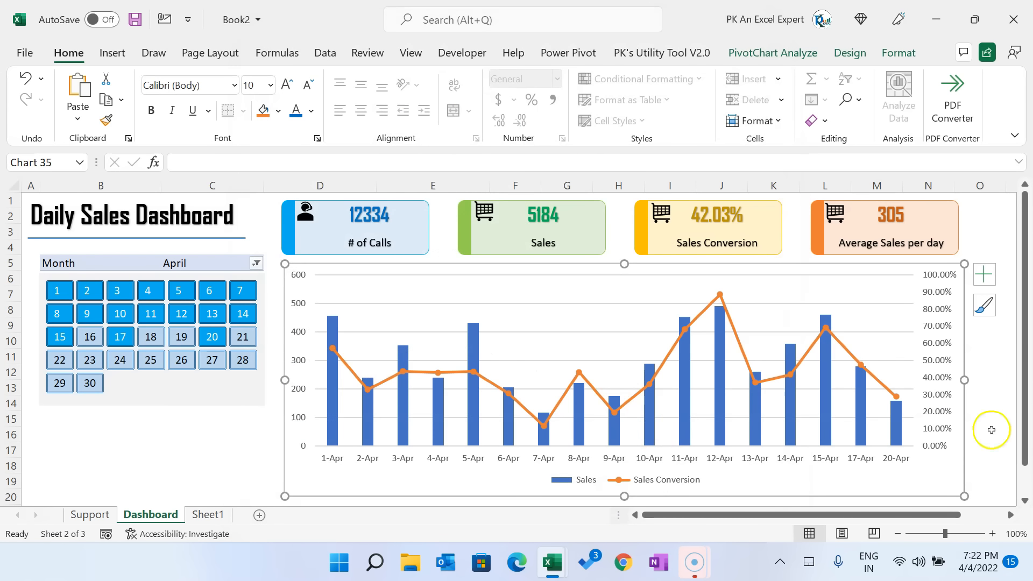
Step: Add a chart title to the combo chart and remove its gridlines
left_click(984, 279)
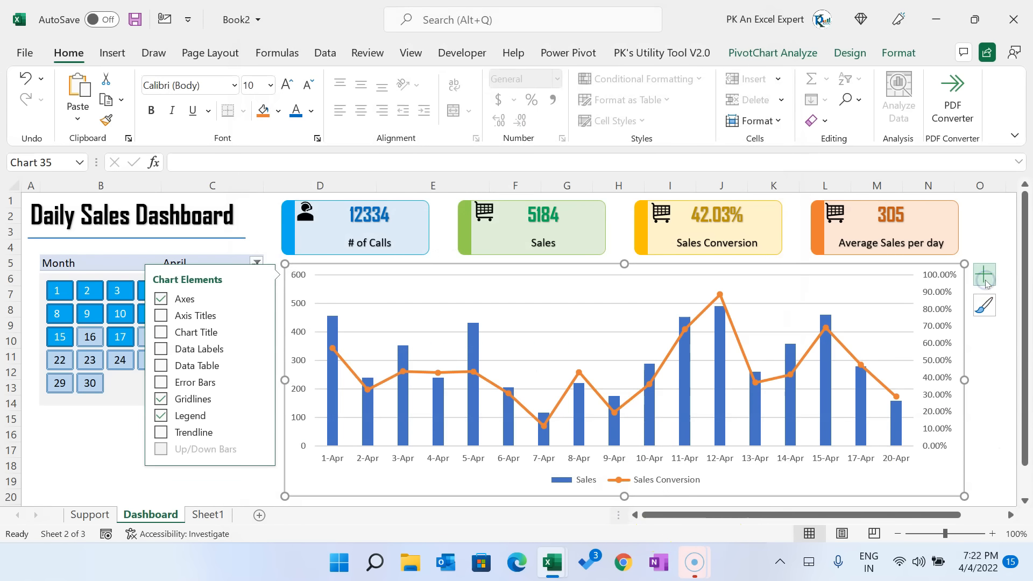
left_click(160, 333)
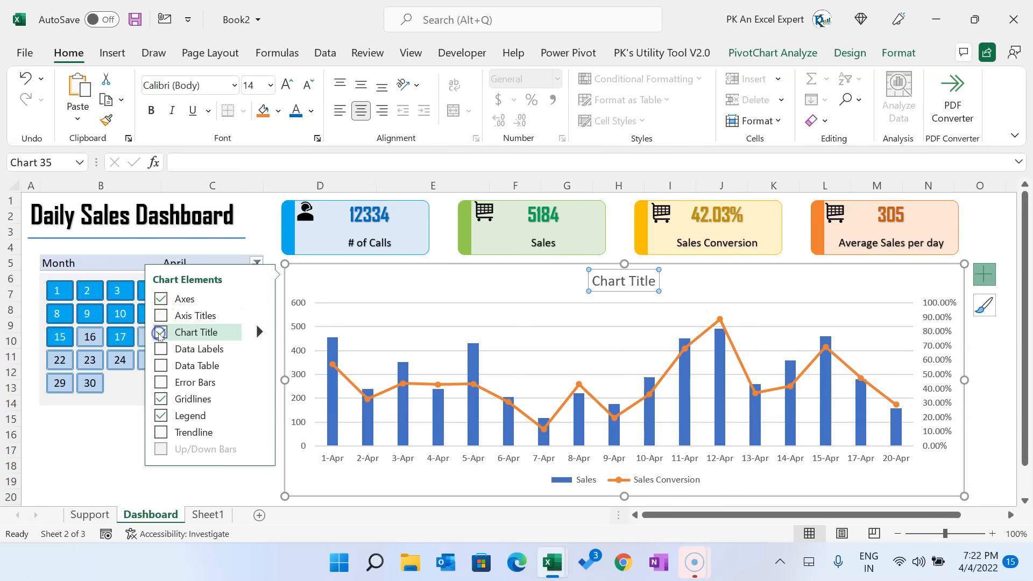
left_click(160, 398)
left_click(767, 489)
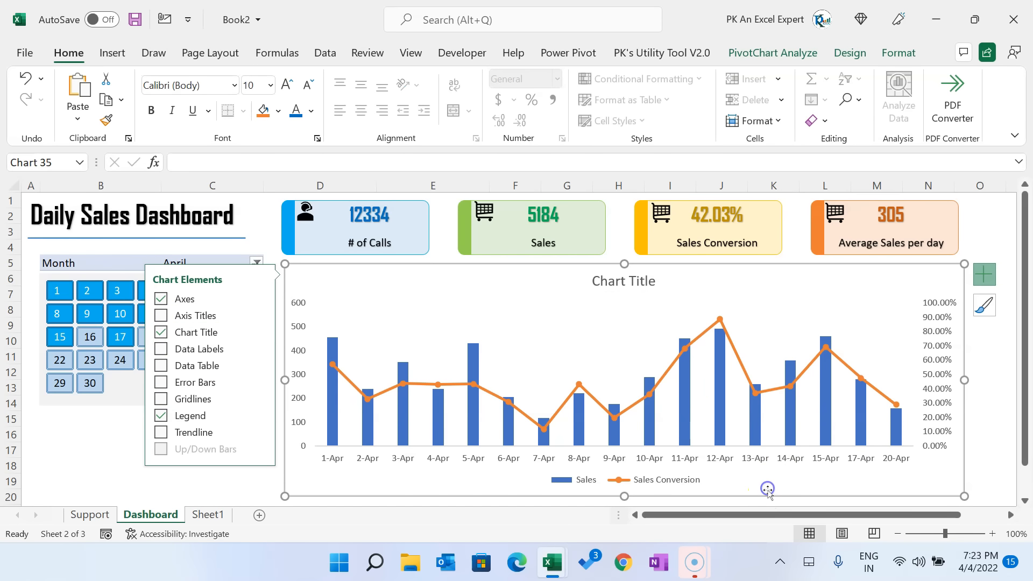
left_click(990, 371)
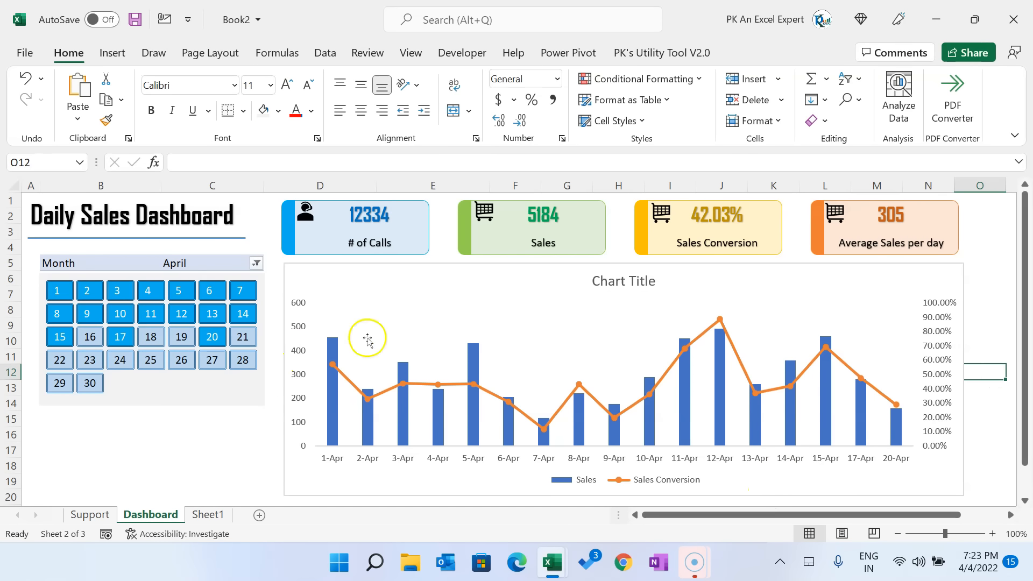
Step: Change the chart title text to "Daily Trend"
left_click(623, 283)
left_click(607, 281)
key("ctrl+a")
type("Daily Trend")
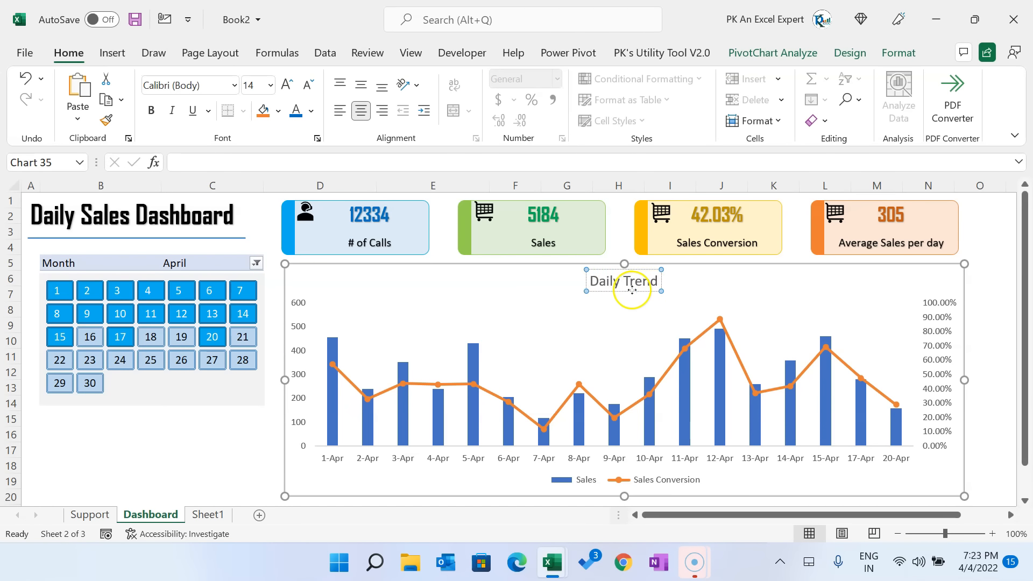
key("Escape")
key("Escape")
Step: Fill the Sales columns of the chart with the darkest shade of the theme blue
left_click(613, 430)
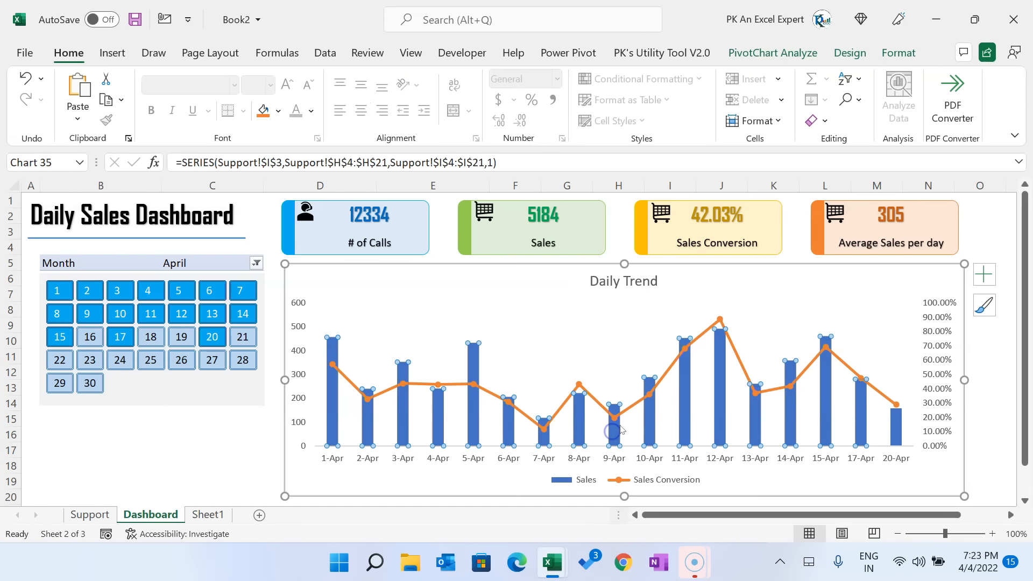
left_click(886, 57)
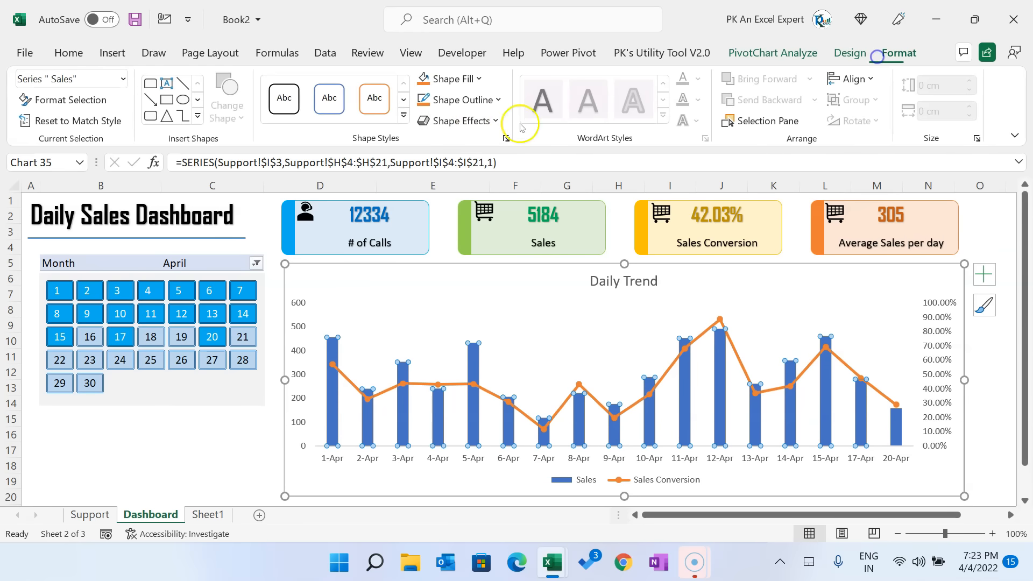
left_click(454, 78)
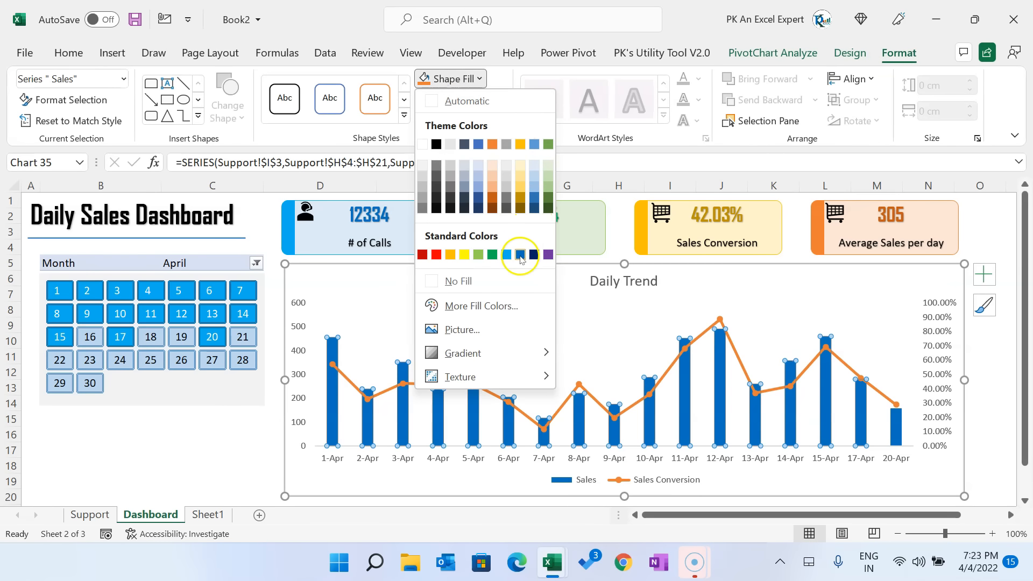
left_click(519, 255)
left_click(454, 79)
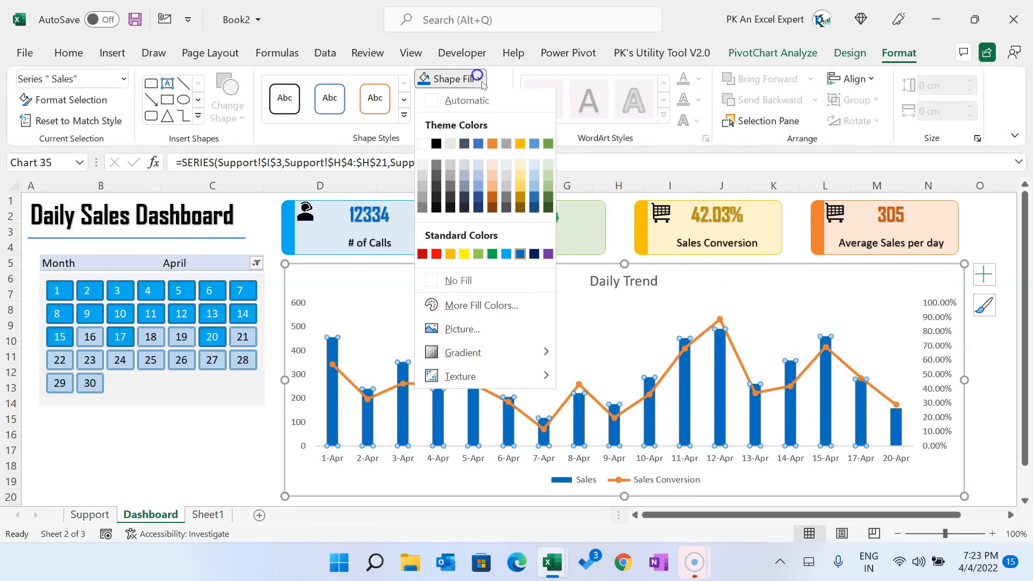
left_click(533, 207)
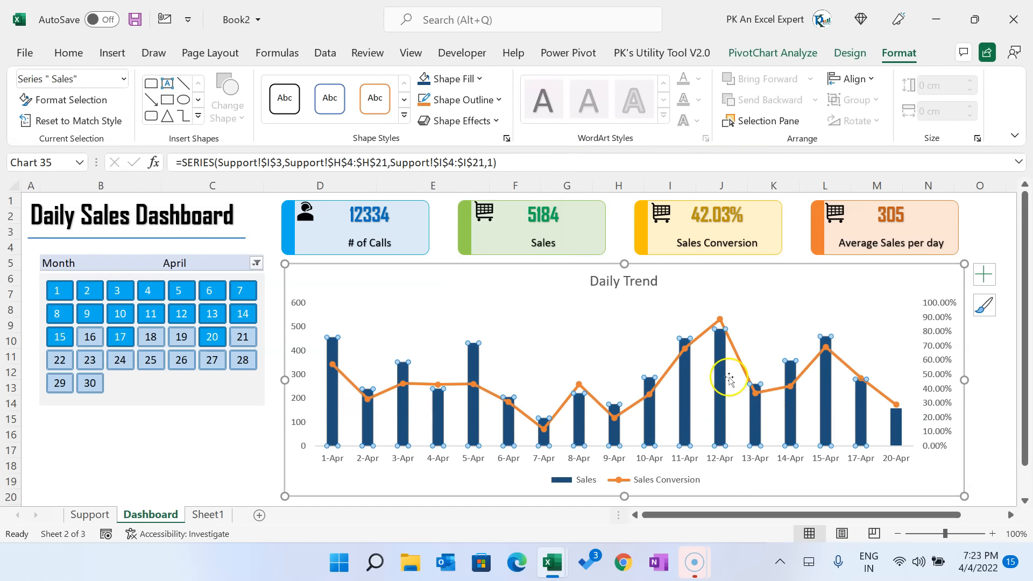
Step: Format the Sales Conversion series as a solid line in the gold theme color
left_click(670, 368)
right_click(670, 368)
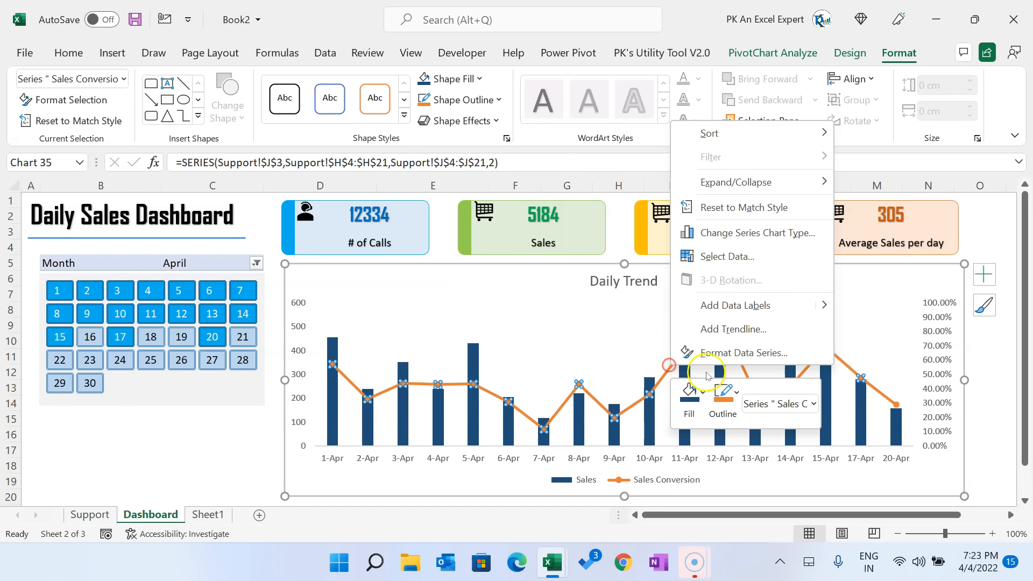
left_click(735, 357)
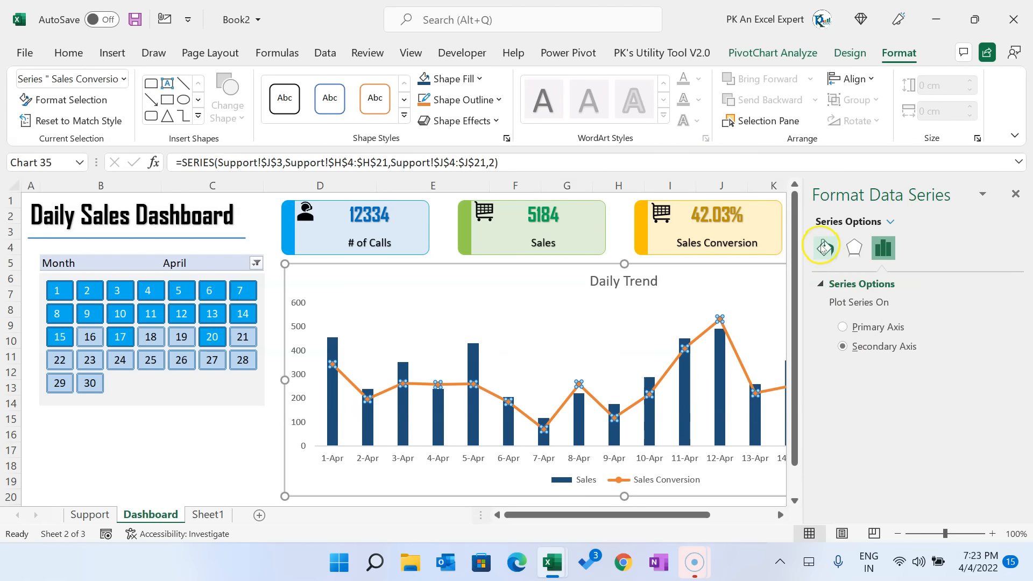
left_click(824, 247)
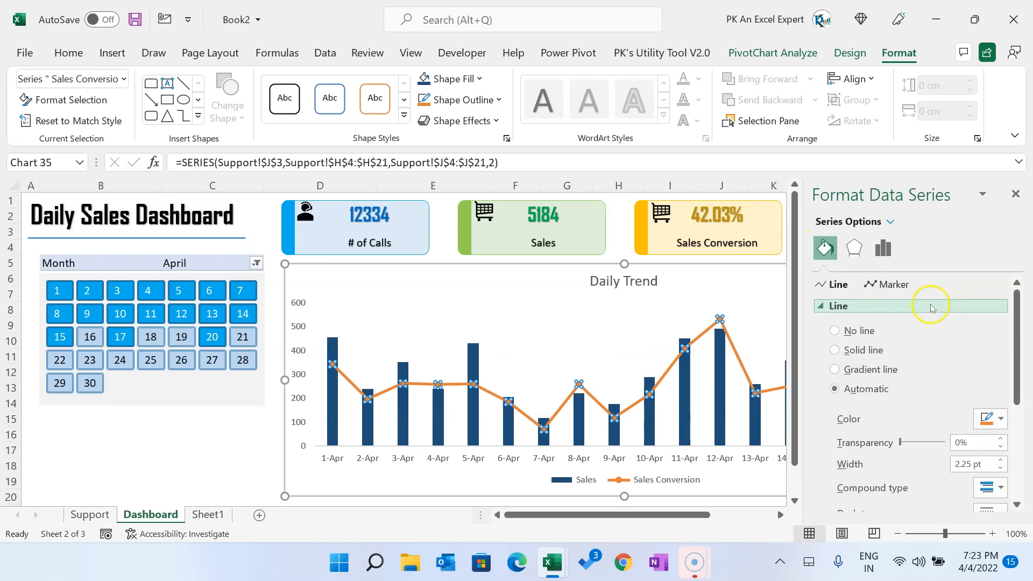
left_click(862, 350)
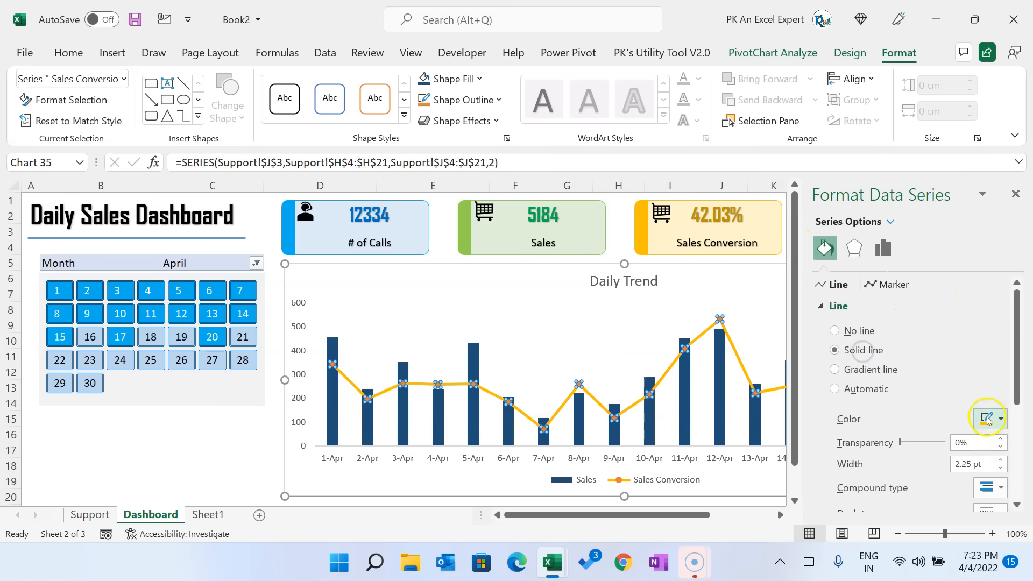
left_click_drag(1014, 383, 1017, 395)
left_click(992, 369)
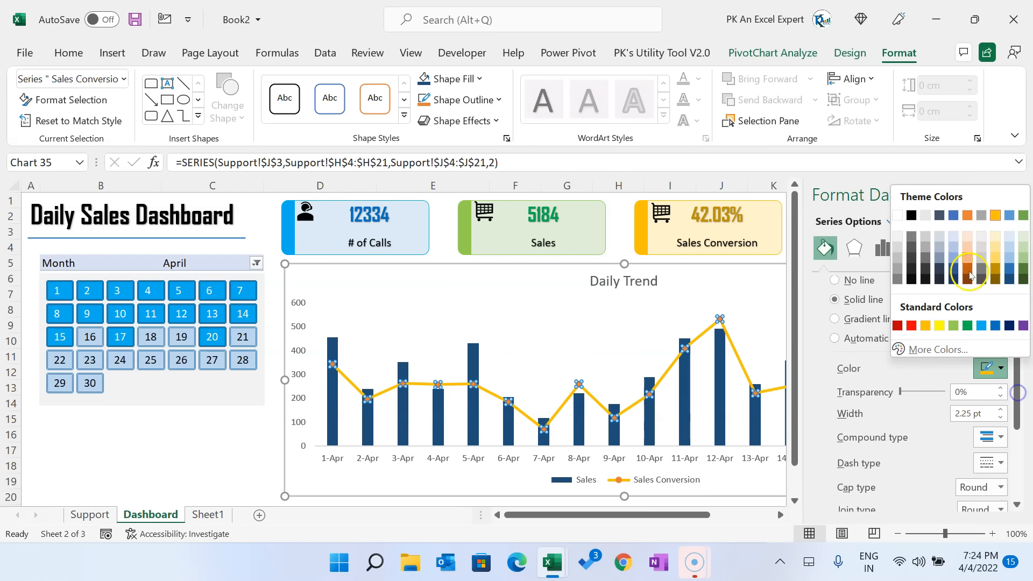
left_click(995, 219)
Step: Reduce the Sales Conversion line width to 1.5 pt and make it a smoothed line
left_click(1000, 417)
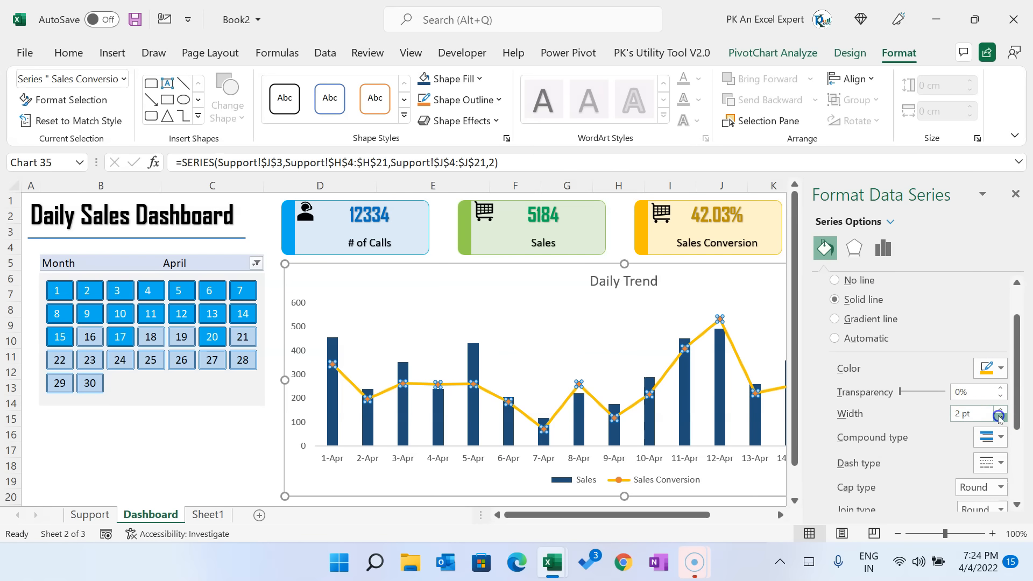
left_click(999, 418)
left_click_drag(1017, 399, 1018, 465)
left_click(886, 495)
scroll(886, 377, "up", 5)
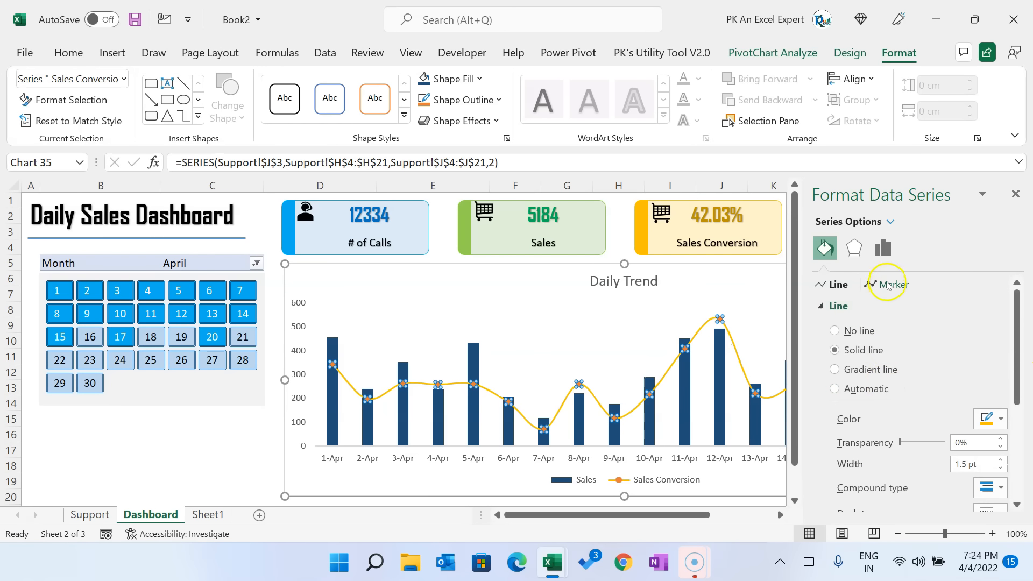
Step: Switch the Sales Conversion markers to the built-in type and increase their size
left_click(890, 288)
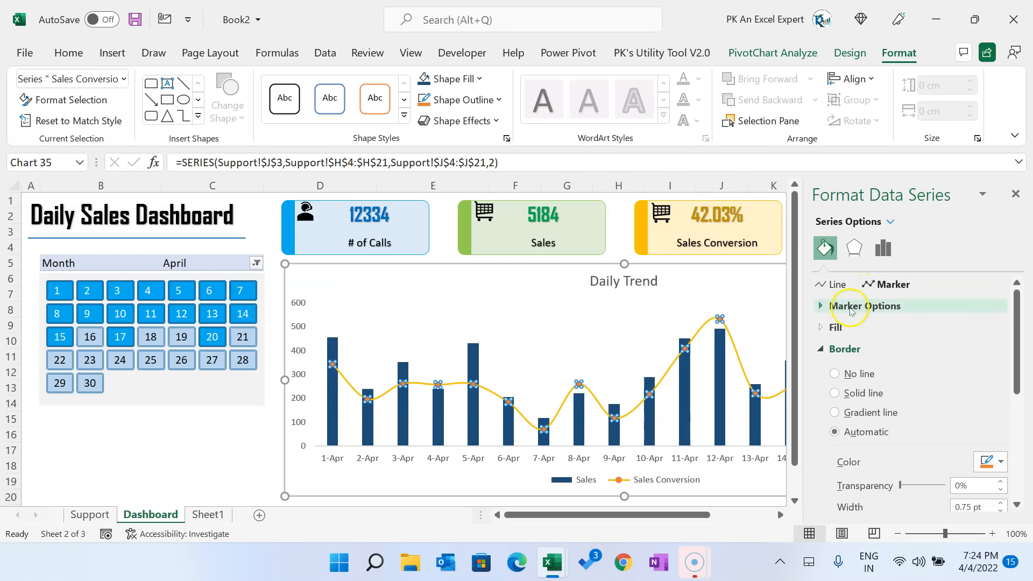
left_click(839, 306)
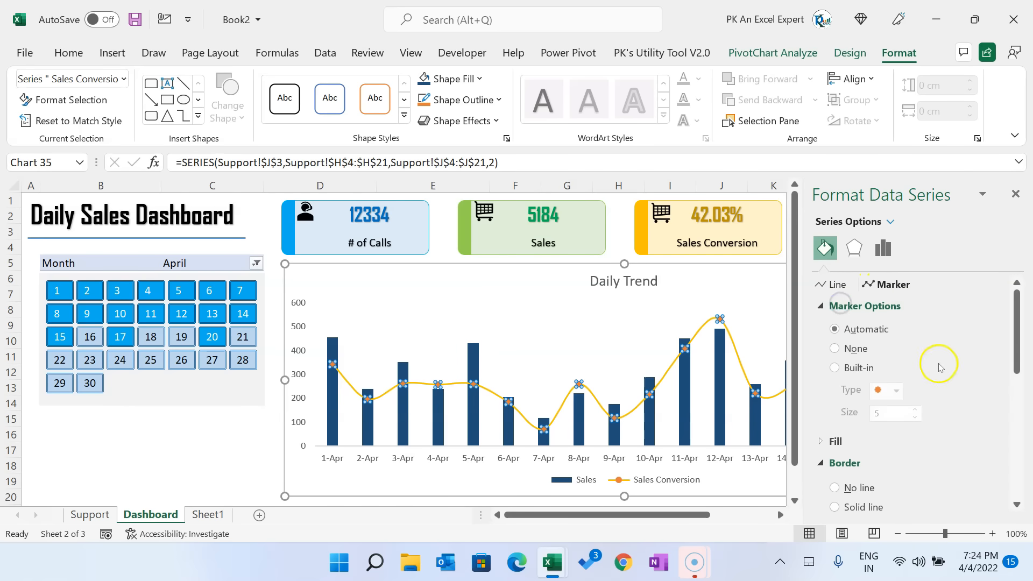
left_click(836, 368)
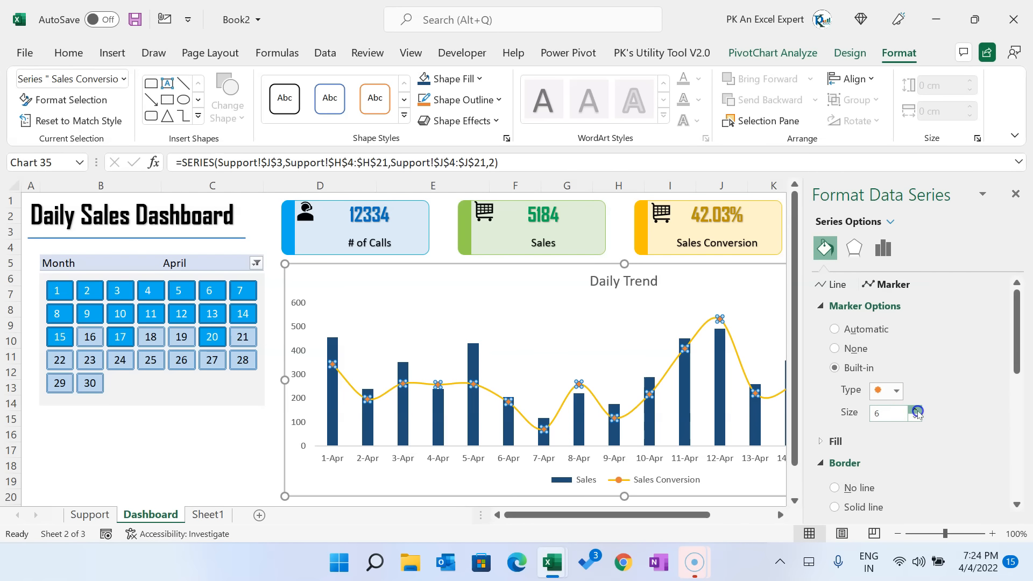
left_click(915, 410)
Step: Fill the Sales Conversion markers with the gold theme color and finish formatting the series
left_click_drag(1018, 344, 1012, 390)
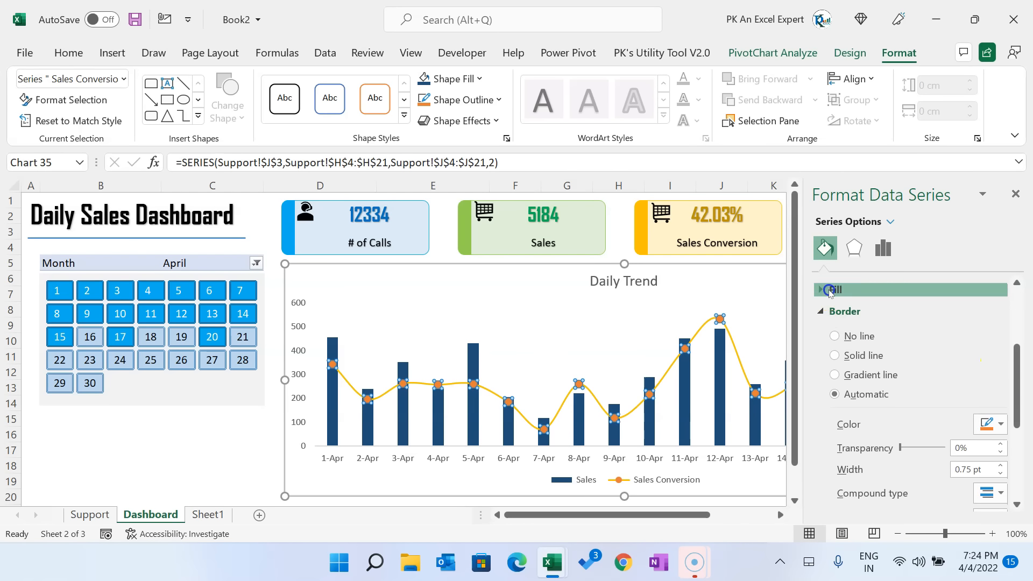
left_click(835, 289)
left_click(1000, 442)
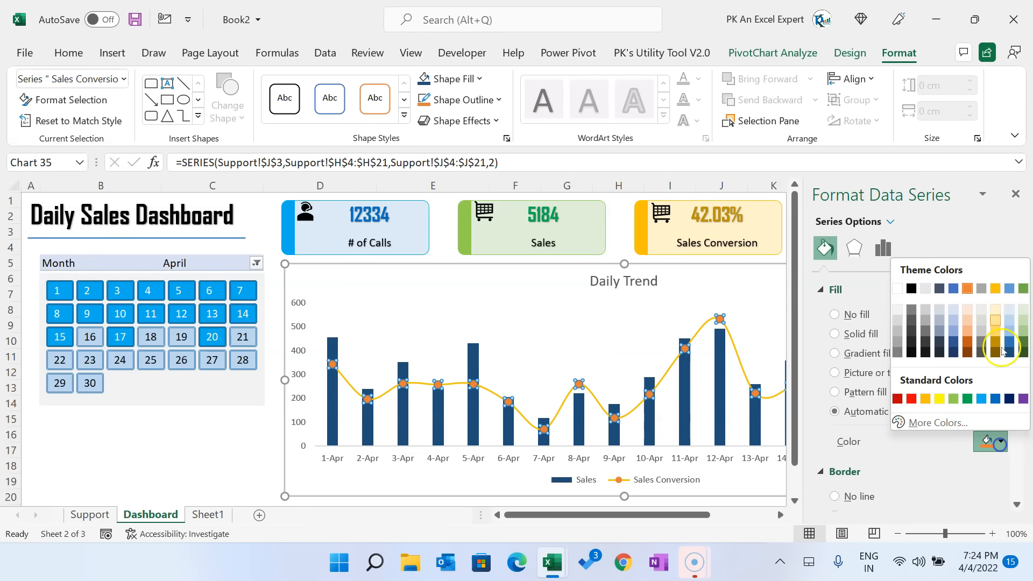
left_click(995, 291)
scroll(853, 346, "down", 3)
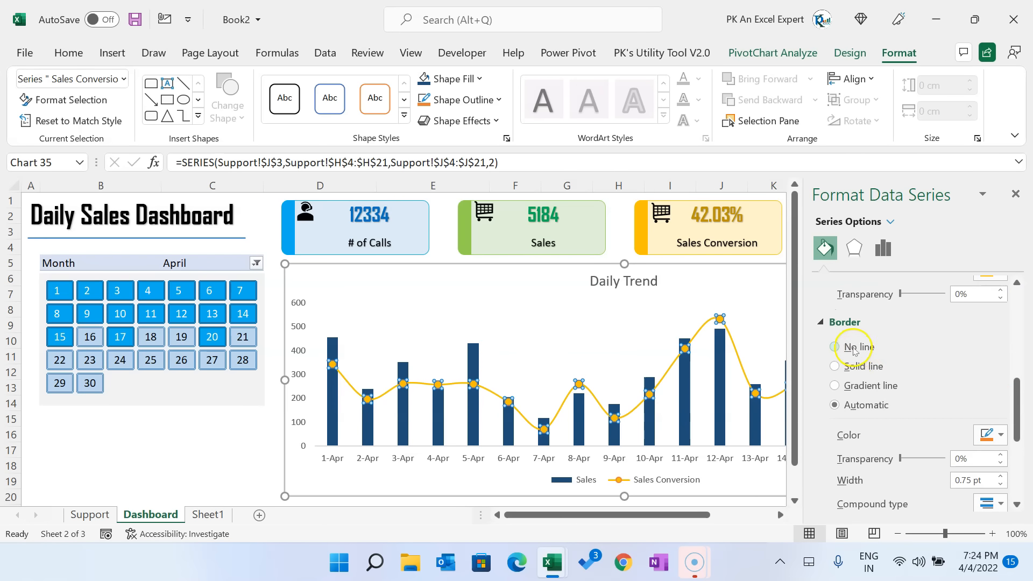
scroll(853, 347, "up", 2)
left_click(1015, 193)
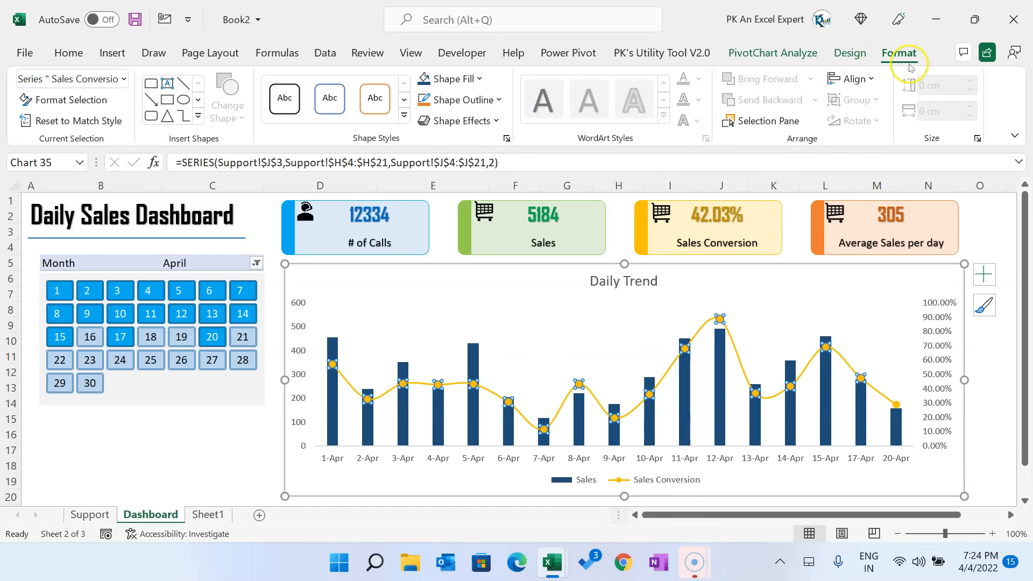
Step: Apply the Round bevel effect to the Sales Conversion series in the Daily Trend chart
left_click(494, 120)
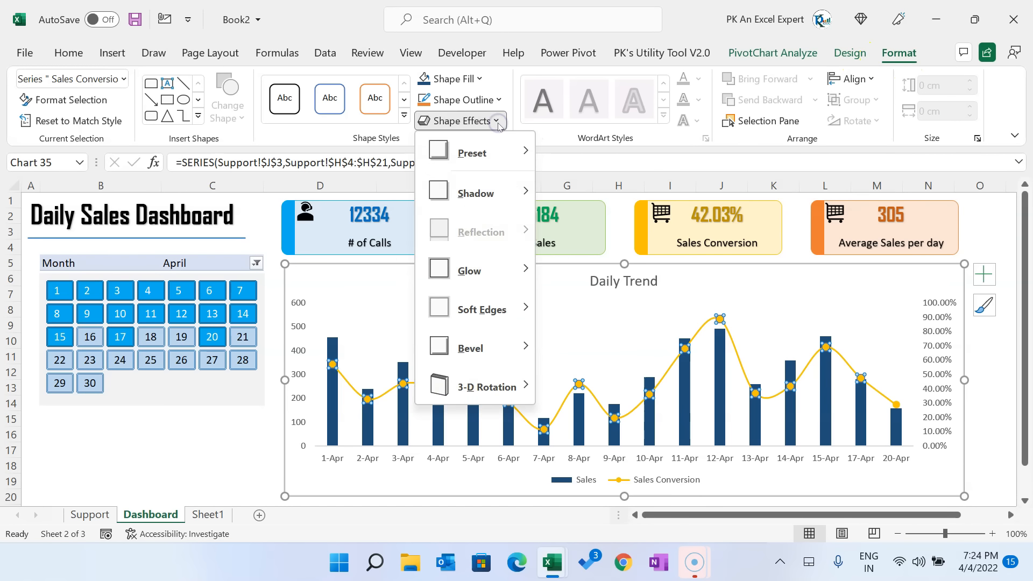
mouse_move(490, 360)
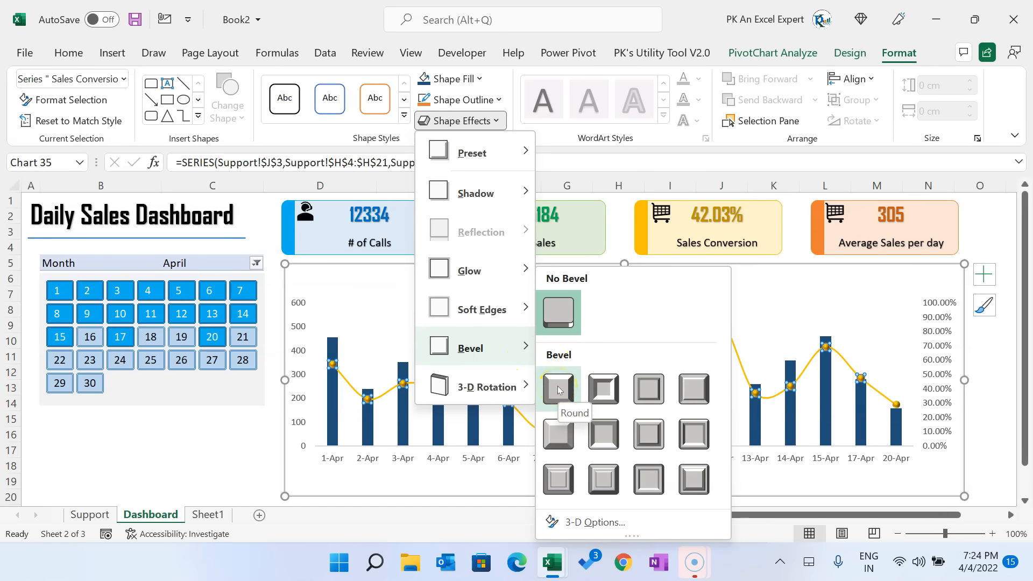
left_click(559, 390)
left_click(876, 276)
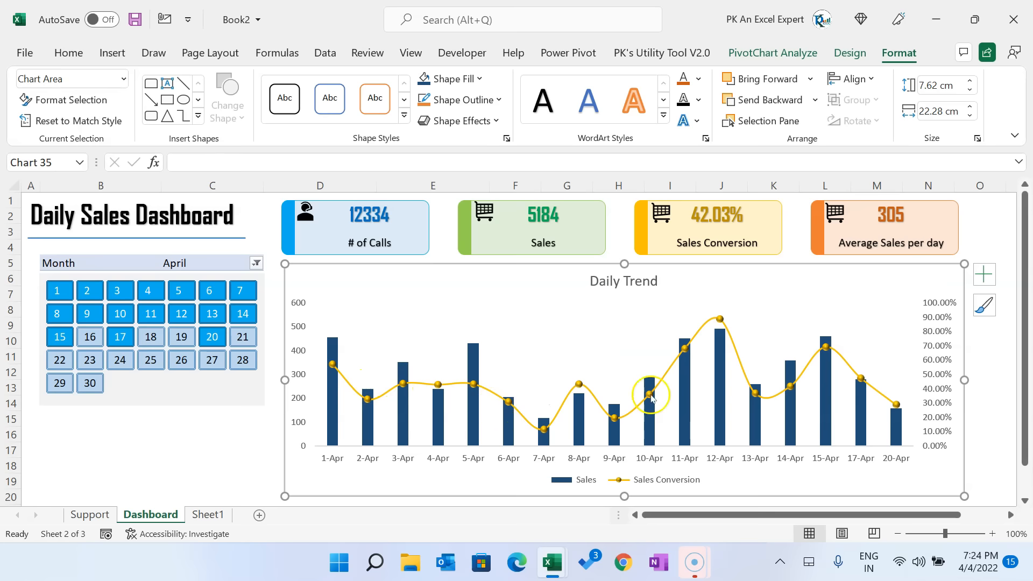
Step: Widen the Sales columns in the Daily Trend chart by setting their gap width to 70%
left_click(473, 362)
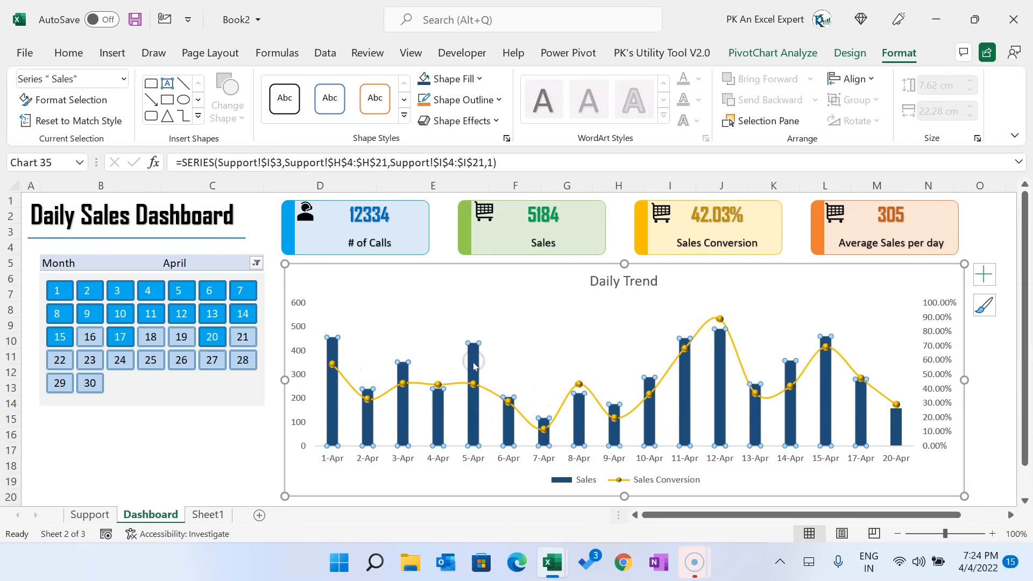
right_click(472, 362)
left_click(530, 348)
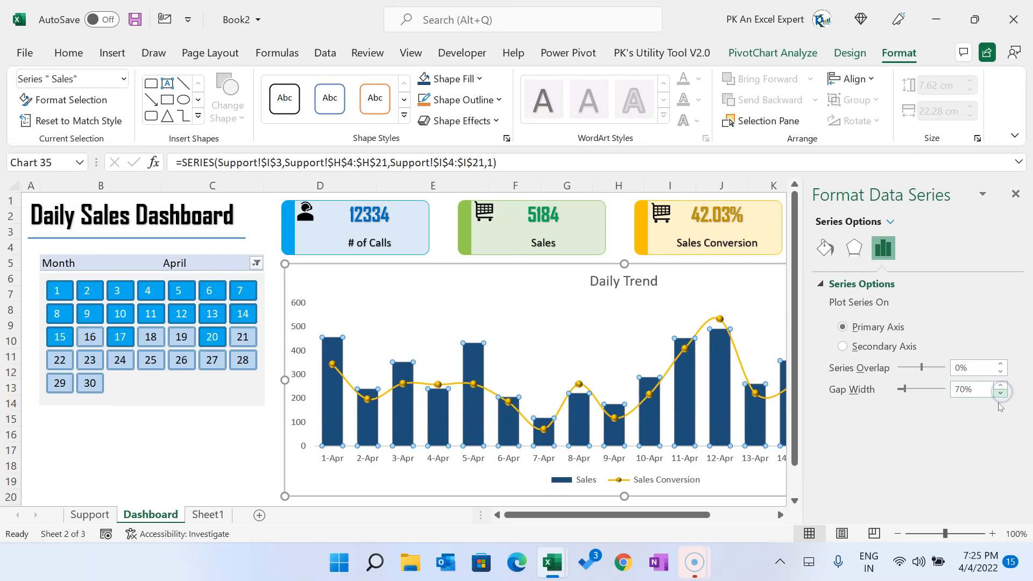
left_click(219, 468)
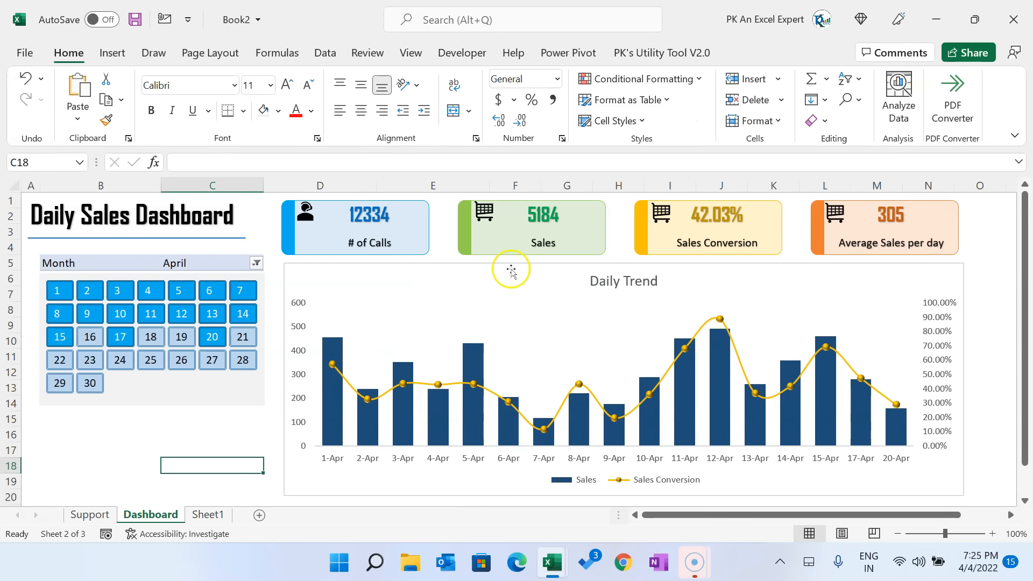
Step: Give the Daily Trend chart area a light blue outline from the standard colors
left_click(491, 270)
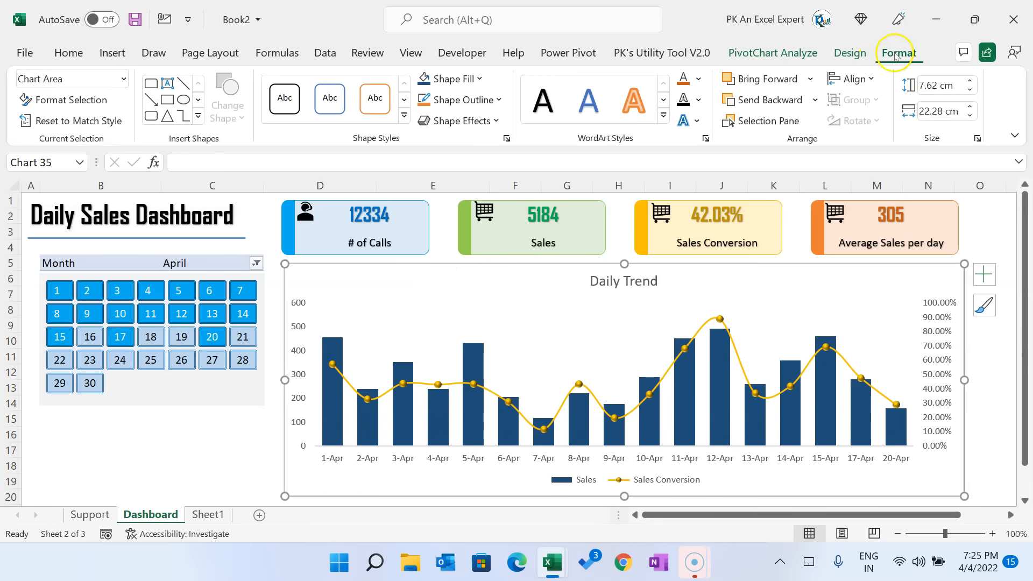
left_click(480, 101)
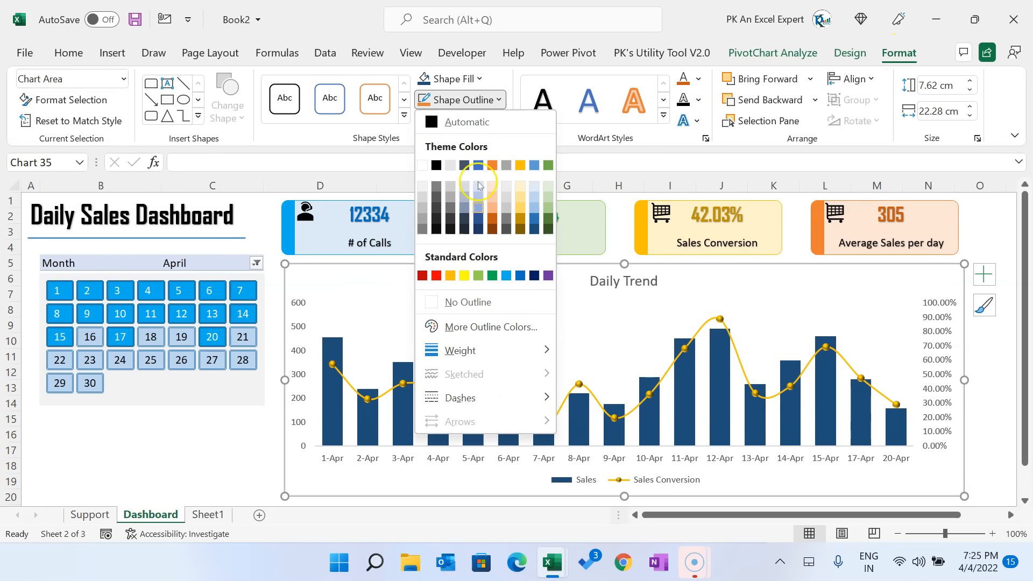
left_click(506, 275)
left_click(226, 461)
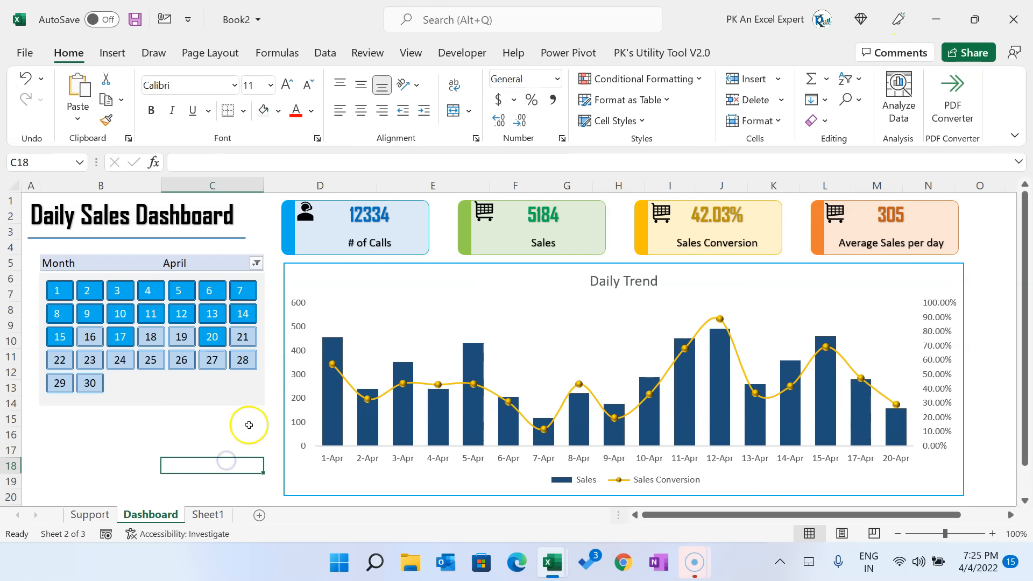
Step: Start a new custom PivotTable style for the Month filter in B5:C5
left_click(31, 267)
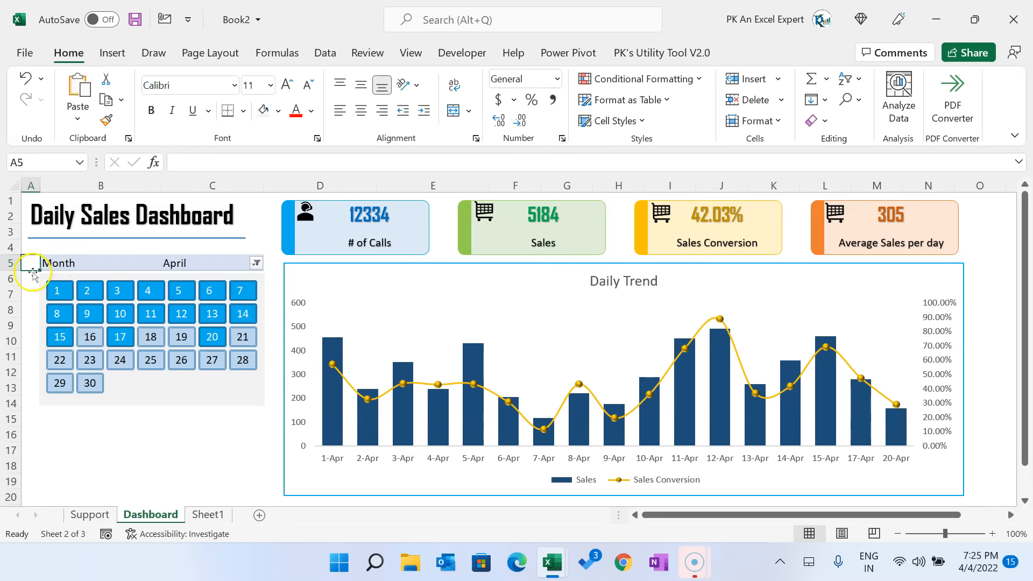
left_click(168, 264)
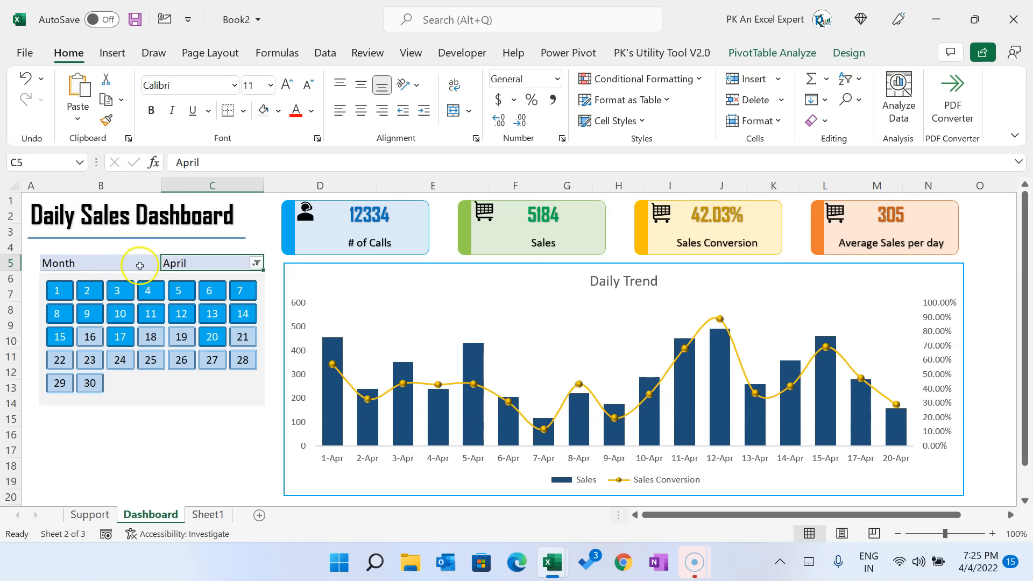
left_click(76, 267)
left_click(848, 53)
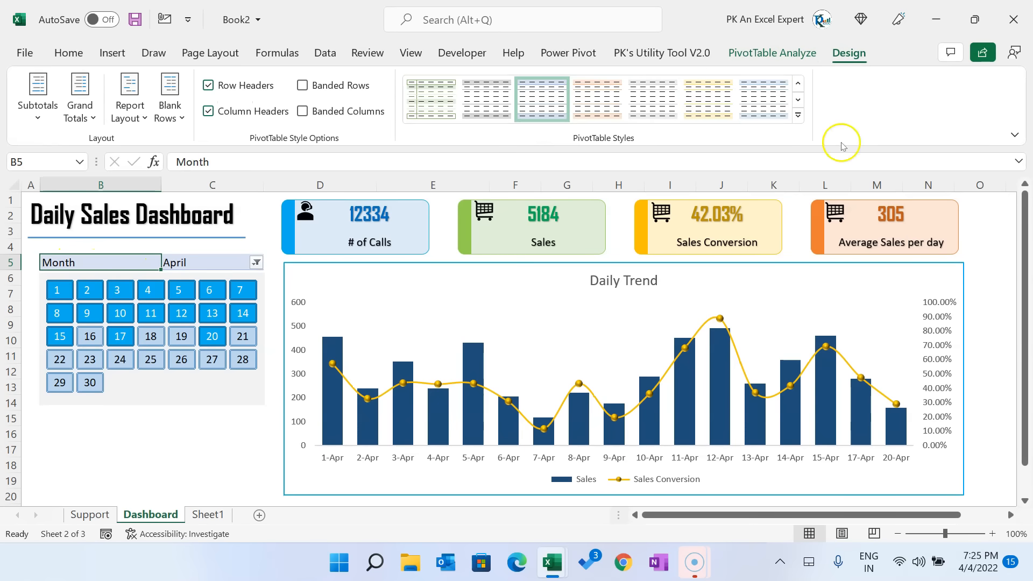
left_click(799, 116)
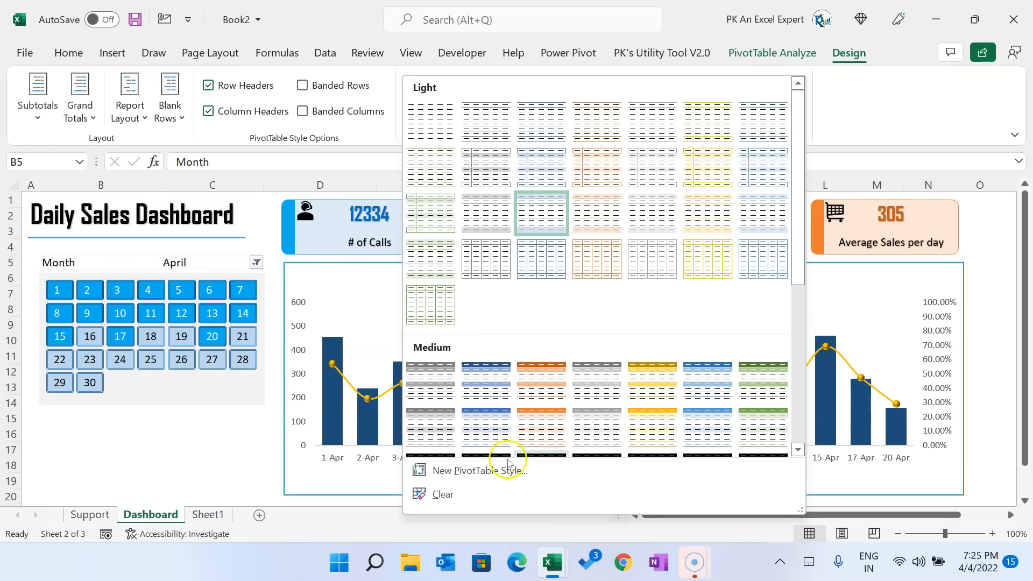
left_click(474, 472)
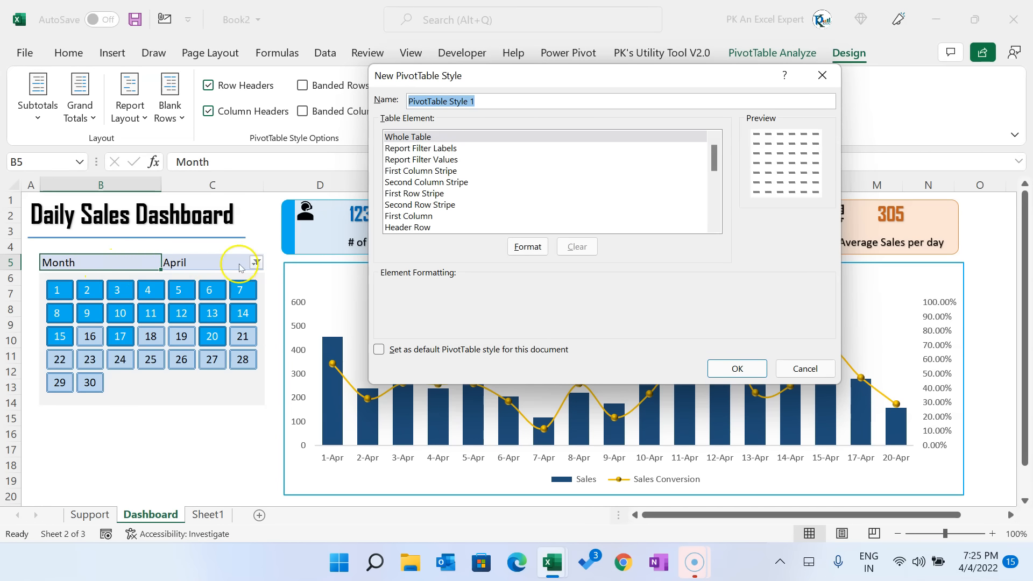
Step: Format the Report Filter Labels element with a dark blue fill and a white font
left_click(417, 149)
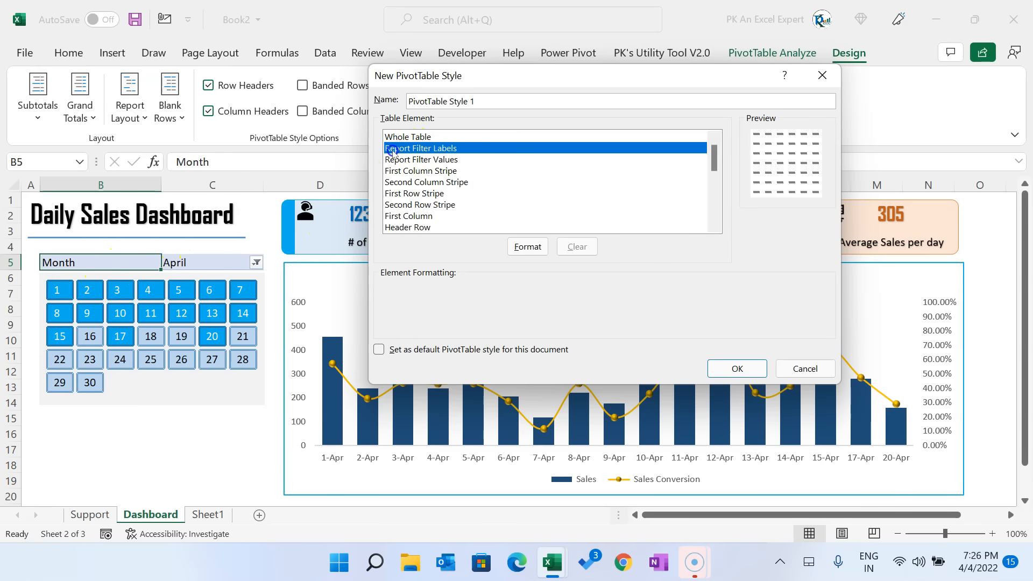
left_click(525, 248)
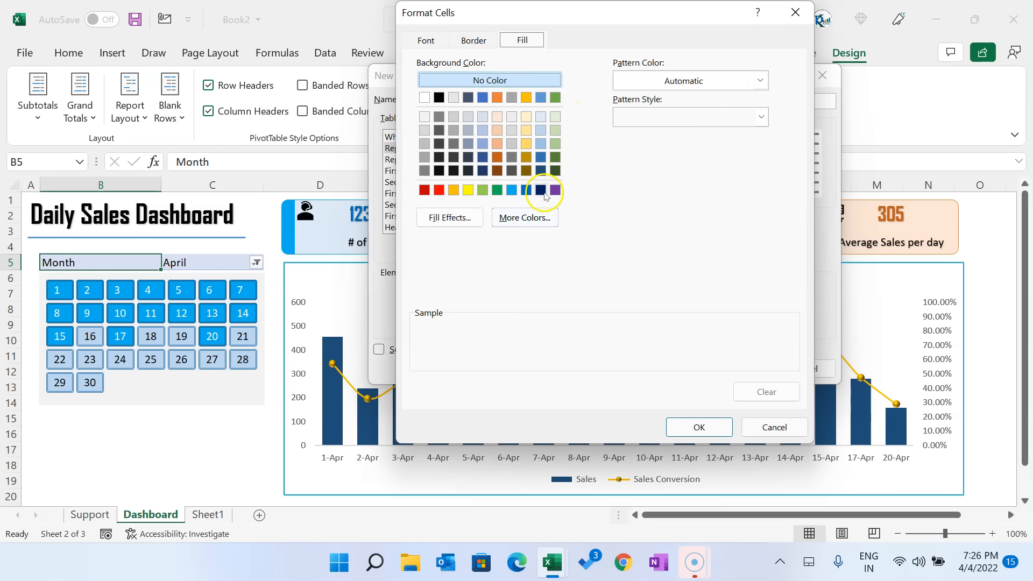
left_click(540, 191)
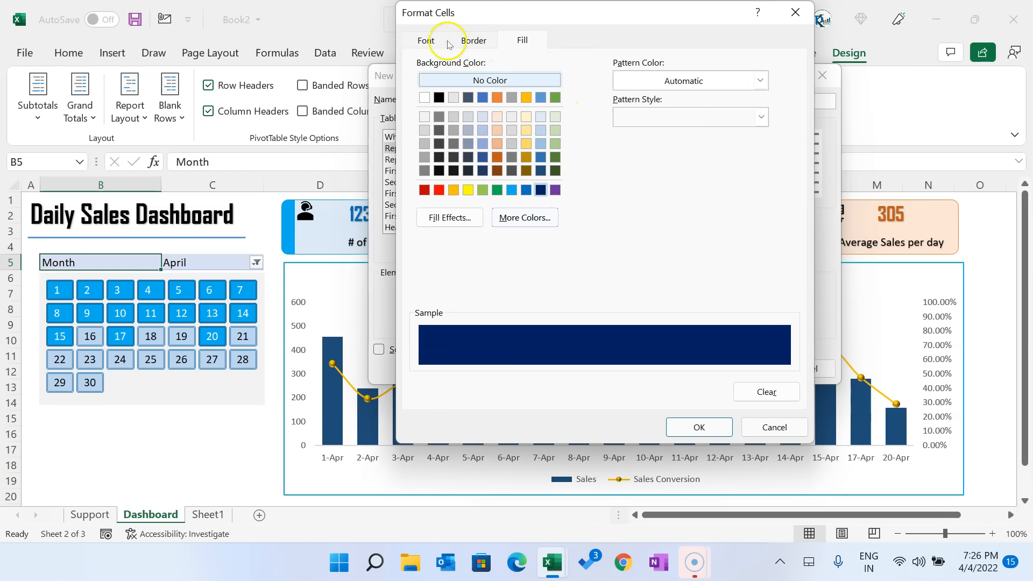
left_click(425, 41)
left_click(661, 183)
left_click(609, 248)
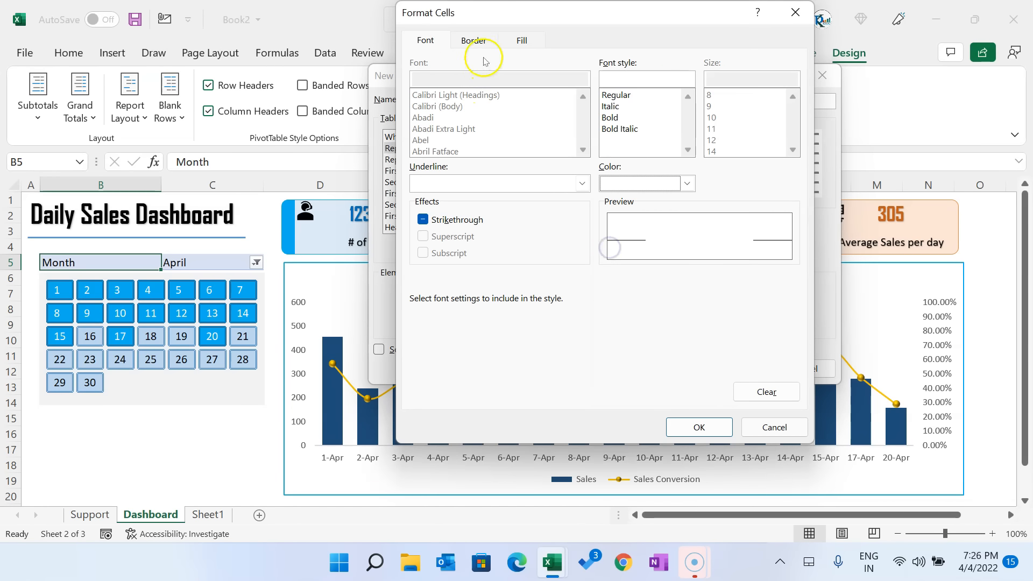
left_click(697, 426)
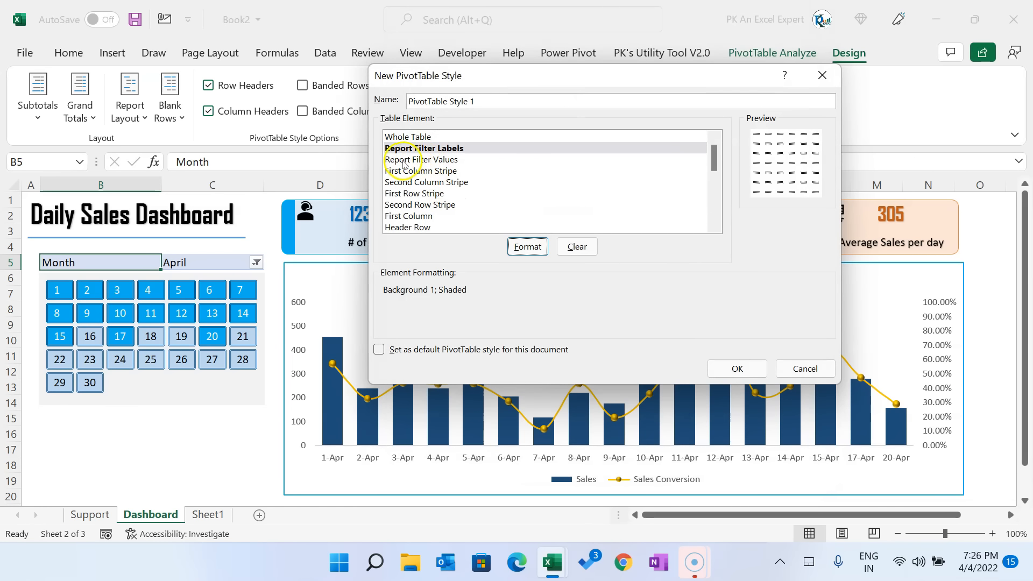
Step: Format the Report Filter Values element with a light blue fill and white font, and save the new PivotTable style
left_click(430, 160)
left_click(527, 246)
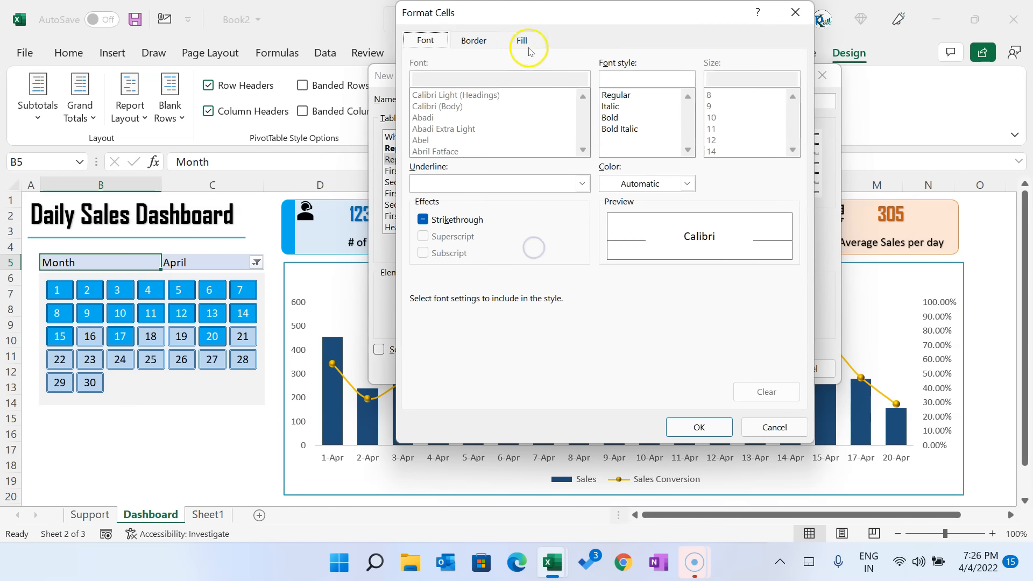
left_click(523, 40)
left_click(510, 191)
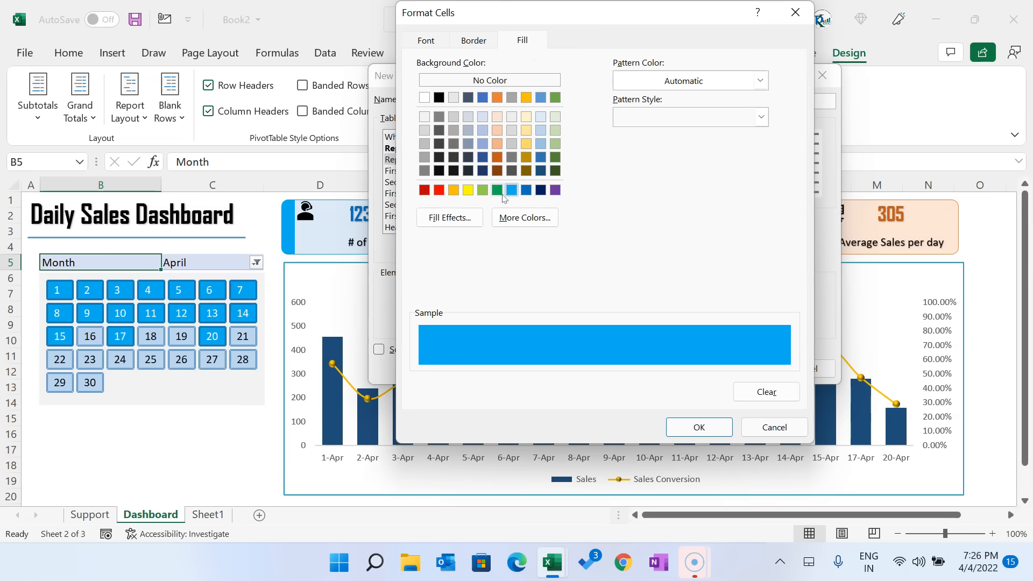
left_click(425, 40)
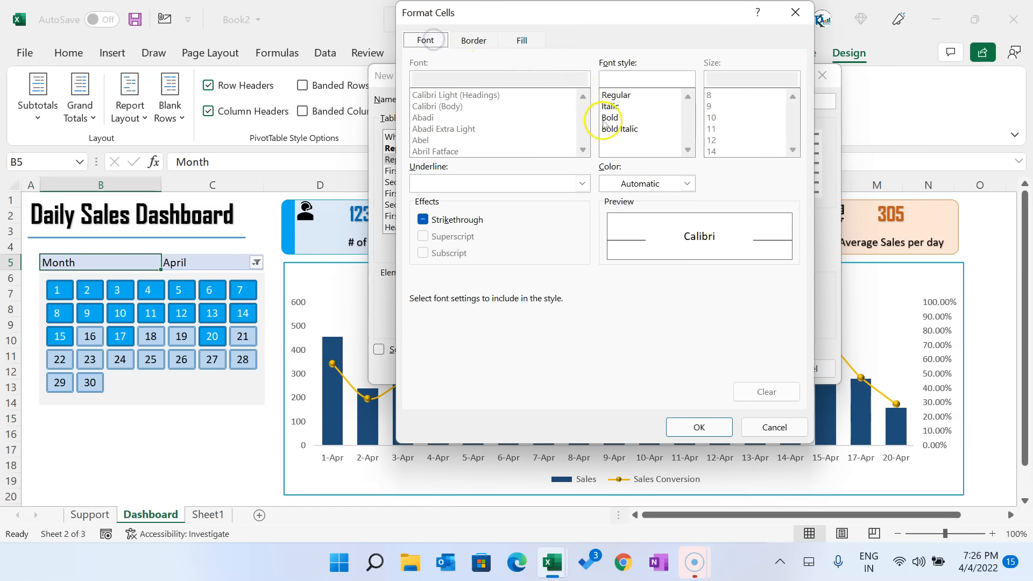
left_click(635, 183)
left_click(607, 249)
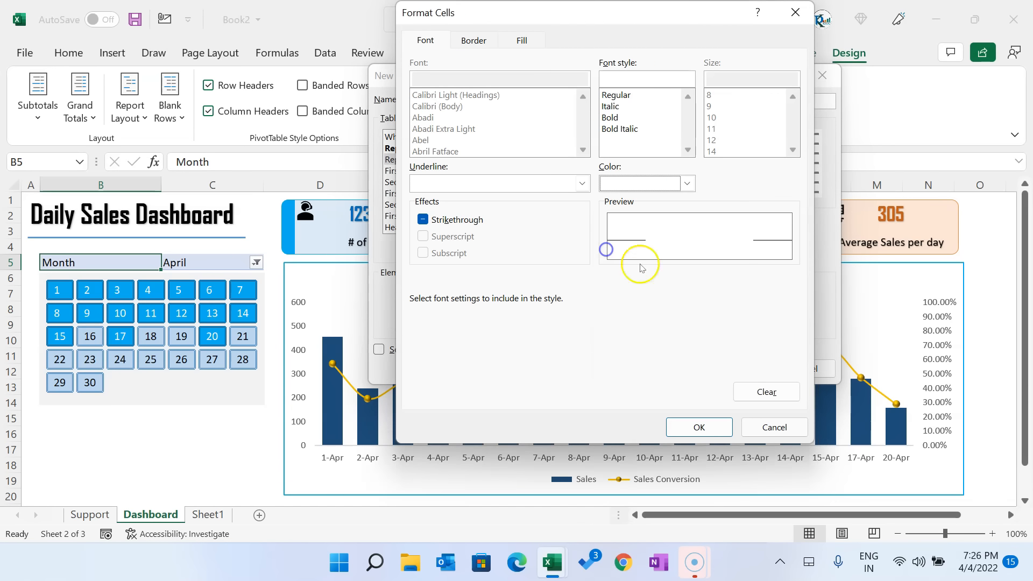
left_click(699, 427)
left_click(732, 368)
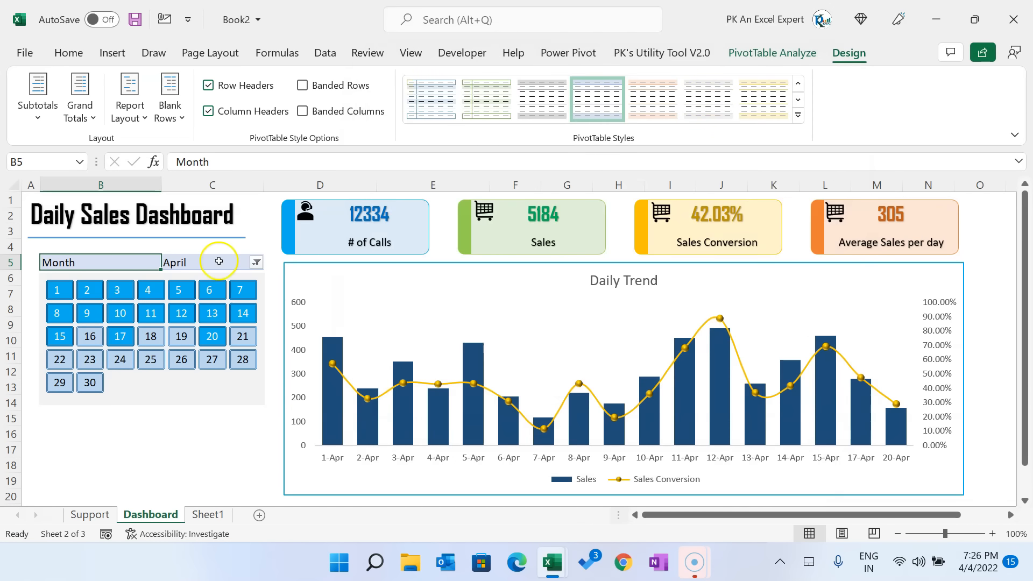
Step: Apply the custom PivotTable Style 1 to the Month filter
left_click(219, 259)
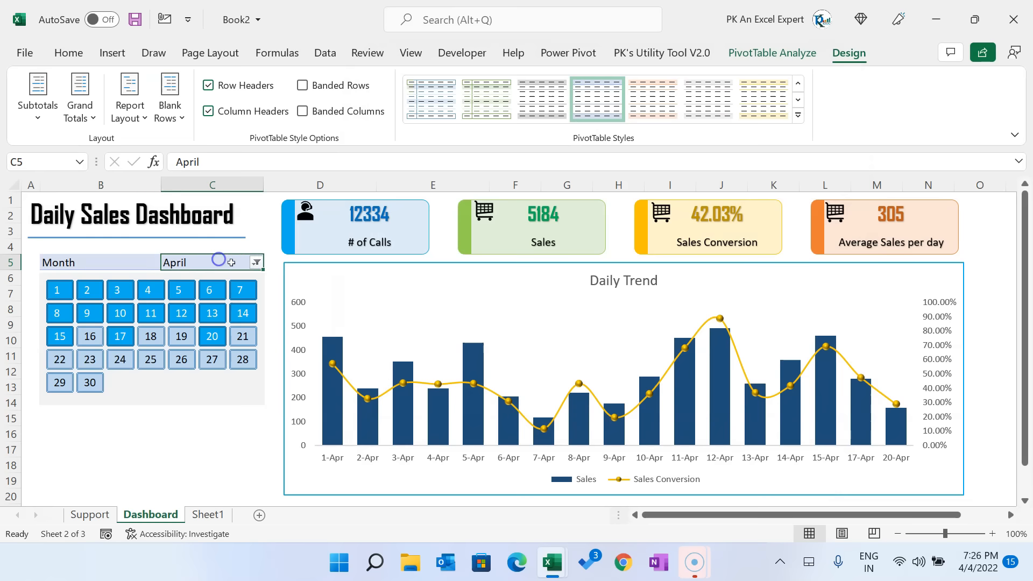
left_click(798, 115)
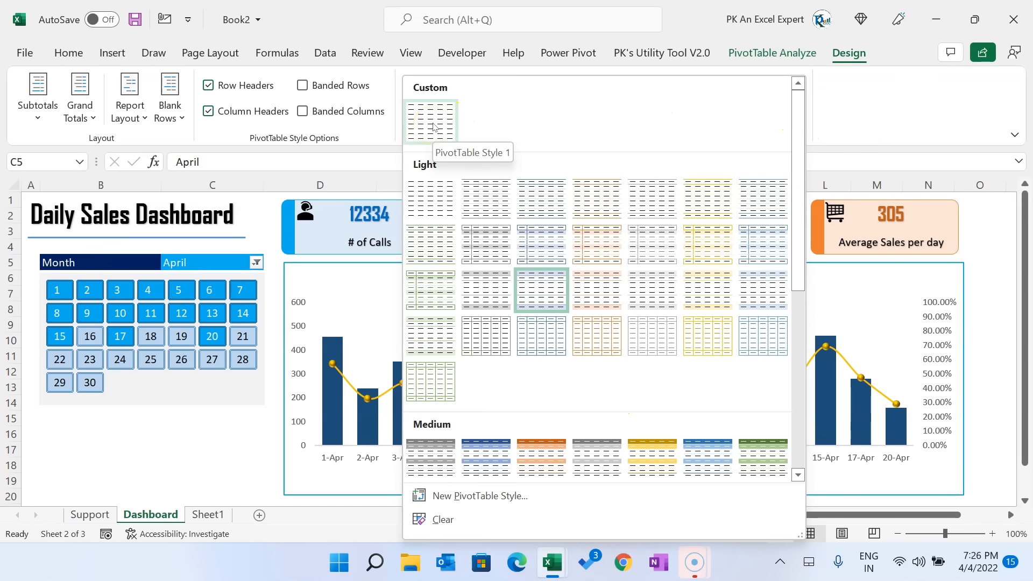
left_click(433, 127)
left_click(189, 465)
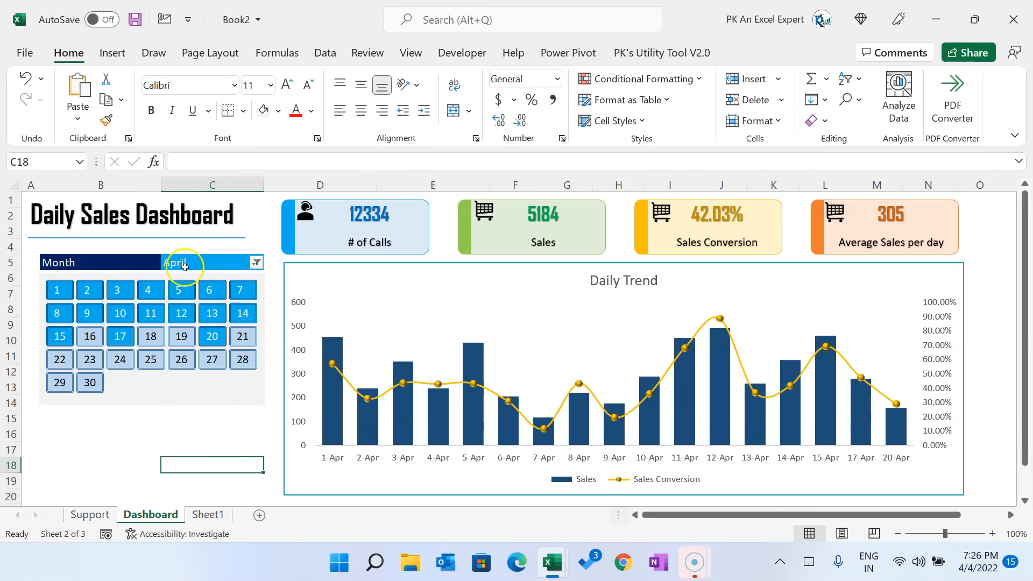
Step: Set the dashboard's Month filter to March
left_click(256, 263)
left_click(99, 345)
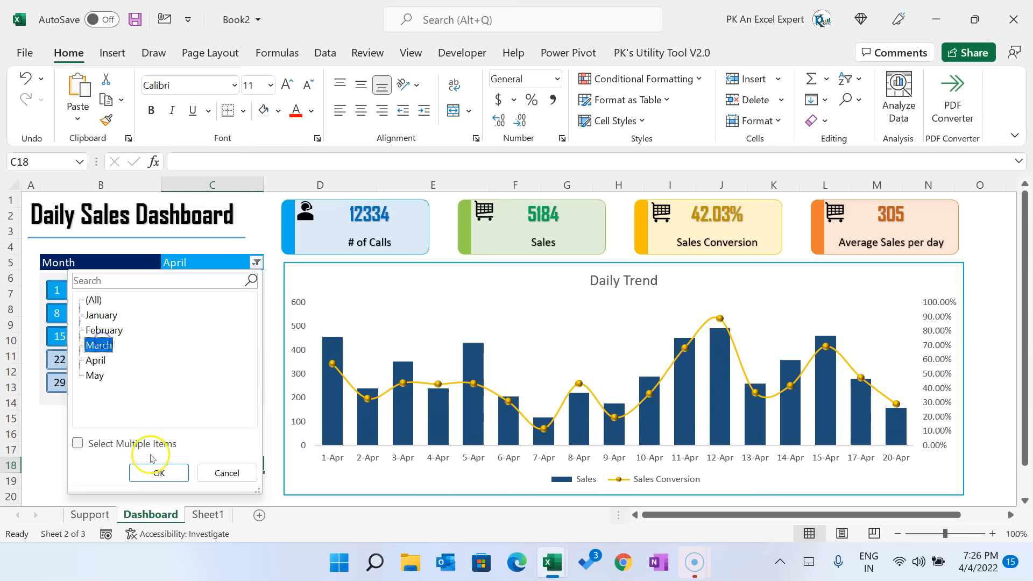
left_click(155, 471)
left_click(210, 434)
Step: Copy the daily trend pivot table starting at H3 on the Support sheet and paste it at O2
key("ctrl+Page_Up")
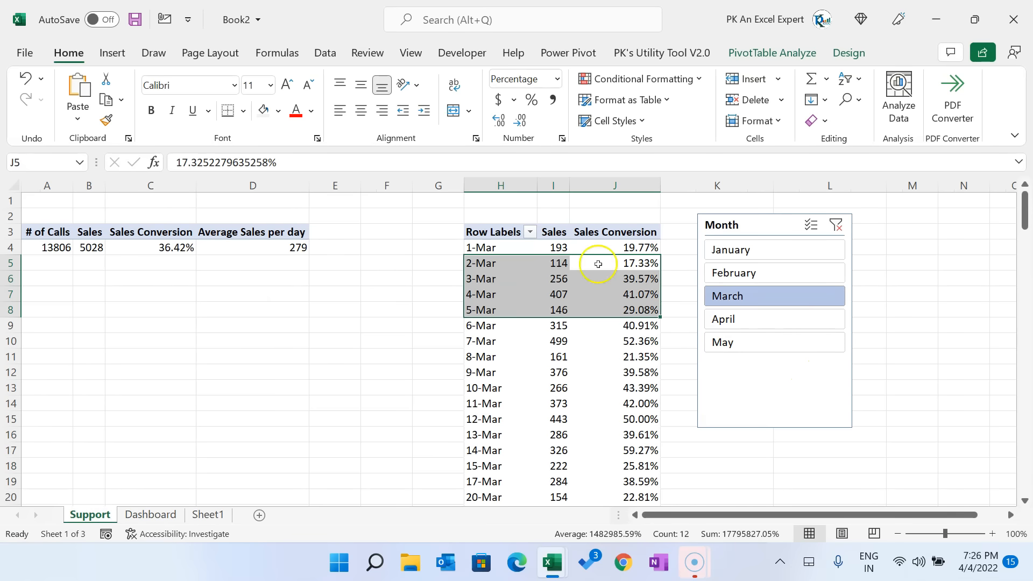
left_click(499, 234)
key("ctrl+shift+Right")
key("ctrl+shift+Down")
key("ctrl+c")
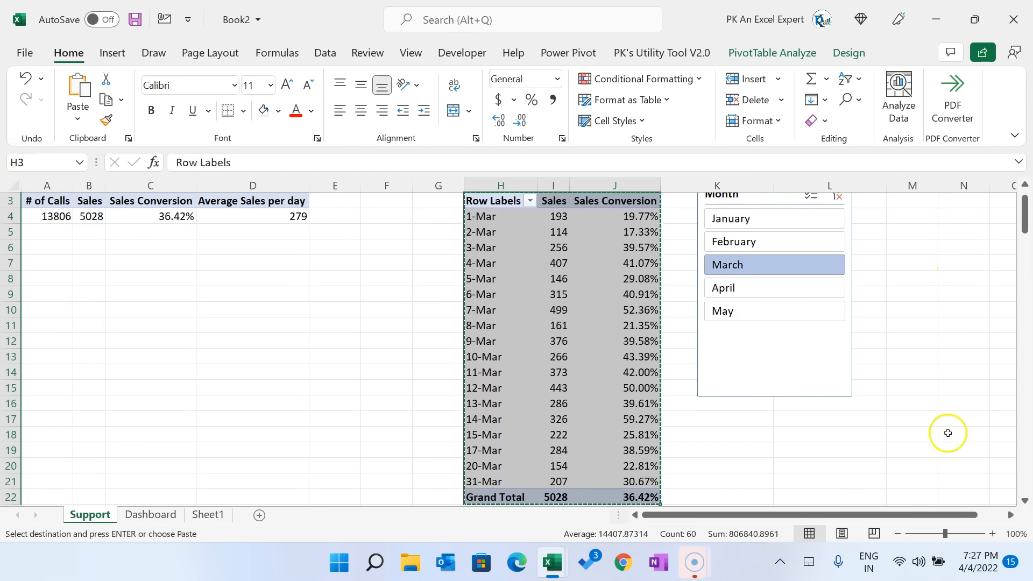
left_click(1011, 515)
left_click(1010, 515)
left_click(1011, 515)
left_click(1010, 514)
left_click(1010, 515)
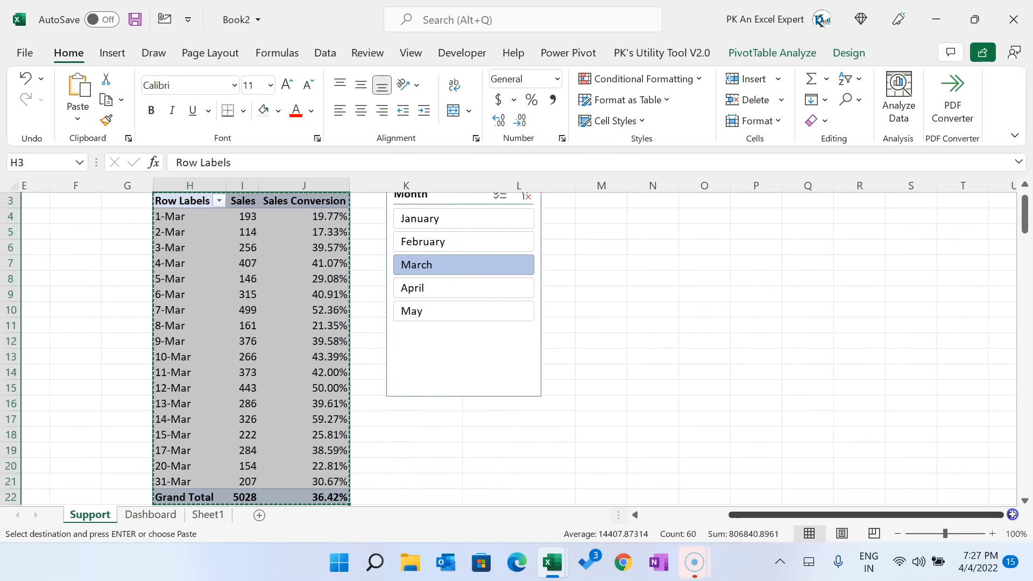
scroll(669, 345, "up", 1)
left_click(659, 214)
key("ctrl+v")
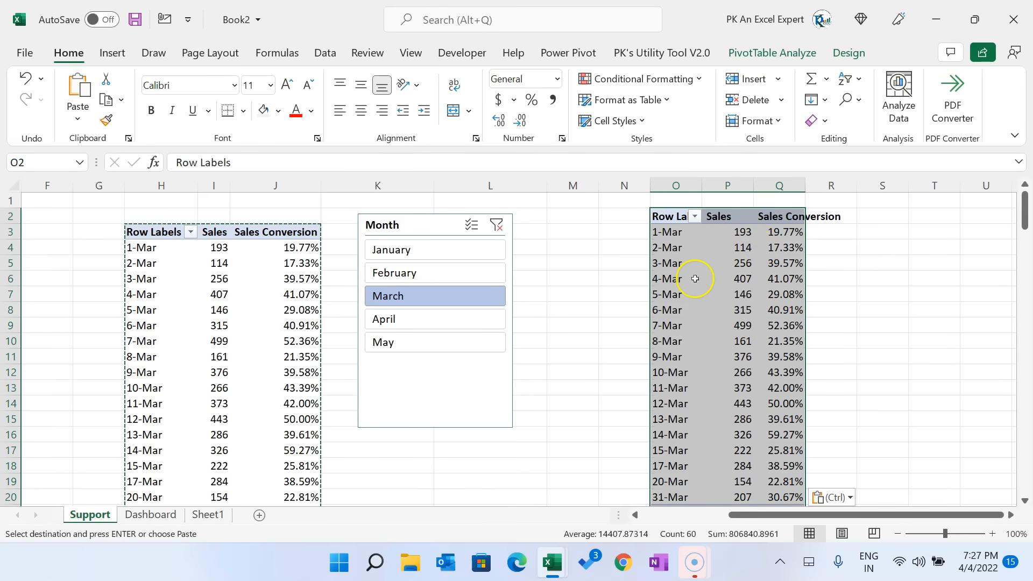
Step: Replace the daily date field in the copied pivot table's rows with the Month field, keeping Sales and Sales Conversion as values
left_click(699, 276)
right_click(724, 263)
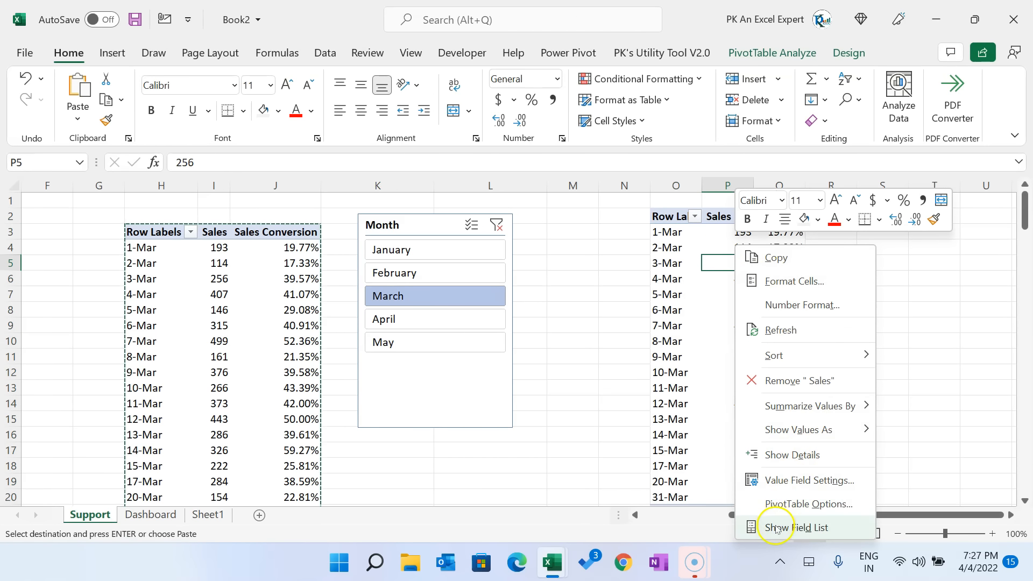
left_click(775, 525)
left_click_drag(733, 211, 746, 383)
scroll(798, 205, "down", 1)
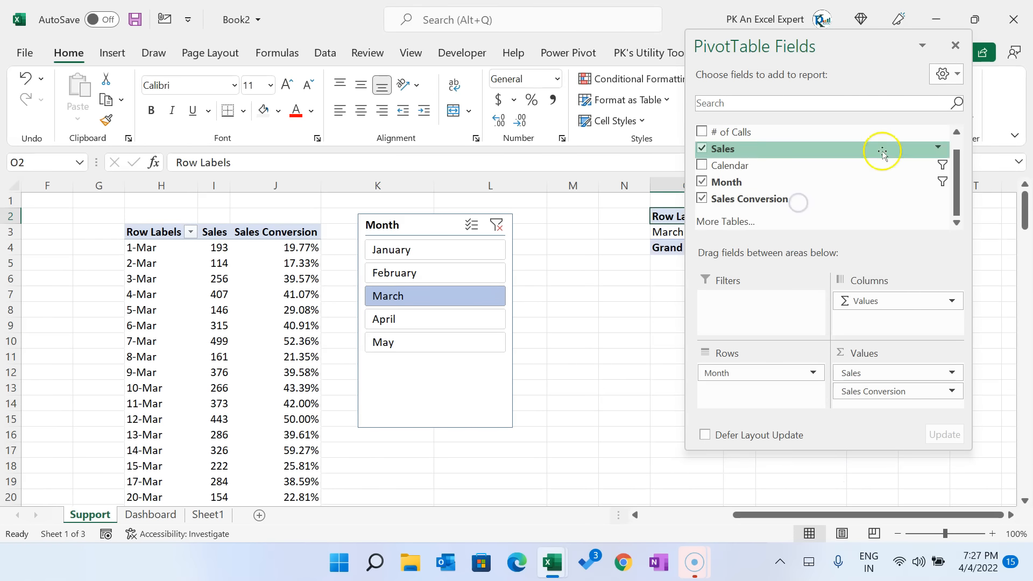
left_click(955, 46)
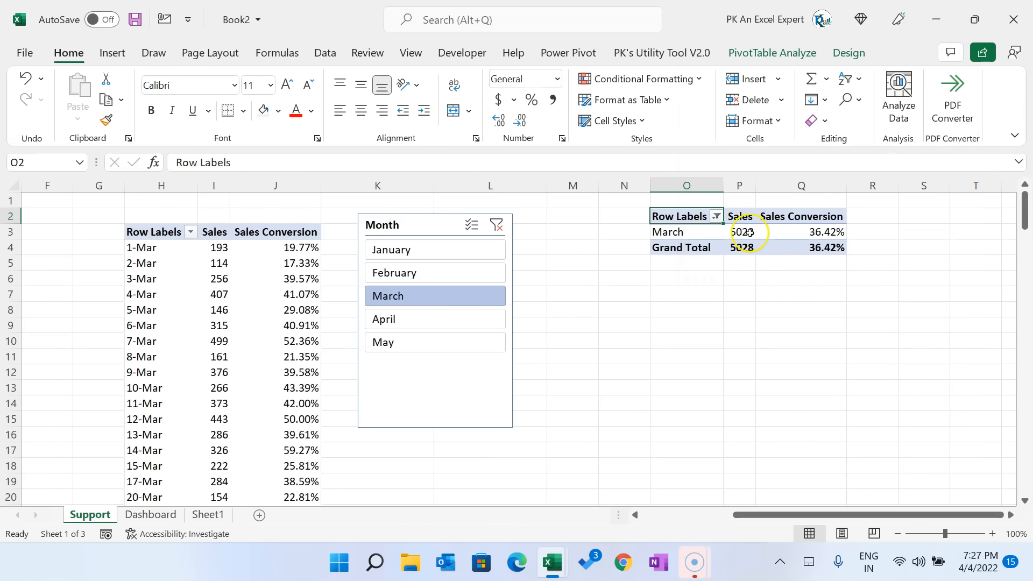
Step: Disconnect the Month slicer on the Support sheet from PivotTable5 in its report connections
left_click(380, 239)
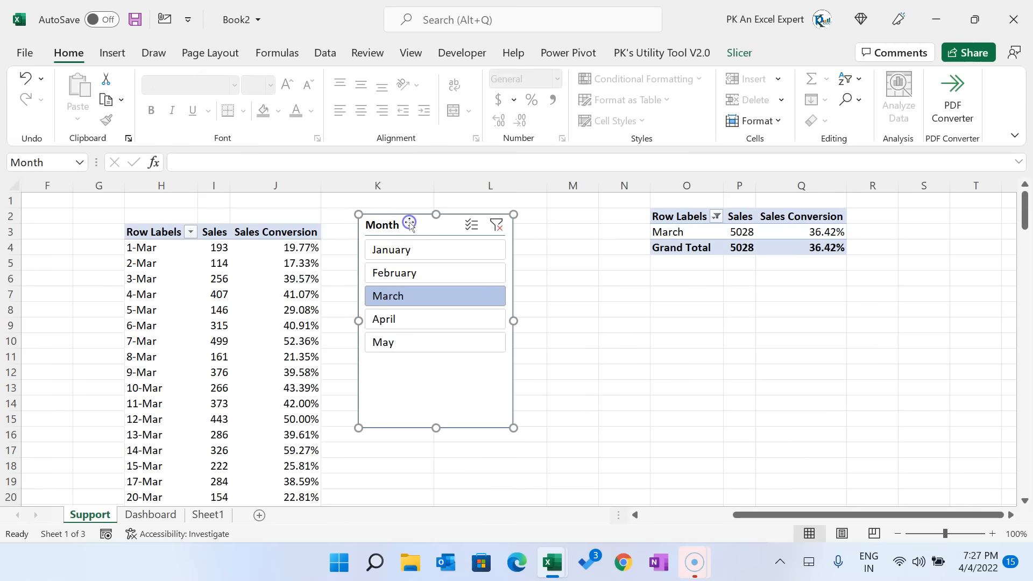
right_click(408, 225)
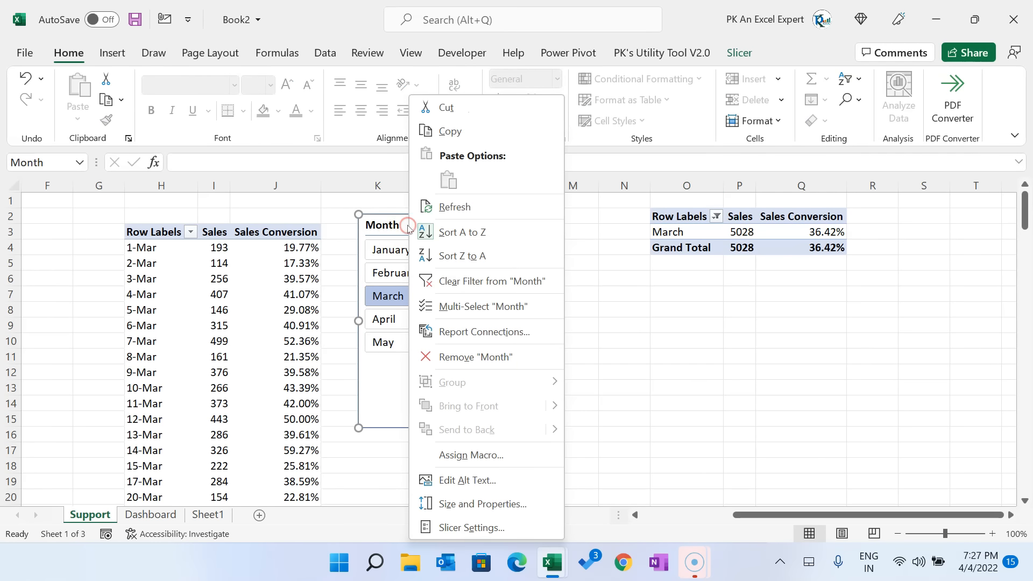
left_click(476, 337)
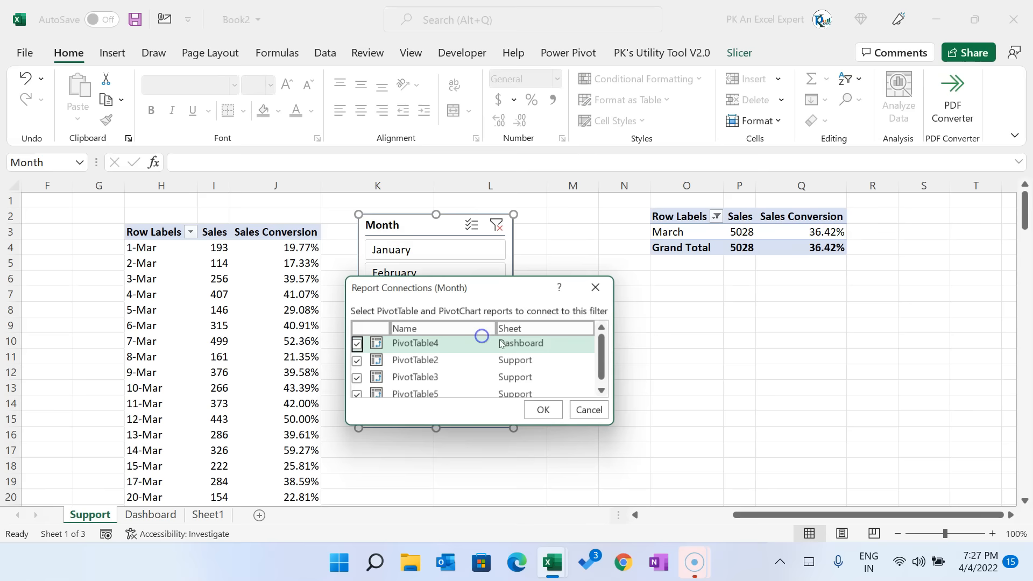
left_click(477, 379)
left_click(353, 391)
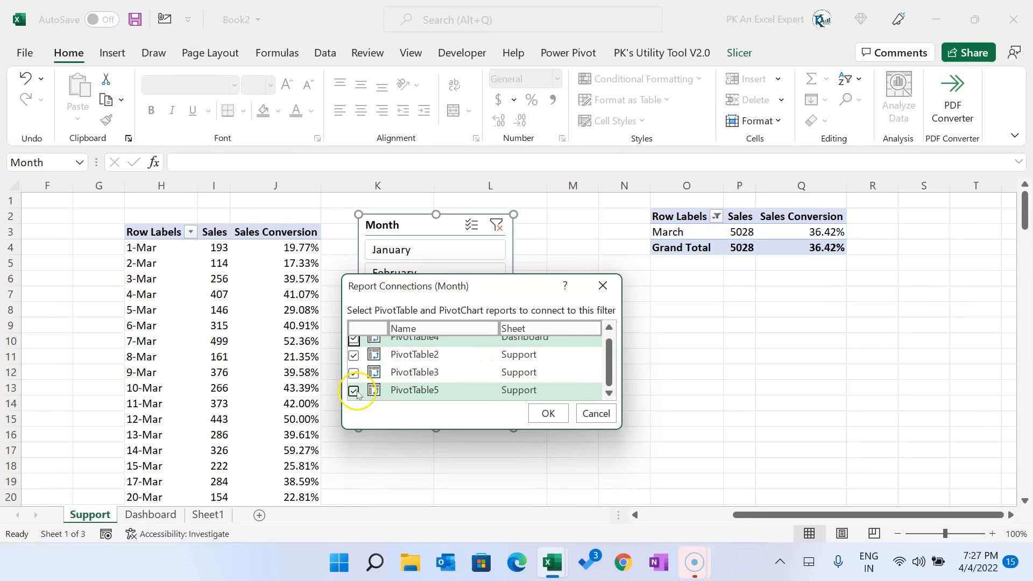
left_click(548, 413)
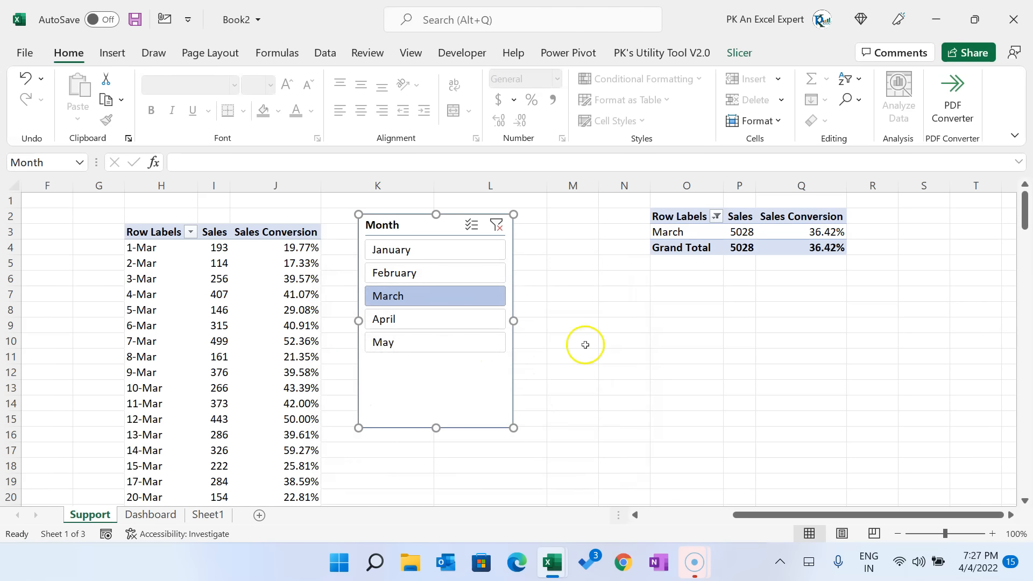
Step: Clear the Month filter from the pivot table at O2
left_click(679, 263)
left_click(716, 216)
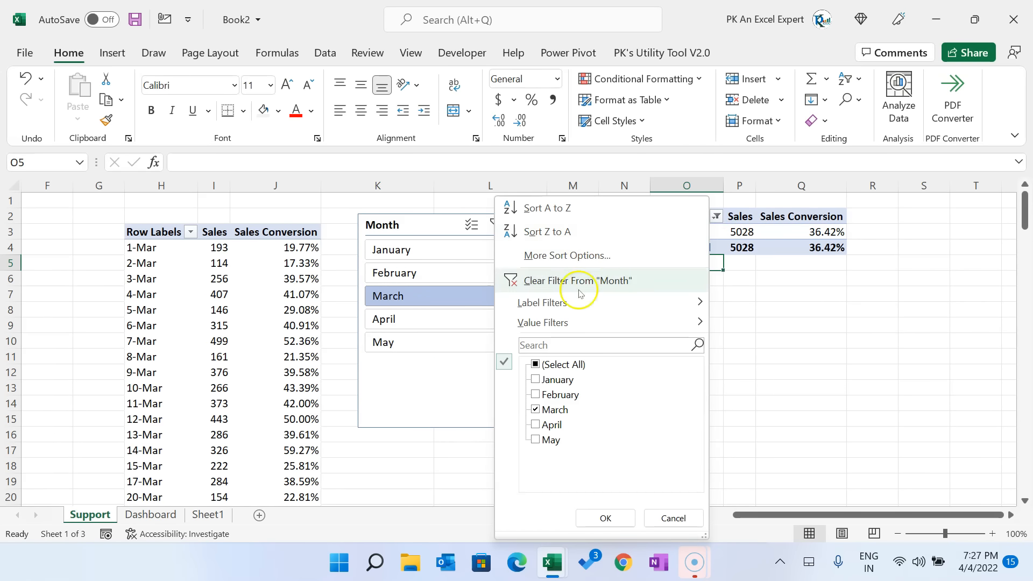
left_click(569, 280)
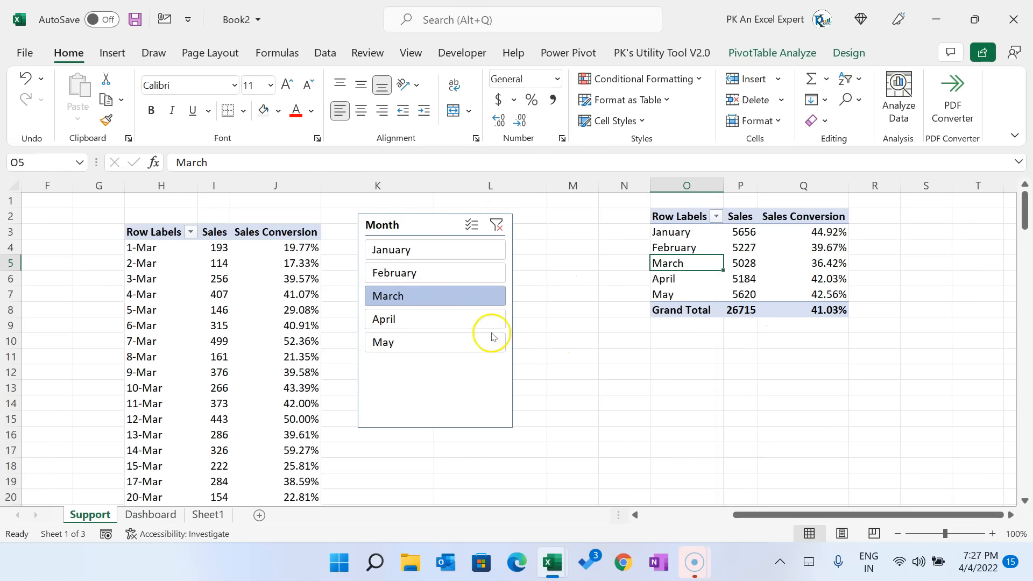
Step: Remove the Sales Conversion field from the monthly pivot table at O2
left_click(745, 232)
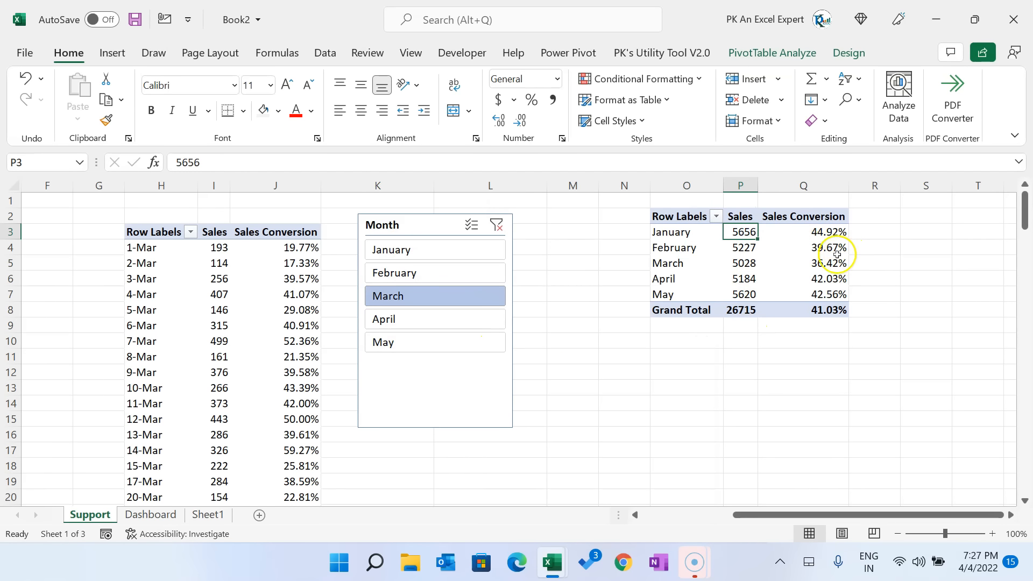
left_click(811, 218)
right_click(810, 217)
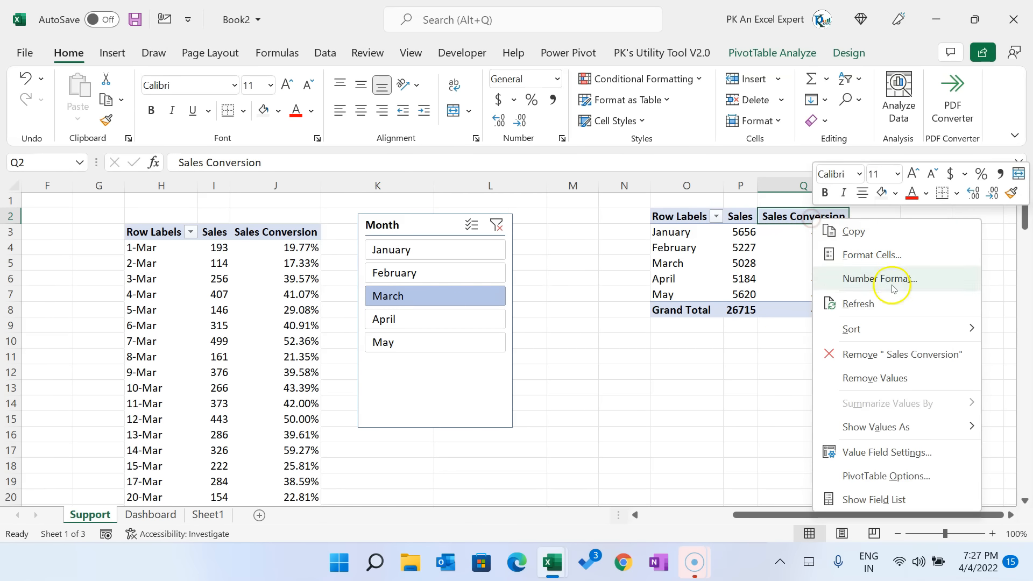
left_click(882, 353)
Step: Disconnect the day slicer on the Dashboard sheet from PivotTable5 in its report connections
left_click(141, 518)
left_click(203, 398)
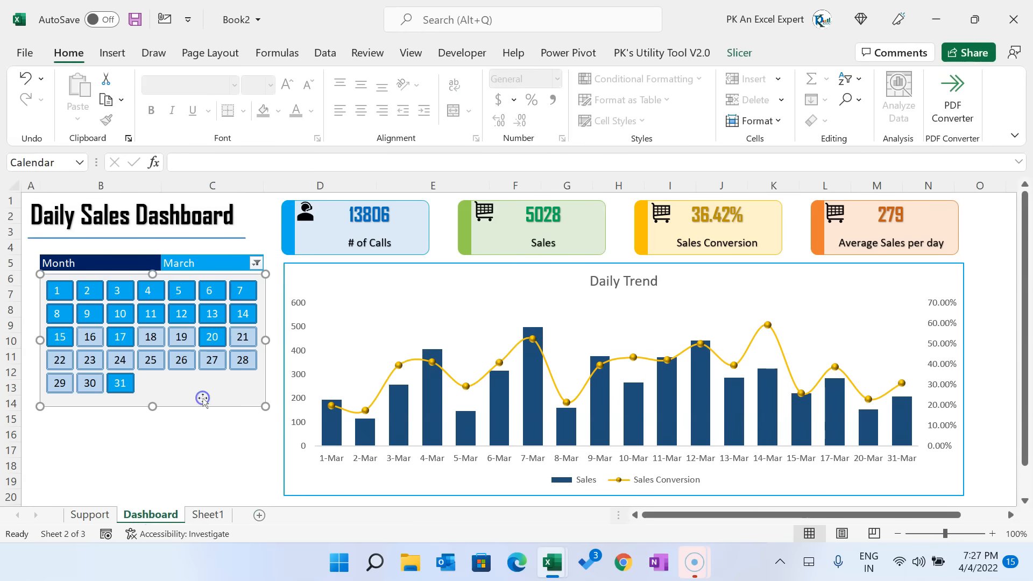
right_click(203, 398)
left_click(277, 331)
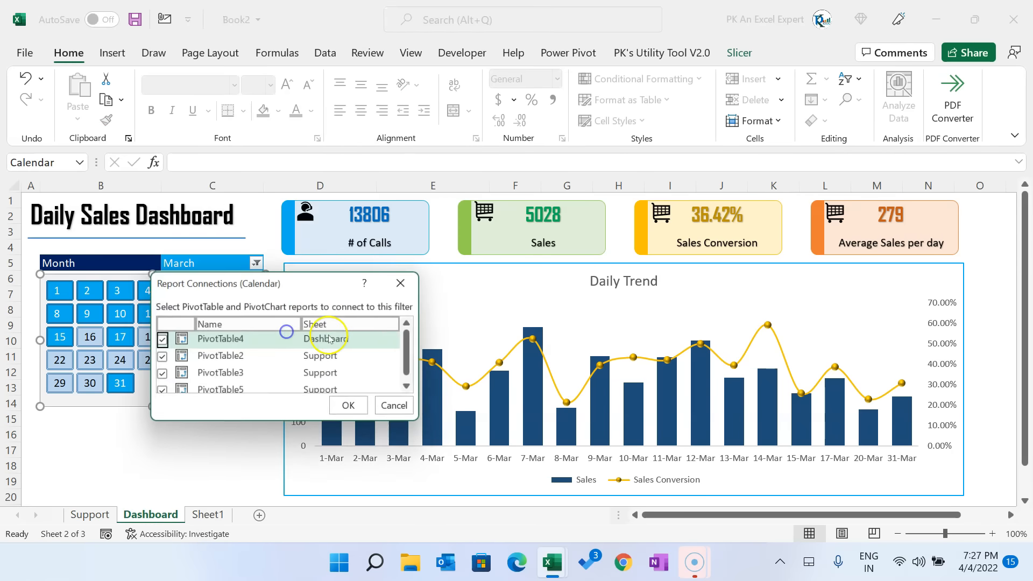
scroll(241, 385, "down", 1)
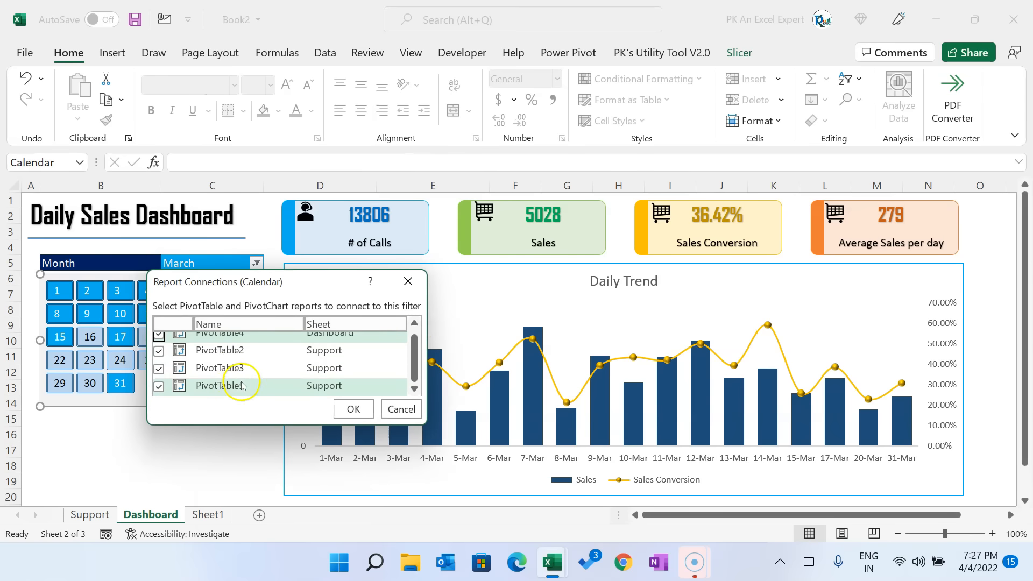
left_click(159, 386)
left_click(353, 409)
left_click(213, 448)
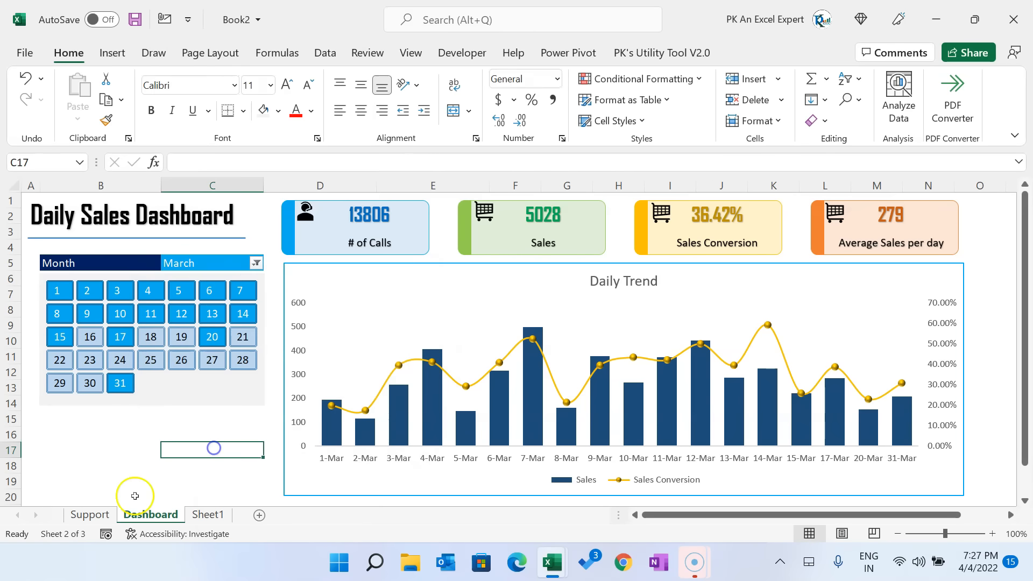
Step: Insert a 3-D pie chart based on the monthly sales pivot table on the Support sheet
left_click(89, 515)
left_click(740, 372)
left_click(740, 247)
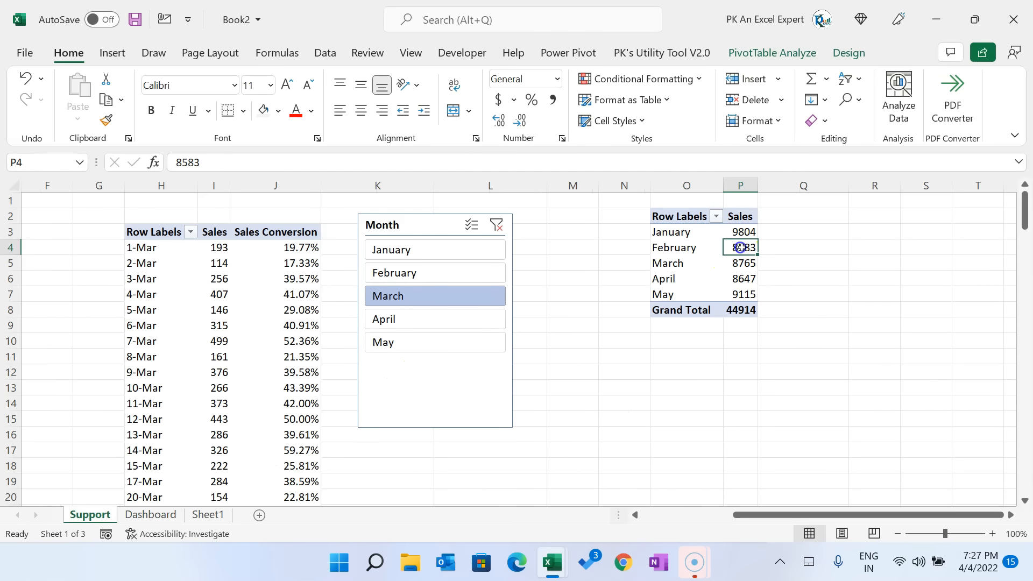
left_click(741, 231)
left_click(692, 215)
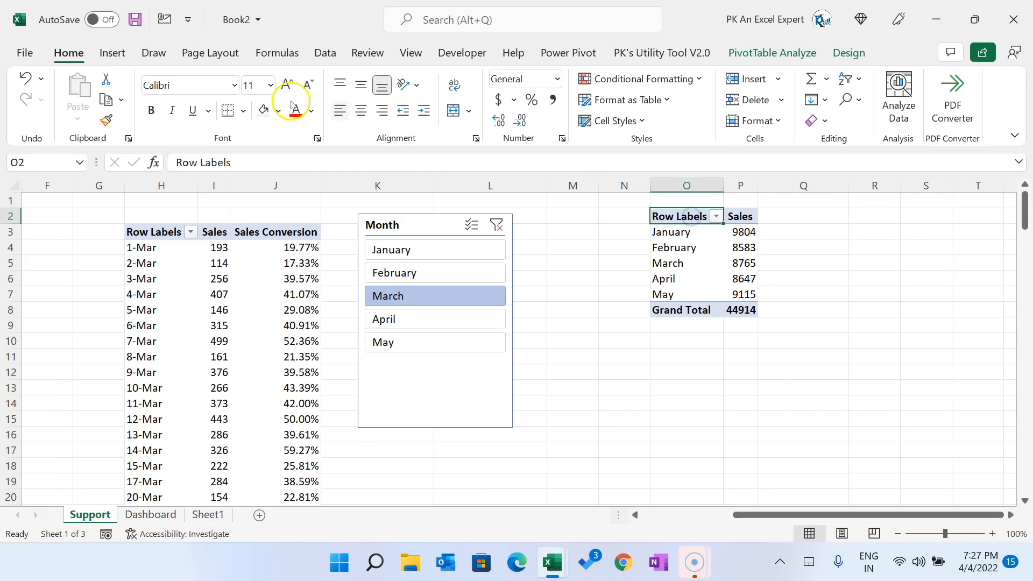
left_click(112, 52)
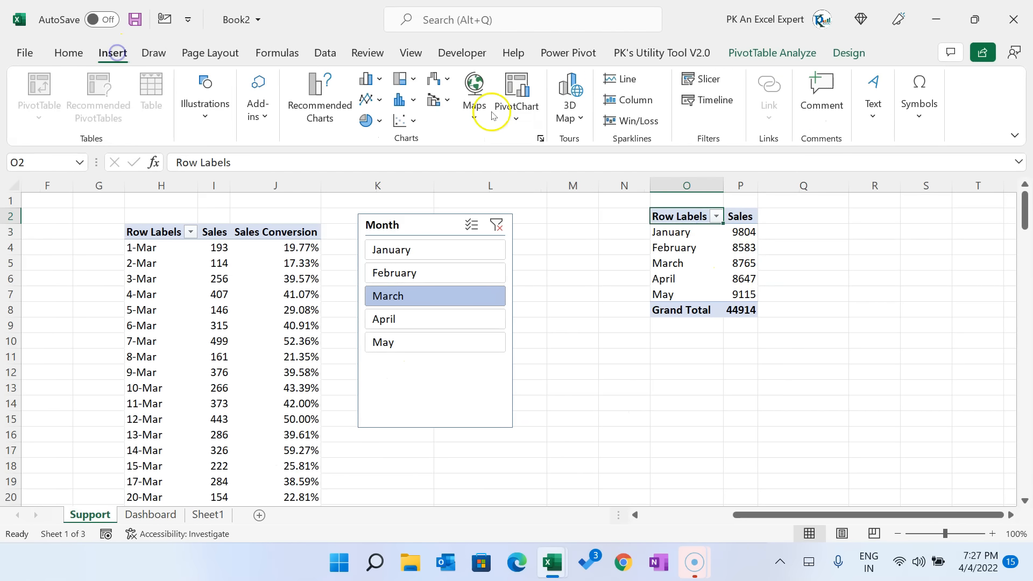
left_click(381, 120)
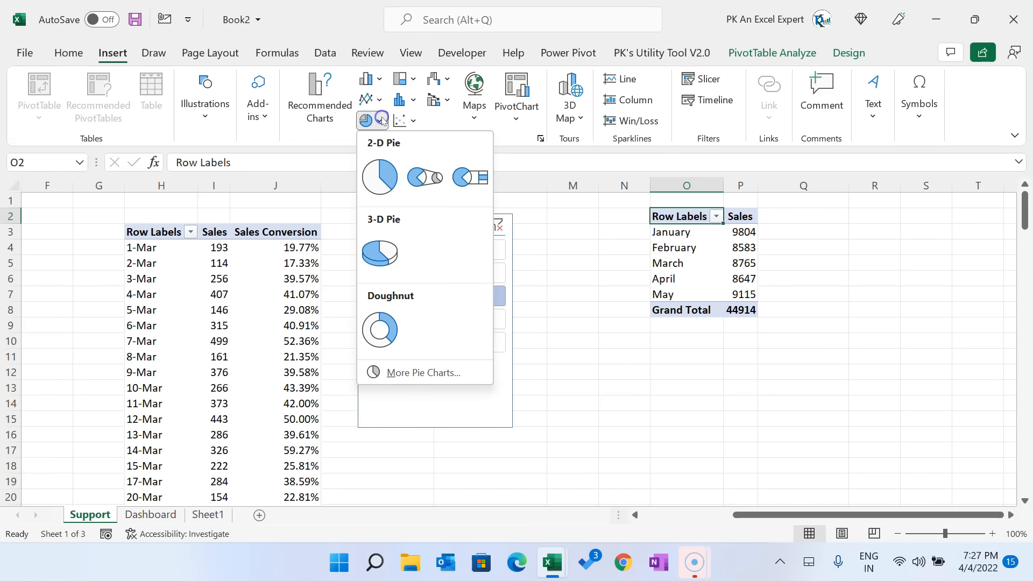
left_click(391, 253)
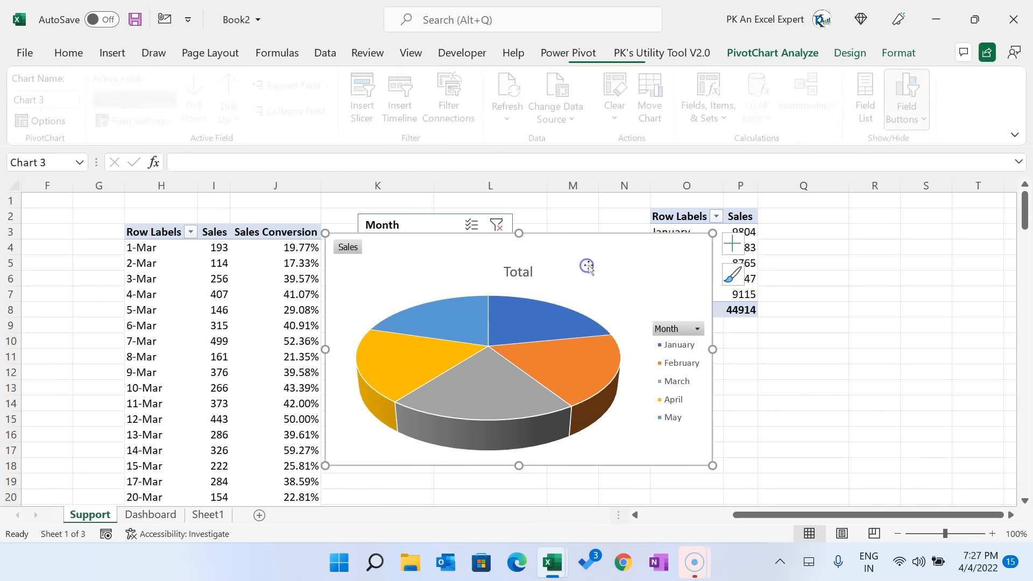
Step: Apply the eighth gallery chart style to the pie chart and add the value to its month data labels
left_click(850, 53)
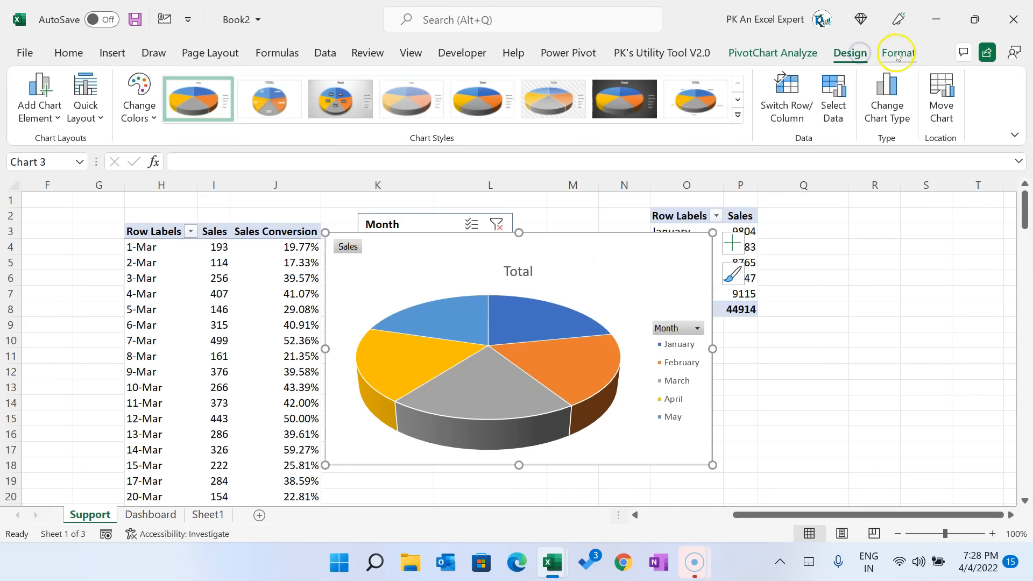
left_click(737, 115)
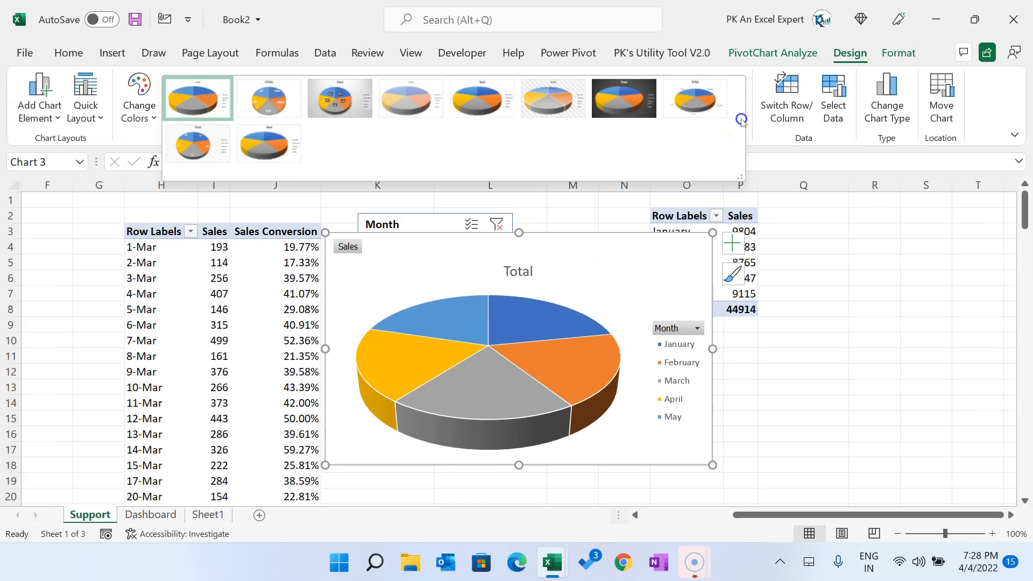
left_click(695, 99)
left_click(603, 316)
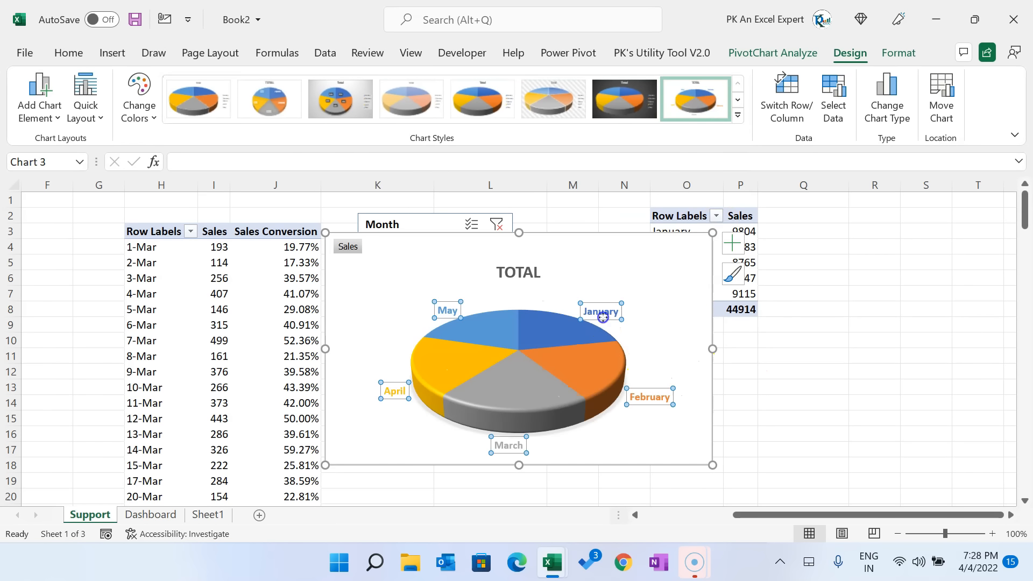
right_click(612, 318)
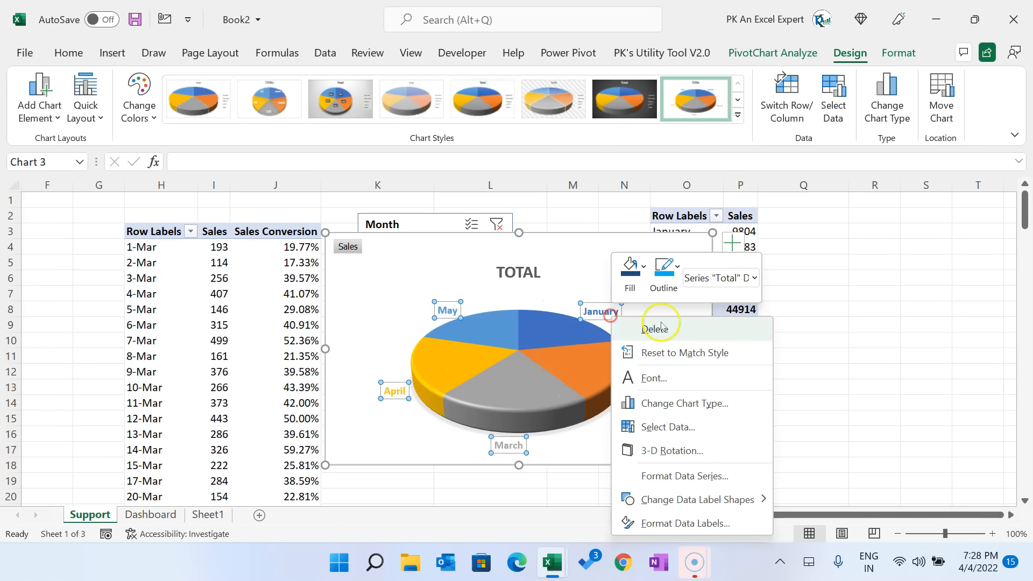
left_click(677, 524)
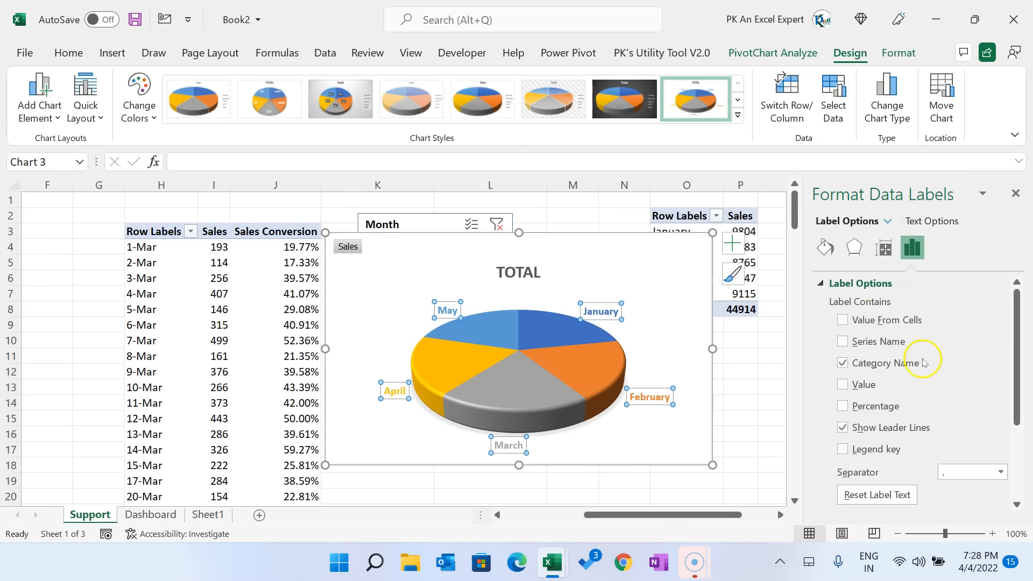
left_click(842, 385)
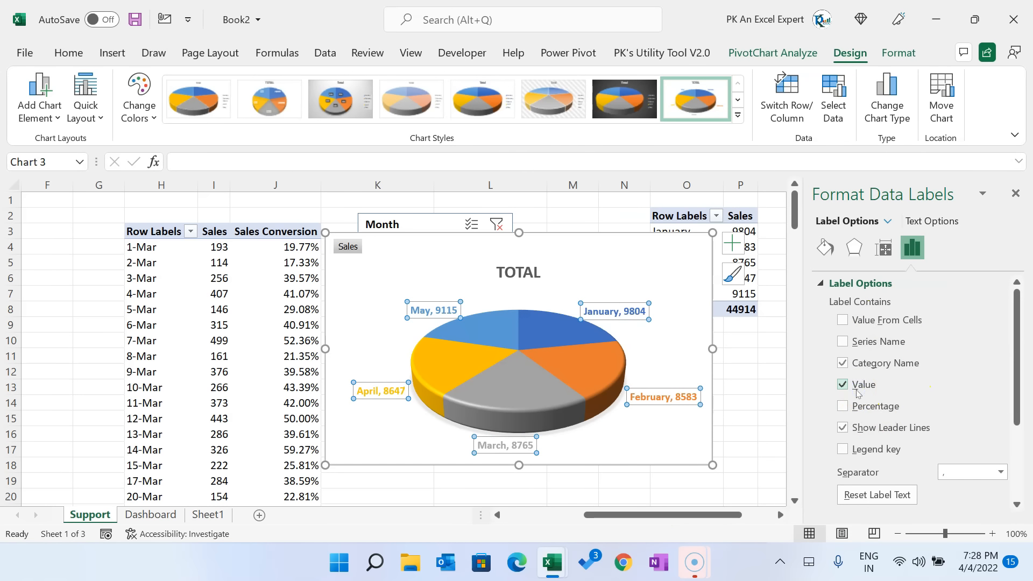
left_click(1017, 192)
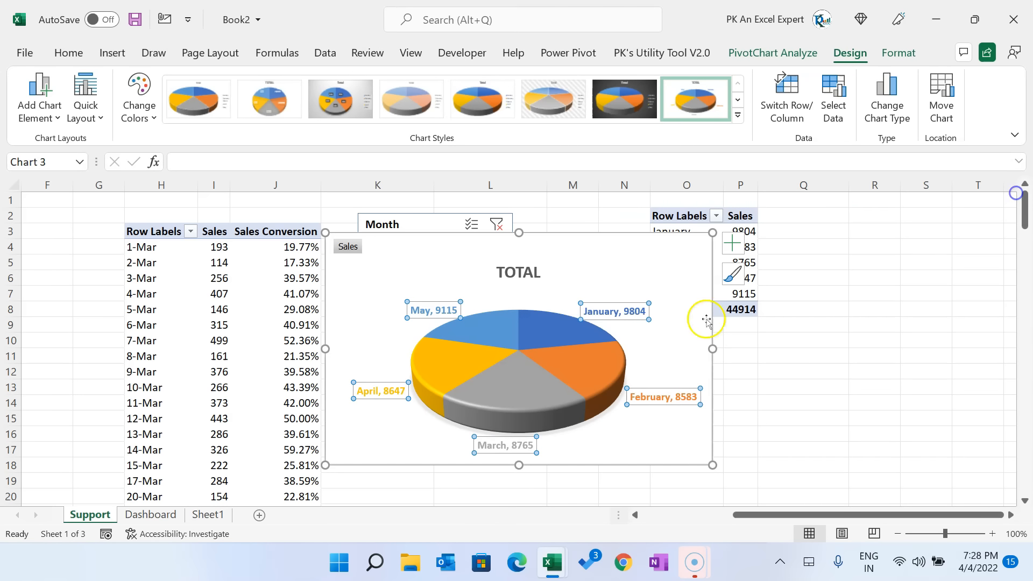
Step: Hide all field buttons on the pie chart
left_click(621, 254)
left_click(897, 54)
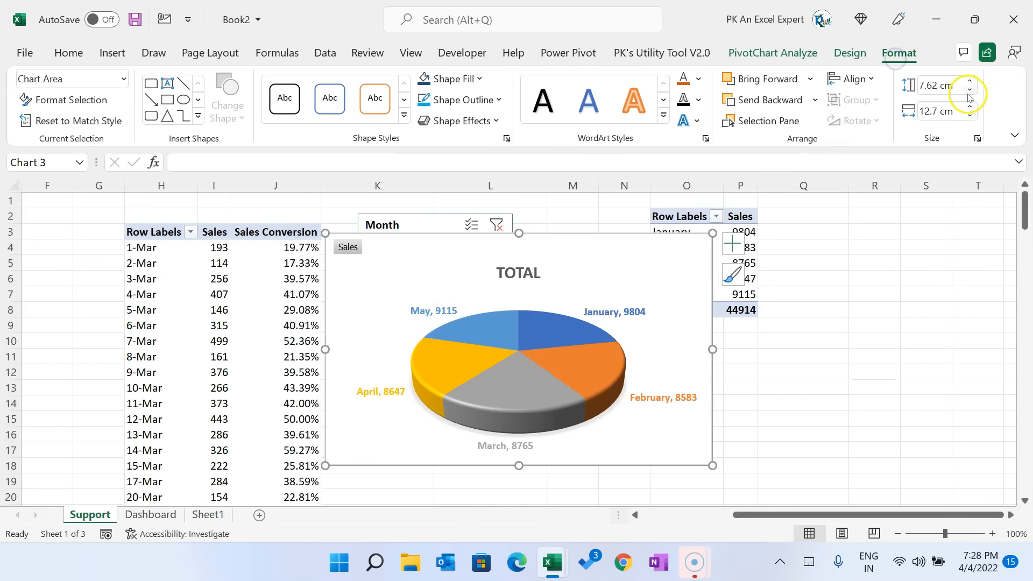
left_click(807, 53)
left_click(911, 108)
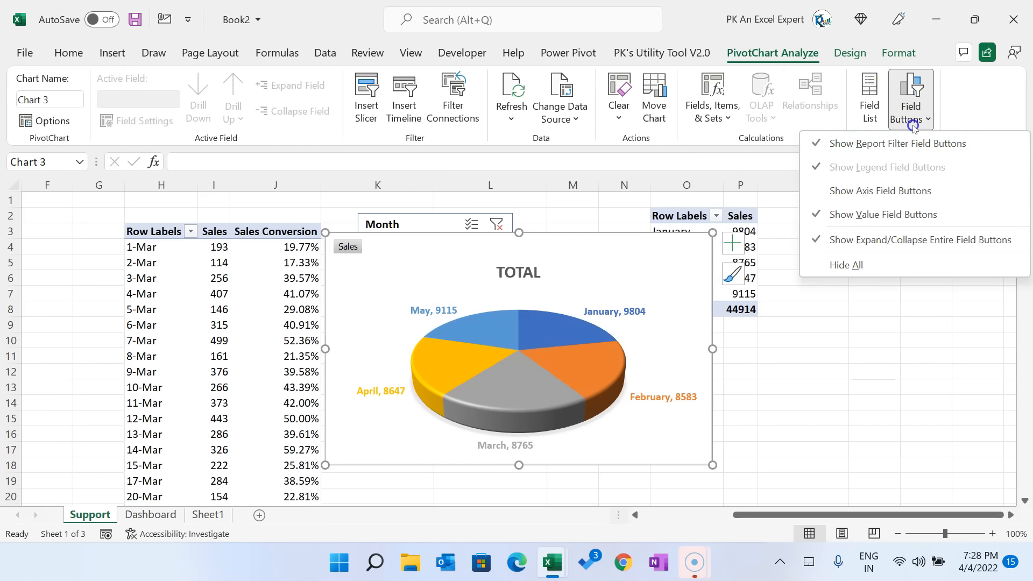
left_click(846, 265)
left_click(828, 367)
Step: Change the pie chart's title to MONTHLY SALES
left_click(511, 249)
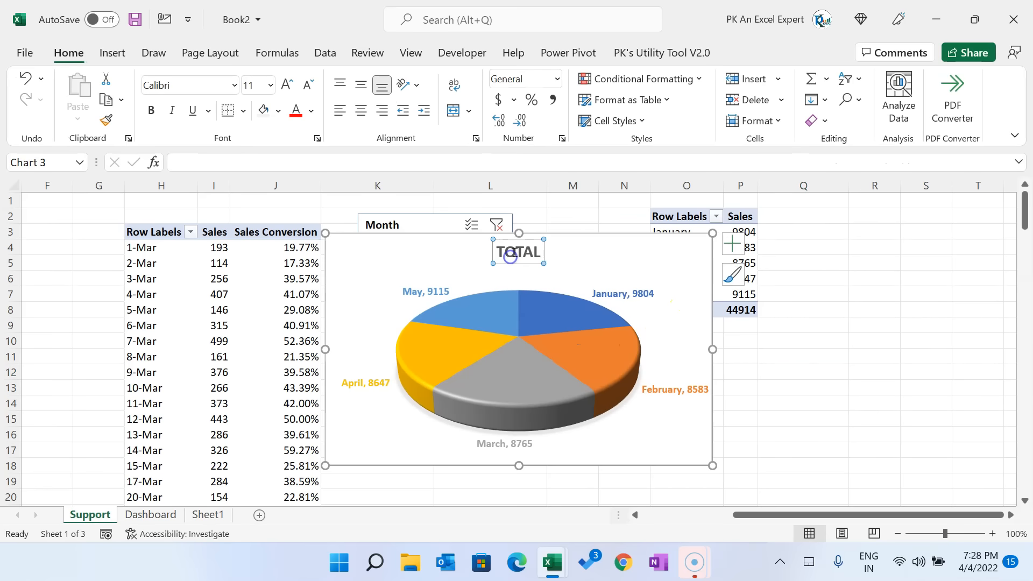
double_click(515, 256)
type("MONTHLY SALES")
left_click(668, 254)
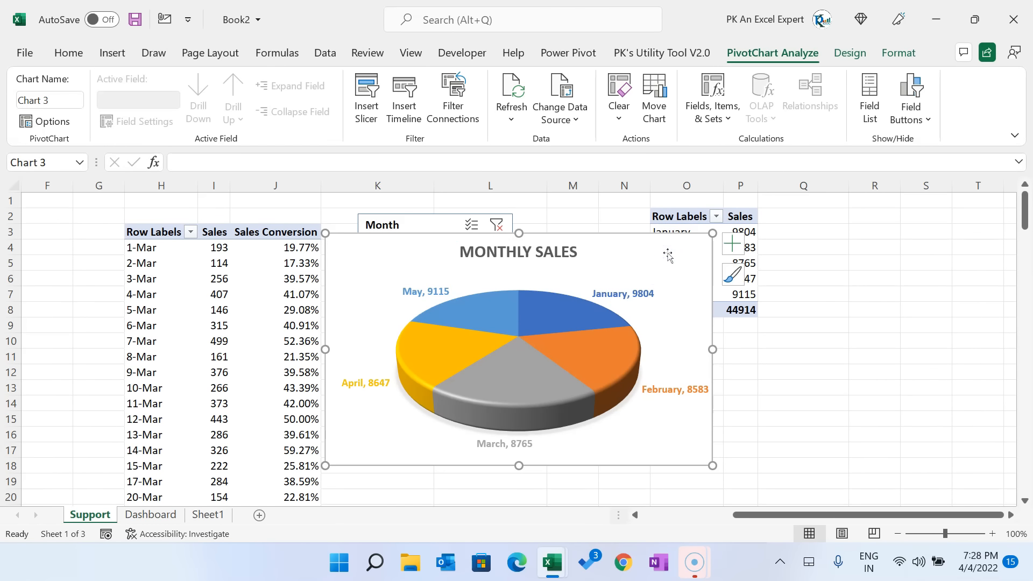
Step: Cut the Monthly Sales pie chart, paste it into the Dashboard sheet and place it just below the day slicer
key("Delete")
left_click(153, 515)
key("ctrl+v")
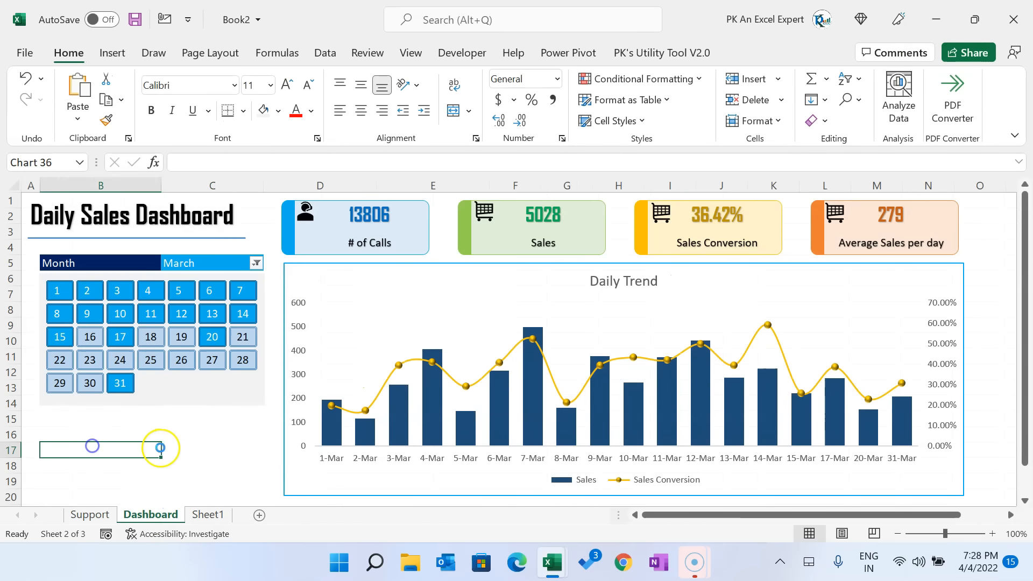
left_click_drag(141, 437, 135, 414)
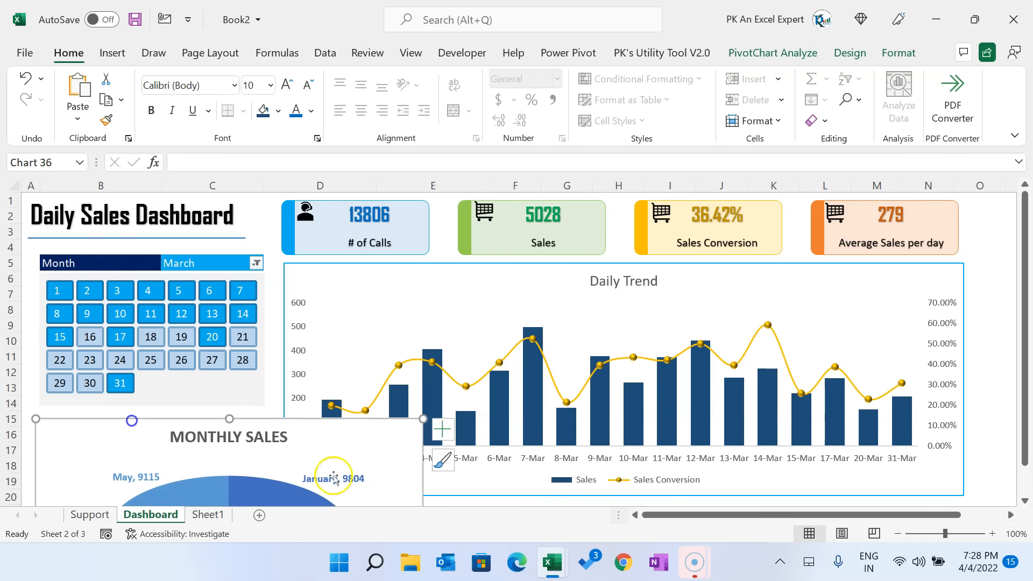
Step: Stretch the Daily Trend chart's lower edge down to about row 22
scroll(683, 469, "down", 3)
left_click(596, 399)
left_click(613, 354)
left_click_drag(624, 355, 628, 396)
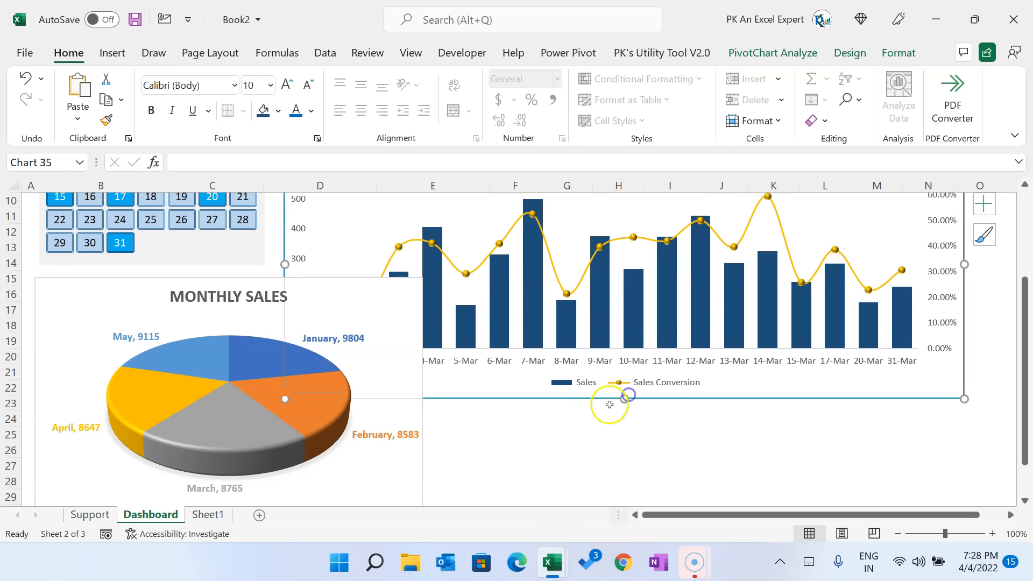
Step: Shrink the Monthly Sales chart to roughly the day slicer's width and reduce its data label font size by three steps
scroll(410, 429, "down", 2)
left_click_drag(422, 416, 283, 345)
scroll(411, 429, "up", 4)
left_click(65, 472)
left_click(304, 87)
left_click(304, 87)
left_click(304, 87)
Step: Narrow column A and resize the Monthly Sales chart to about 5.01 cm high by 7.36 cm wide
scroll(353, 465, "down", 2)
left_click_drag(262, 433, 262, 427)
left_click_drag(40, 186, 31, 187)
left_click_drag(327, 394, 334, 394)
left_click(268, 356)
left_click_drag(275, 353, 256, 356)
left_click(312, 445)
Step: Give the Monthly Sales chart a blue outline matching the Daily Trend chart's border
left_click(249, 417)
left_click(899, 53)
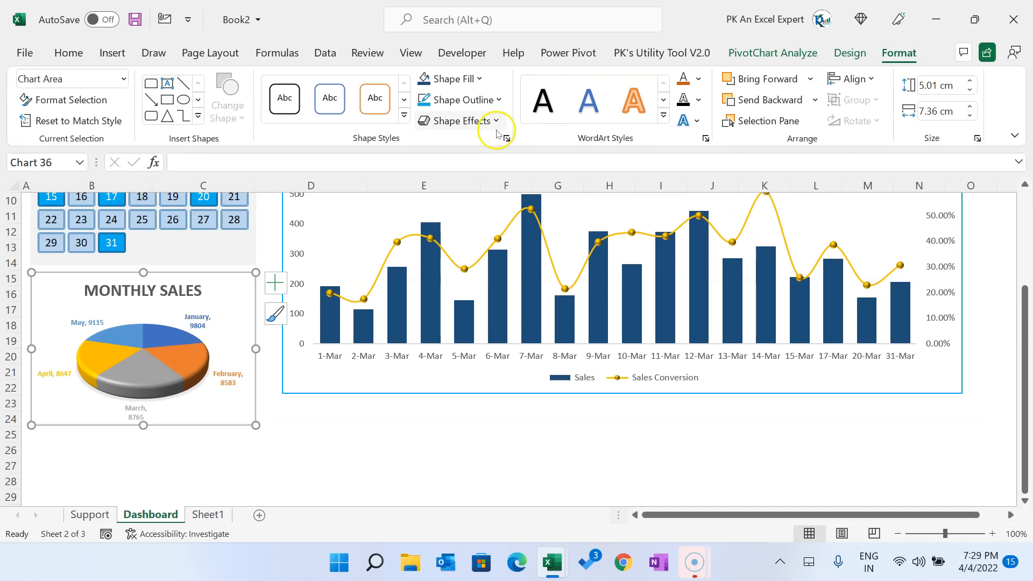
left_click(490, 100)
left_click(424, 99)
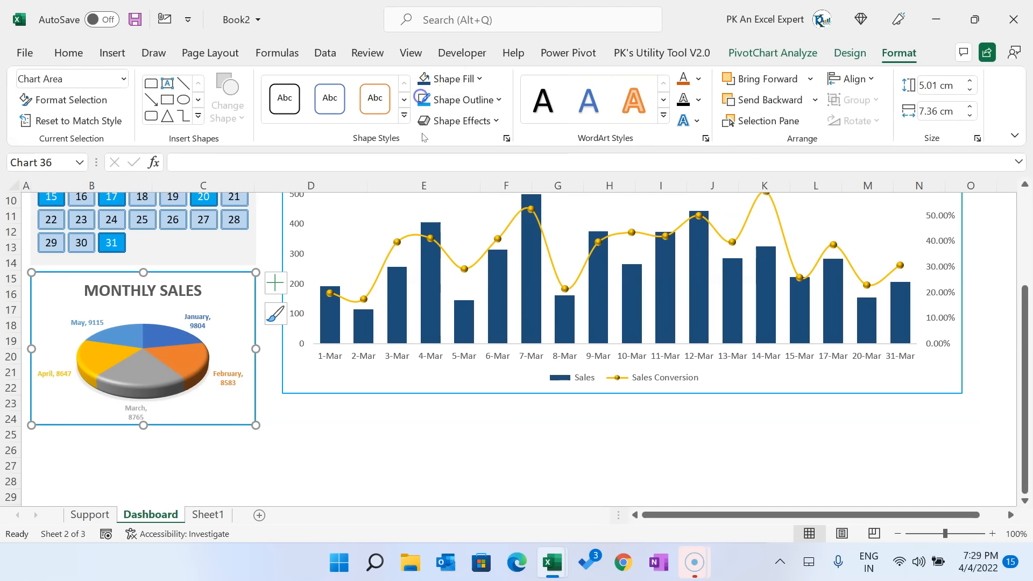
Step: Enlarge the Daily Trend chart so it reaches the Monthly Sales chart's lower edge and sits close beside it
left_click(434, 393)
left_click_drag(622, 394, 624, 424)
left_click_drag(283, 274, 265, 275)
left_click(398, 450)
scroll(344, 398, "up", 3)
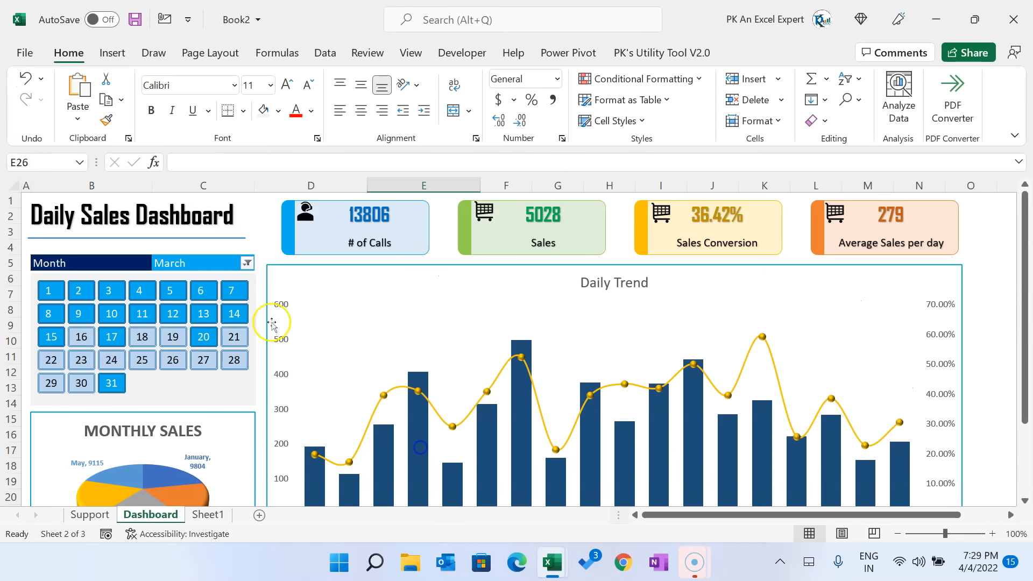
Step: Give the block B5:C14 around the Month filter and day slicer a blue outline border
left_click(262, 266)
key("Left")
key("Left")
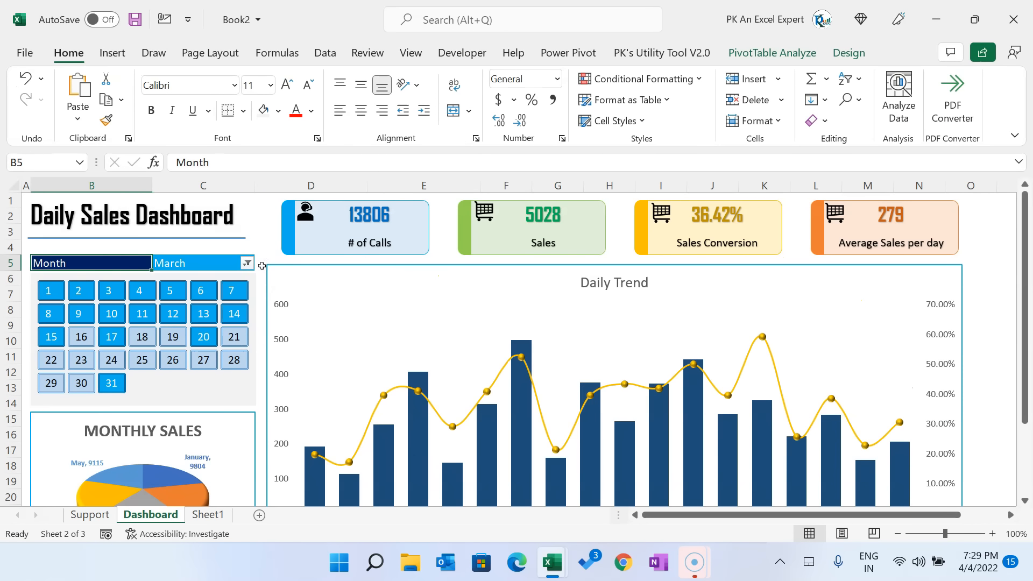
key("shift+Right")
key("shift+Down")
key("shift+Down")
key("shift+Down")
key("shift+Down")
key("shift+Down")
key("shift+Down")
key("shift+Down")
key("shift+Down")
key("shift+Down")
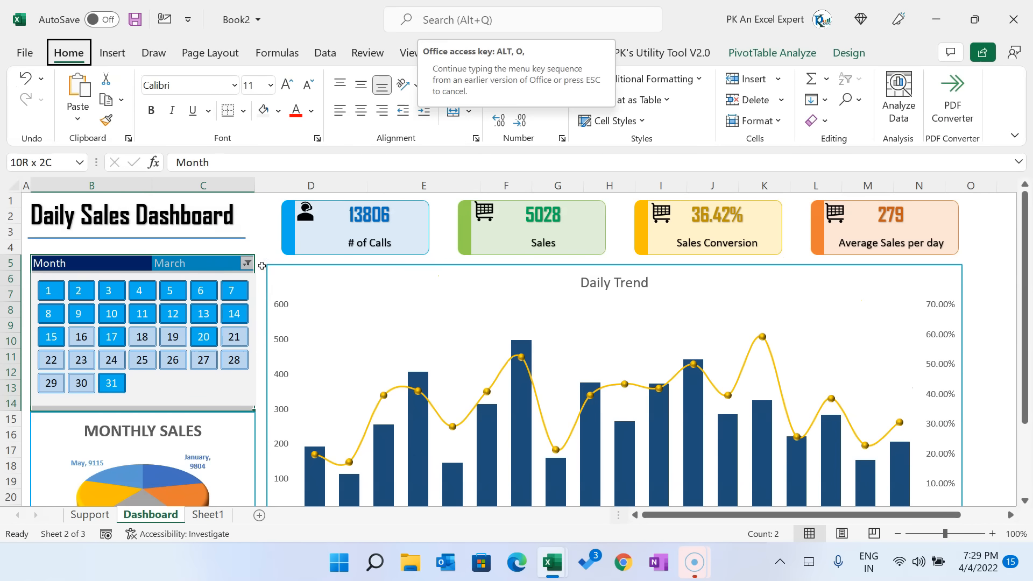
key("ctrl+1")
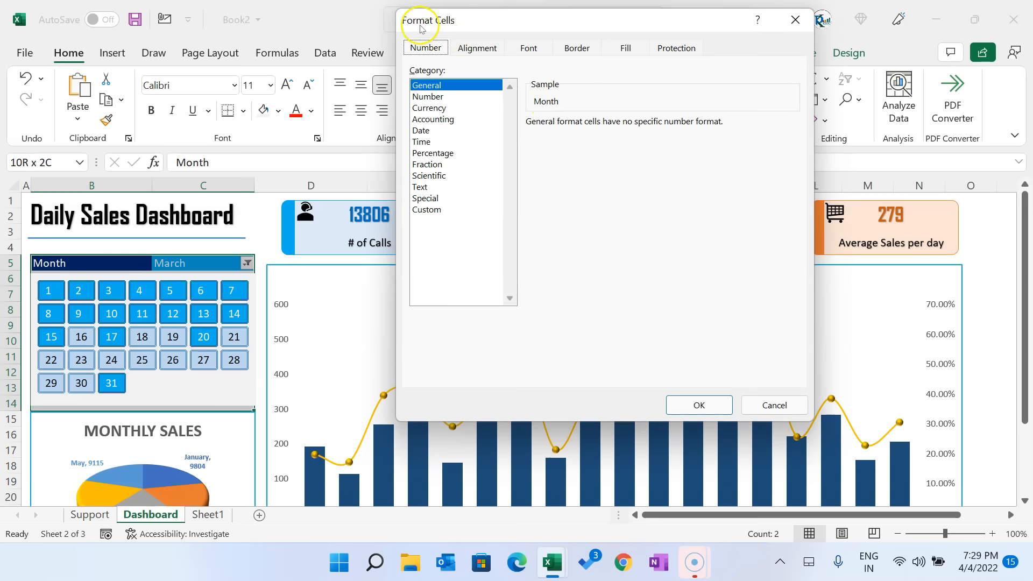
left_click(577, 49)
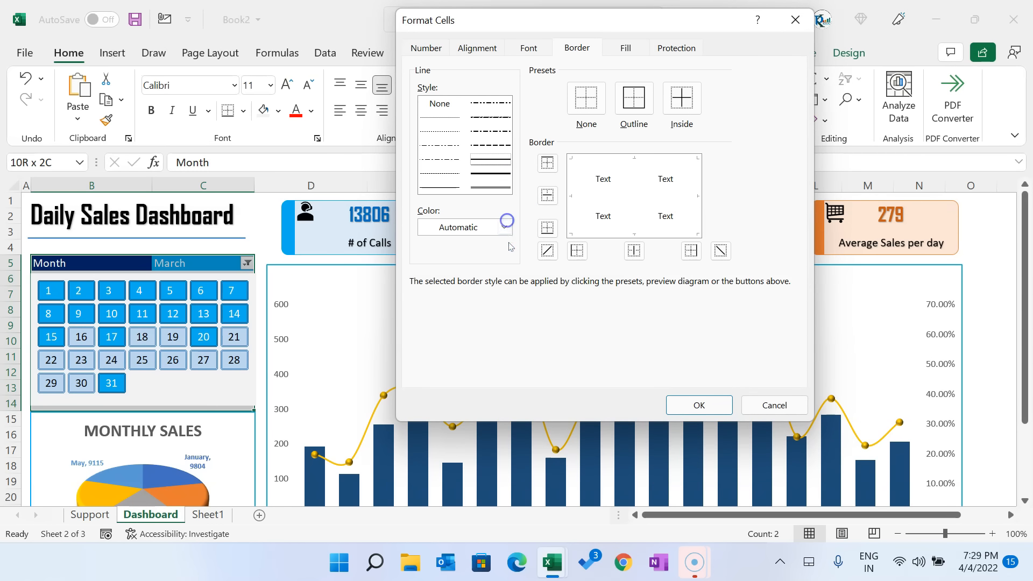
left_click(507, 223)
left_click(509, 399)
left_click(637, 99)
left_click(698, 405)
left_click(267, 233)
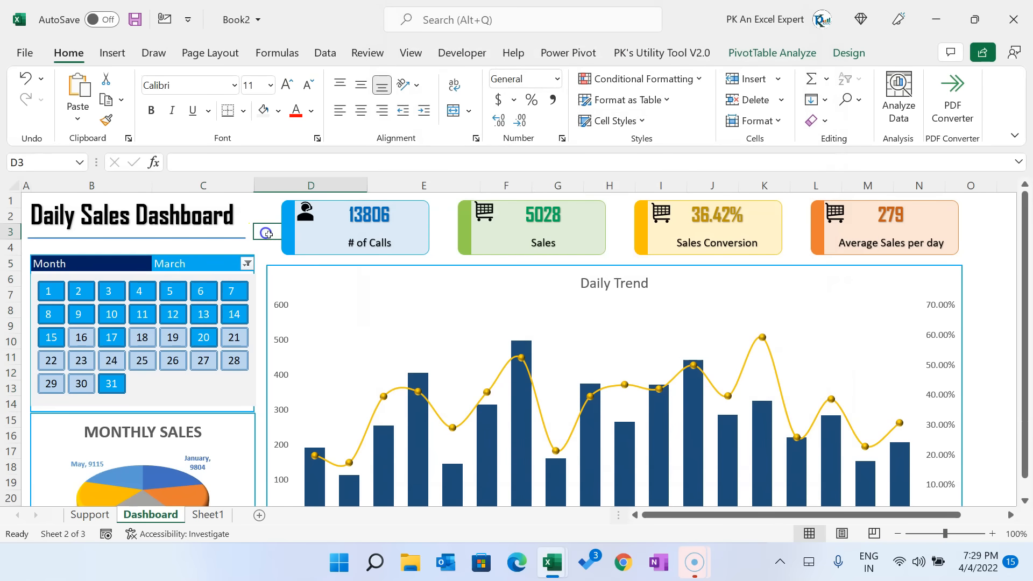
Step: Widen column C slightly and adjust the day slicer's sides so it sits just inside the blue outlined block
left_click(240, 398)
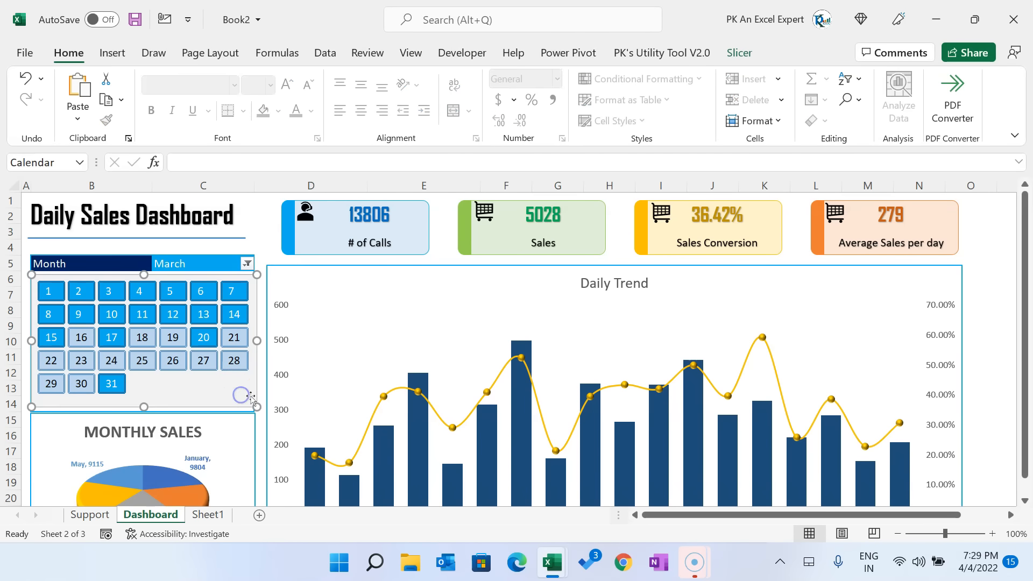
left_click_drag(255, 404, 248, 404)
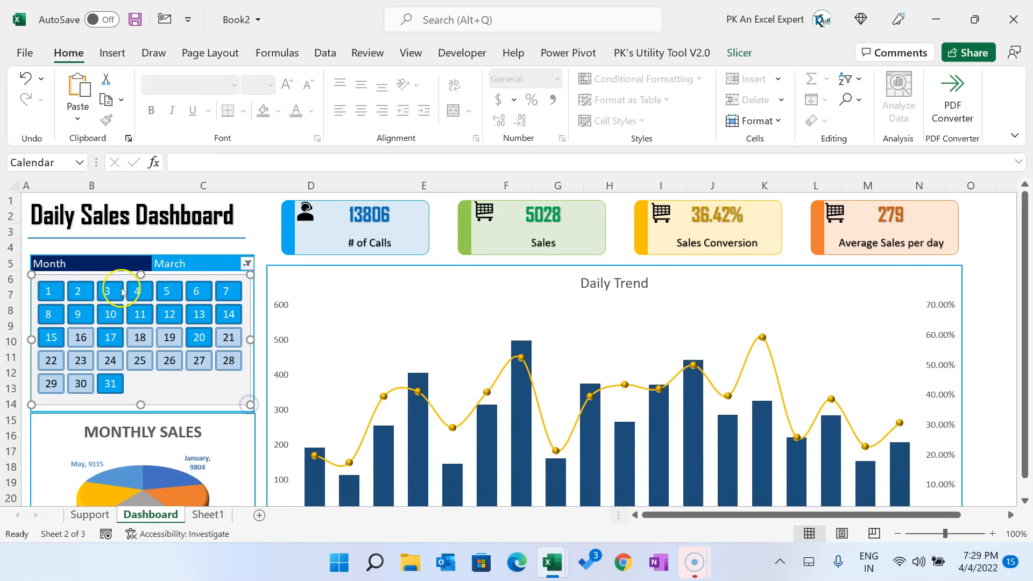
left_click_drag(31, 339, 35, 339)
left_click(215, 263)
left_click_drag(253, 184, 258, 184)
left_click(246, 350)
left_click_drag(250, 339, 254, 339)
left_click(262, 316)
Step: Fill the header area A1:P4 behind the title and KPI cards with the light gray shade of white
left_click(275, 235)
key("ctrl+Up")
key("ctrl+Left")
key("shift+Right")
key("shift+Right")
key("shift+Right")
key("shift+Right")
key("shift+Right")
key("shift+Right")
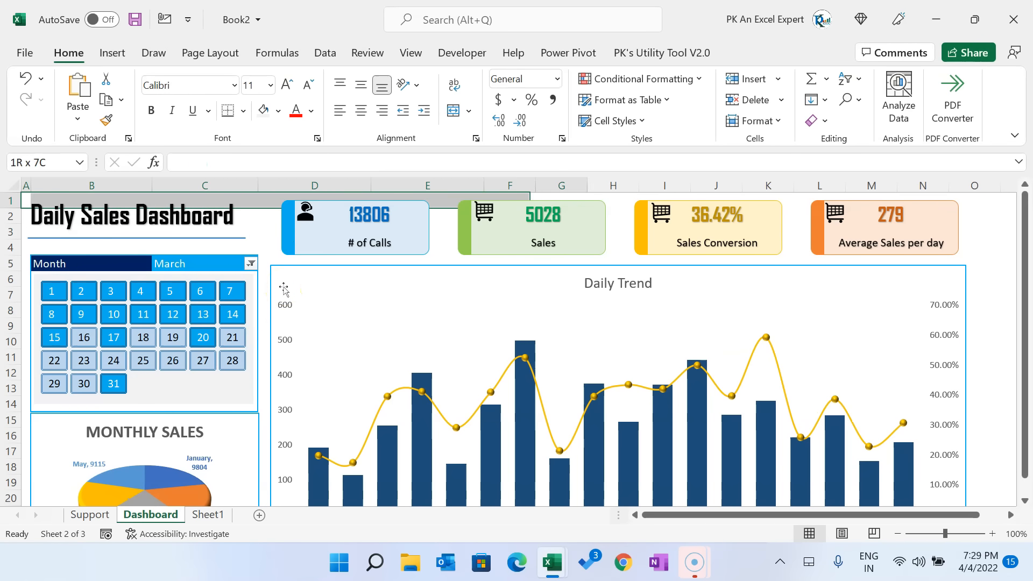
key("shift+Right")
key("shift+Right")
key("shift+Right")
key("shift+Right")
key("shift+Right")
key("shift+Right")
key("shift+Right")
key("shift+Right")
key("shift+Right")
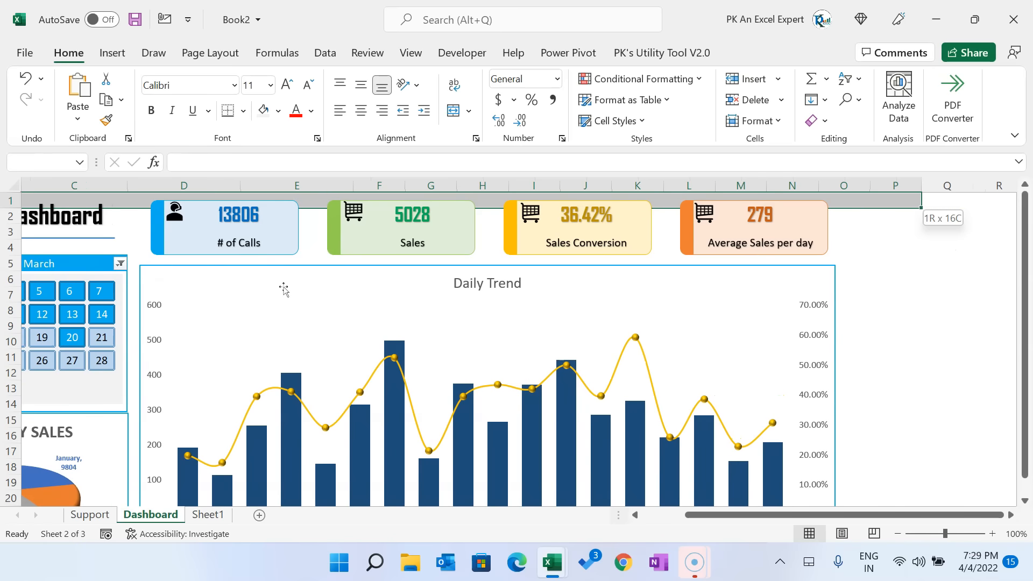
key("shift+Down")
key("shift+Down")
key("shift+Down")
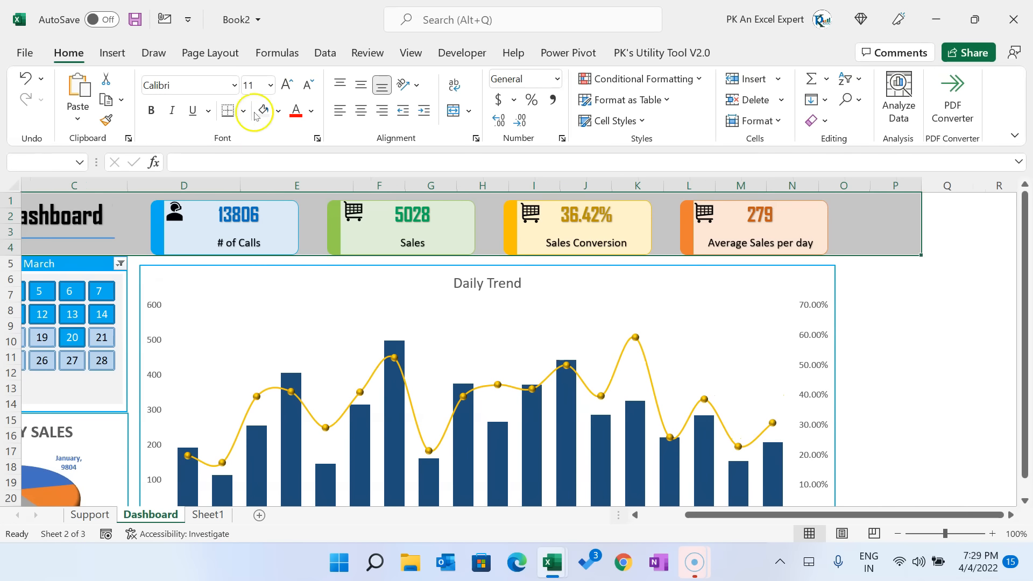
left_click(279, 111)
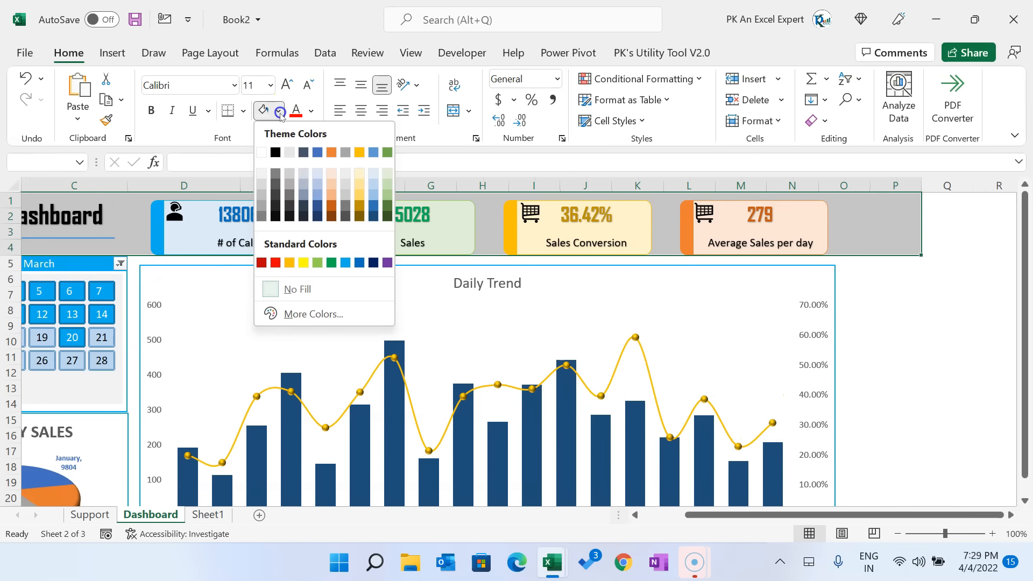
left_click(260, 175)
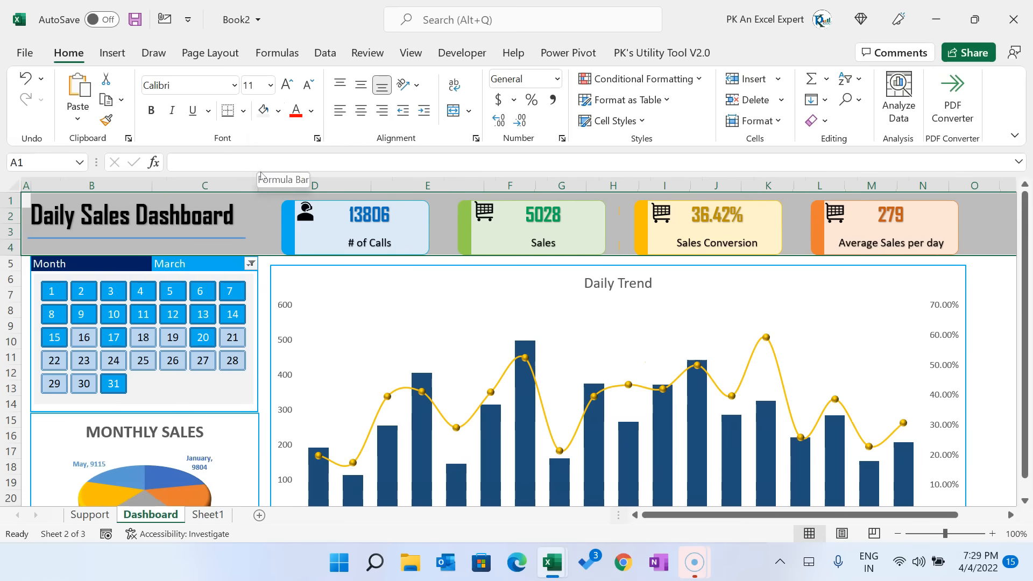
Step: Apply the same light gray fill to column A below the header, down to row 26
key("Down")
key("shift+Down")
key("shift+Down")
key("shift+Down")
key("shift+Down")
key("shift+Down")
key("shift+Down")
key("shift+Down")
key("shift+Down")
key("shift+Down")
key("shift+Down")
key("shift+Down")
key("shift+Down")
key("shift+Down")
key("shift+Down")
key("shift+Down")
key("shift+Down")
key("shift+Down")
key("shift+Down")
key("shift+Down")
key("shift+Down")
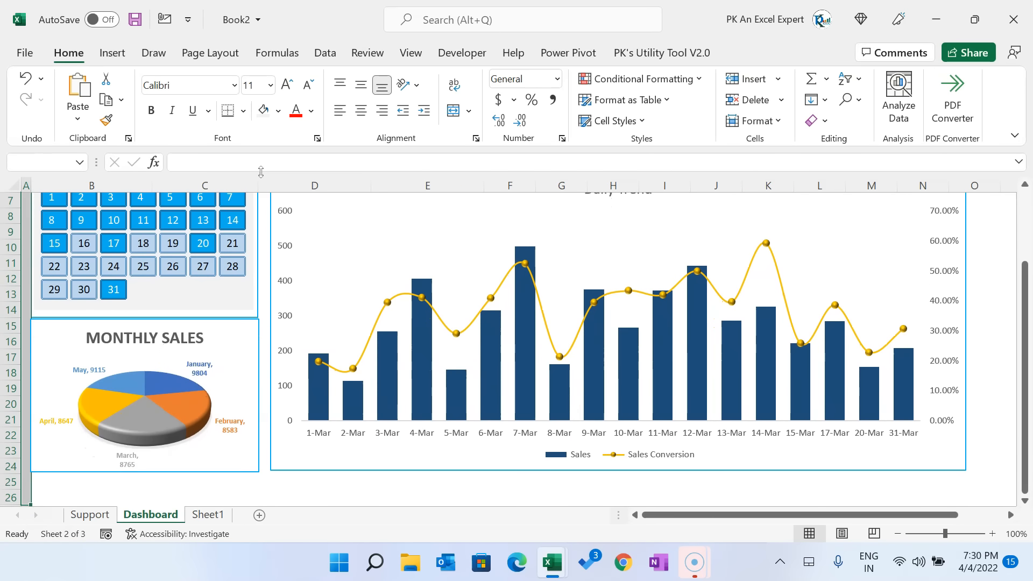
left_click(261, 113)
Step: Apply the same light gray fill from column B across the area behind and around the charts, down past their lower edge
key("Right")
key("shift+Right")
key("shift+Right")
key("shift+Right")
key("shift+Right")
key("shift+Right")
key("shift+Right")
key("shift+Right")
key("shift+Right")
key("shift+Right")
key("shift+Right")
key("shift+Right")
key("shift+Right")
key("shift+Right")
key("shift+Right")
key("shift+Right")
key("shift+Down")
key("shift+Down")
key("shift+Down")
key("shift+Down")
key("shift+Down")
key("shift+Down")
key("shift+Down")
key("shift+Down")
key("shift+Down")
key("shift+Down")
key("shift+Down")
key("shift+Down")
key("shift+Down")
key("shift+Down")
key("shift+Down")
key("shift+Down")
key("shift+Down")
key("shift+Down")
key("shift+Down")
key("shift+Down")
left_click(263, 112)
Step: Check the background fill along column A down to below the charts and return to cell A1
key("Left")
key("Down")
key("Down")
key("Down")
key("Down")
key("Down")
key("Down")
key("Down")
key("Down")
key("Down")
key("Down")
key("Down")
key("Down")
key("Down")
key("Down")
key("Down")
key("Down")
key("Down")
key("Down")
key("Down")
key("Down")
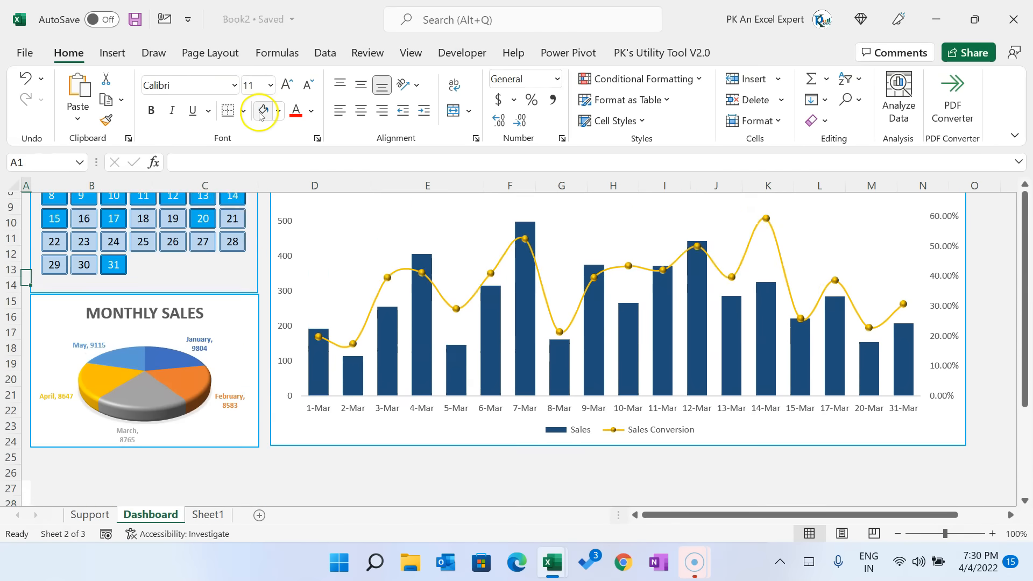
key("ctrl+Home")
Step: Hide the worksheet's row and column headings and collapse the ribbon to show the whole dashboard
left_click(1007, 355)
left_click(412, 53)
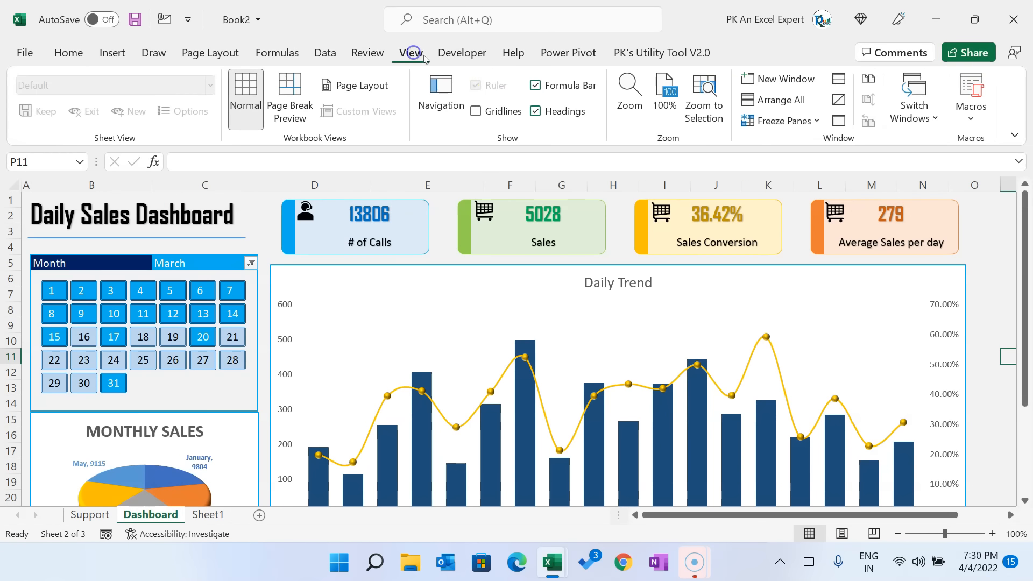
left_click(545, 113)
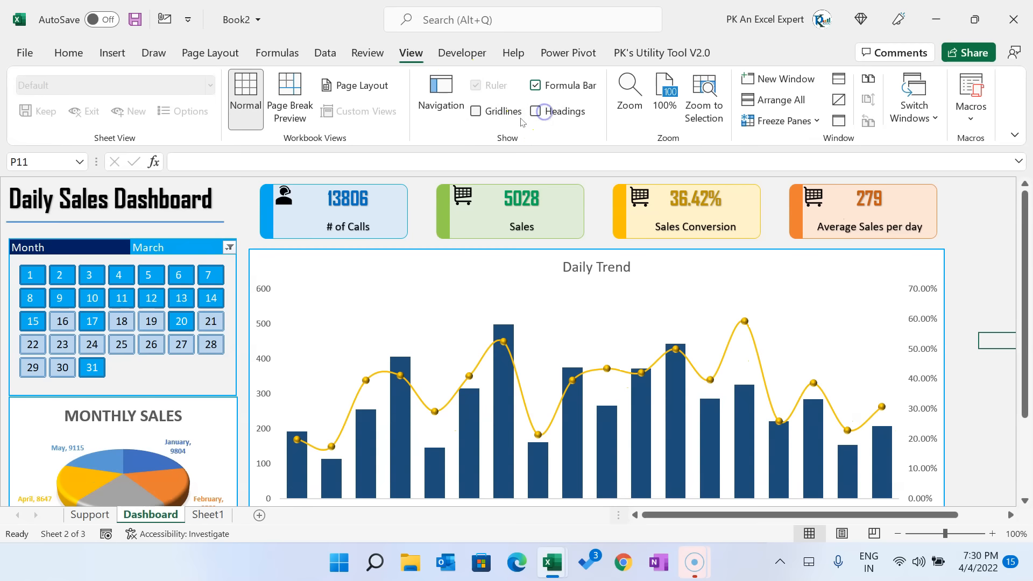
left_click(52, 49)
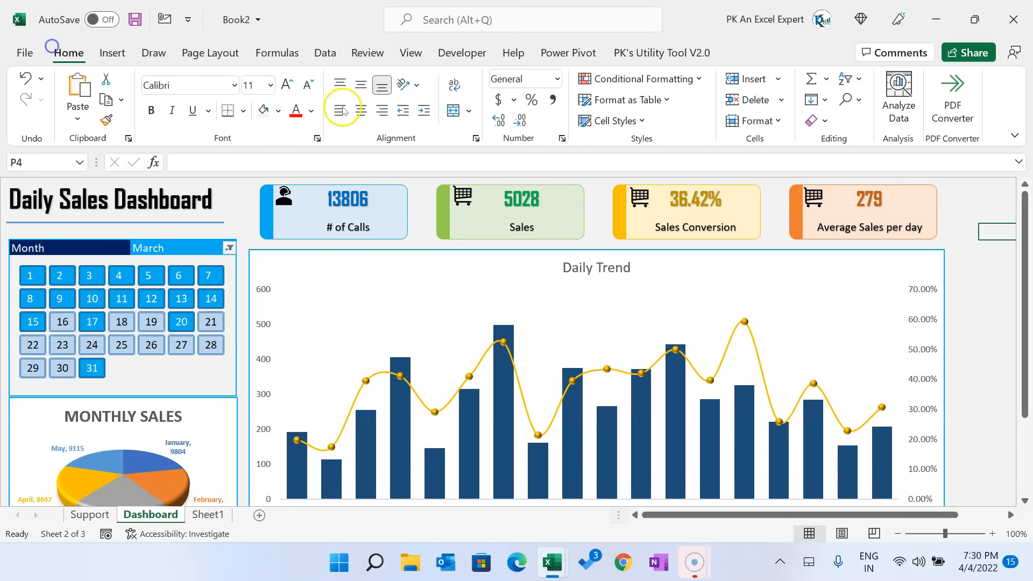
double_click(79, 52)
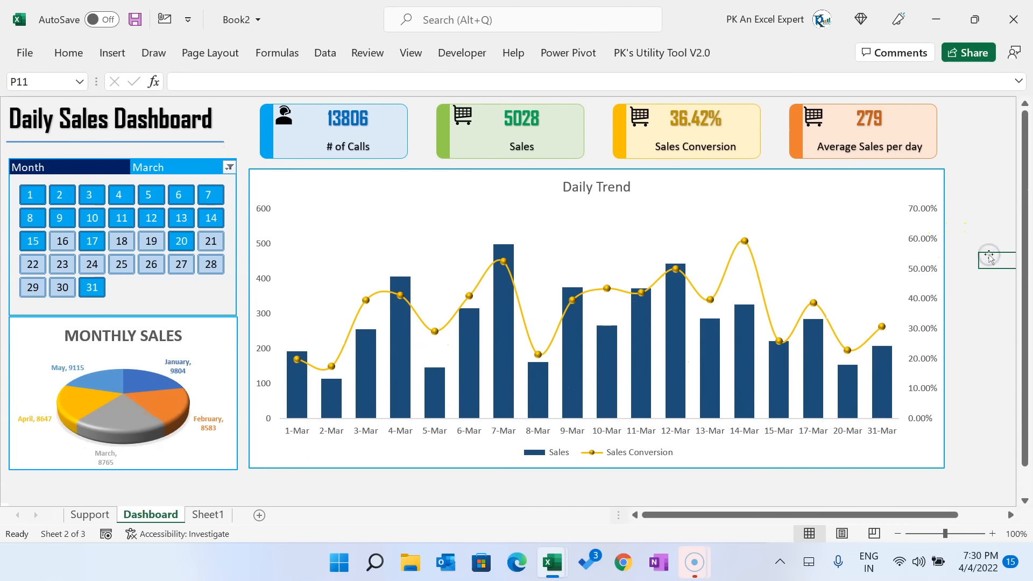
Step: Set the dashboard's Month filter to January
left_click(228, 167)
left_click(110, 221)
left_click(132, 377)
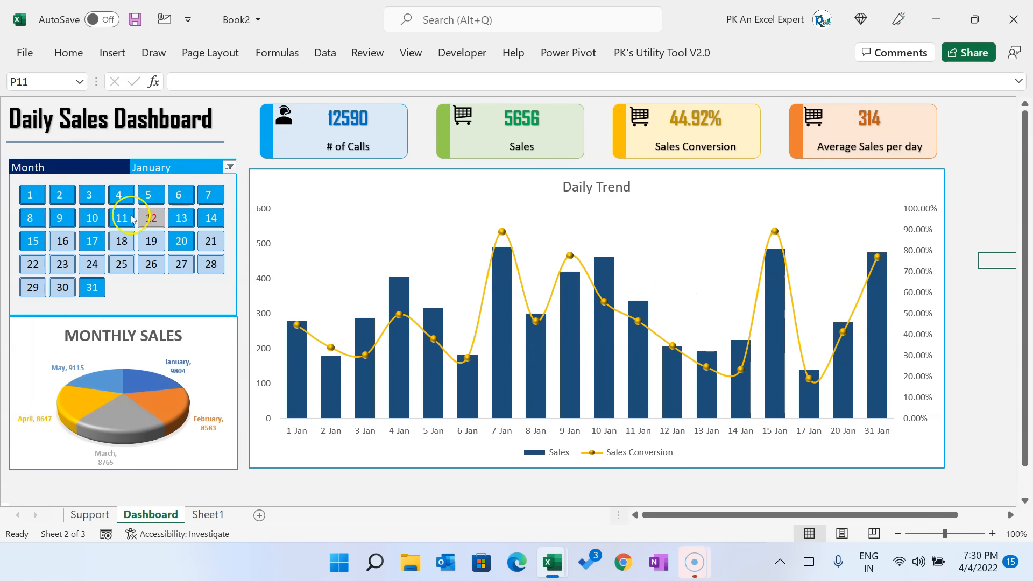
Step: Toggle a block of days in the day slicer, and clear its filter to include every day
left_click_drag(68, 201, 202, 267)
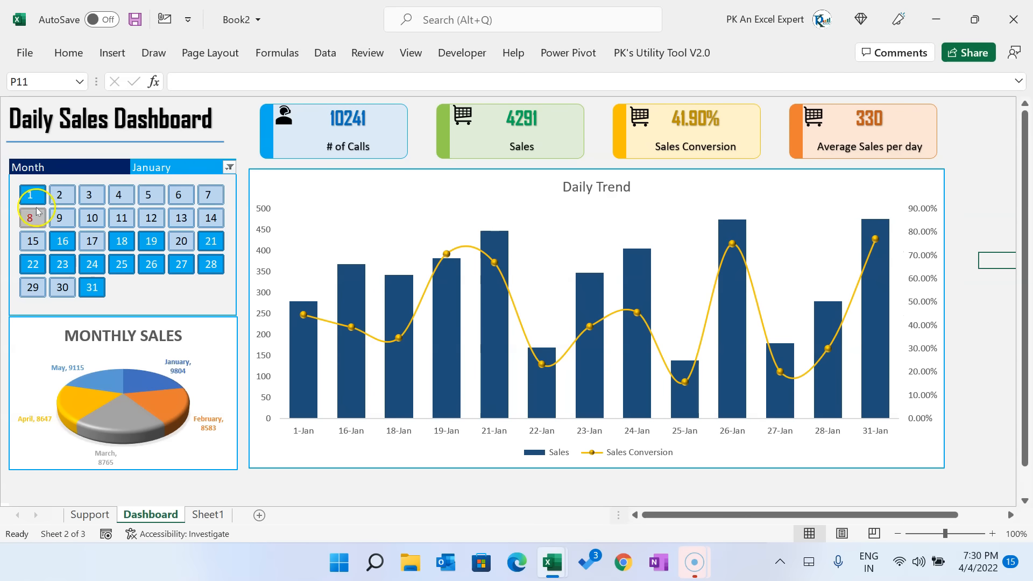
left_click(208, 304)
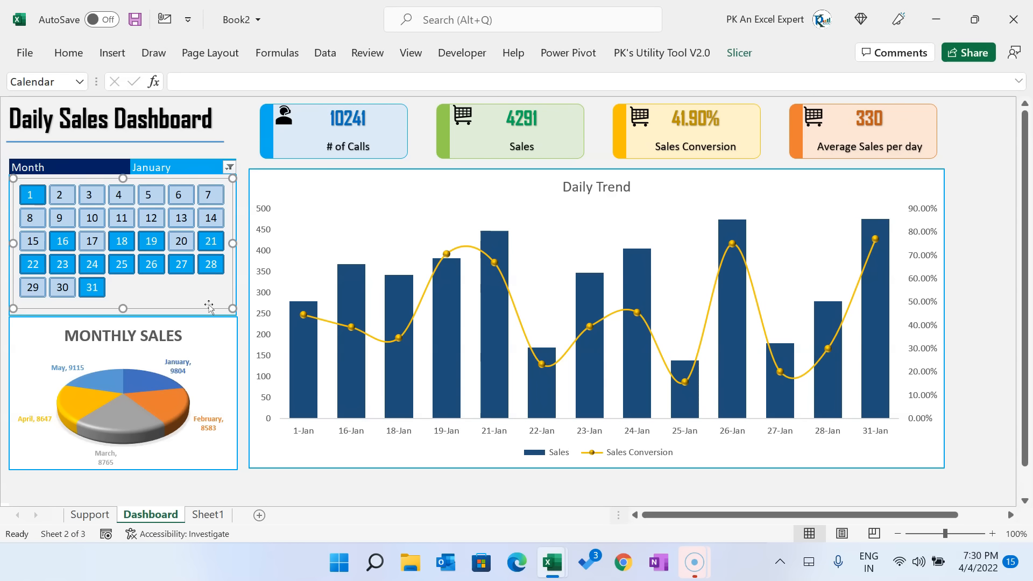
key("alt+c")
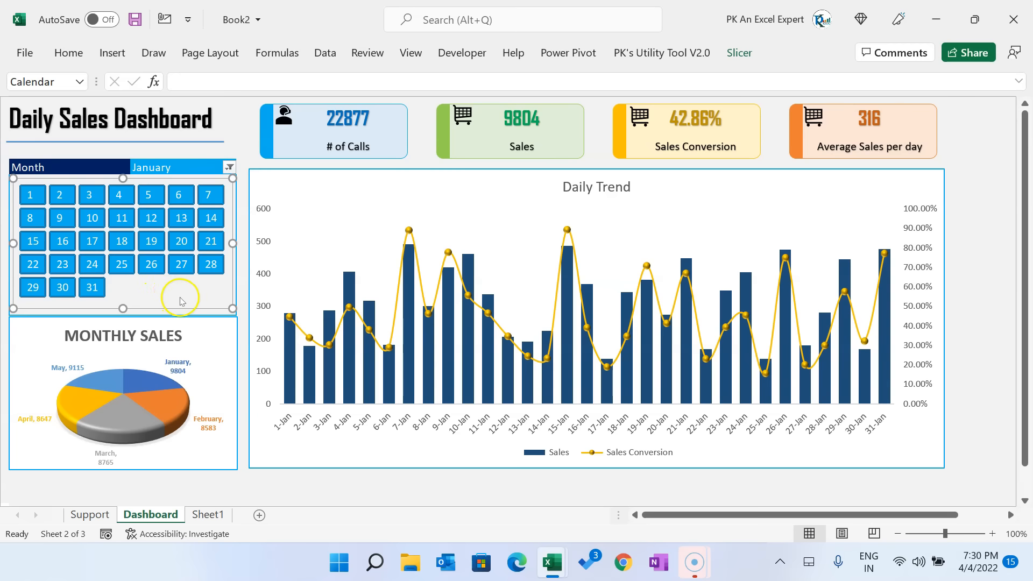
Step: Disable resizing and moving for the day slicer, and deselect it
right_click(182, 299)
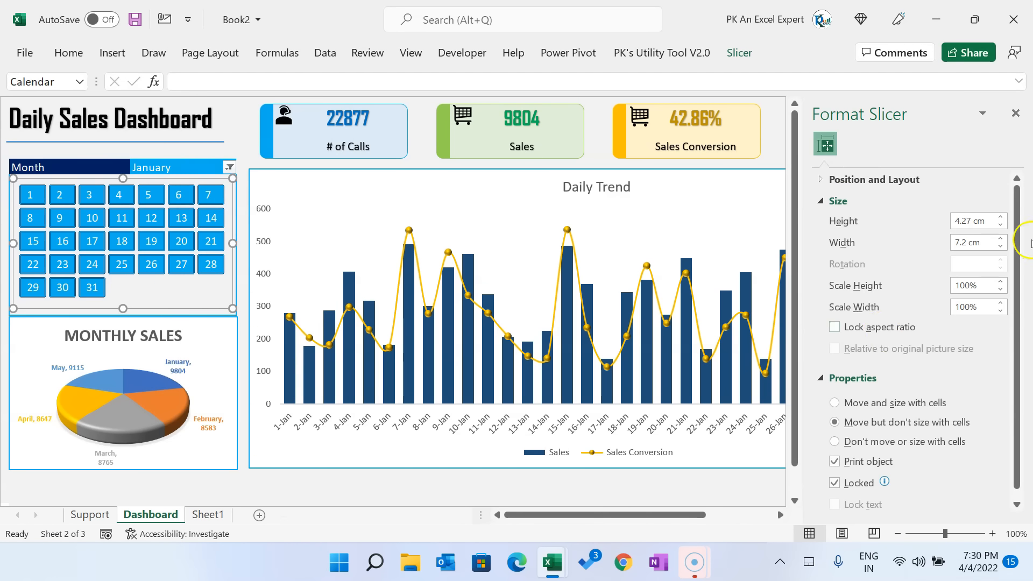
left_click(822, 179)
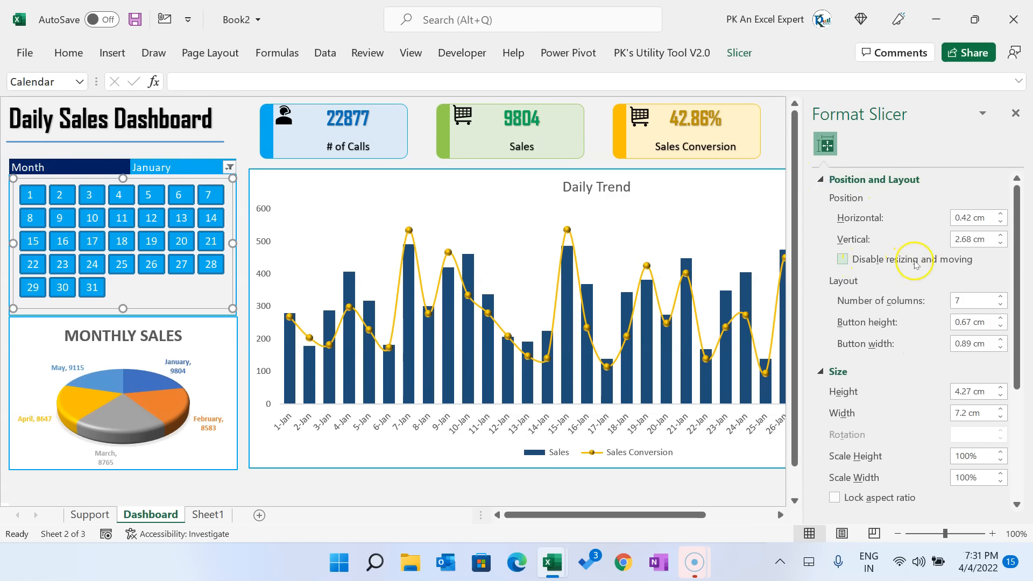
left_click(935, 260)
left_click(1015, 113)
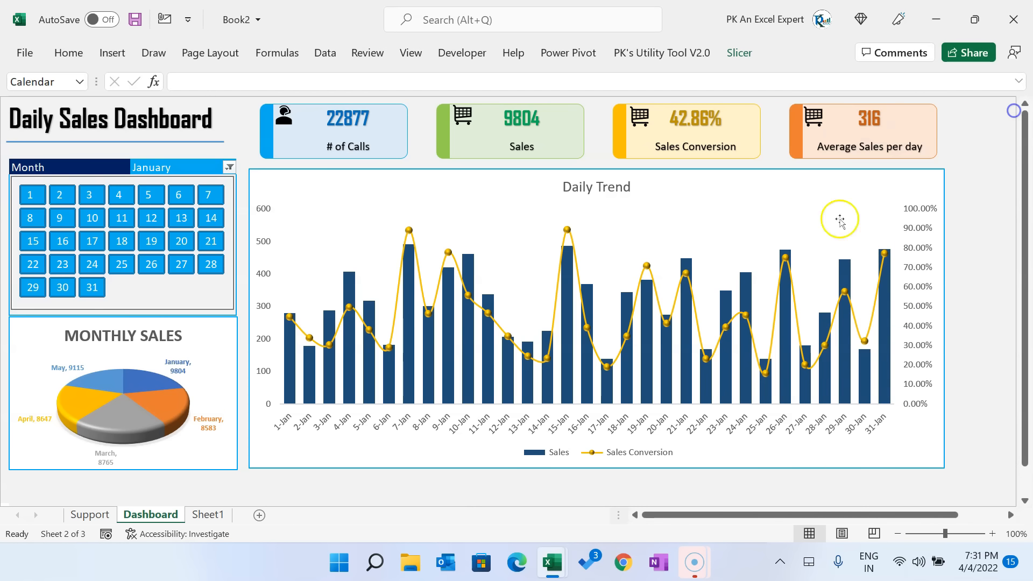
left_click(428, 498)
left_click(229, 317)
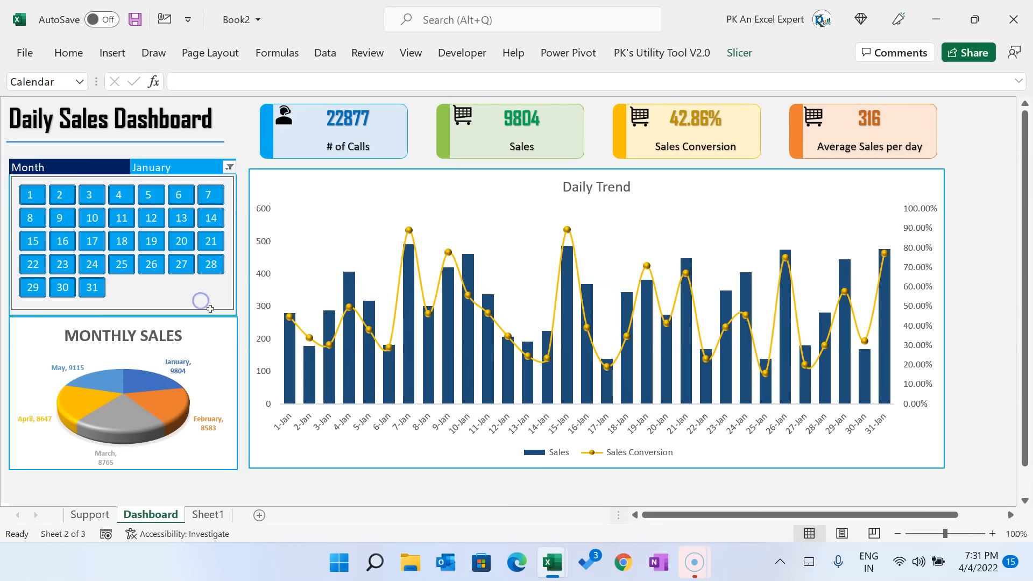
left_click(314, 492)
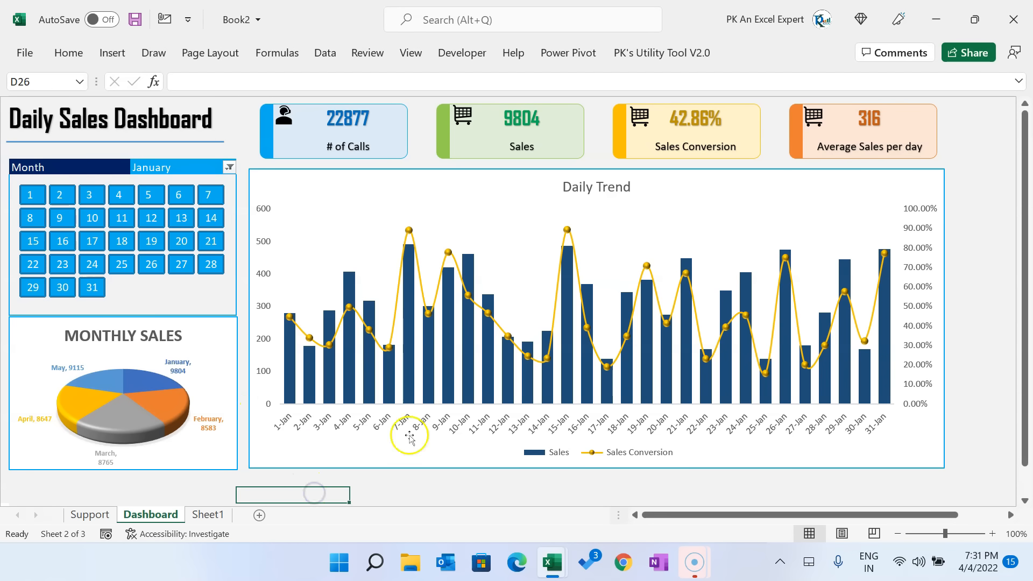